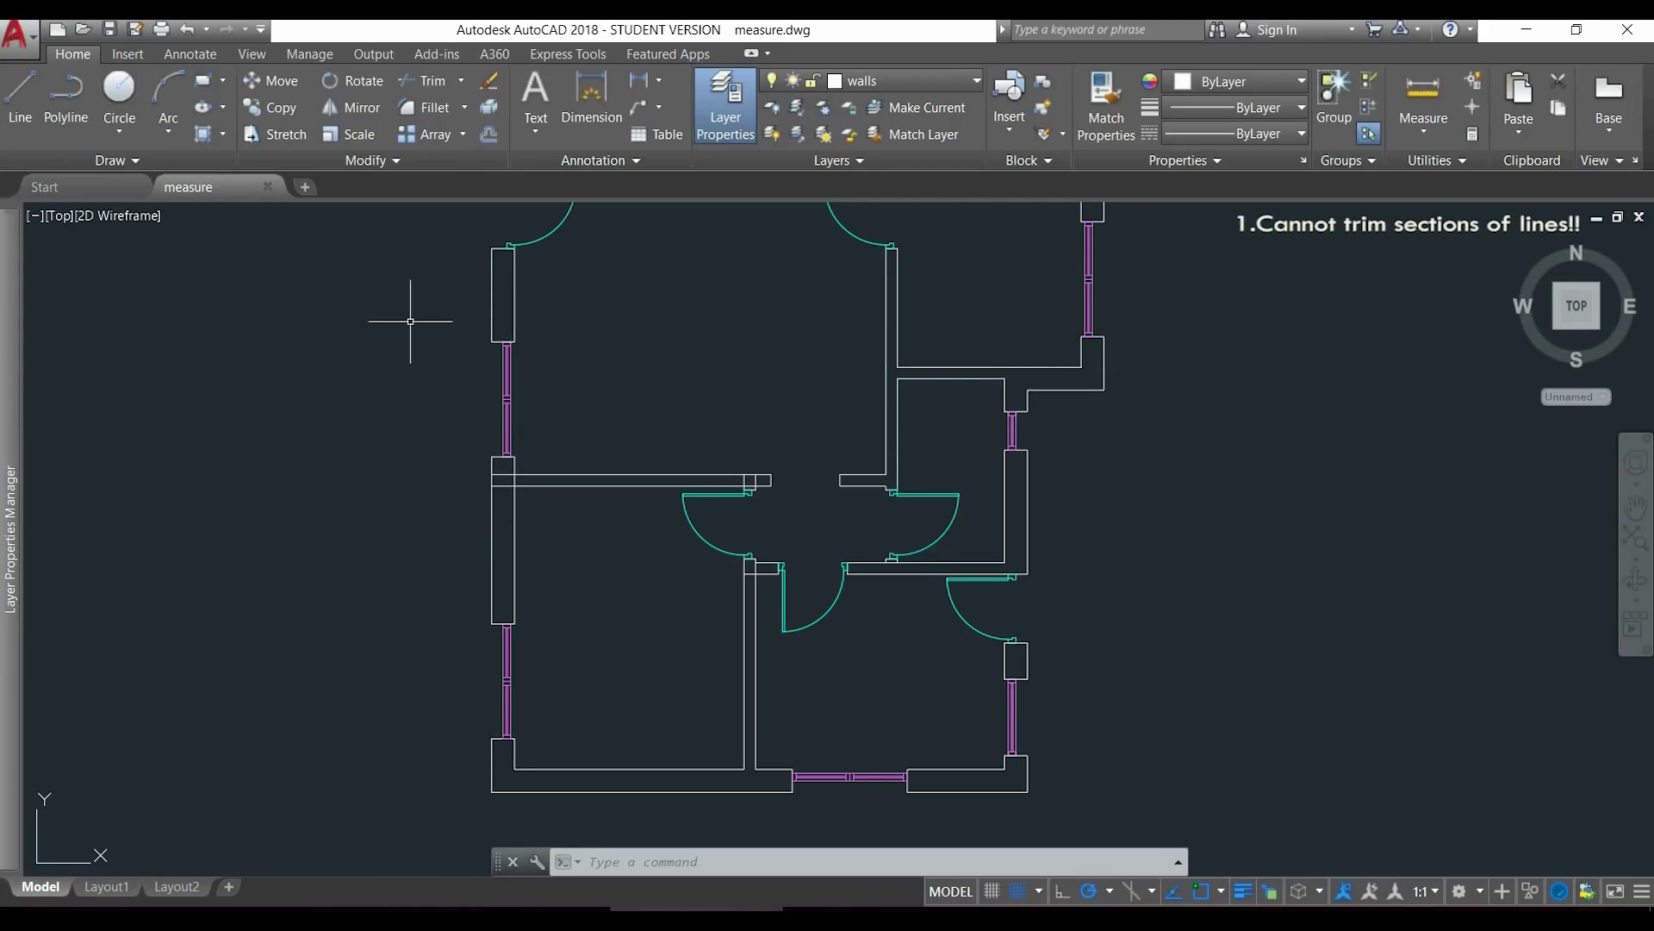
# Start TRIM with all 188 objects of the plan crossing-selected as cutting edges.
pyautogui.write('TR')
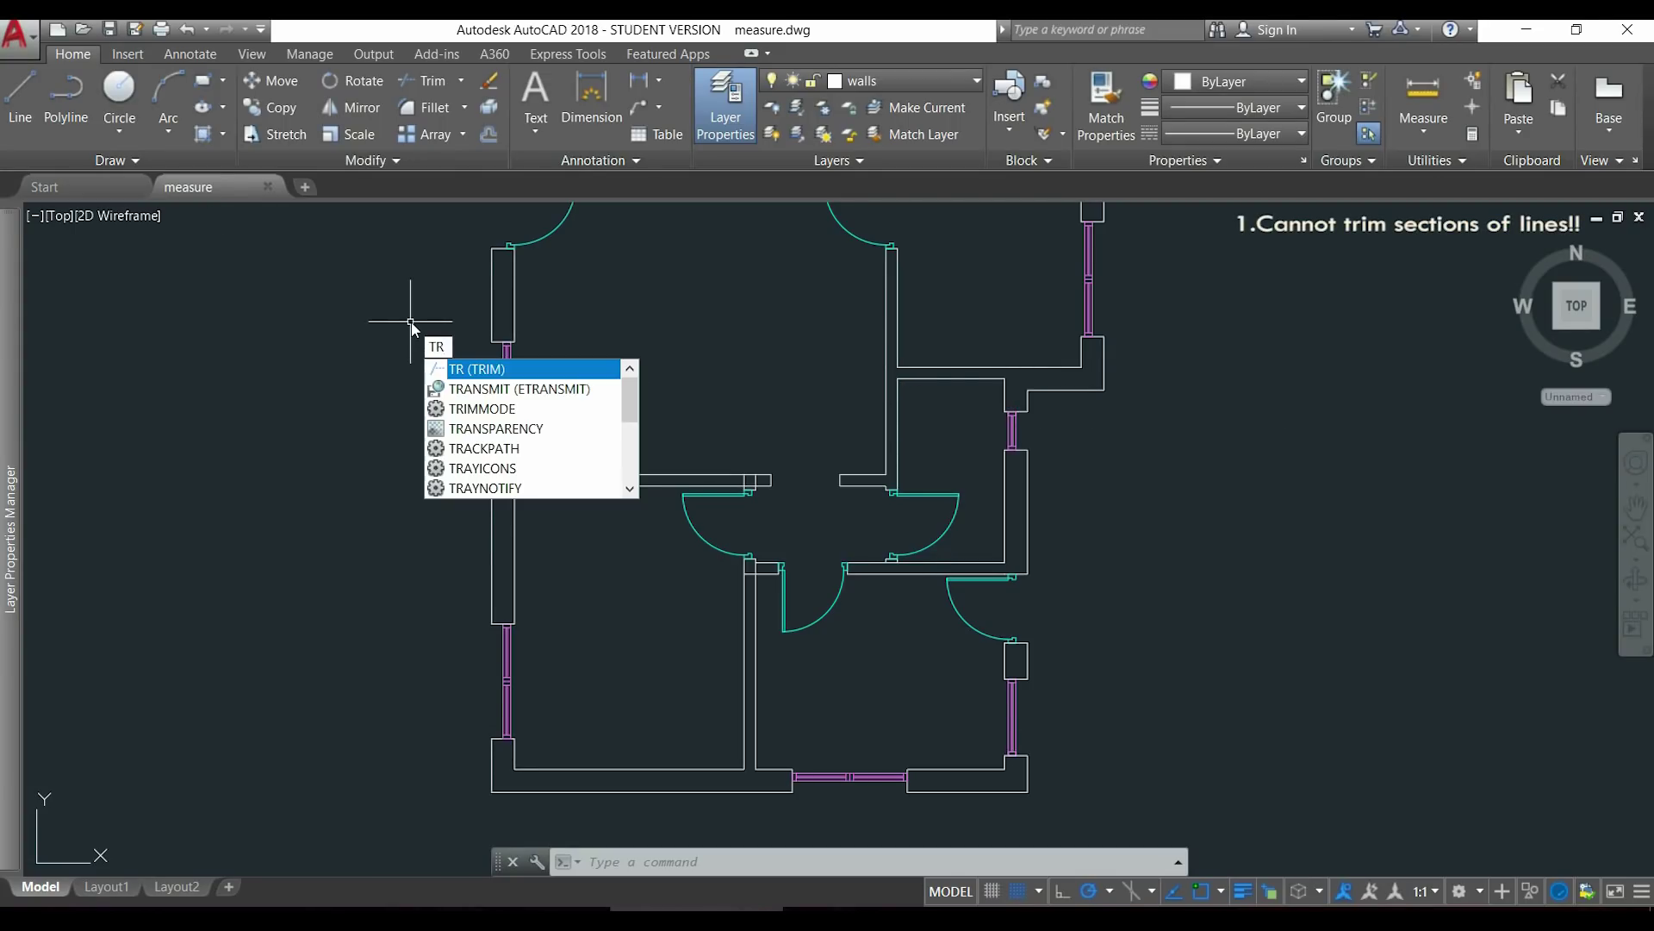
pyautogui.press('Return')
pyautogui.click(1335, 748)
pyautogui.click(335, 358)
pyautogui.press('Return')
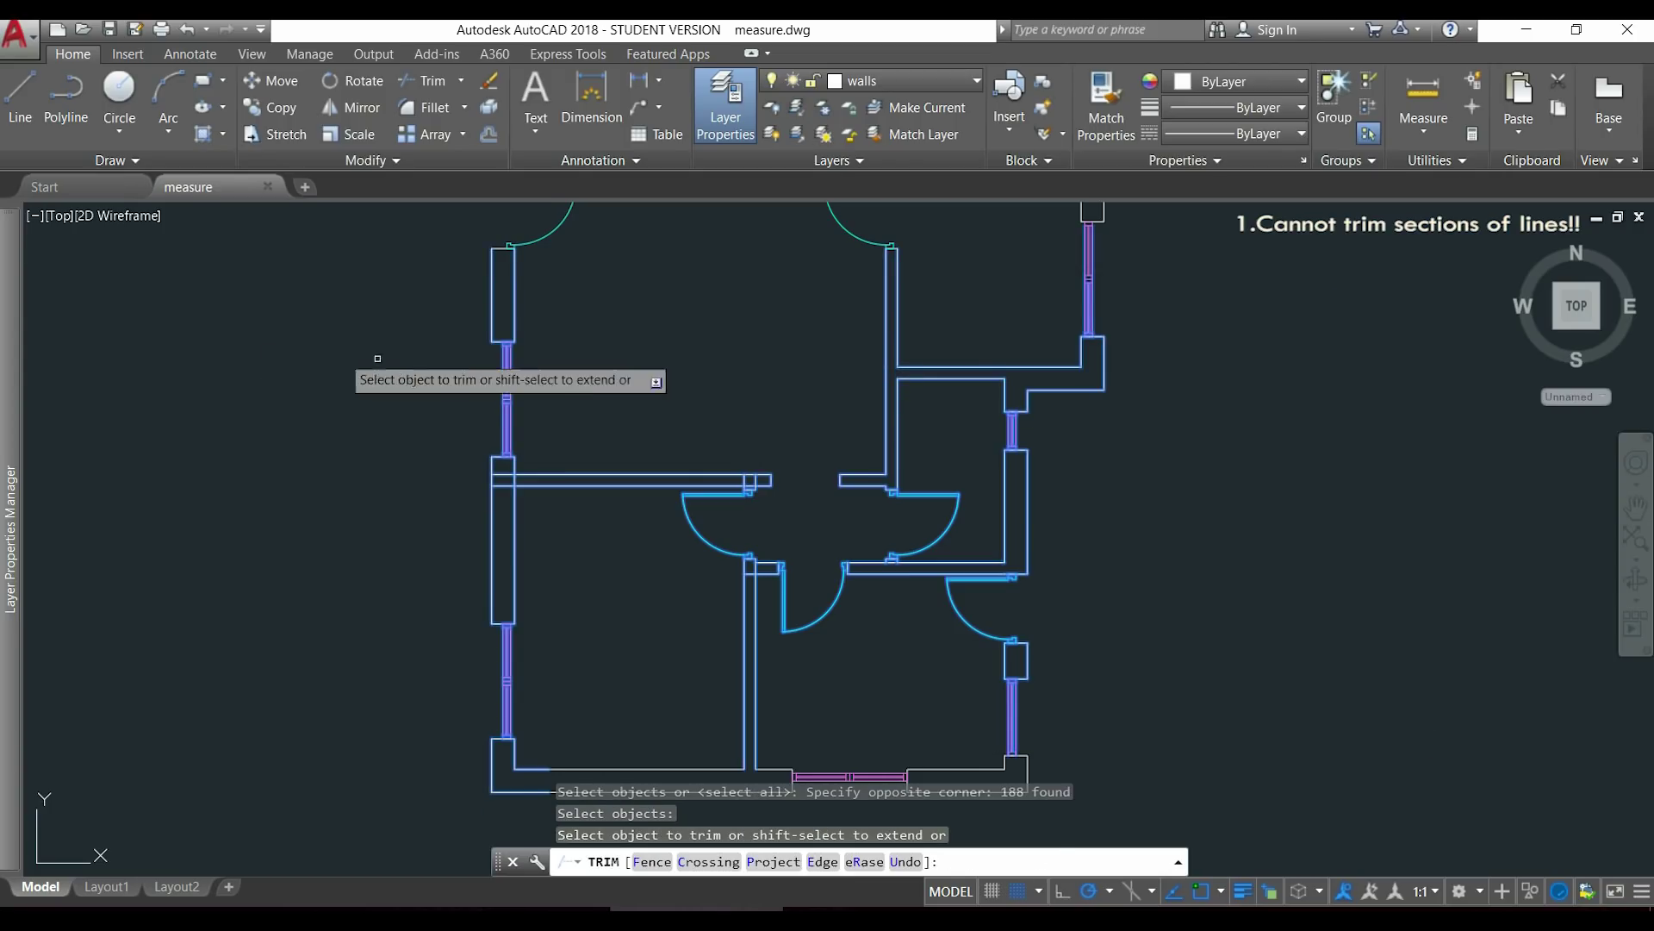
# Trim the short wall segment and adjoining horizontal line pieces at the opening.
pyautogui.scroll(4, 796, 492)
pyautogui.scroll(2, 796, 492)
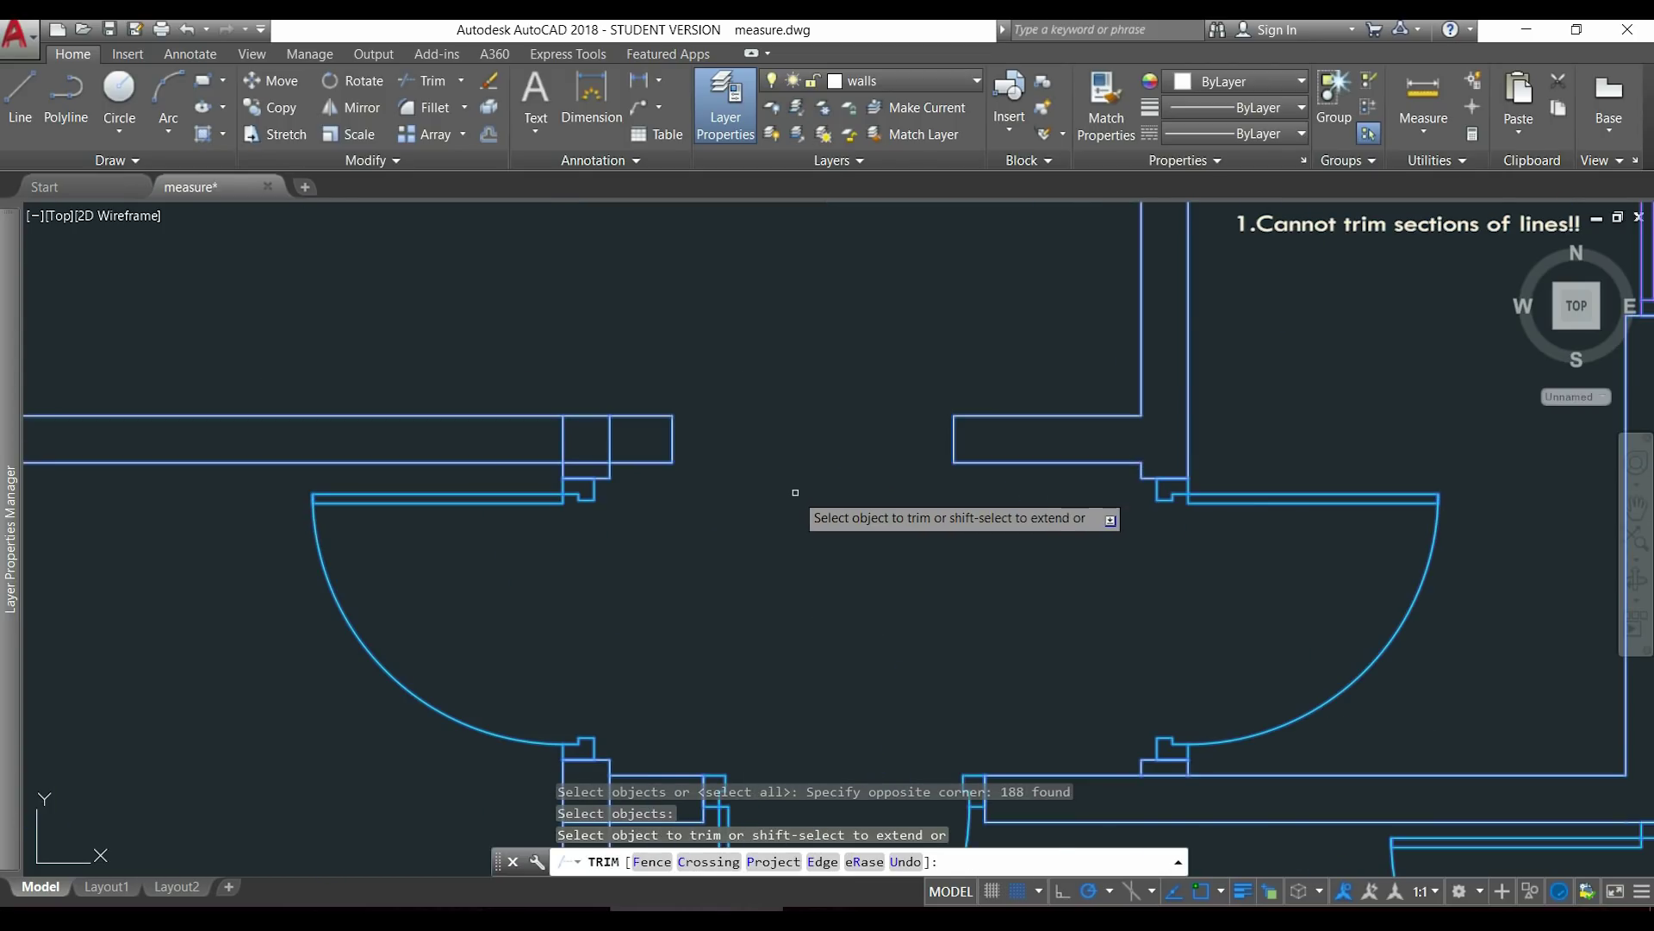
pyautogui.scroll(-2, 632, 582)
pyautogui.scroll(2, 631, 667)
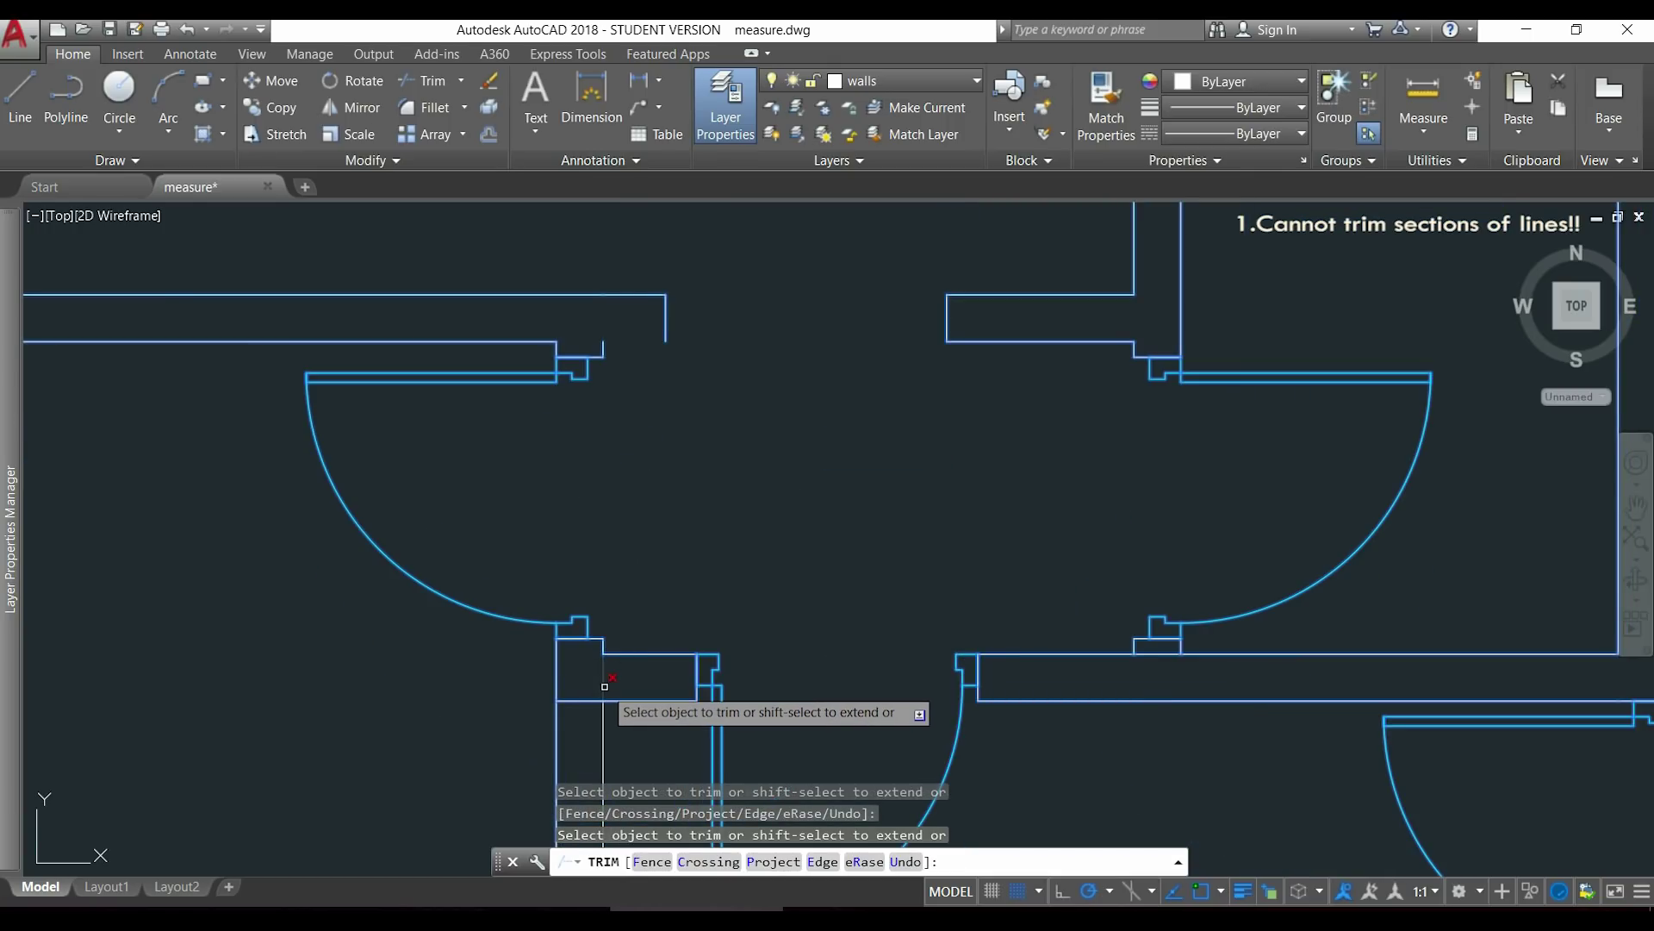
pyautogui.click(604, 686)
pyautogui.click(634, 700)
pyautogui.click(585, 700)
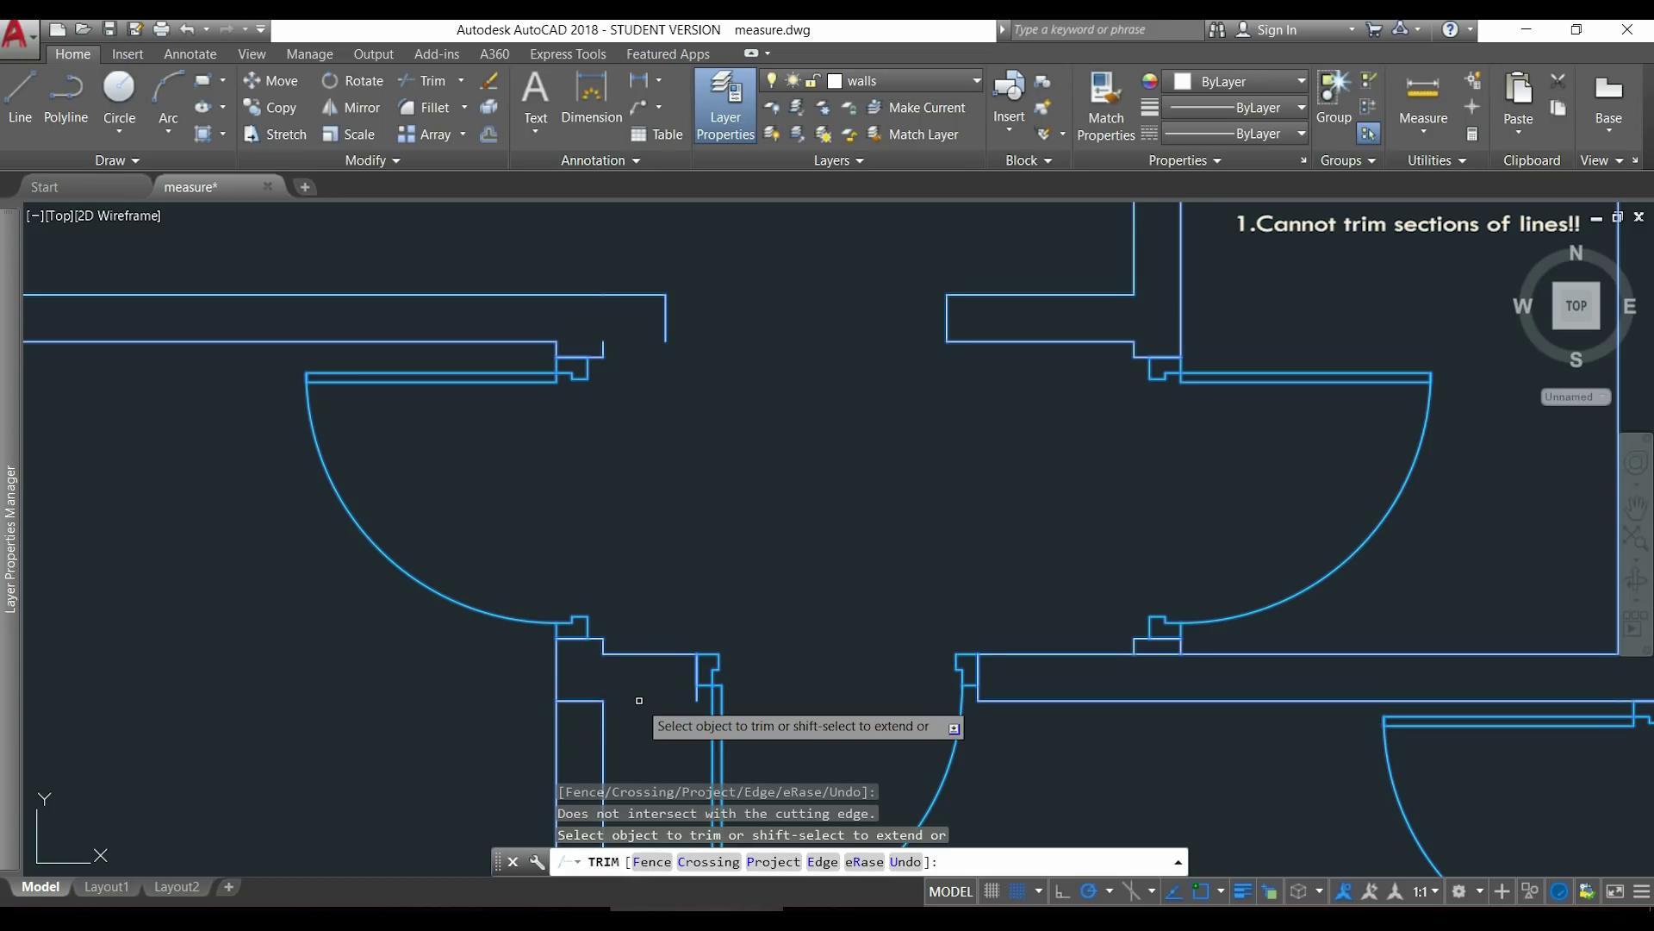
# Cancel TRIM, then select and erase the leftover short horizontal line.
pyautogui.press('Escape')
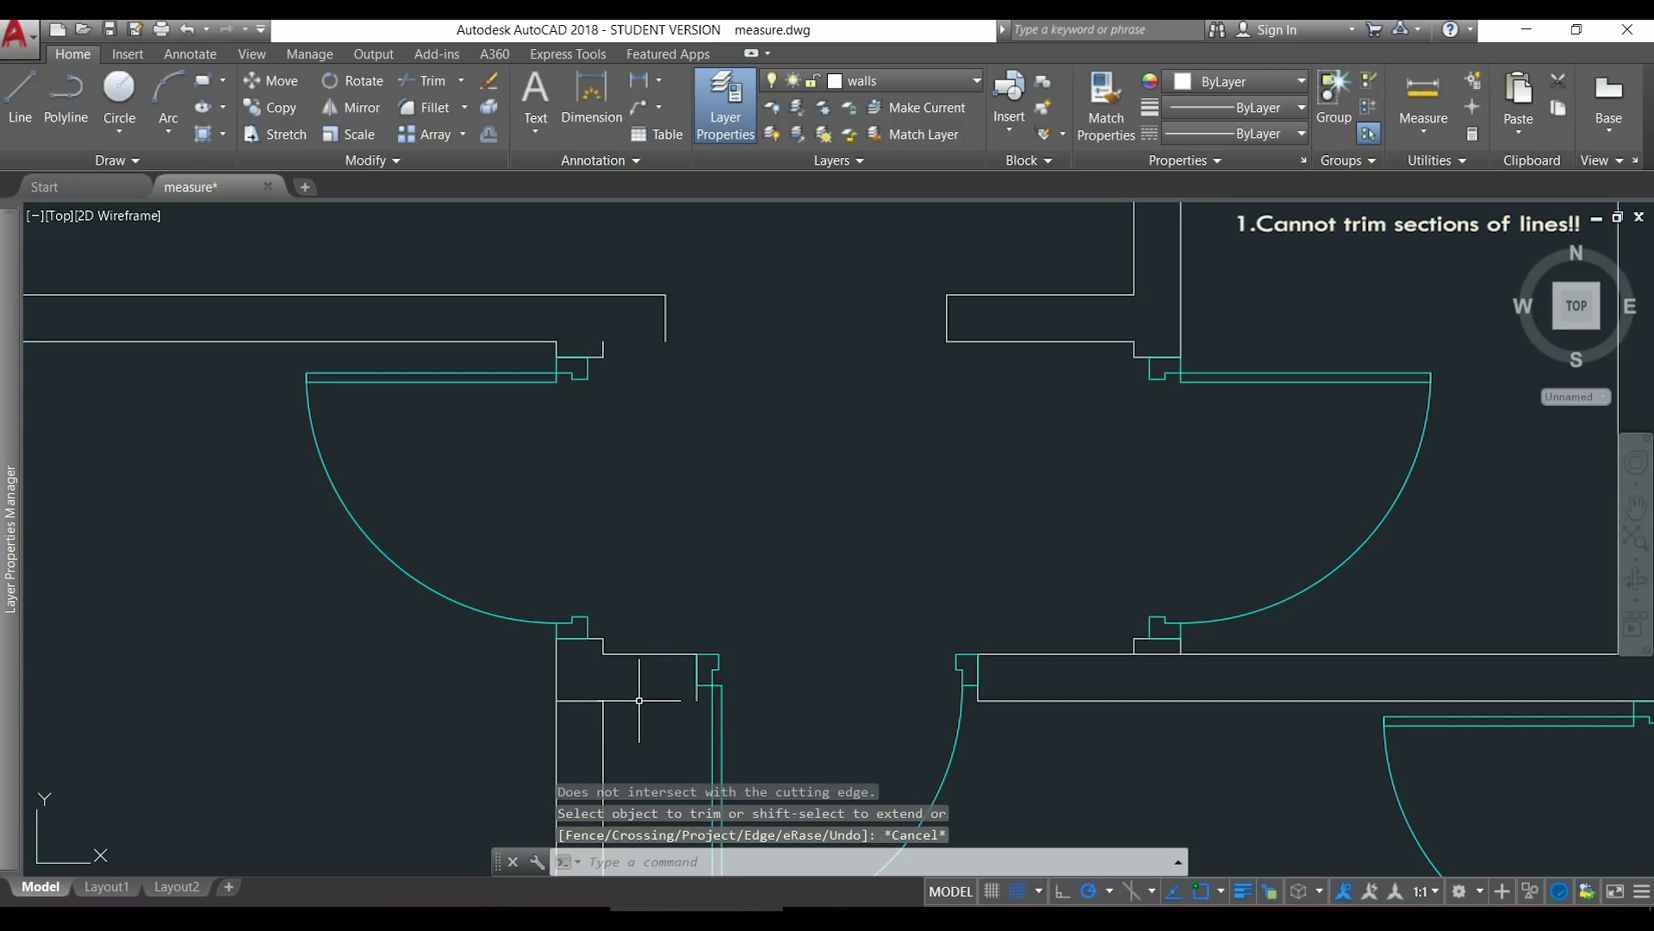
pyautogui.click(591, 699)
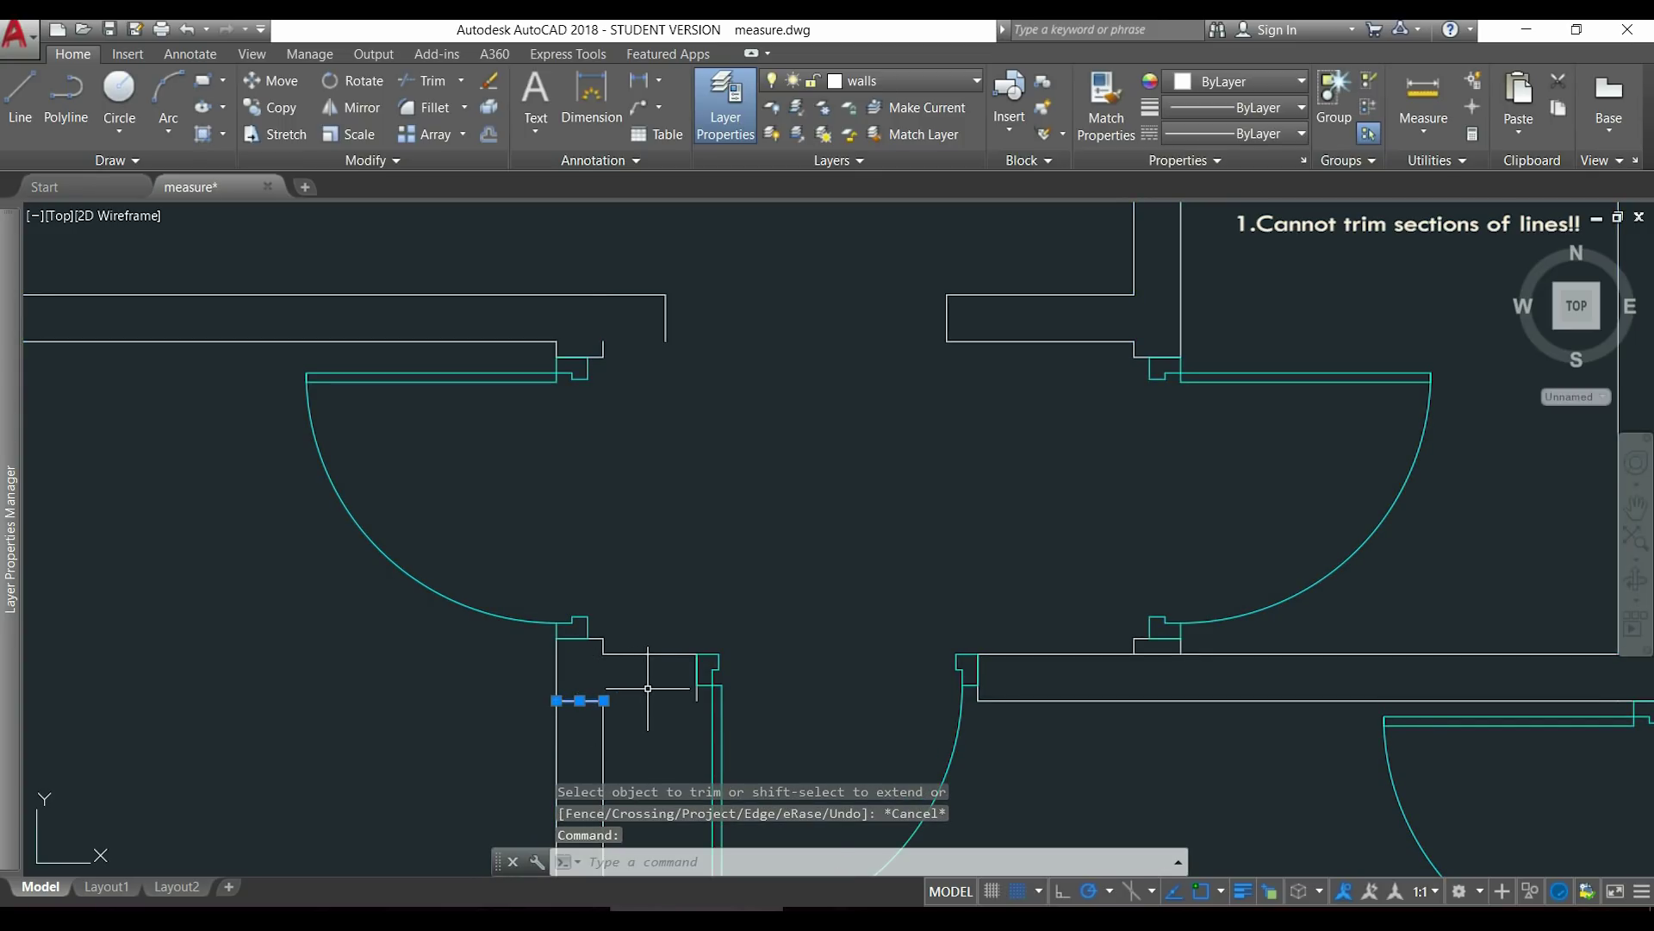
pyautogui.press('Delete')
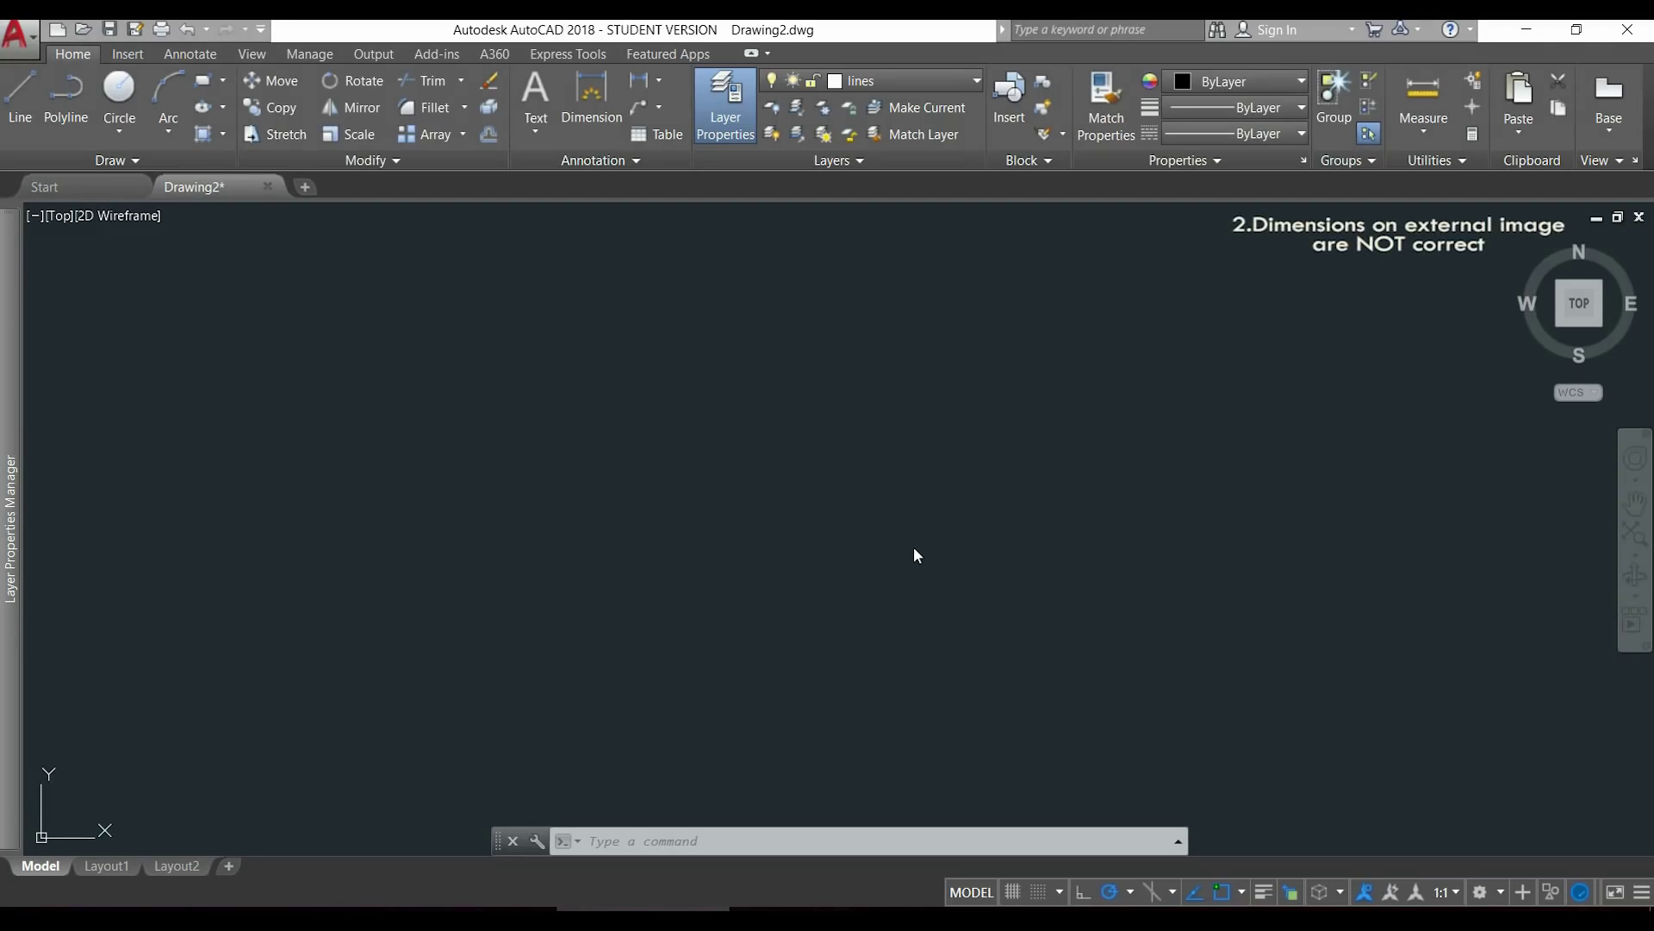
# Attach the 'photo island' image file, accepting the Attach Image dialog settings.
pyautogui.click(126, 54)
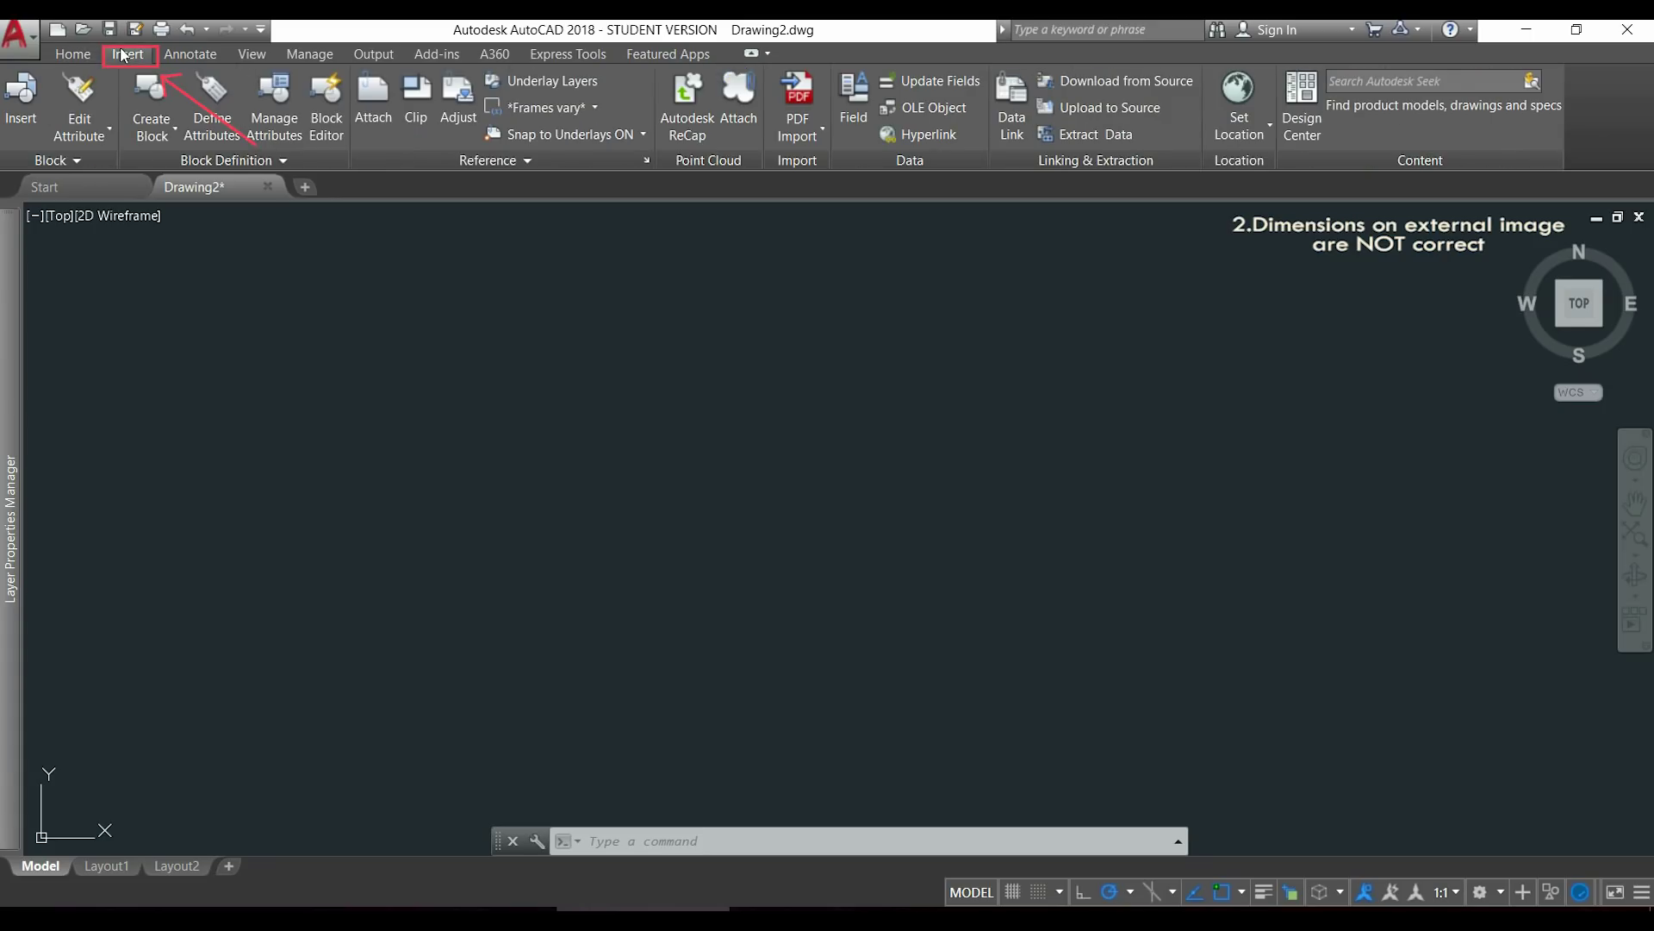
pyautogui.click(376, 99)
pyautogui.click(739, 479)
pyautogui.doubleClick(732, 482)
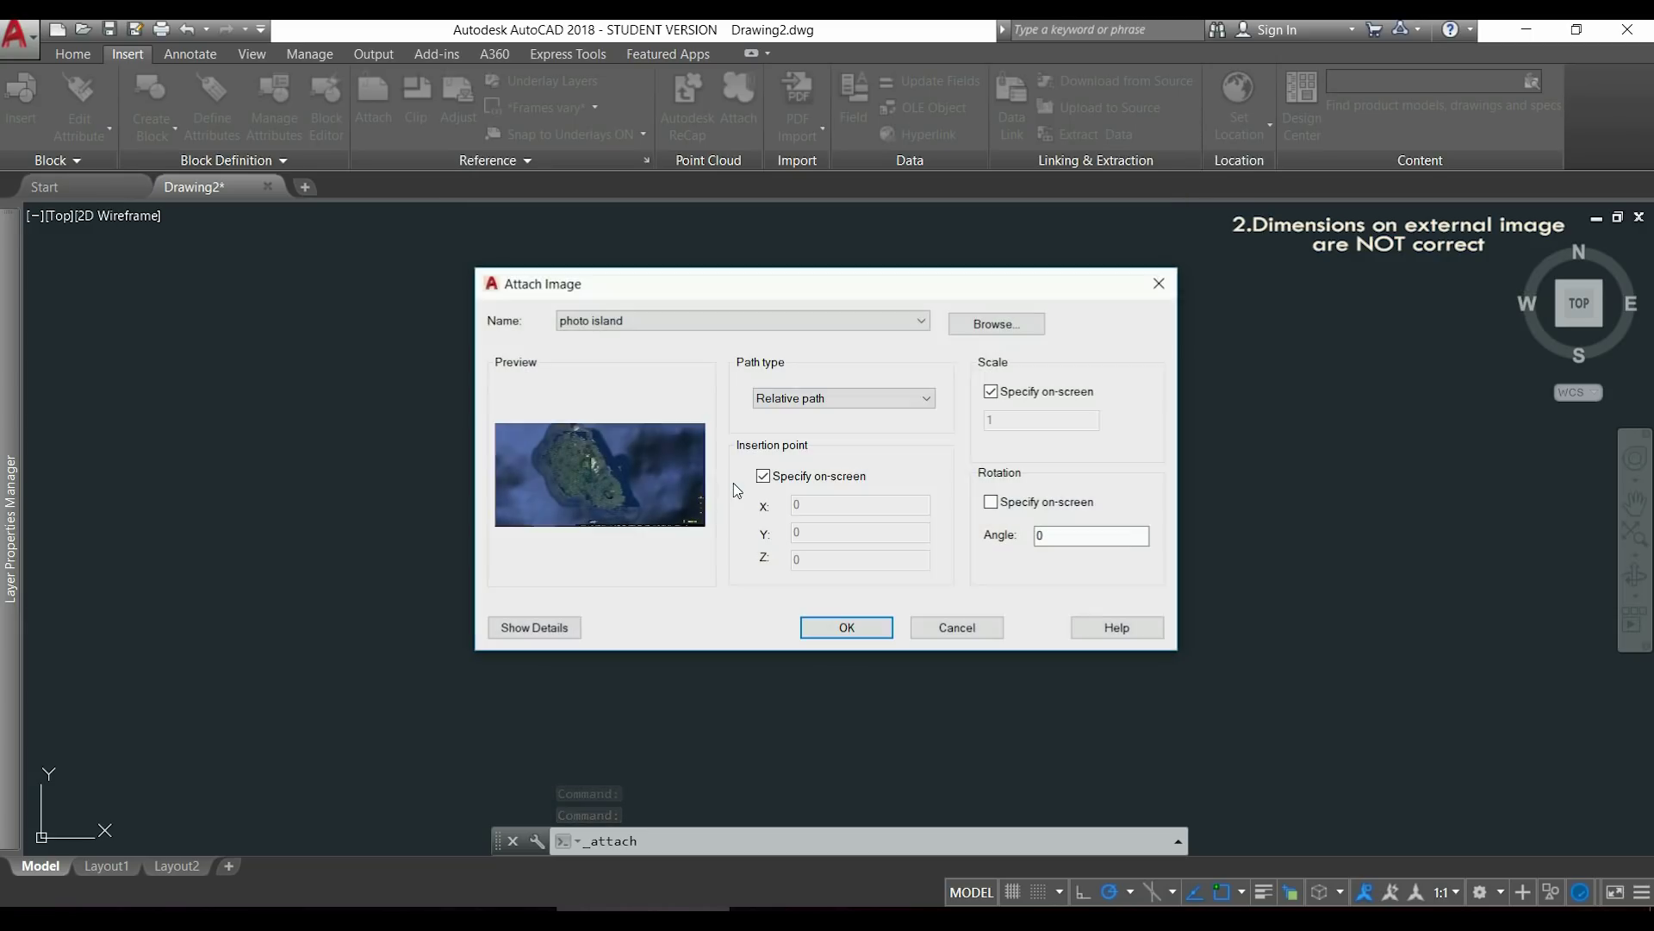
pyautogui.click(851, 624)
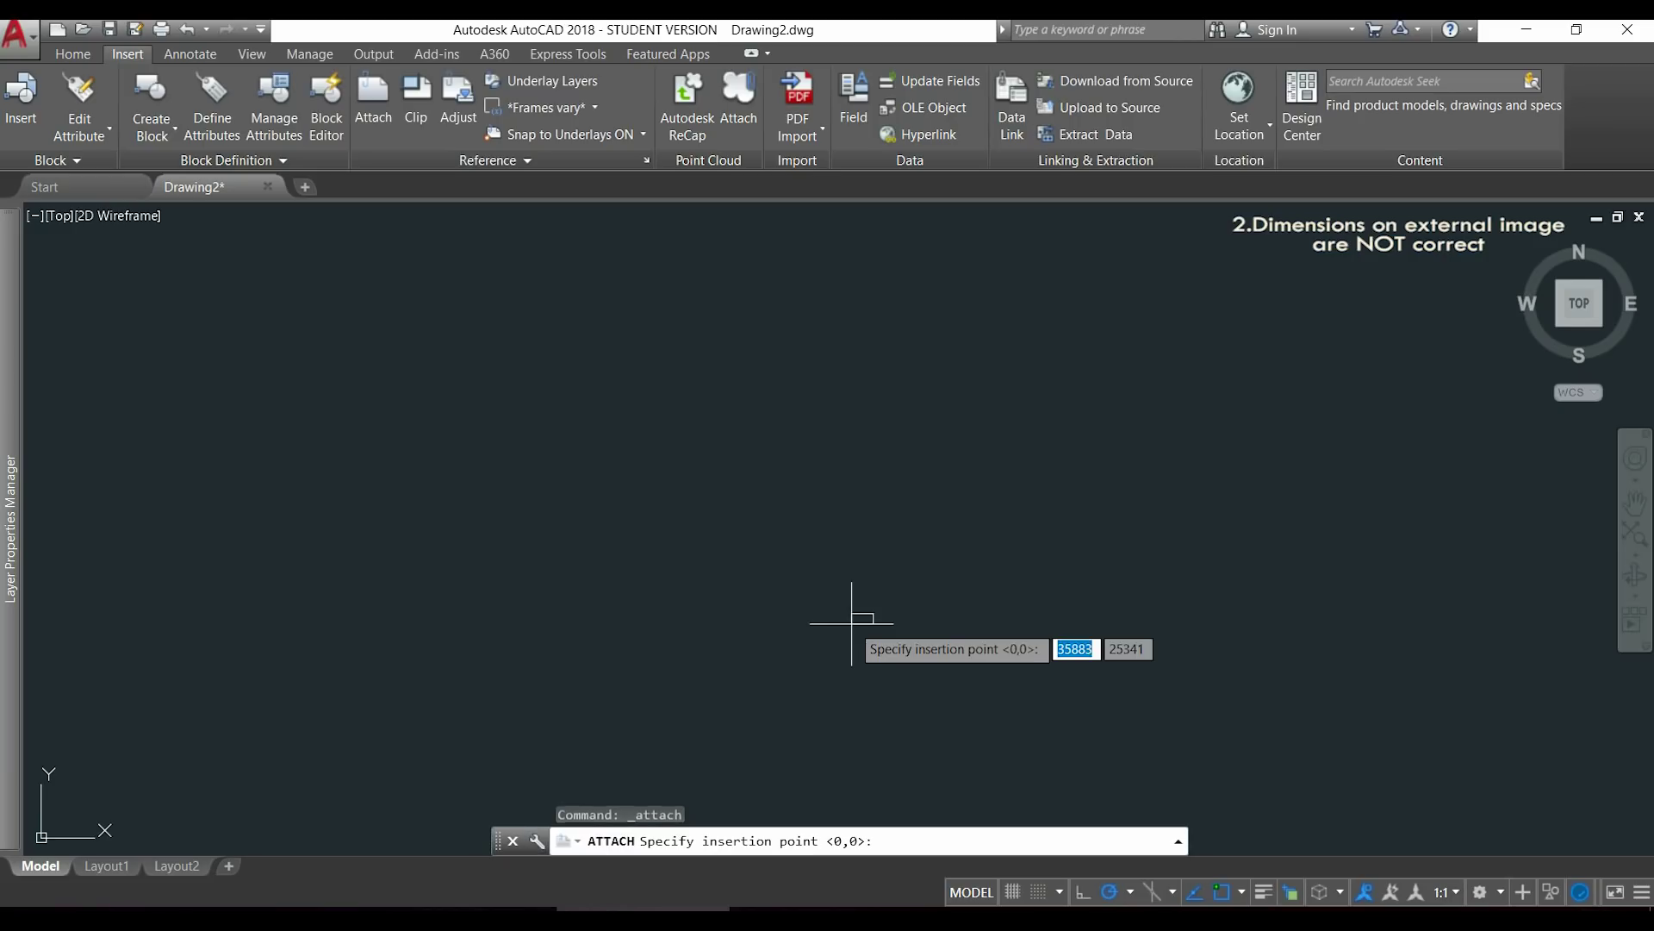
# Insert the photo island image at the picked point with scale factor 1, then check it.
pyautogui.click(816, 443)
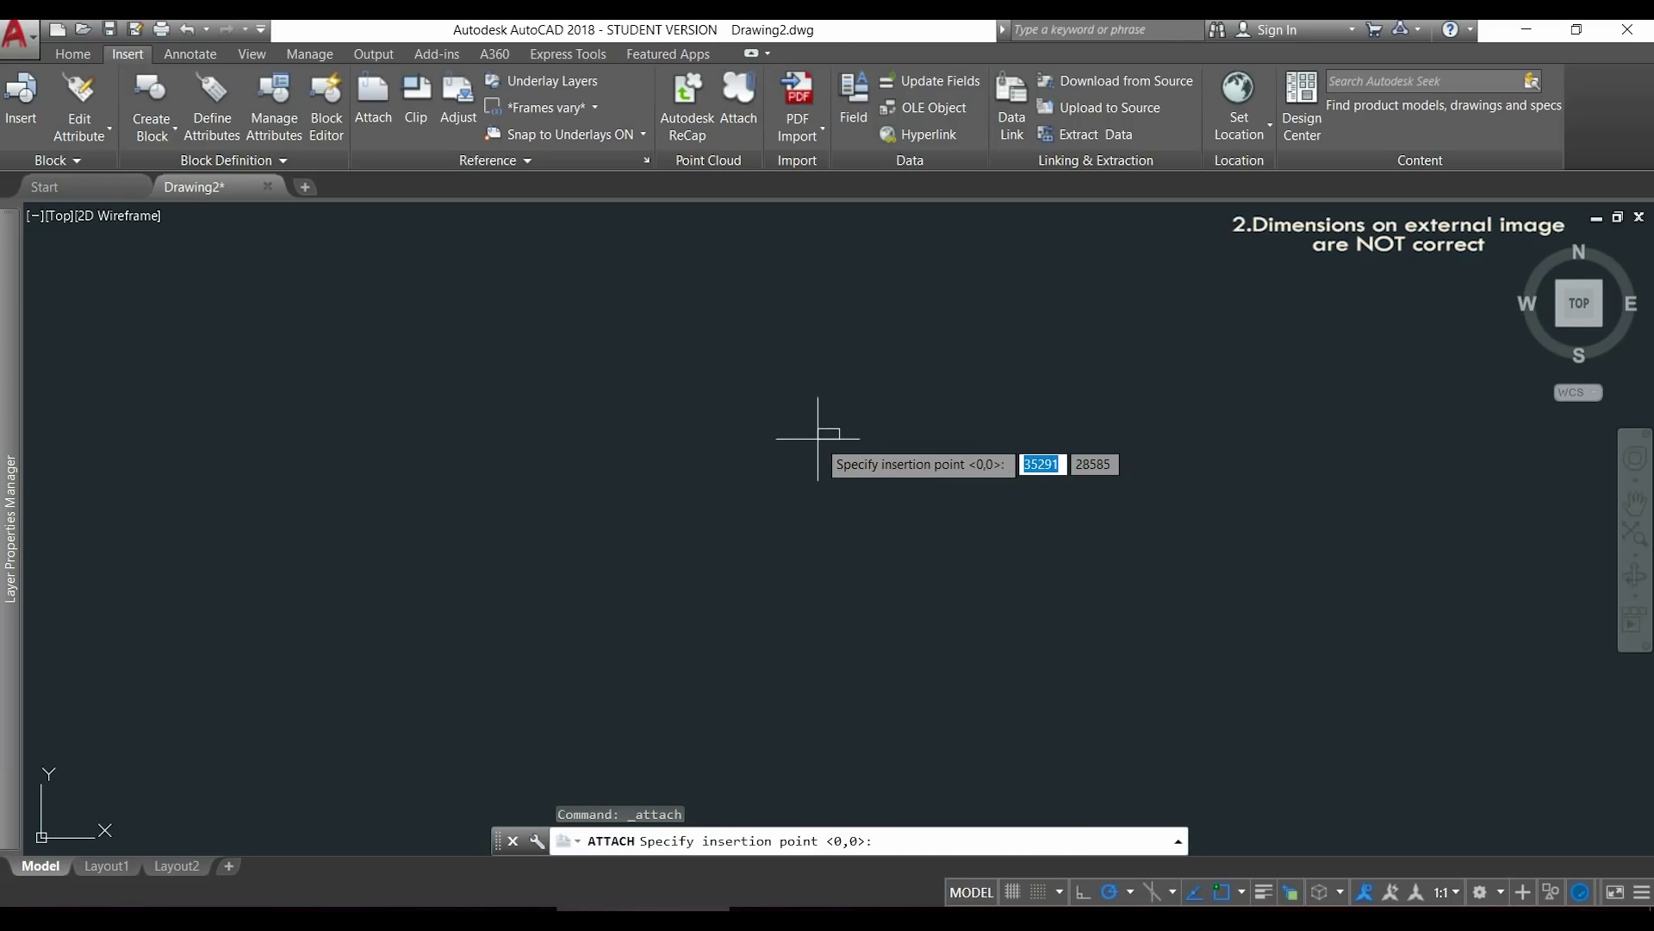
pyautogui.click(818, 438)
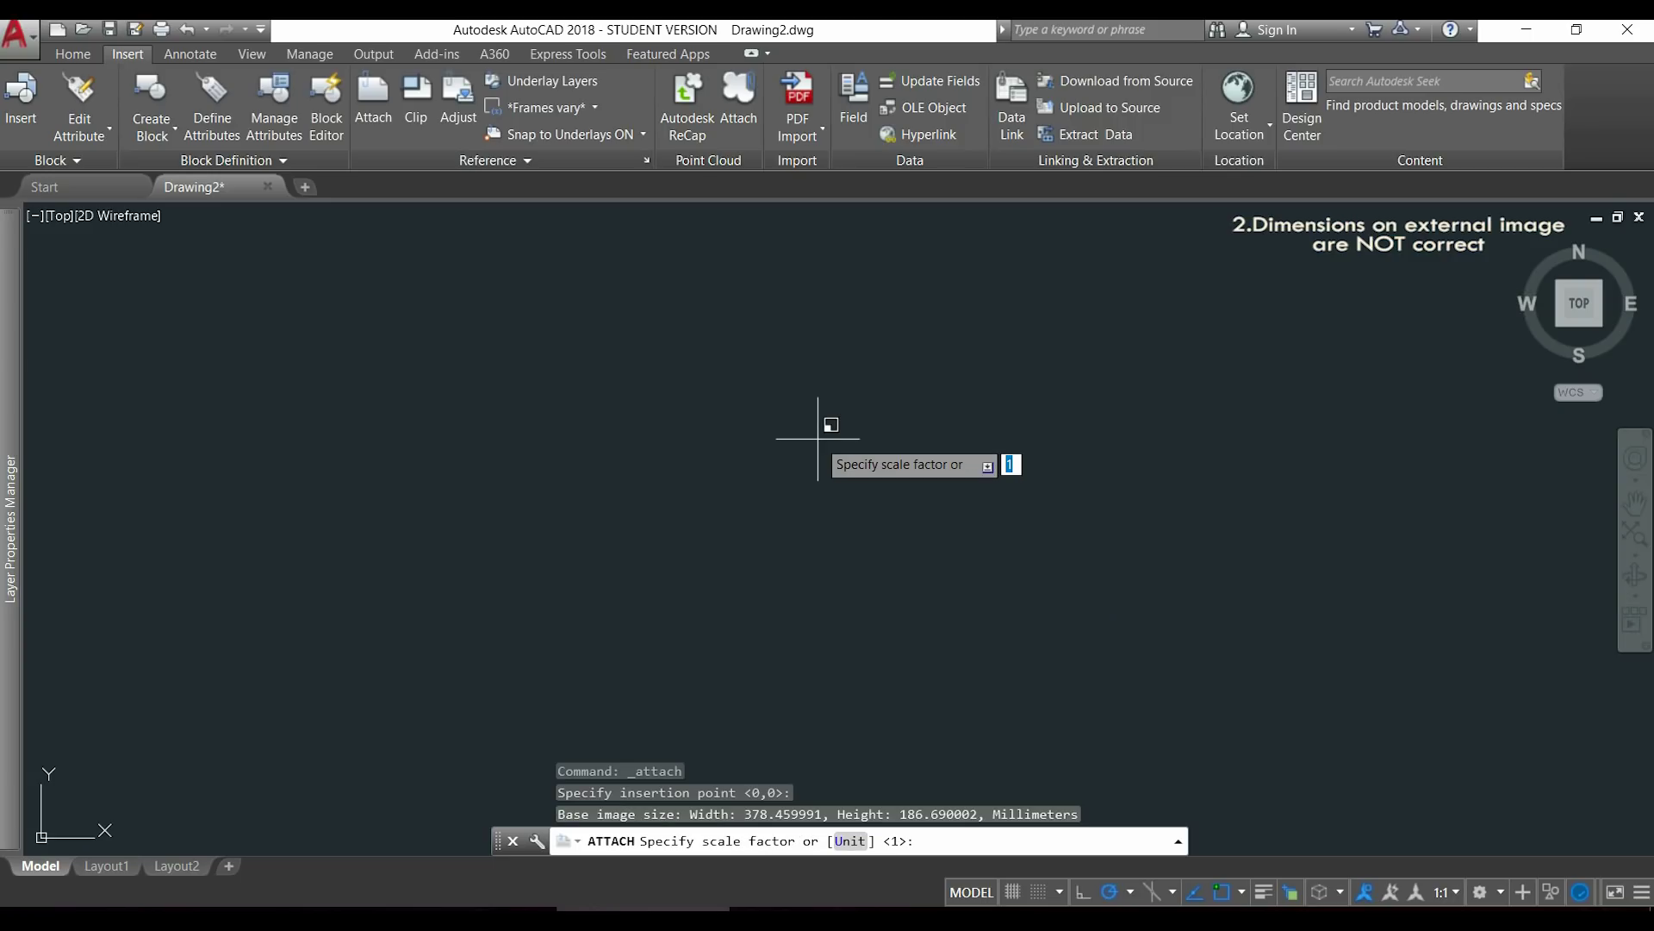
pyautogui.press('Return')
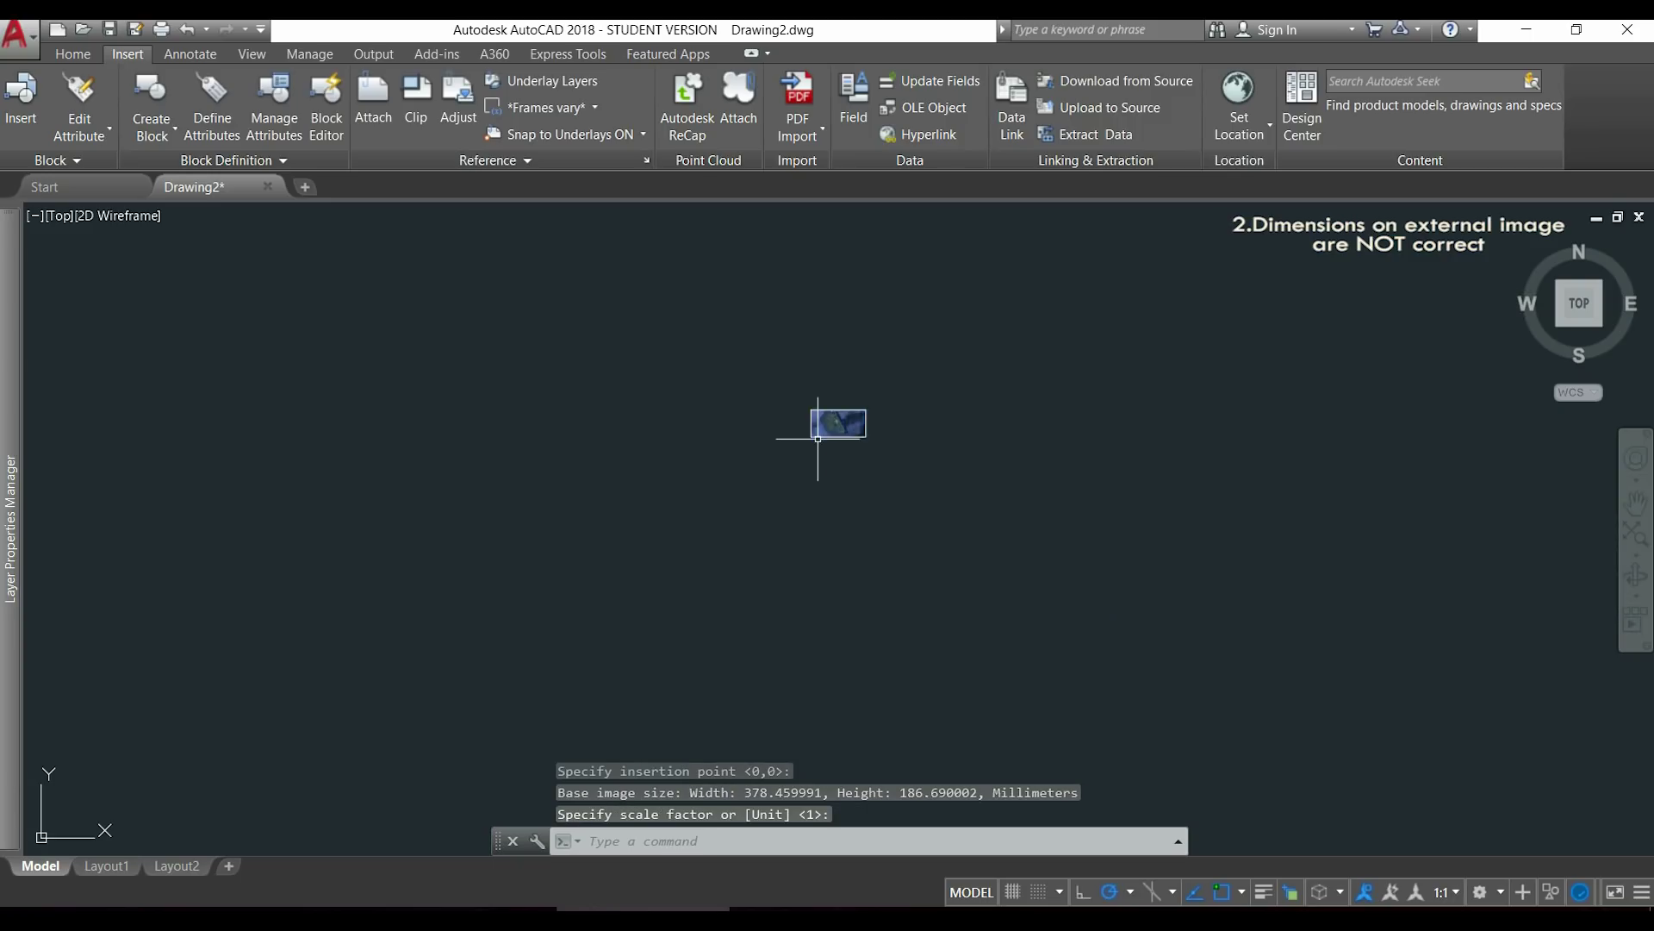
pyautogui.scroll(8, 820, 438)
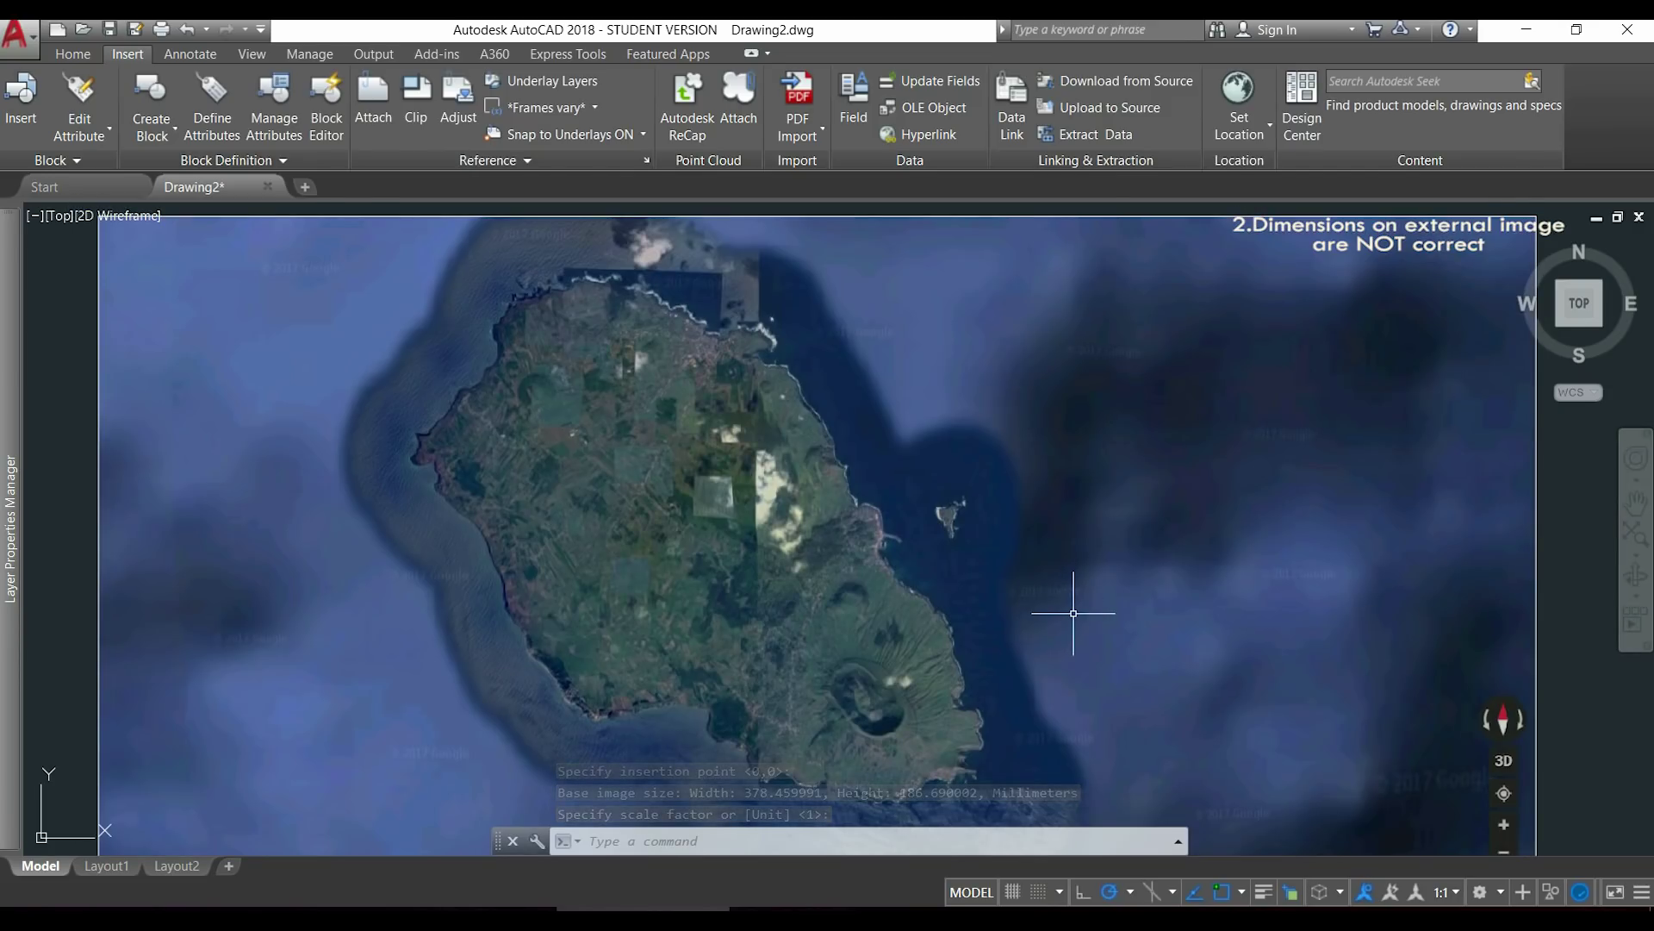
pyautogui.moveTo(1075, 613); pyautogui.dragTo(1046, 462, button='middle')
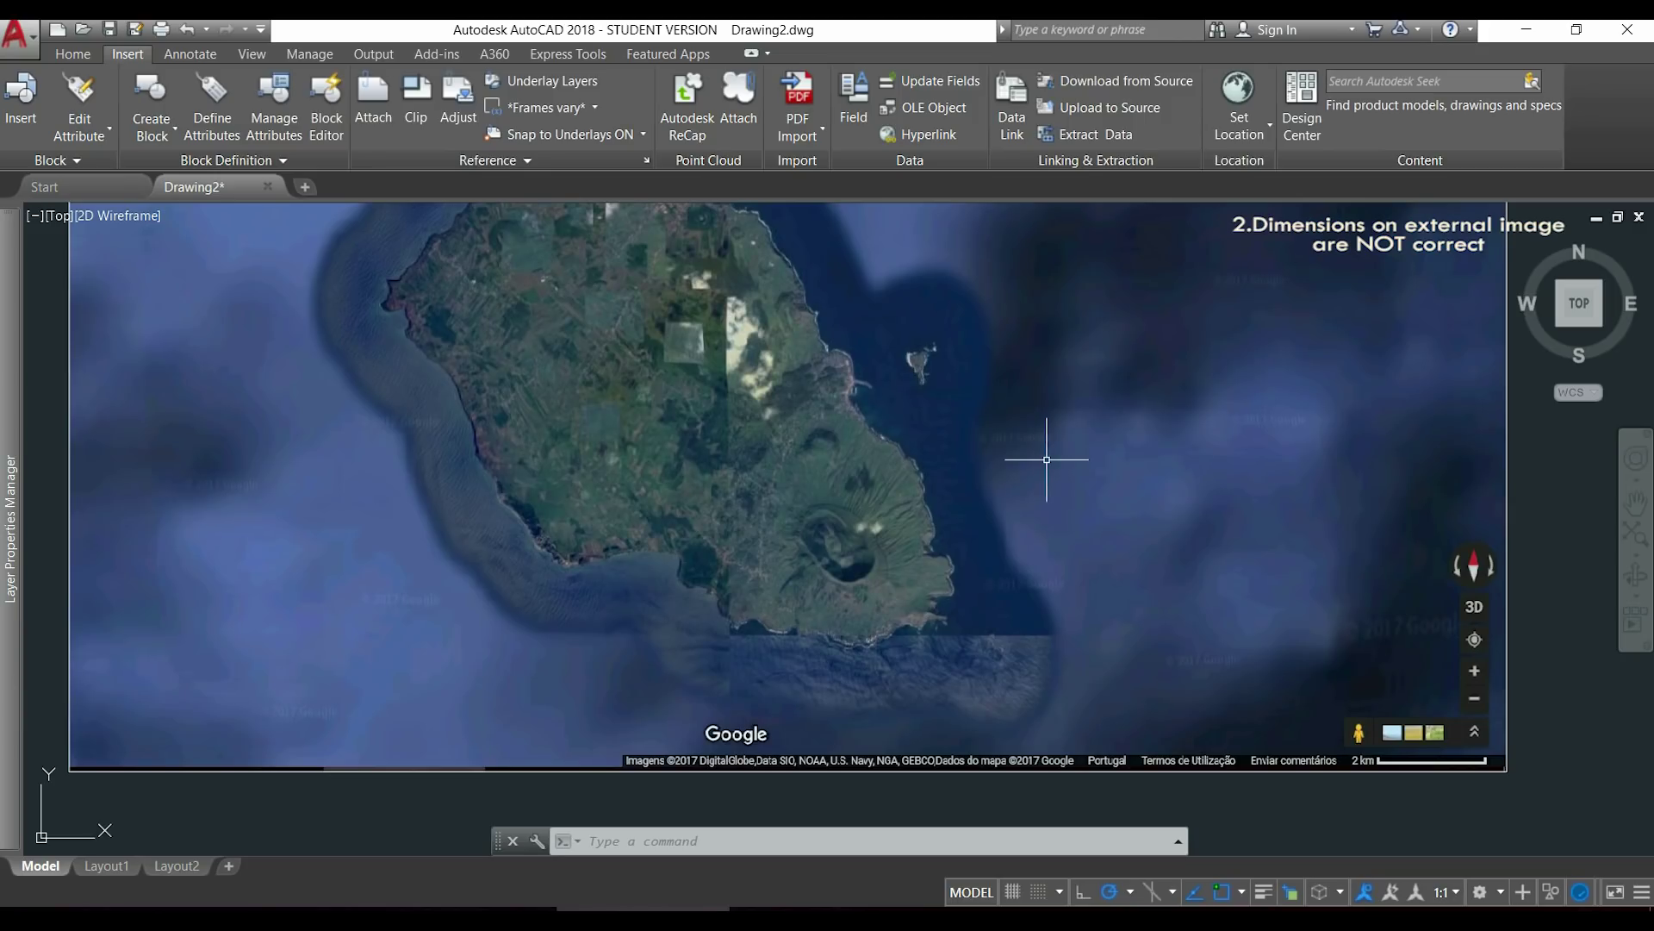
pyautogui.scroll(-2, 1007, 521)
# Run SCALE on the satellite image with its base point at the bottom-right corner.
pyautogui.write('SC')
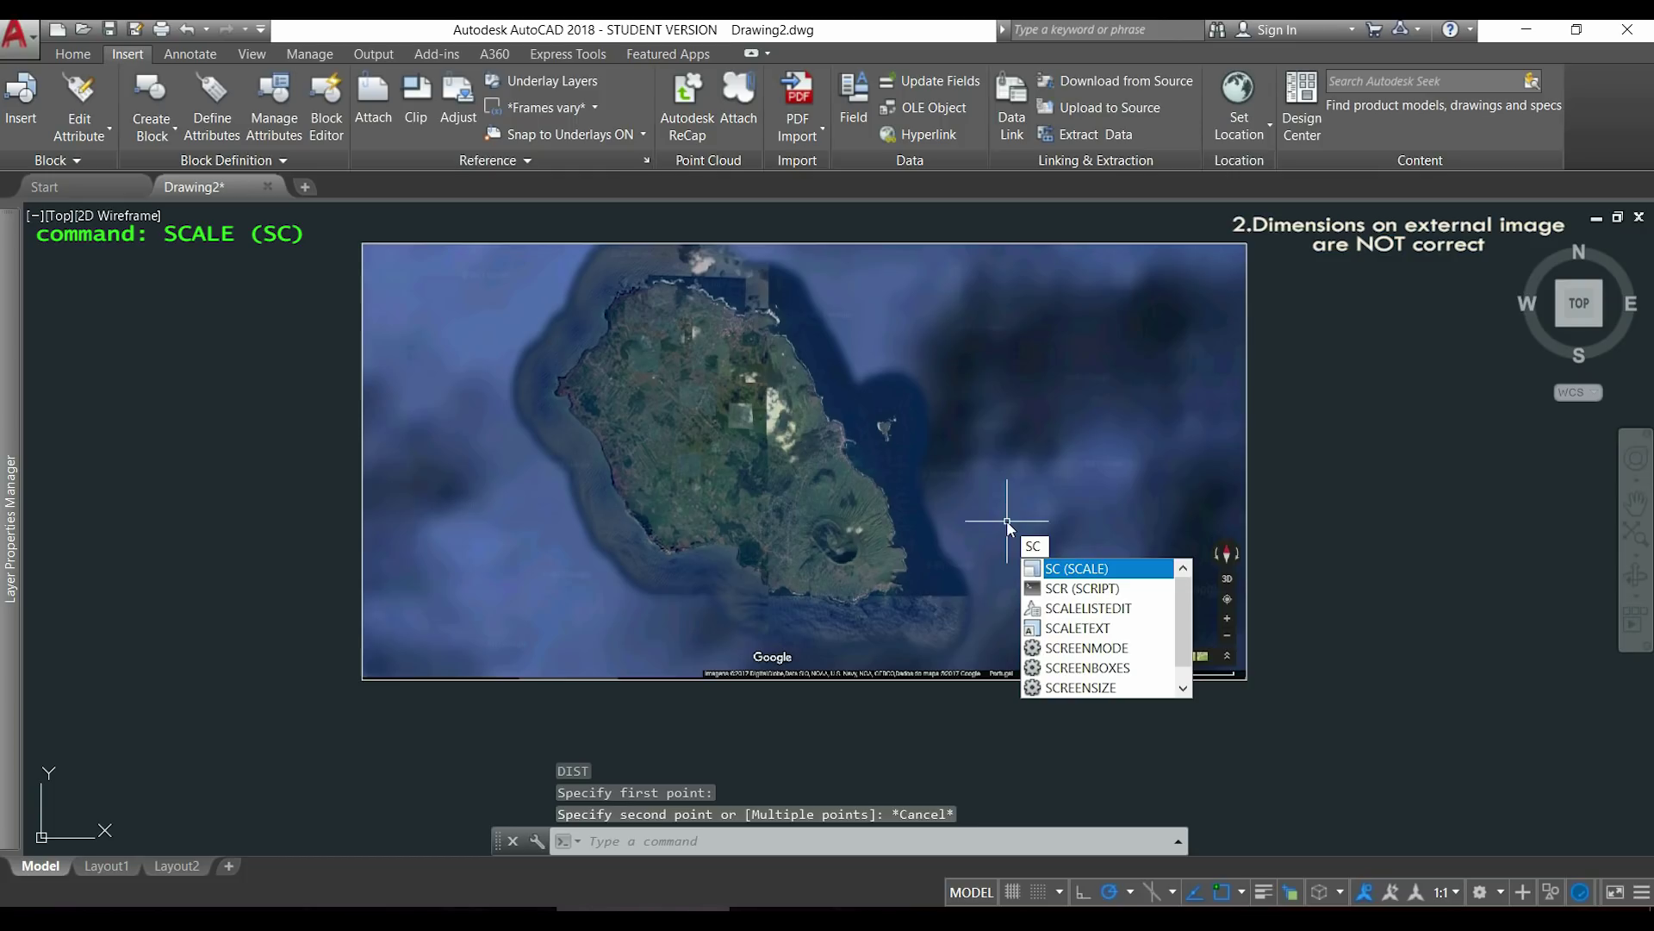
pyautogui.press('Return')
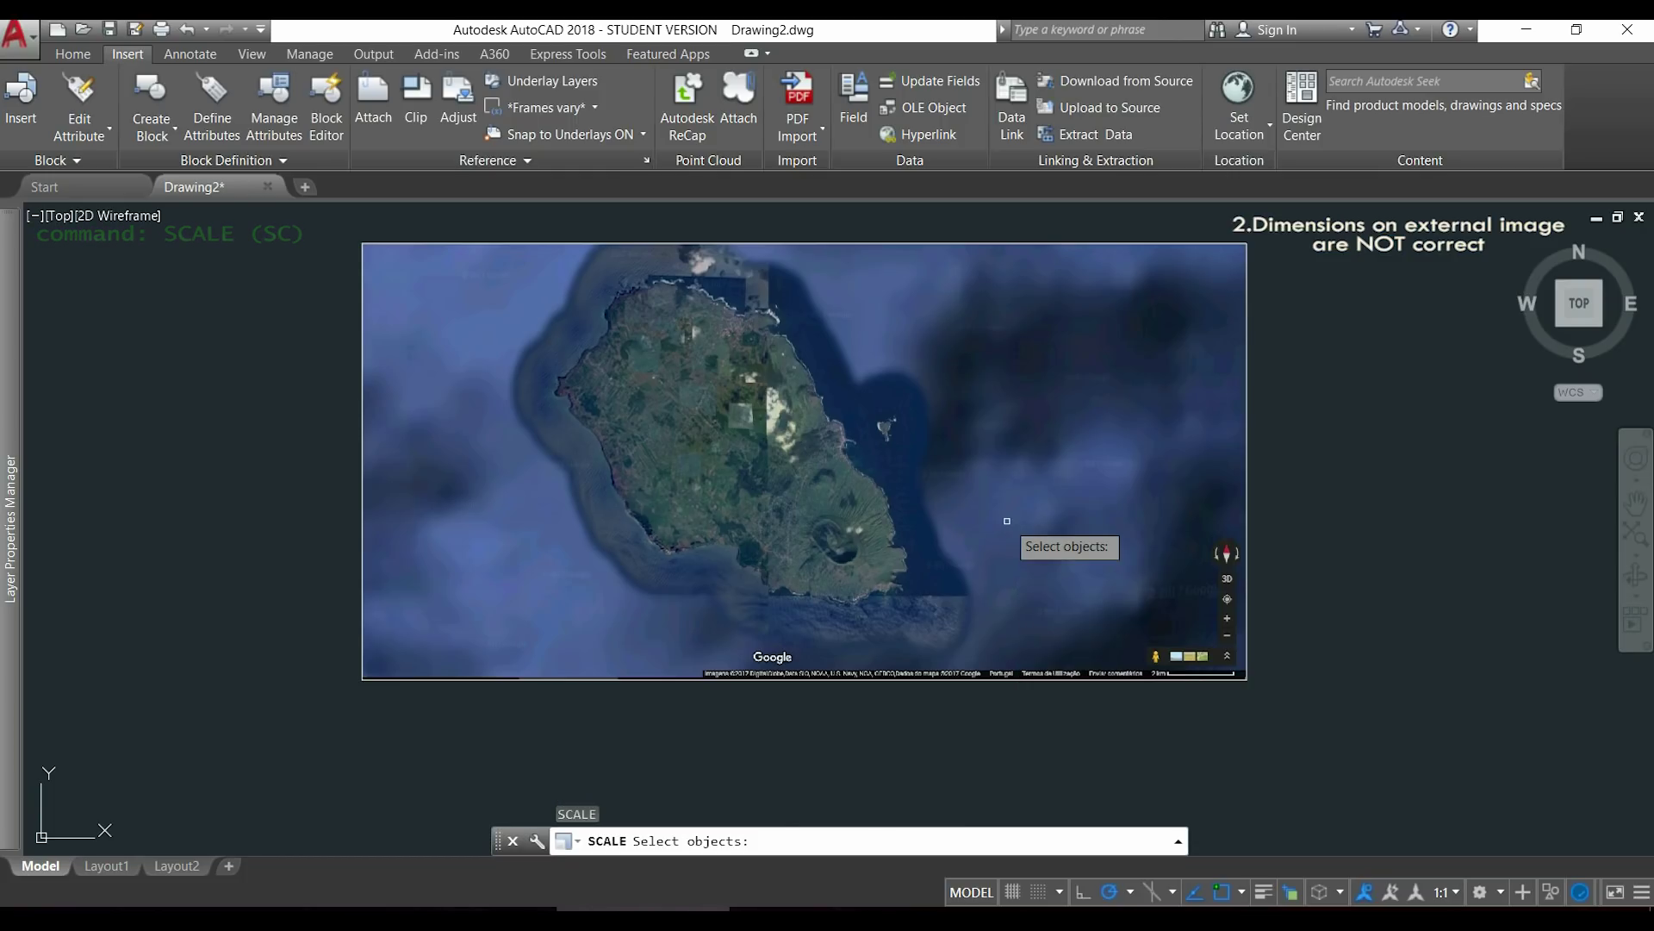
pyautogui.click(1248, 455)
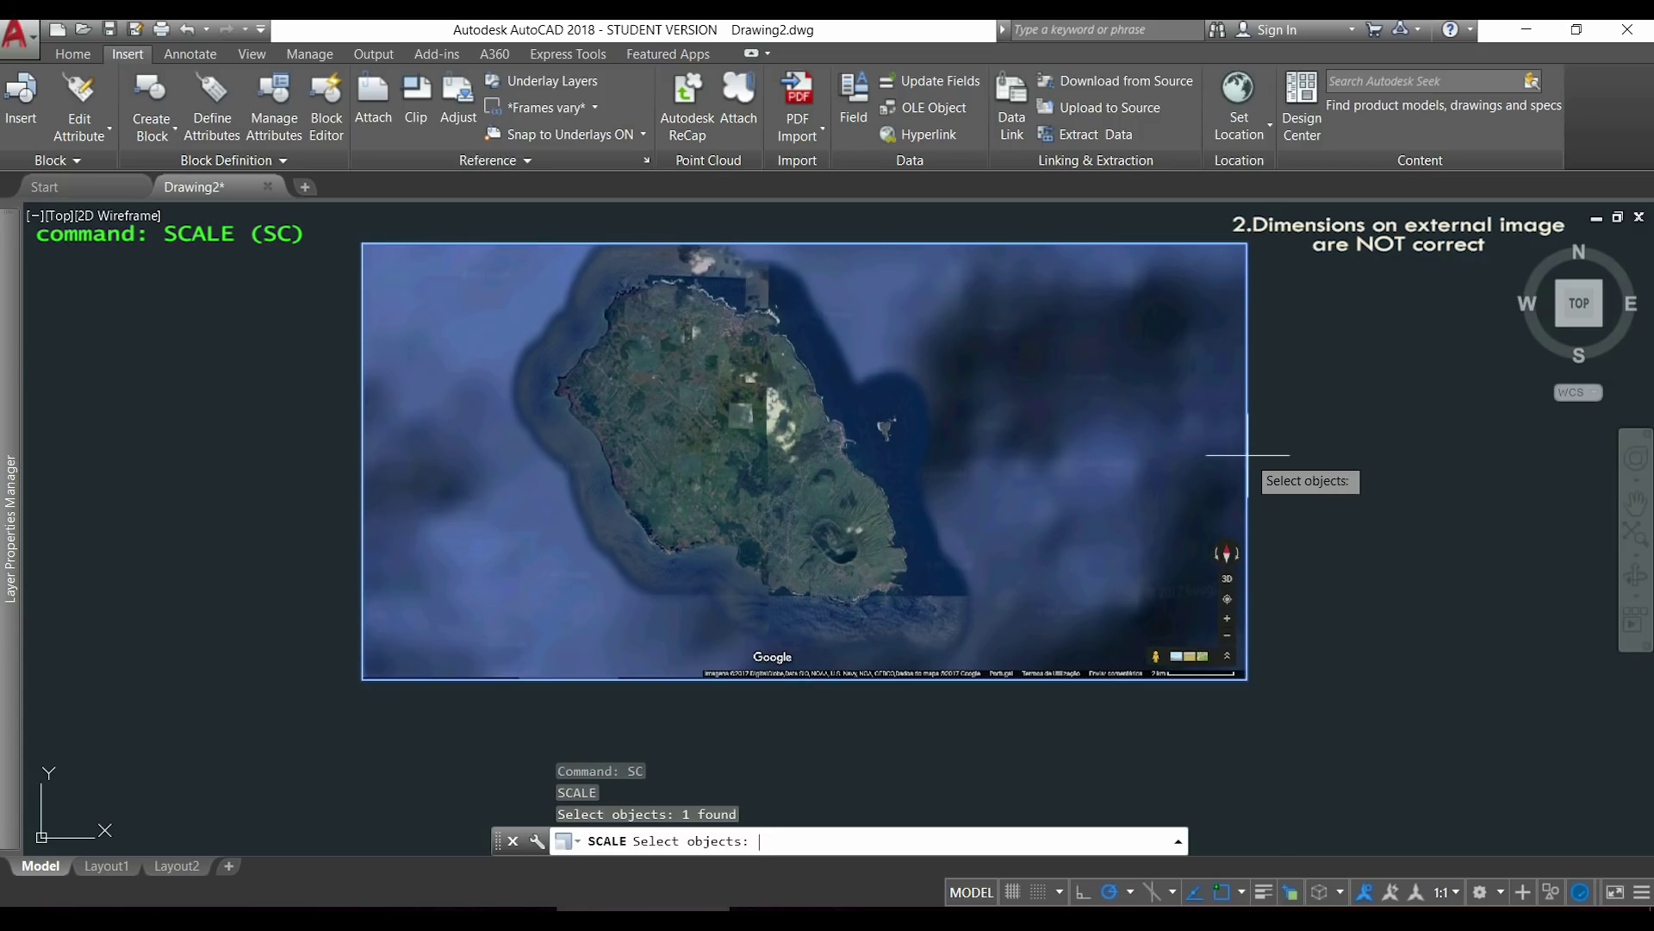
pyautogui.press('Return')
pyautogui.moveTo(1292, 625); pyautogui.dragTo(1171, 520, button='middle')
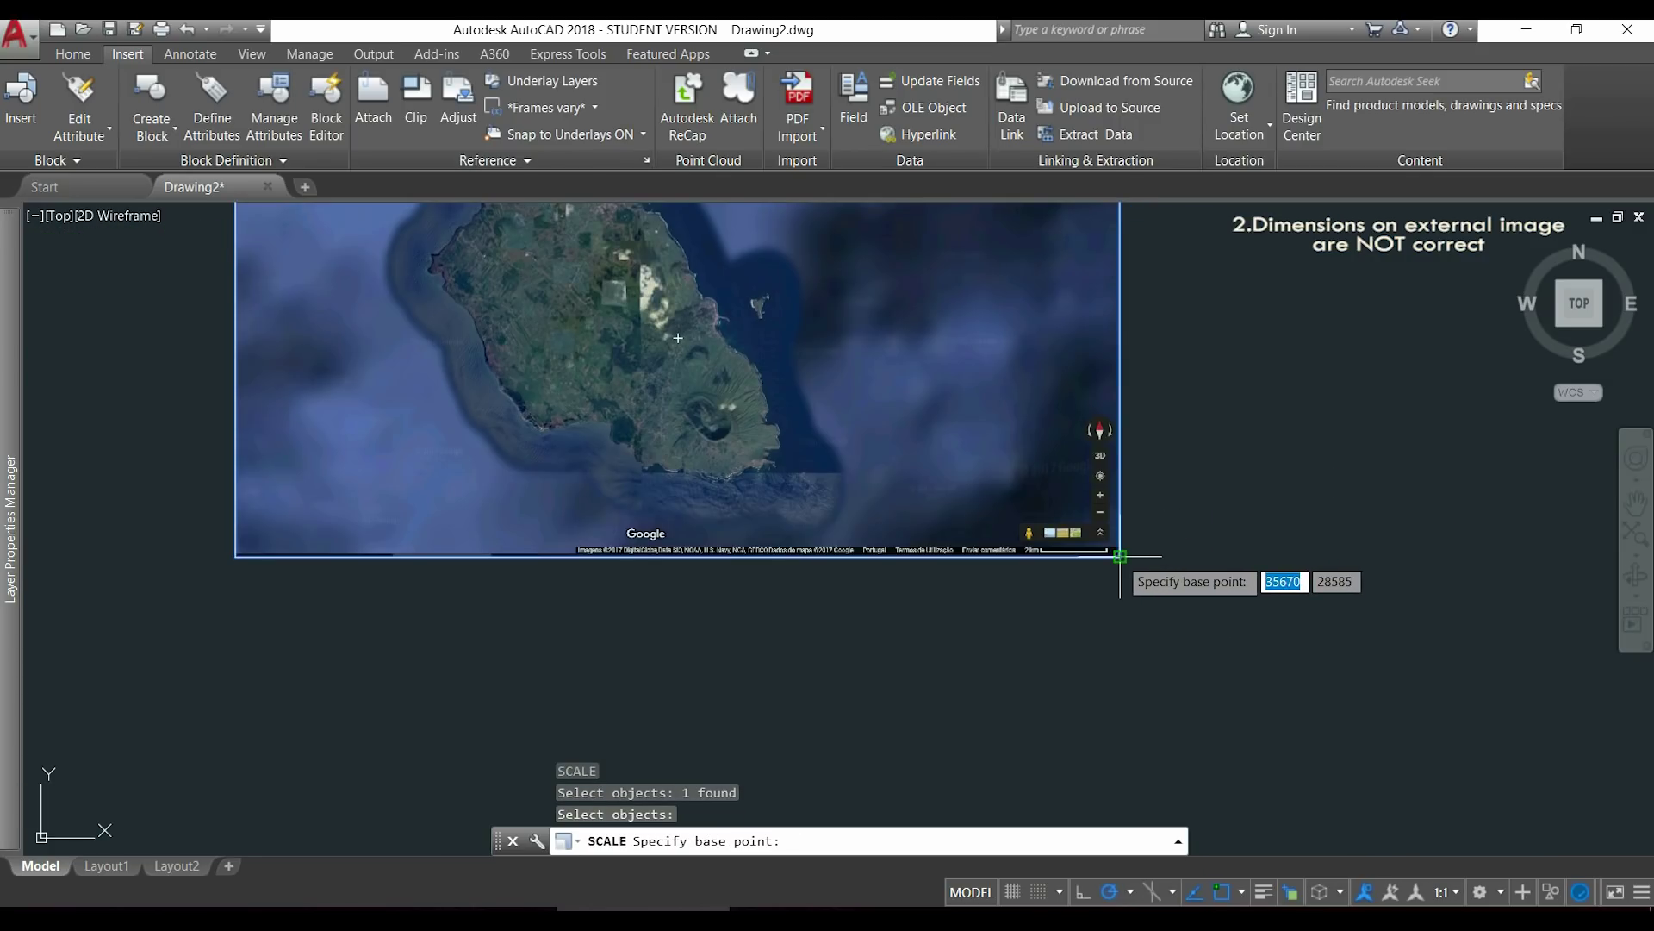
pyautogui.click(1120, 556)
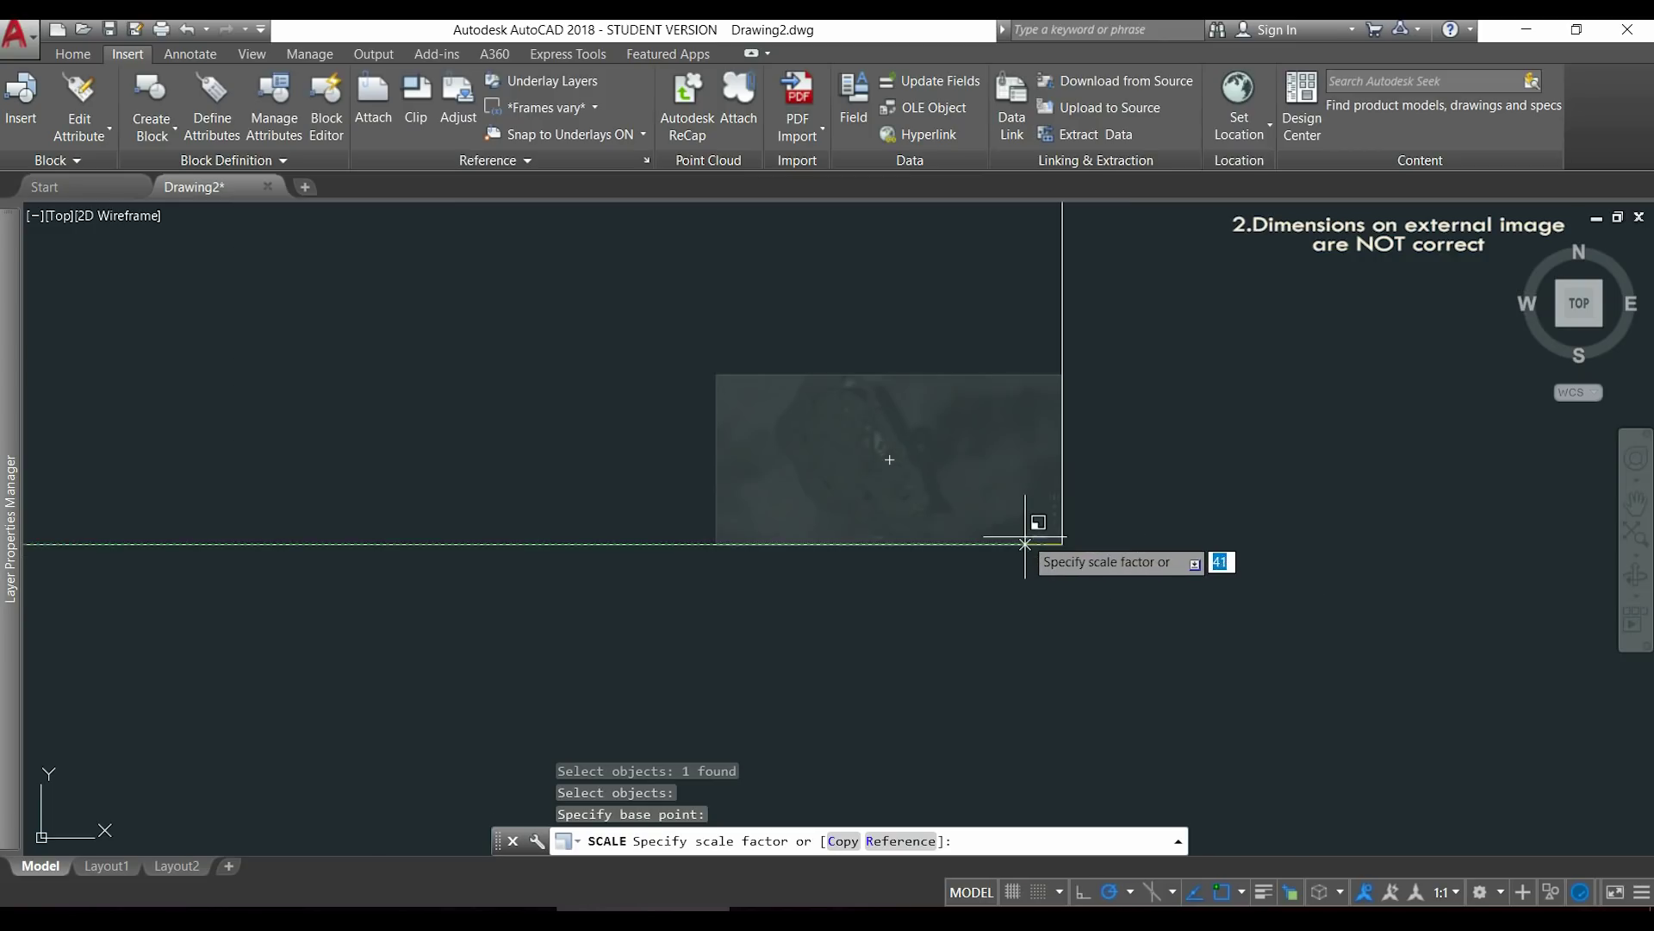
# Choose the Reference option and pick the first end of the 2 km scale bar.
pyautogui.write('ref')
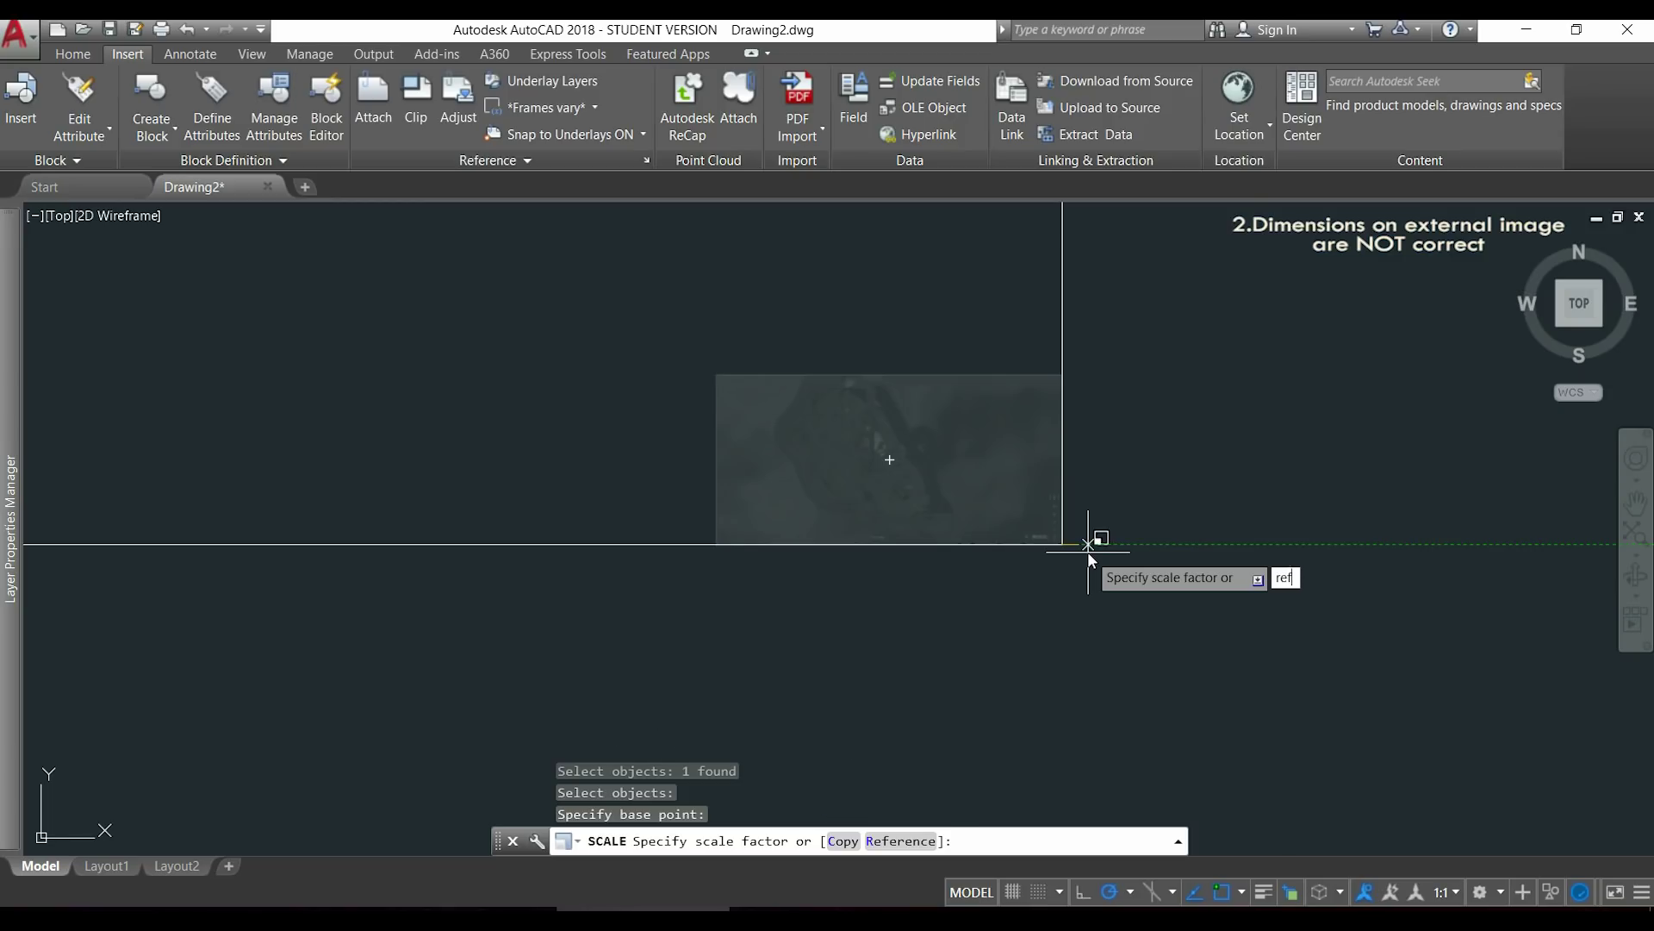
pyautogui.press('Return')
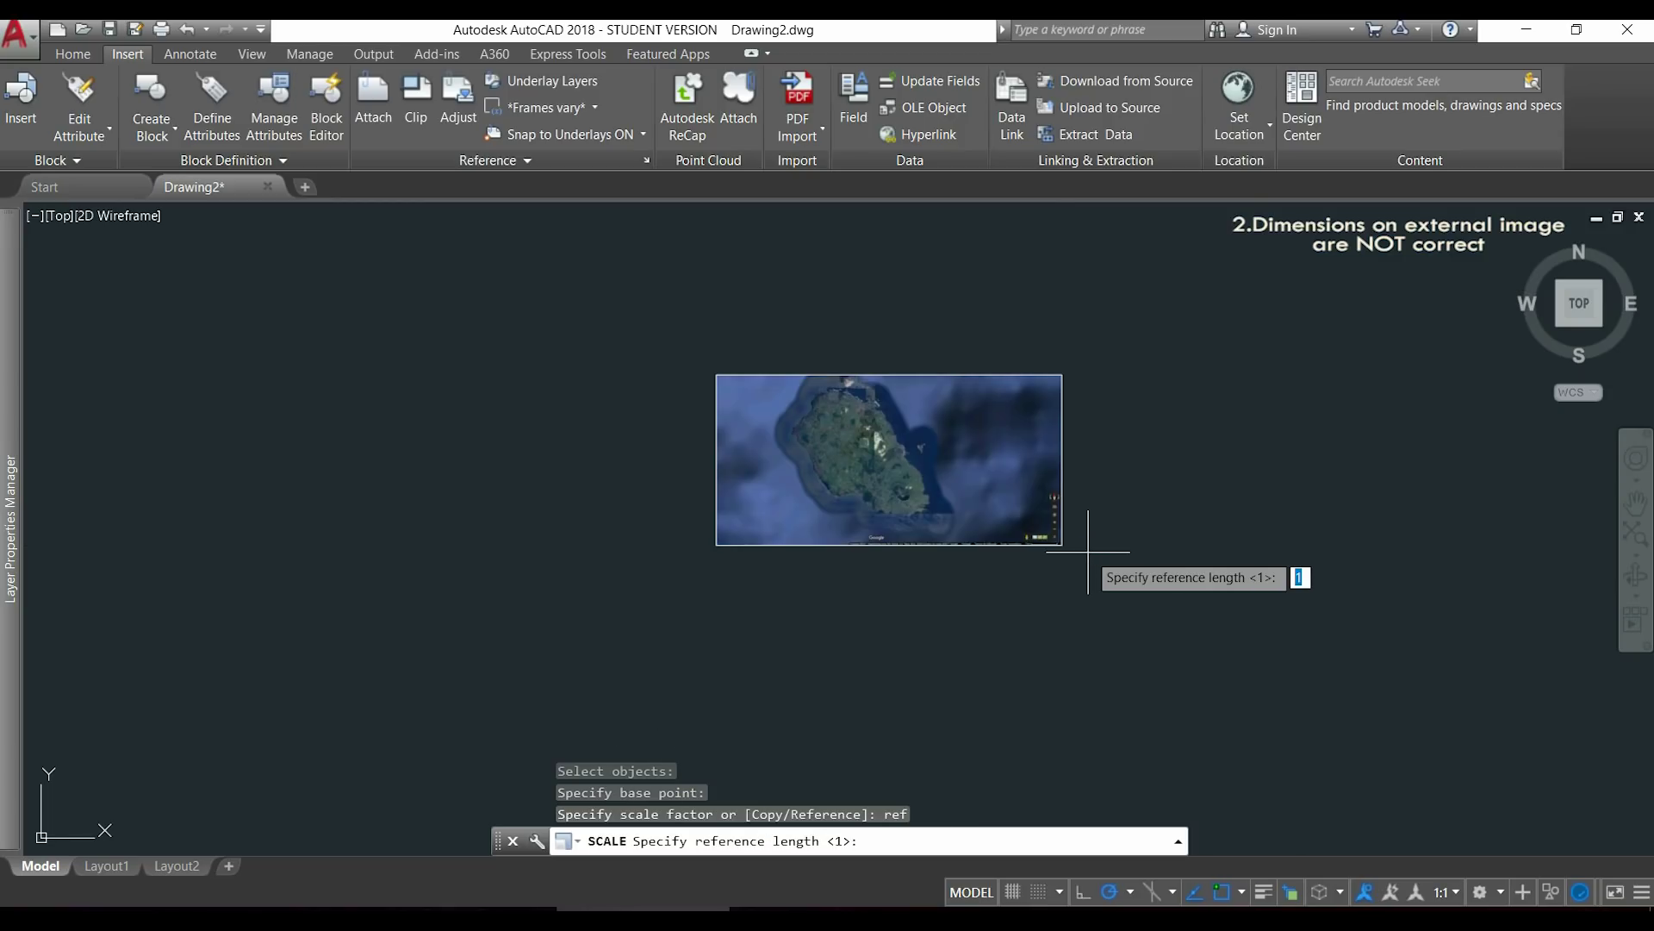
pyautogui.scroll(5, 1067, 545)
pyautogui.scroll(8, 1016, 543)
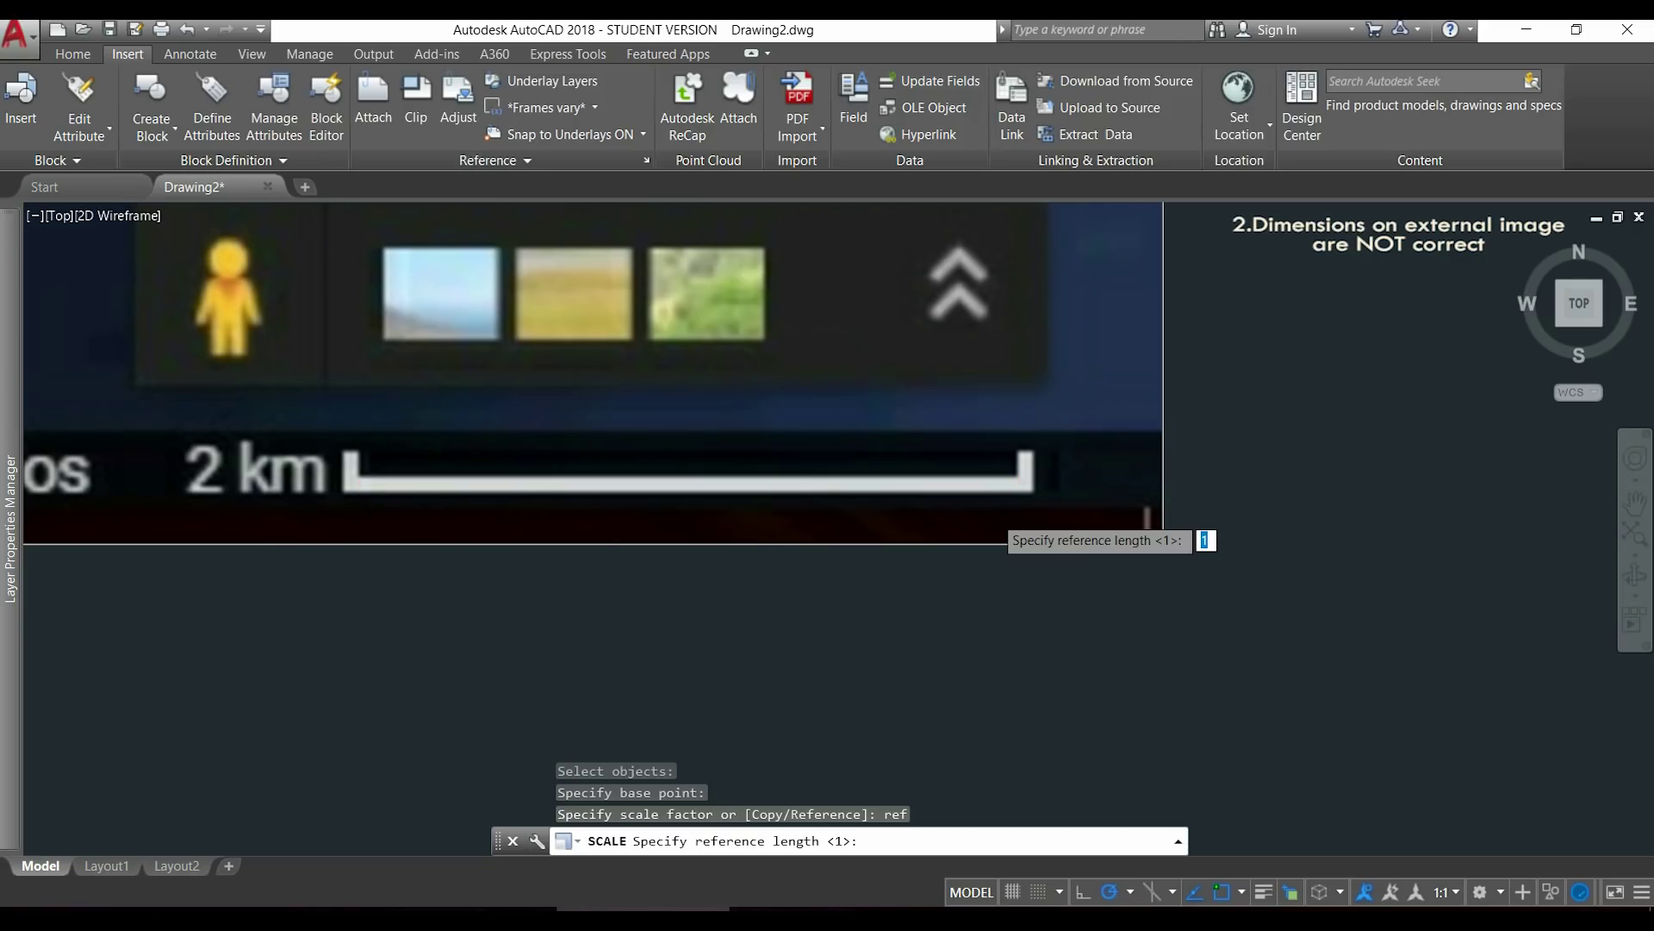
pyautogui.scroll(5, 991, 508)
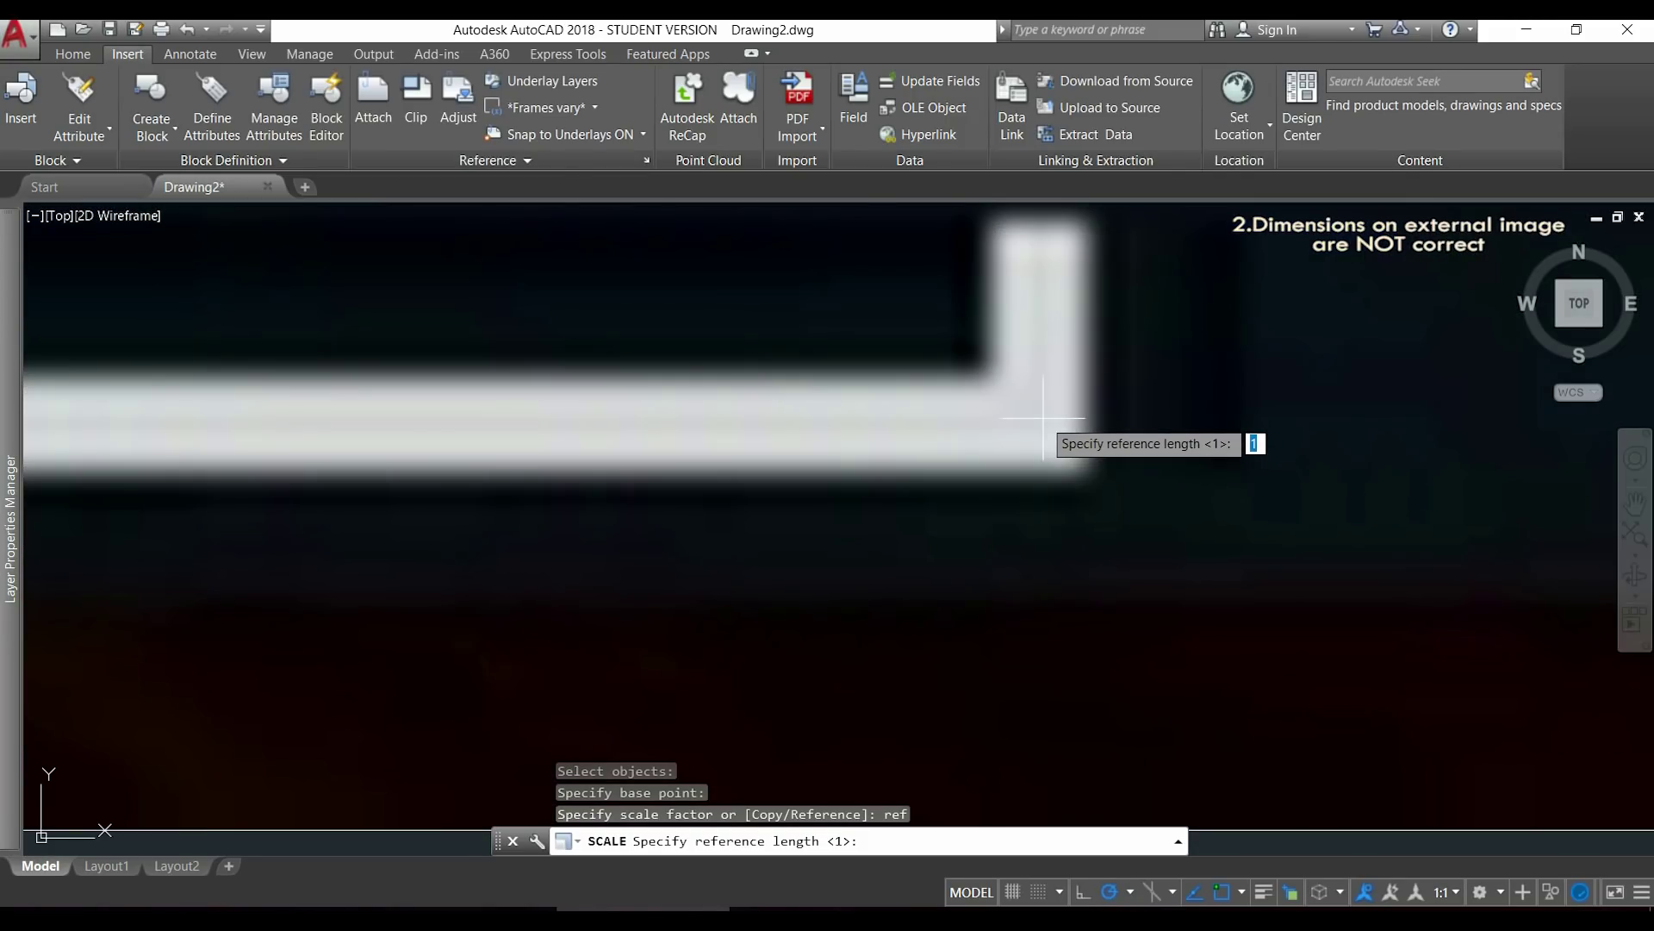
pyautogui.scroll(1, 1040, 434)
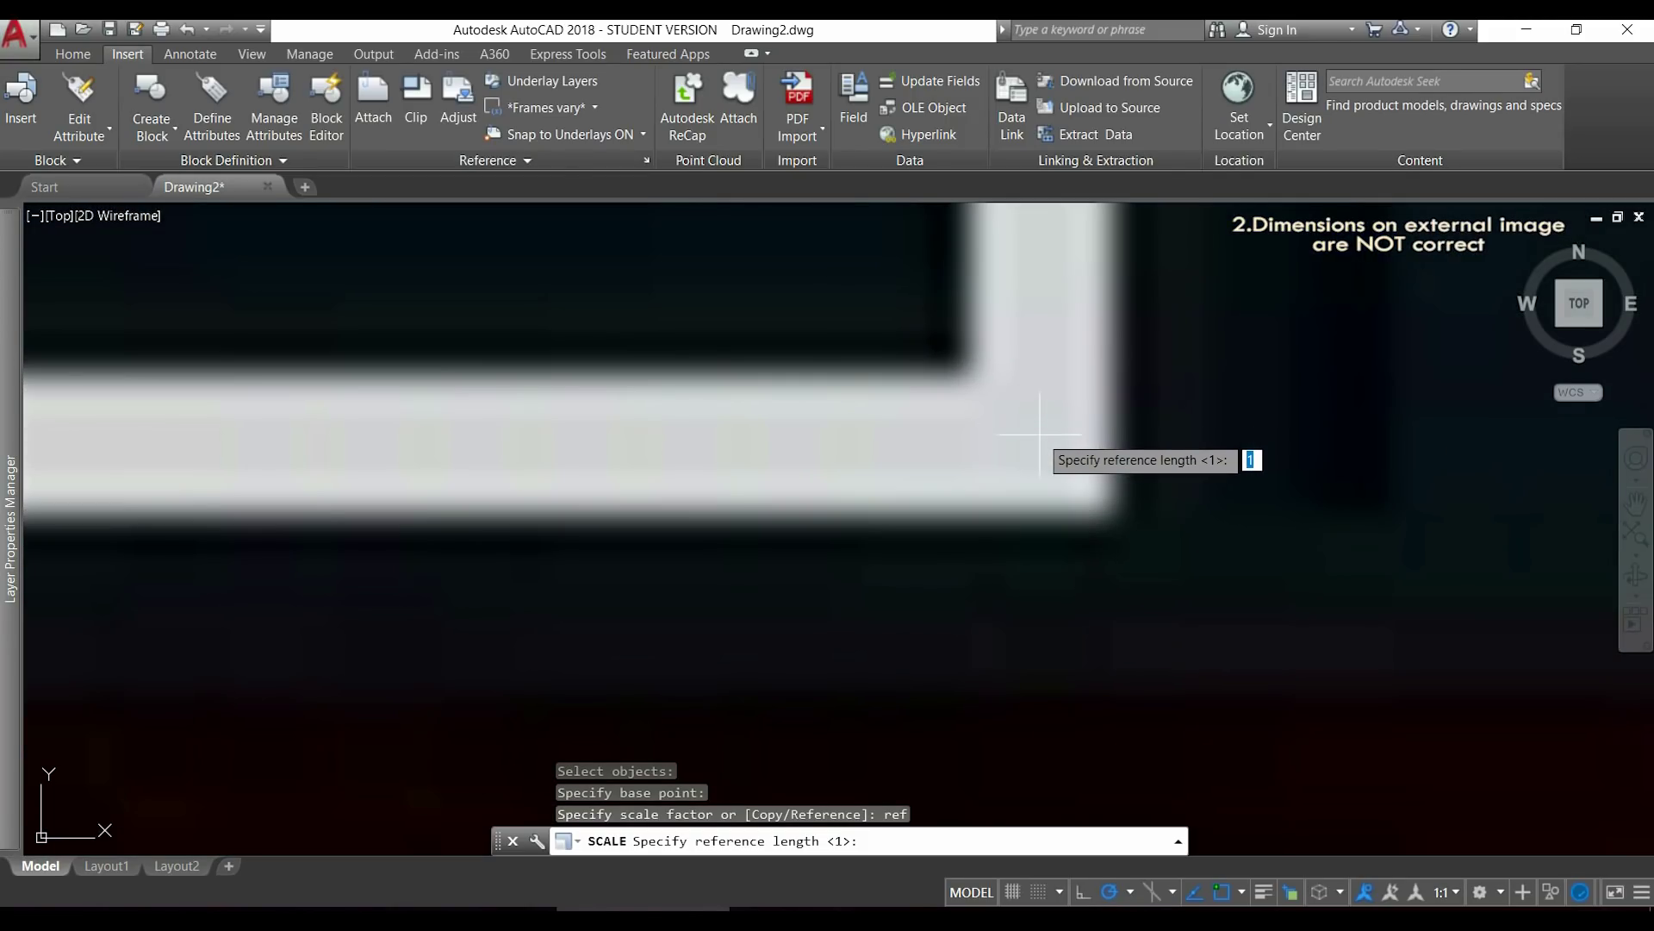
pyautogui.click(1040, 434)
# Pick the scale bar's other end and enter 2000 as the new length.
pyautogui.scroll(-5, 1040, 434)
pyautogui.scroll(6, 862, 448)
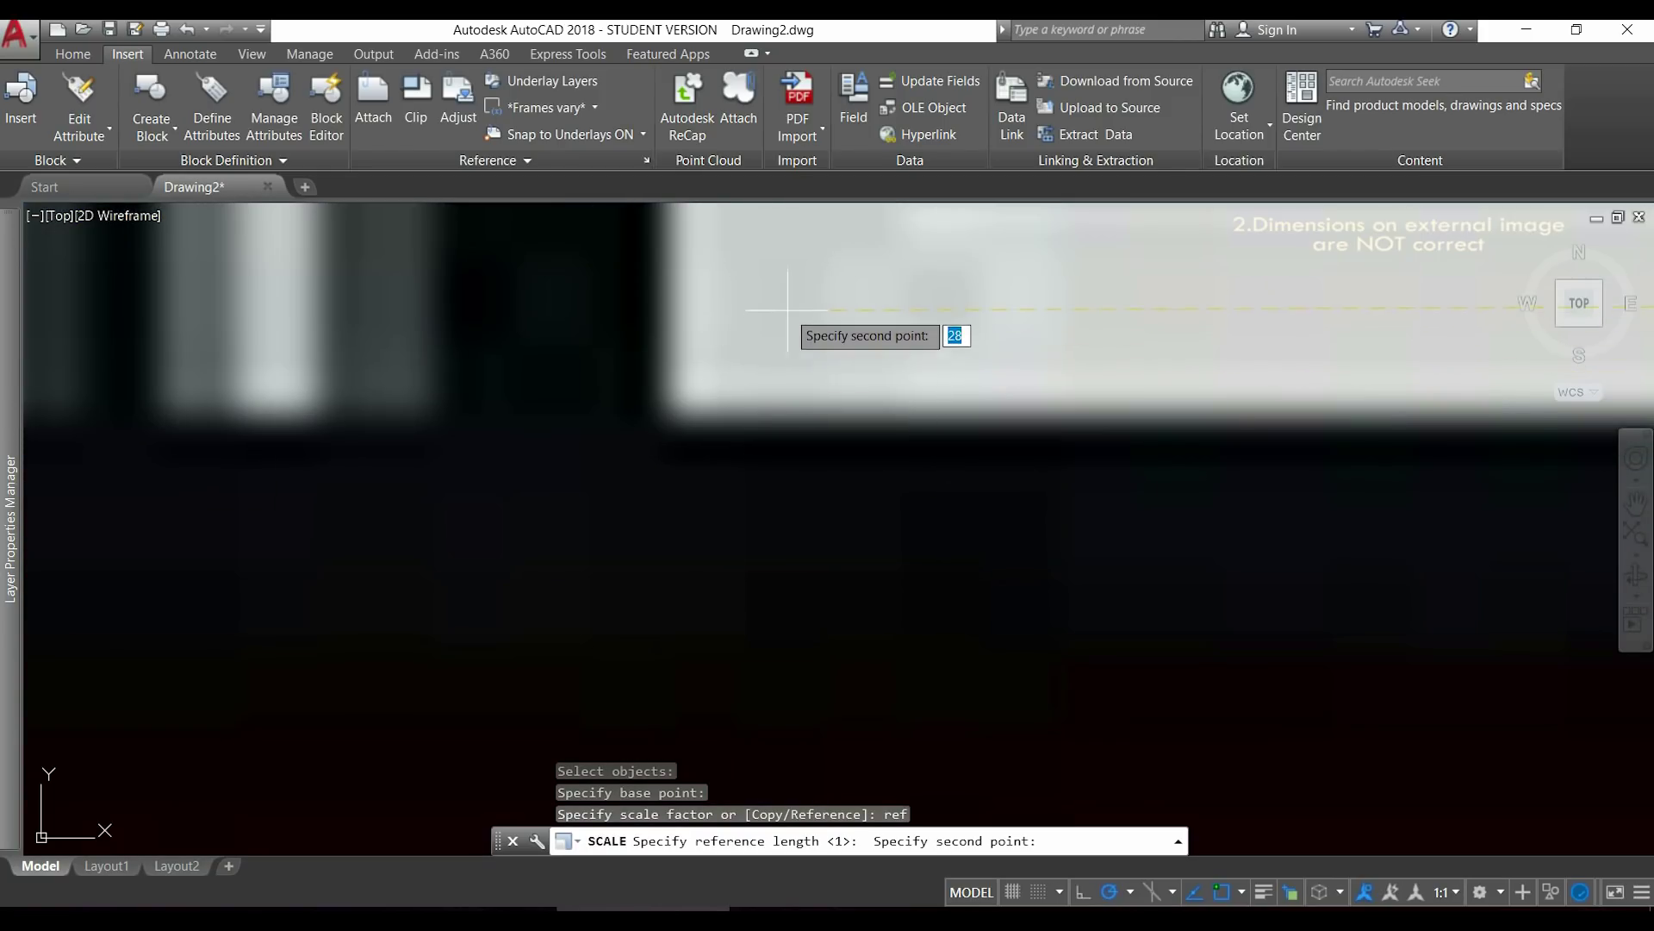
pyautogui.moveTo(788, 310); pyautogui.dragTo(758, 469, button='middle')
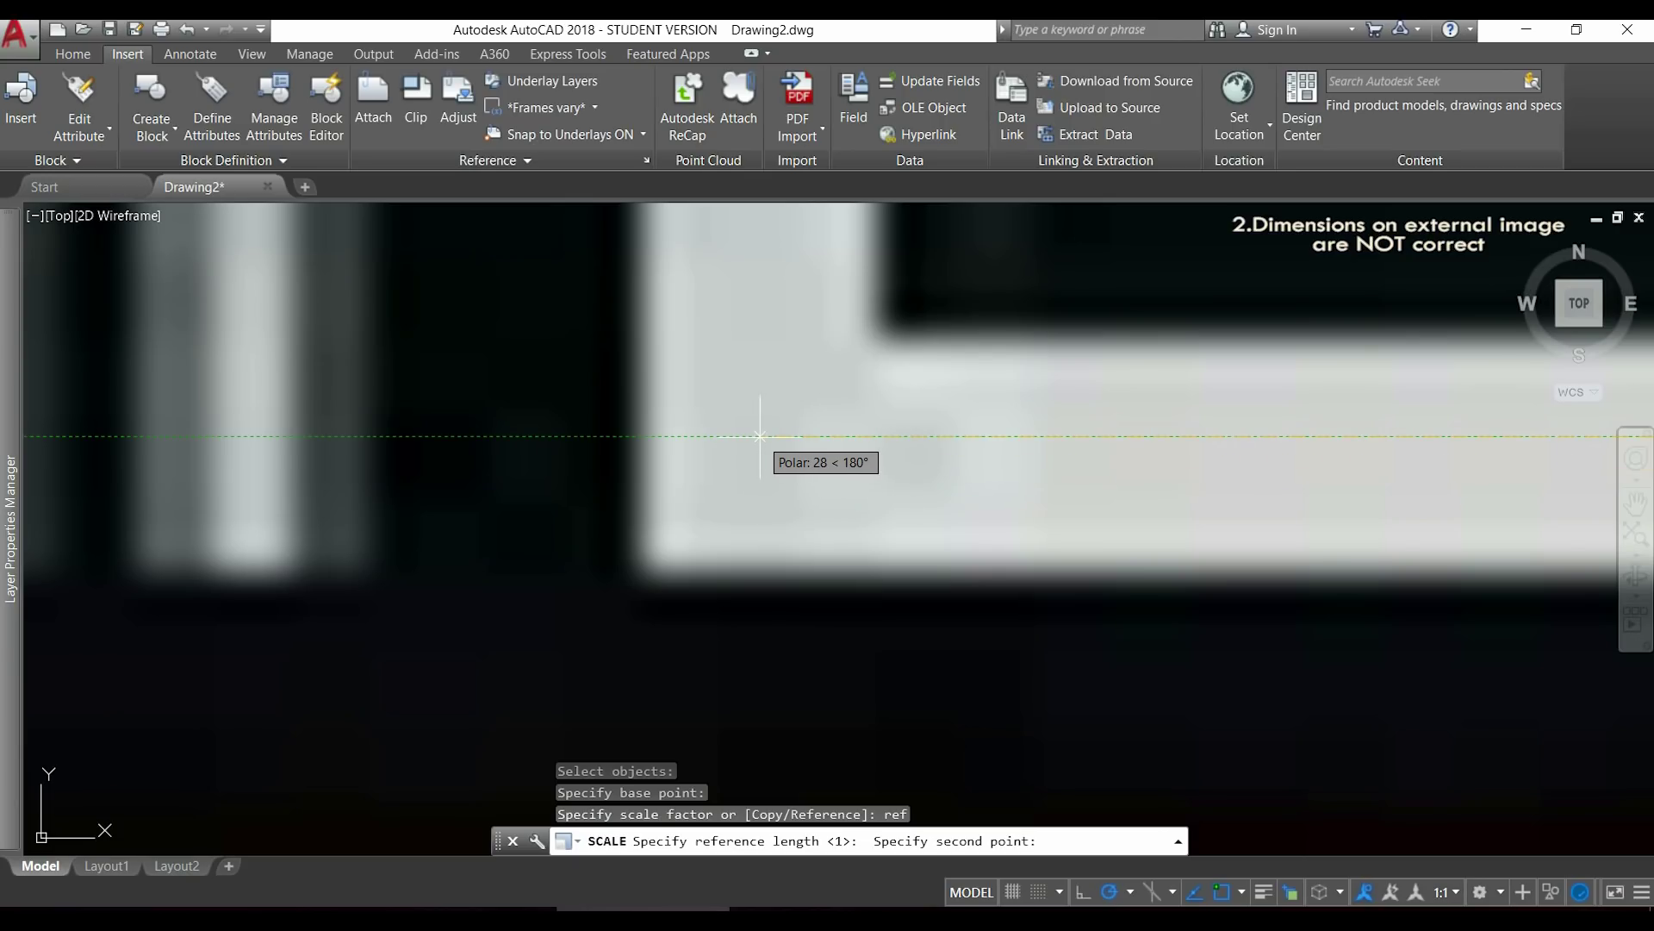
pyautogui.click(761, 436)
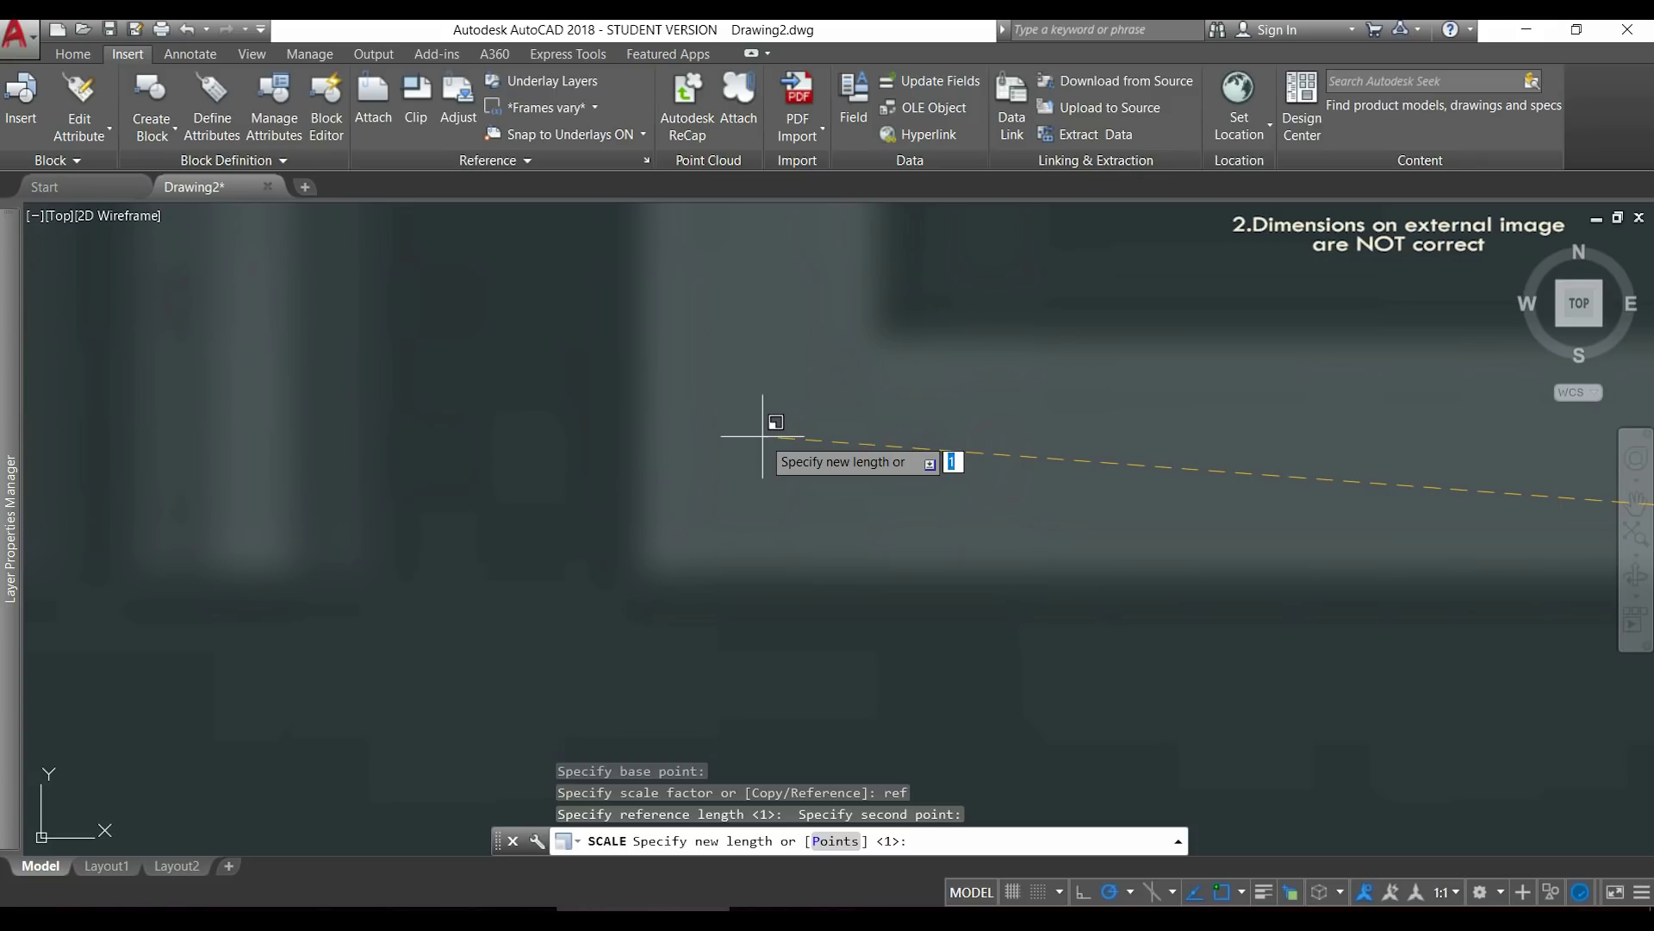
pyautogui.write('2000')
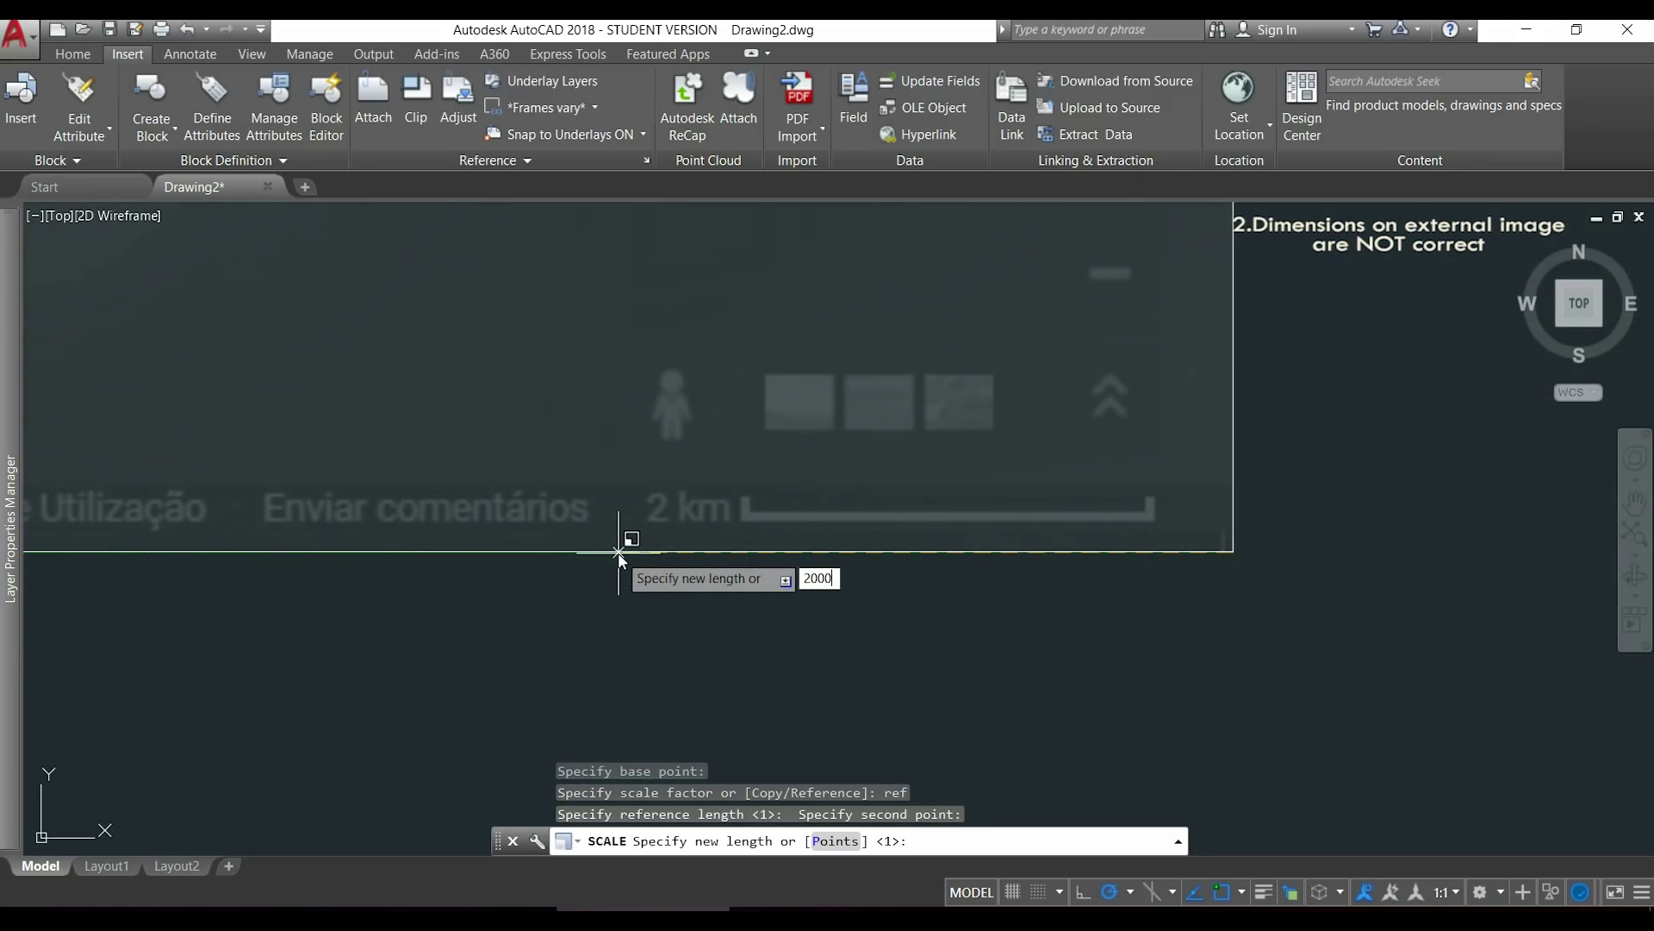
pyautogui.press('Return')
# Zoom out and pan to centre the rescaled island image, then zoom back in.
pyautogui.scroll(-5, 942, 498)
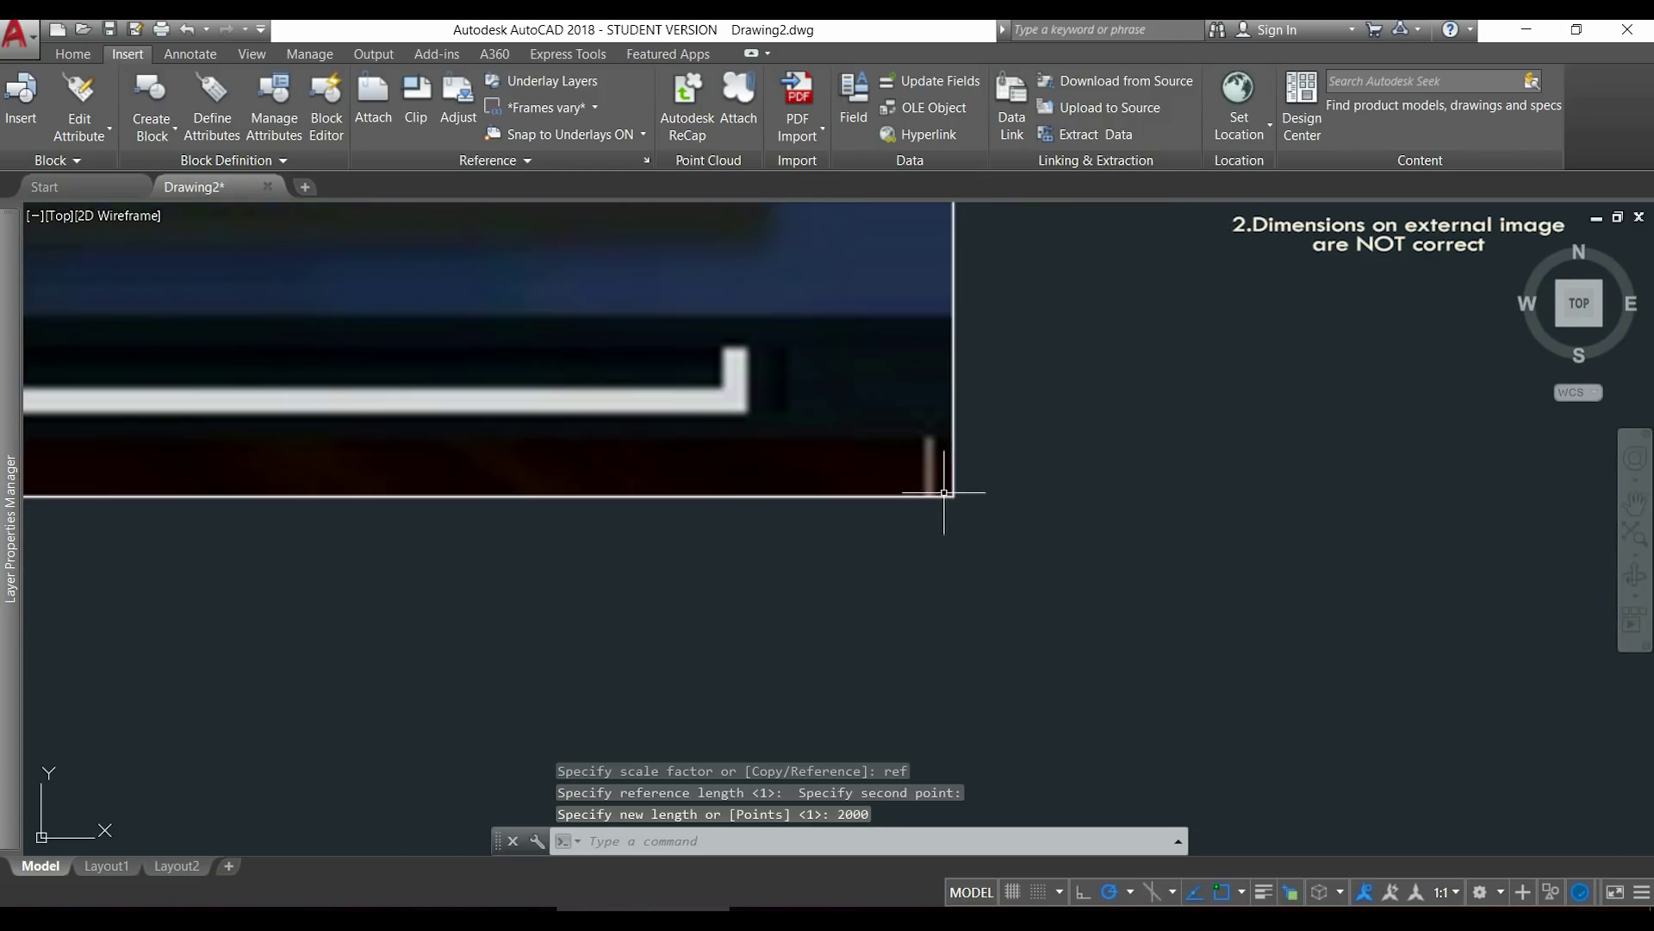
pyautogui.scroll(-2, 1076, 407)
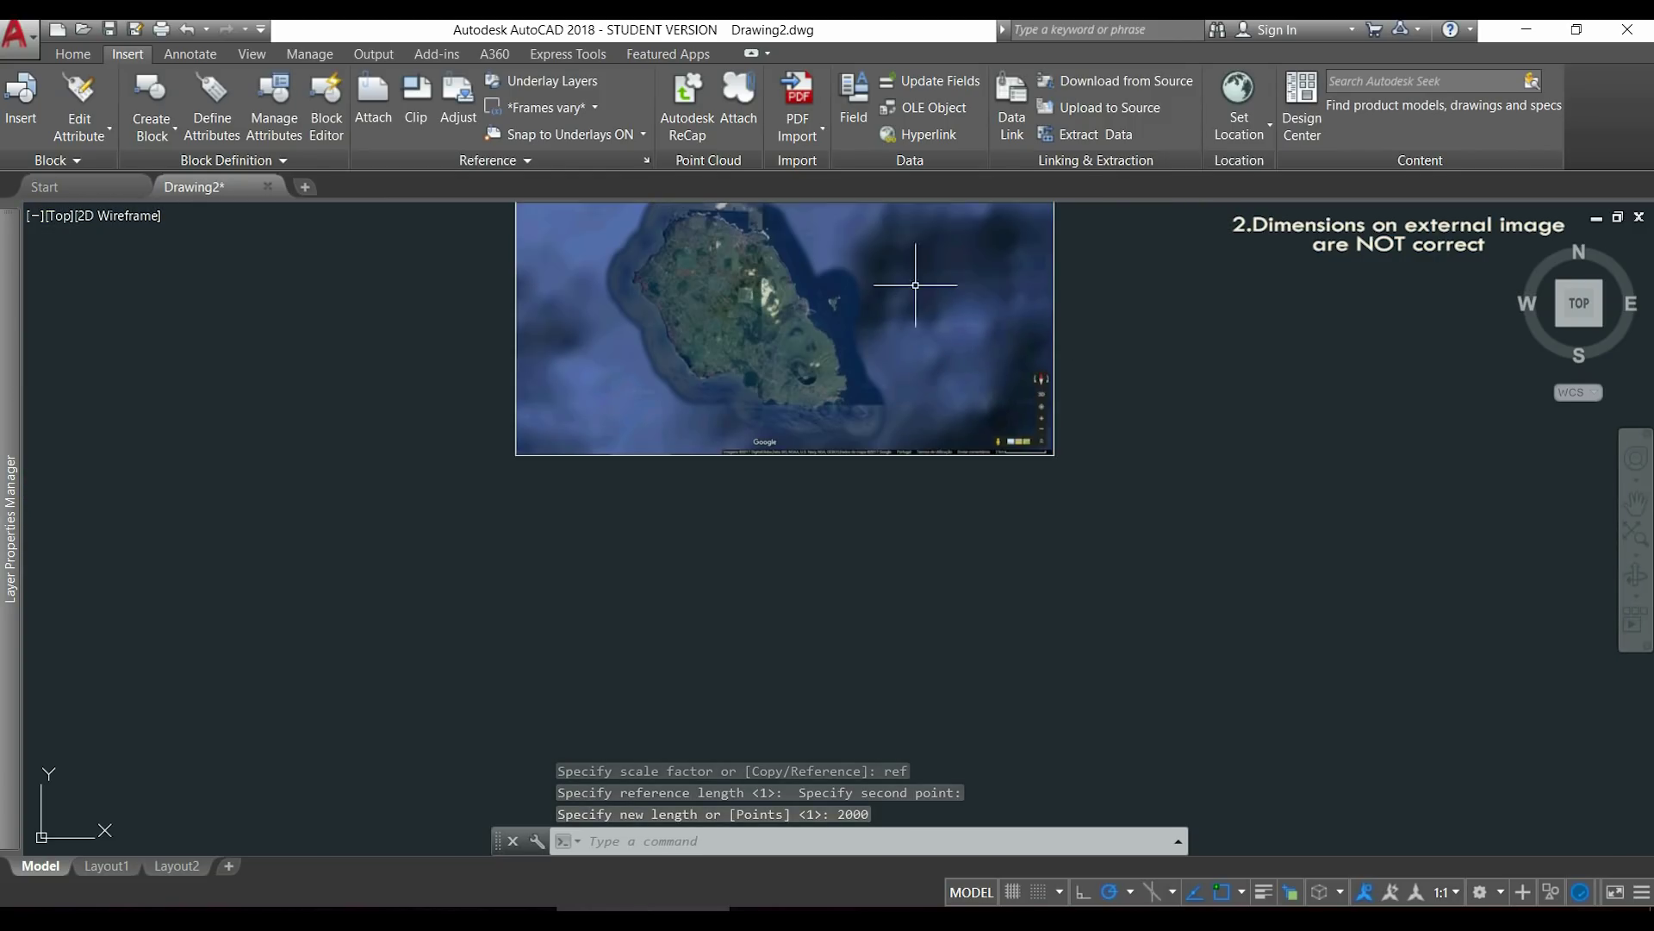
pyautogui.moveTo(906, 280); pyautogui.dragTo(911, 392, button='middle')
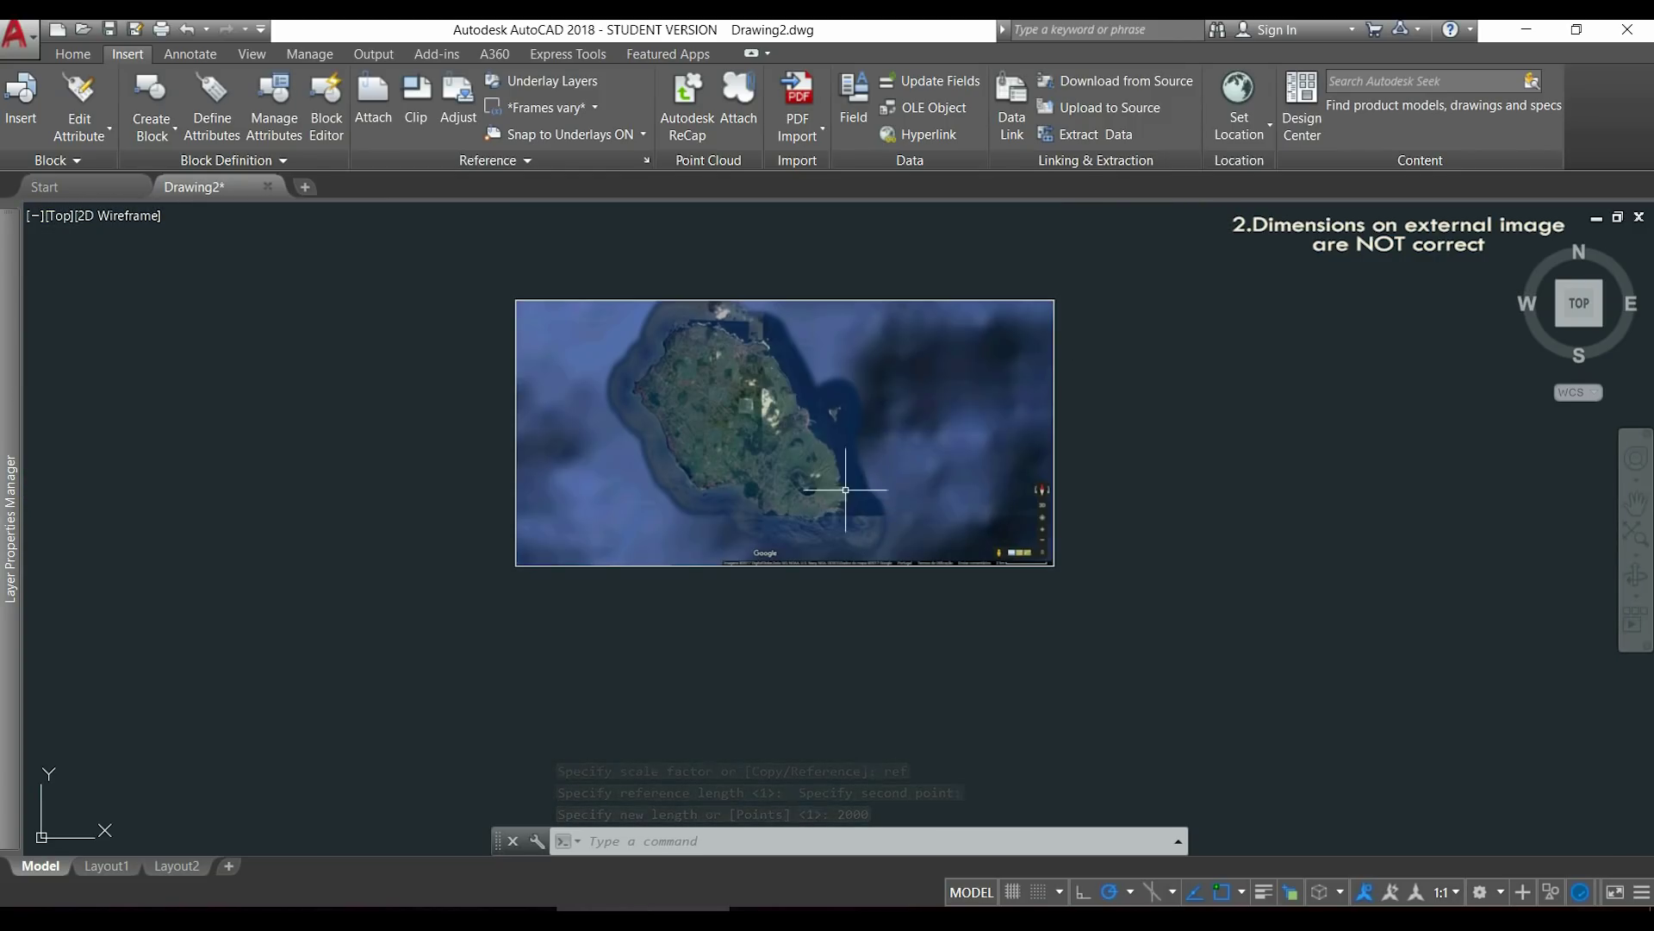
pyautogui.scroll(3, 849, 492)
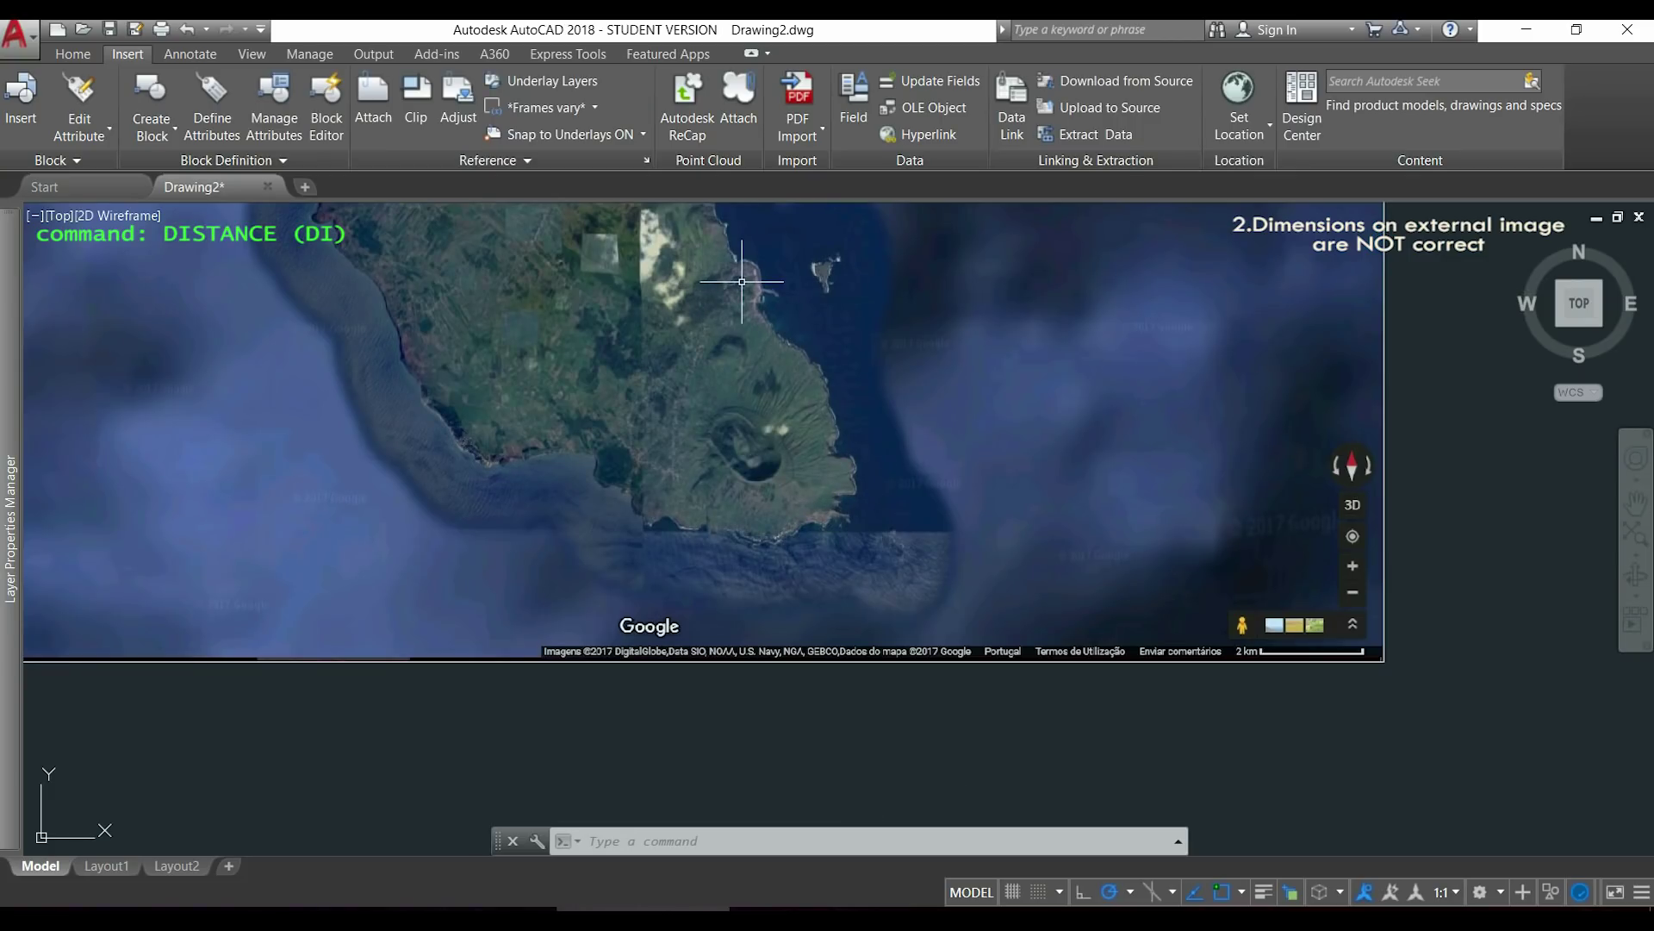
# Measure with DIST from the scale bar's right end, then restart from a point on the island.
pyautogui.write('di')
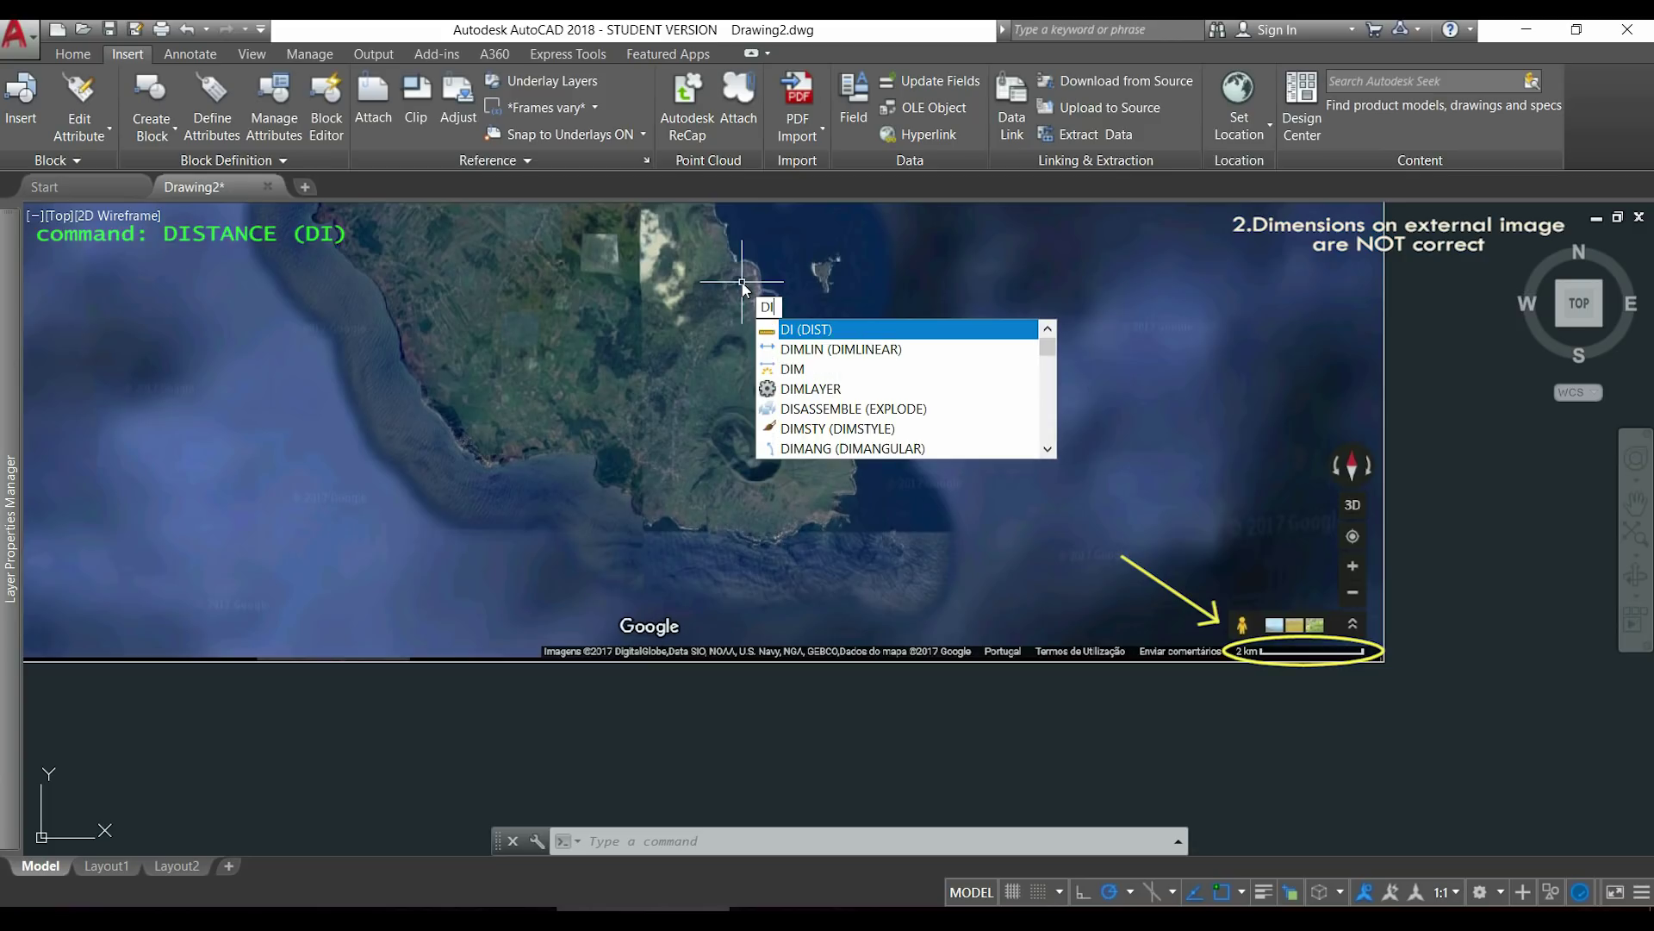
pyautogui.press('Return')
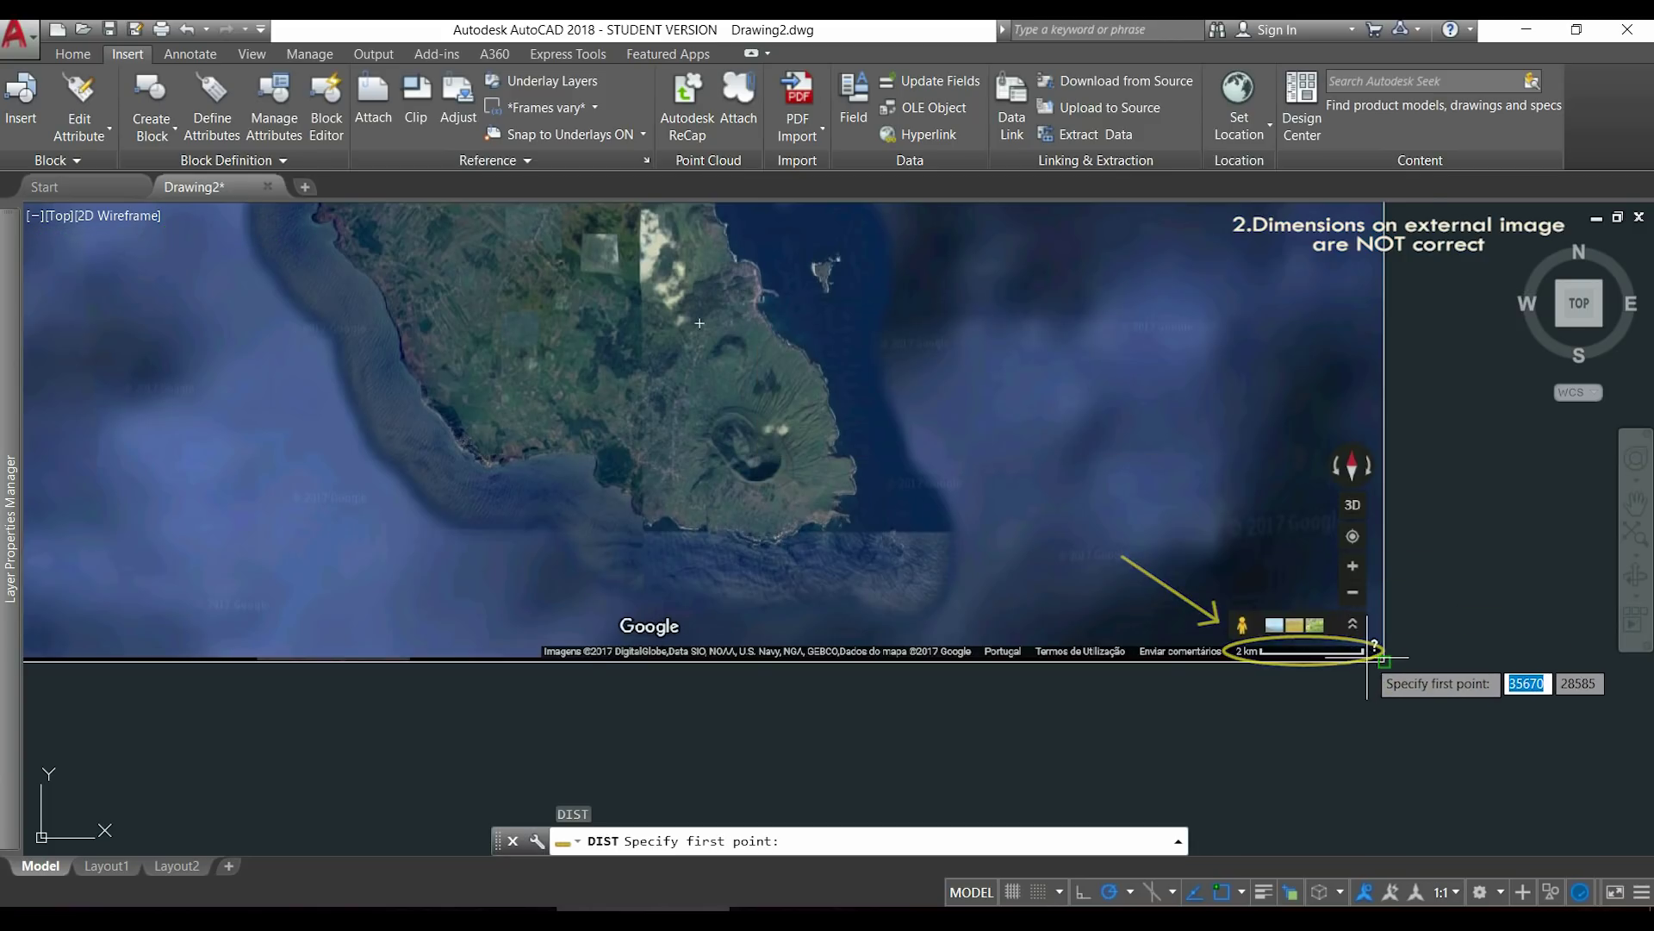
pyautogui.scroll(6, 1369, 655)
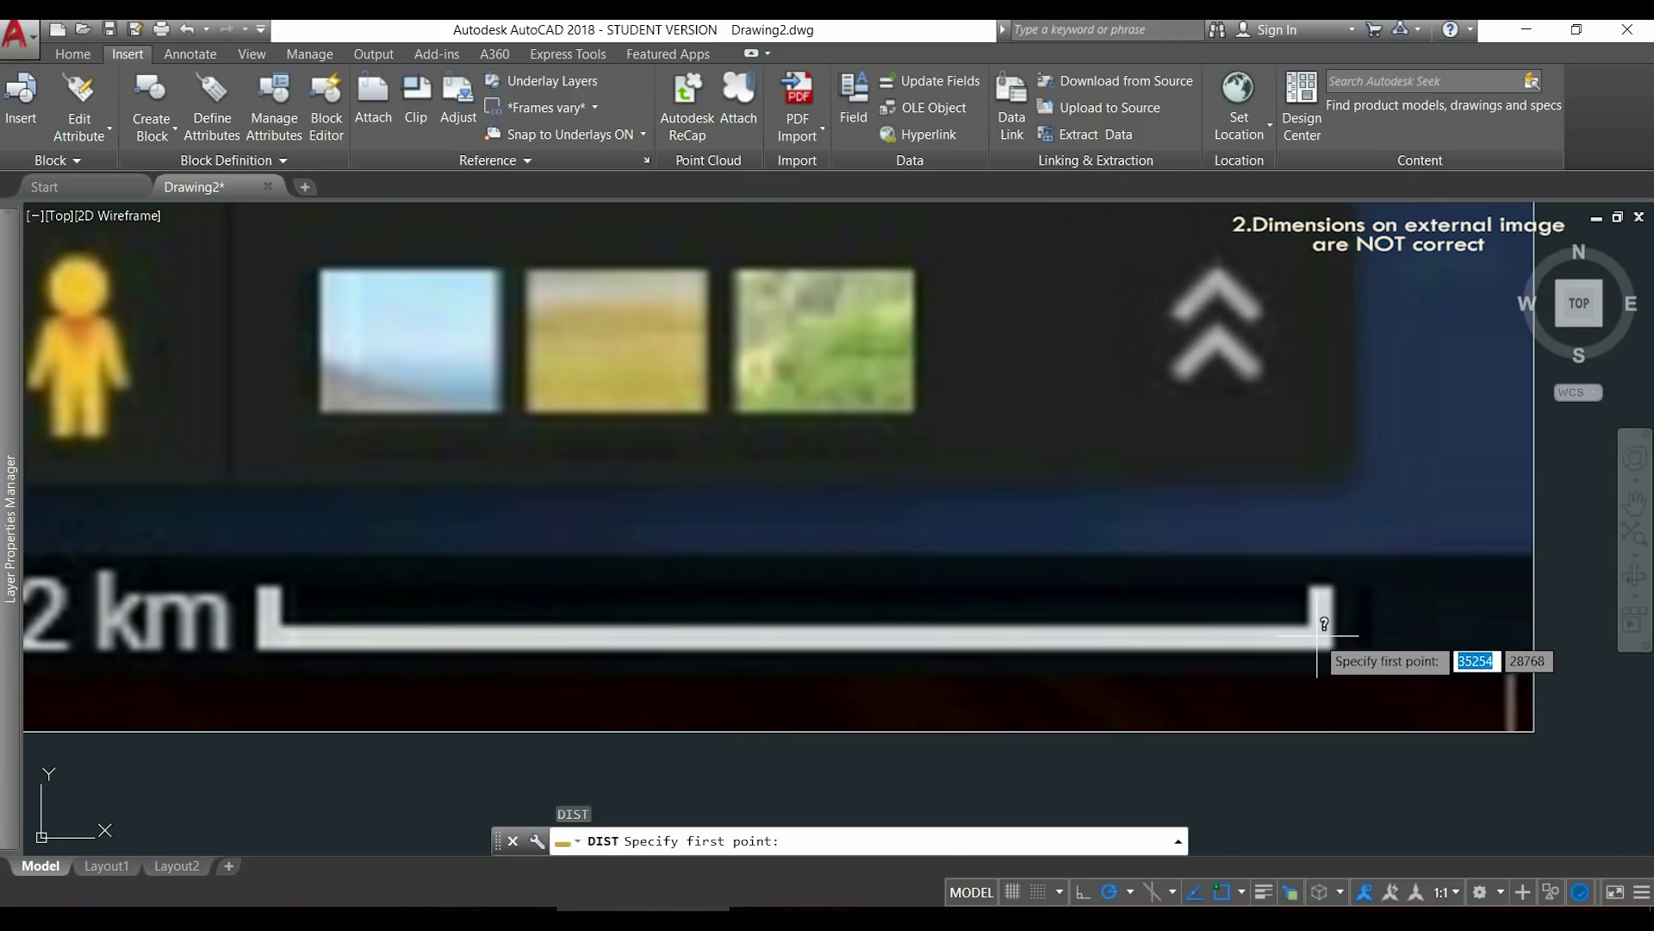
pyautogui.click(1319, 637)
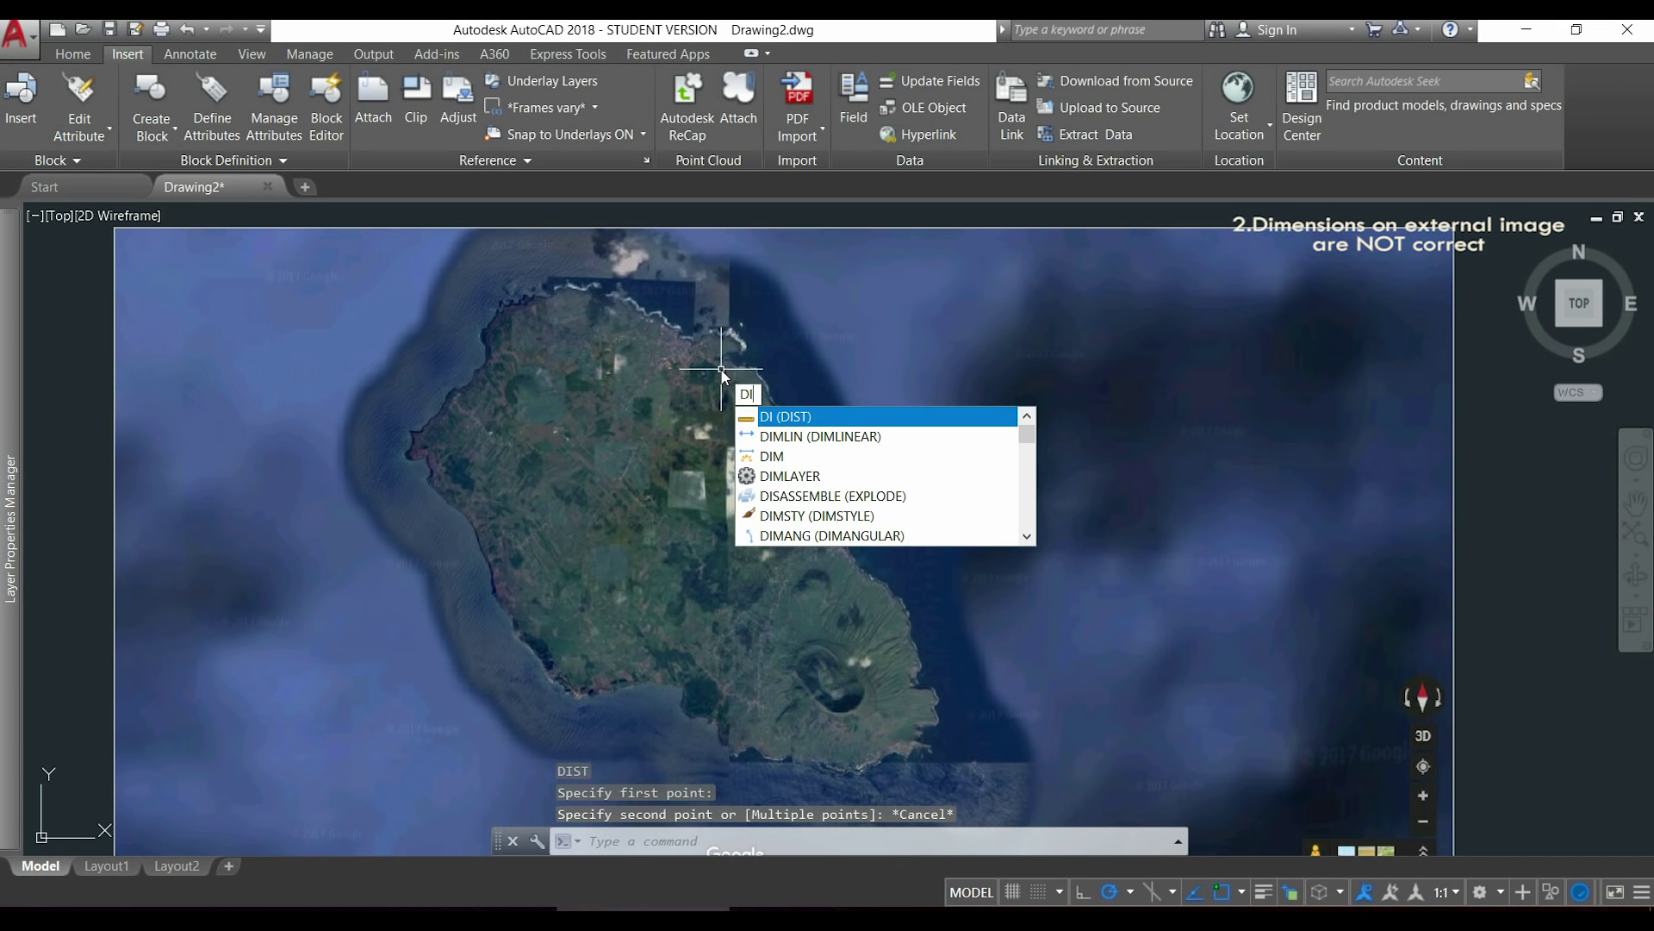
pyautogui.press('Return')
pyautogui.scroll(5, 720, 369)
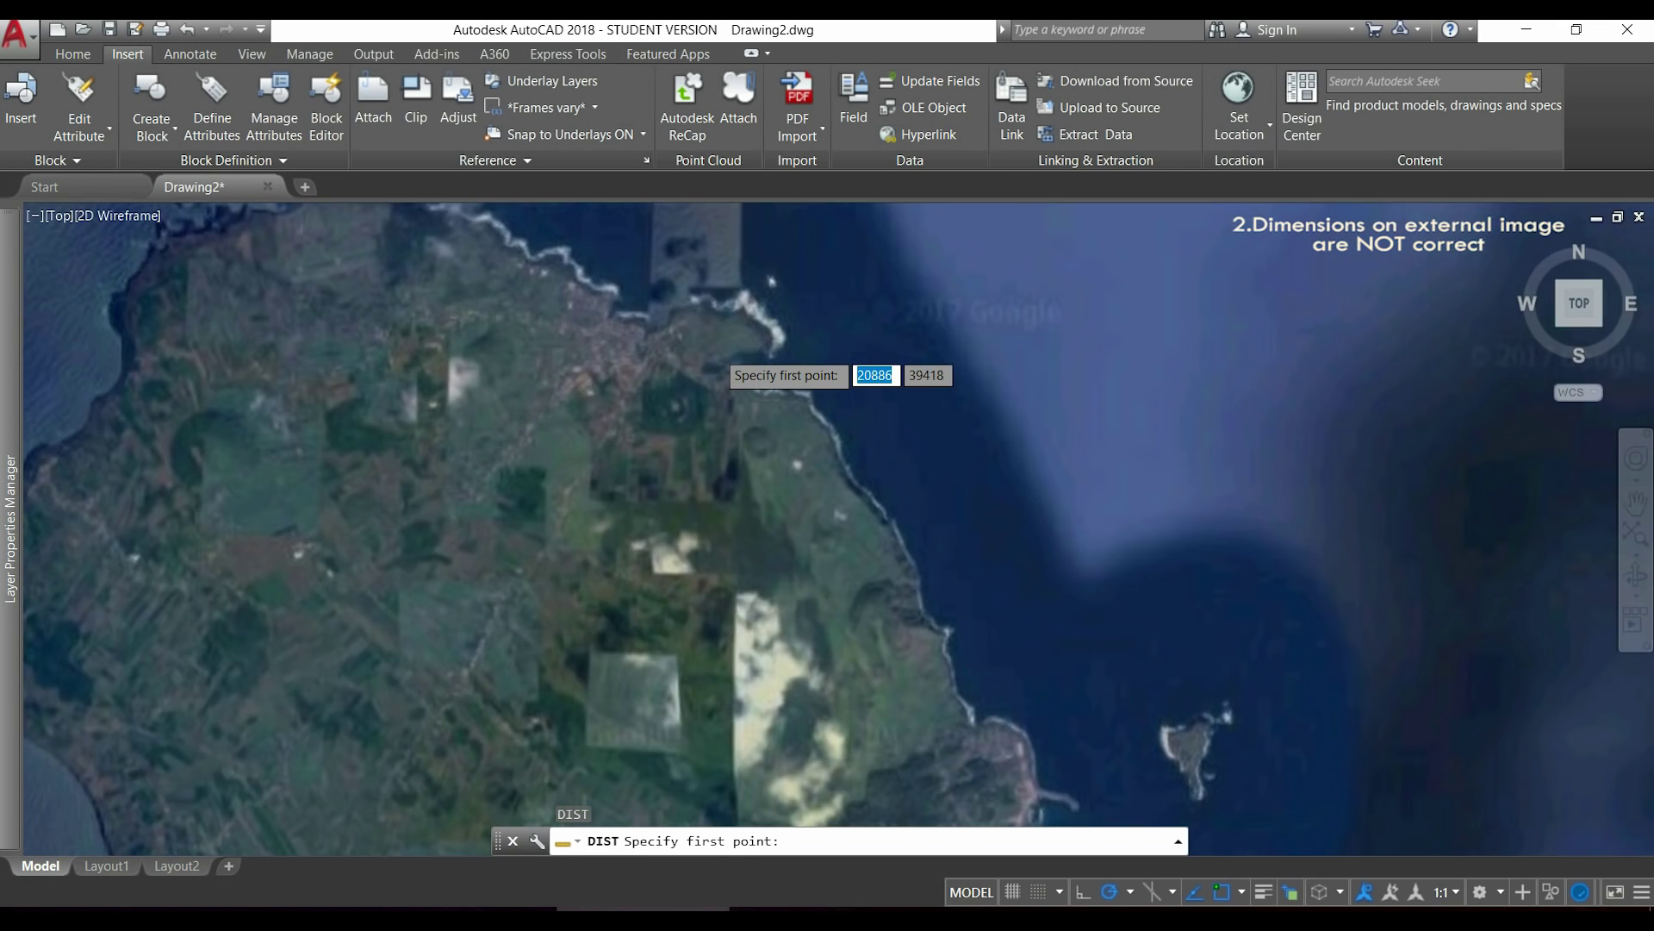
pyautogui.scroll(-5, 715, 360)
pyautogui.click(702, 358)
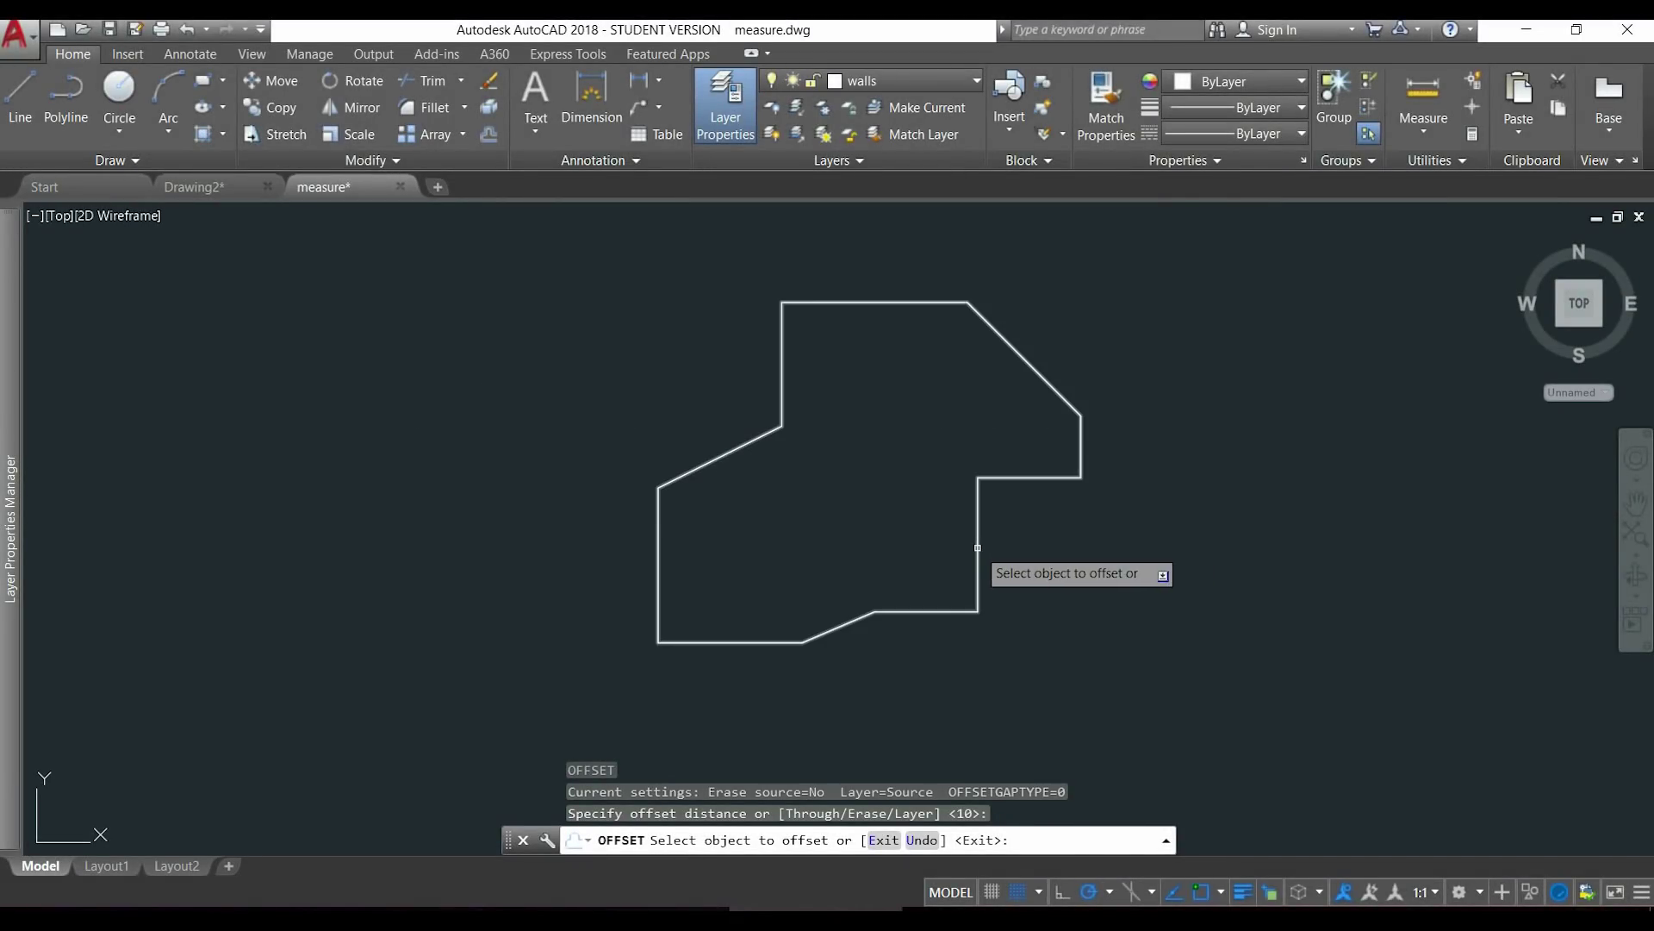
pyautogui.click(976, 548)
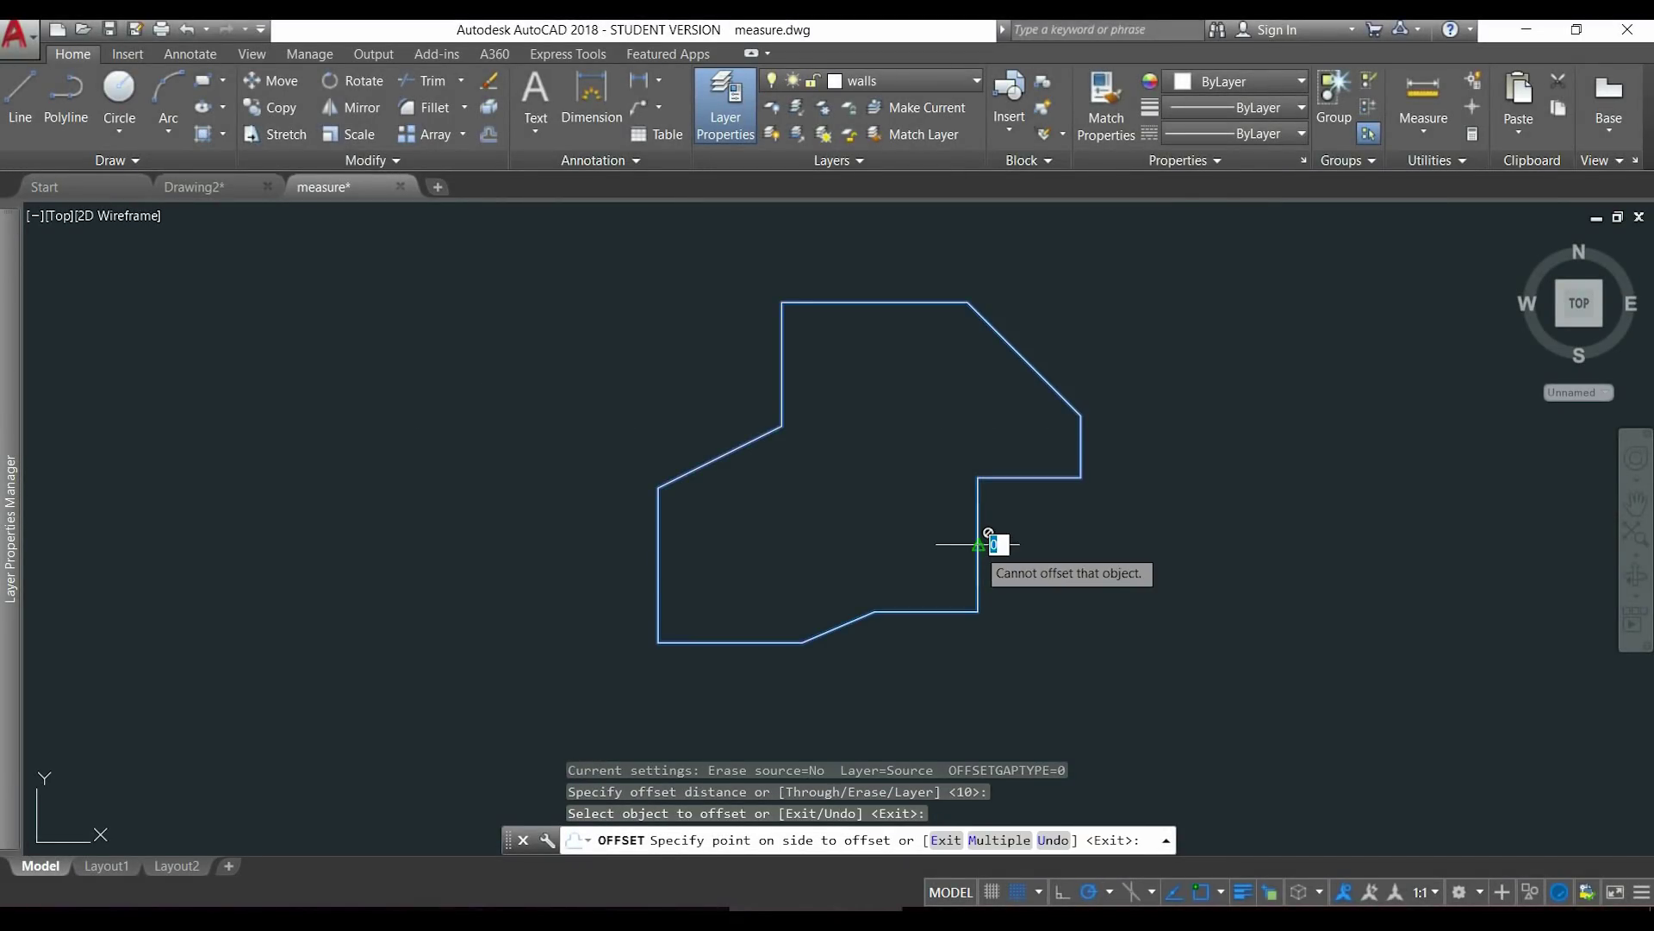
pyautogui.click(916, 544)
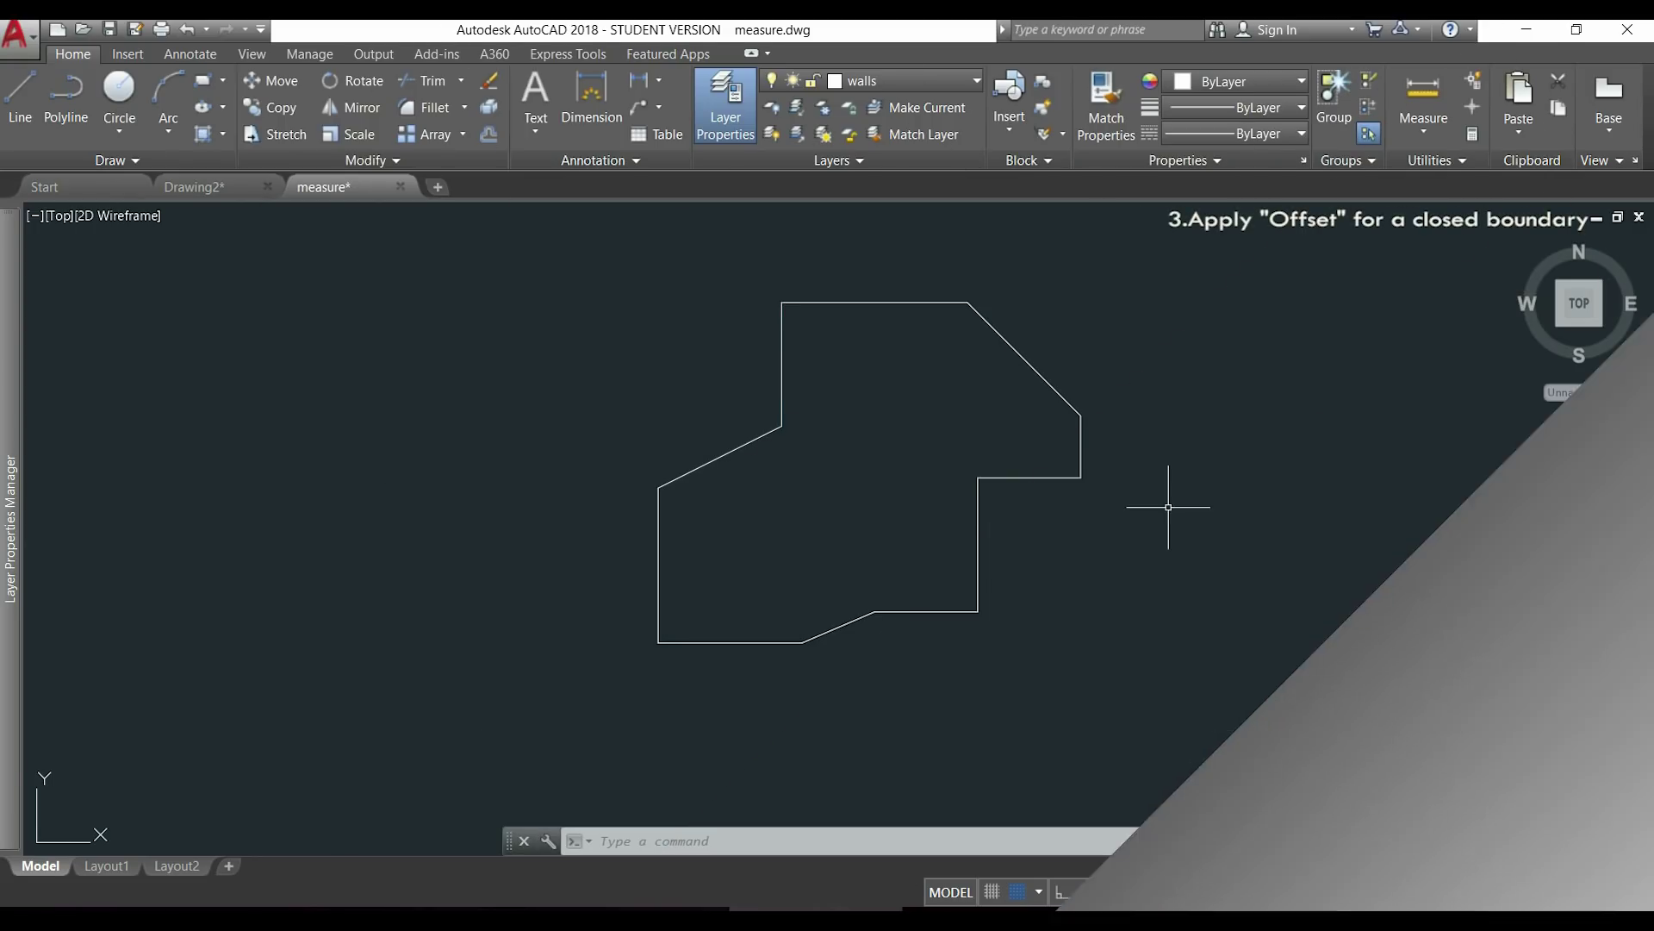
pyautogui.write('O')
pyautogui.press('Return')
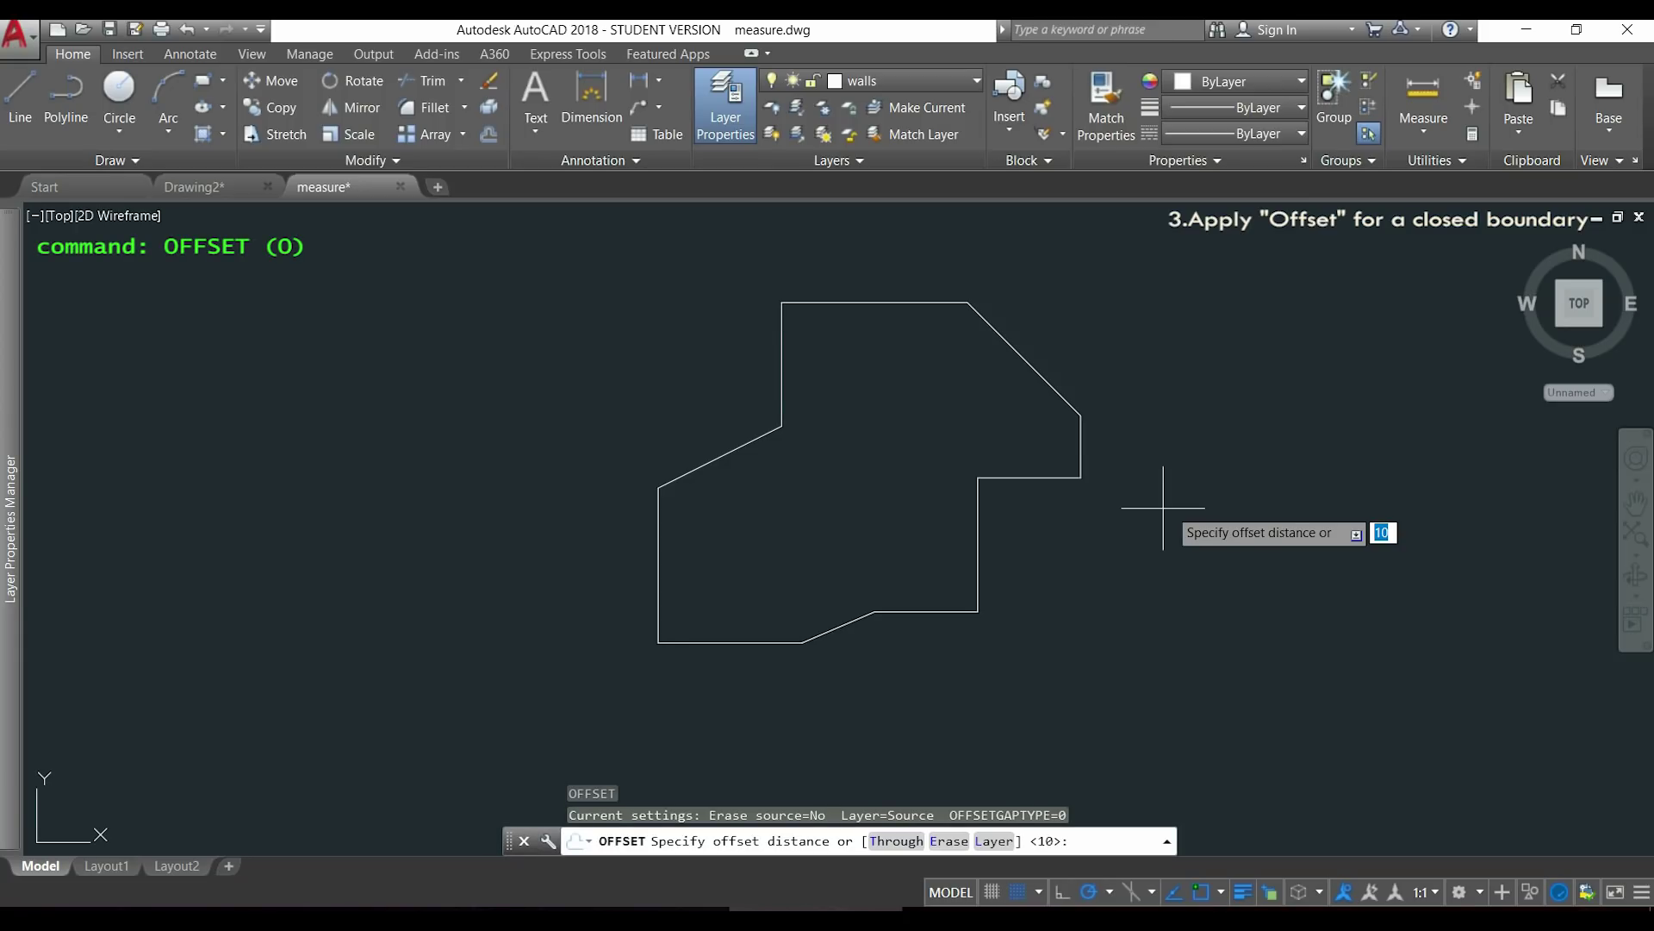
pyautogui.press('Return')
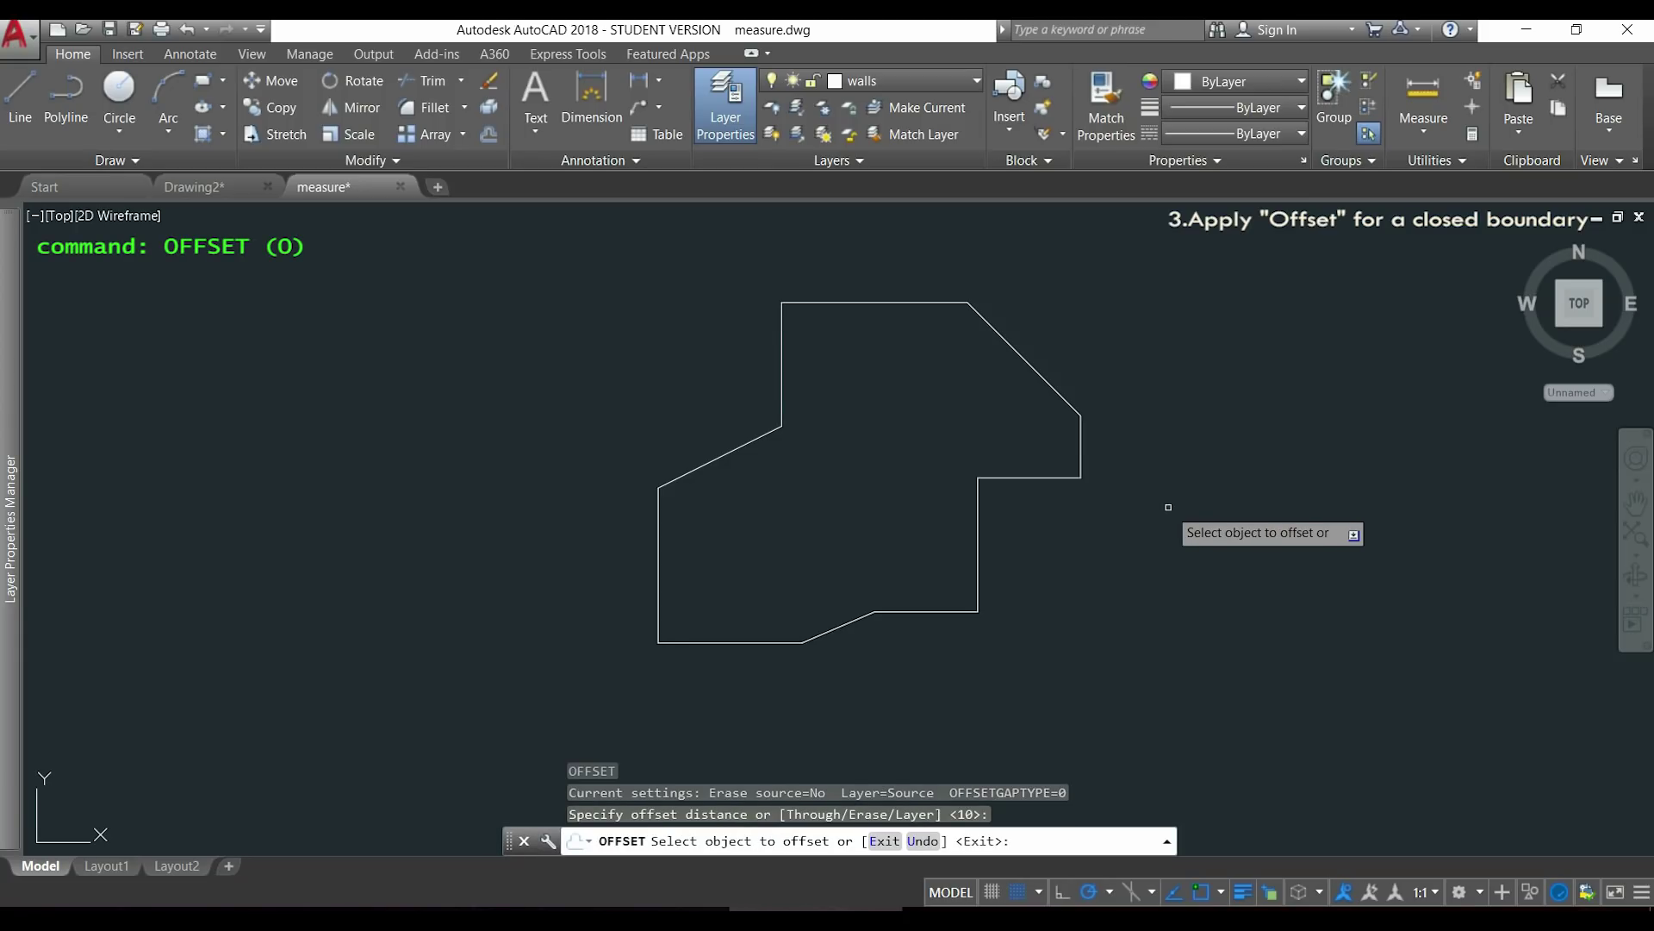
pyautogui.hotkey('ctrl', 'z')
pyautogui.hotkey('ctrl', 'z')
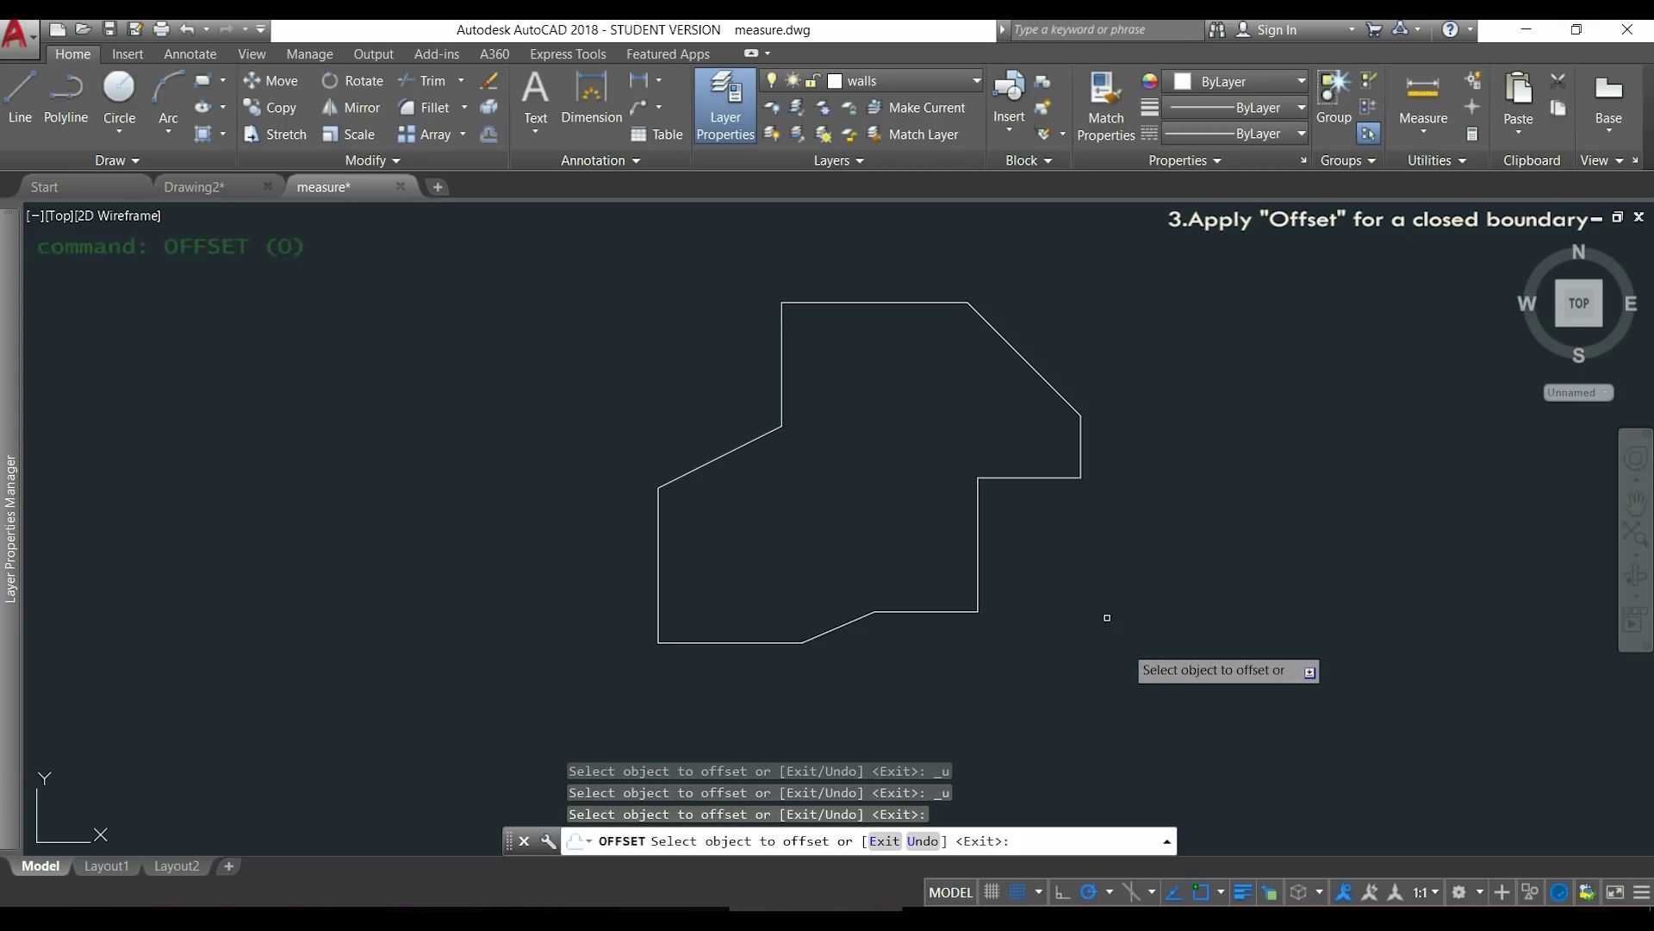
pyautogui.click(999, 331)
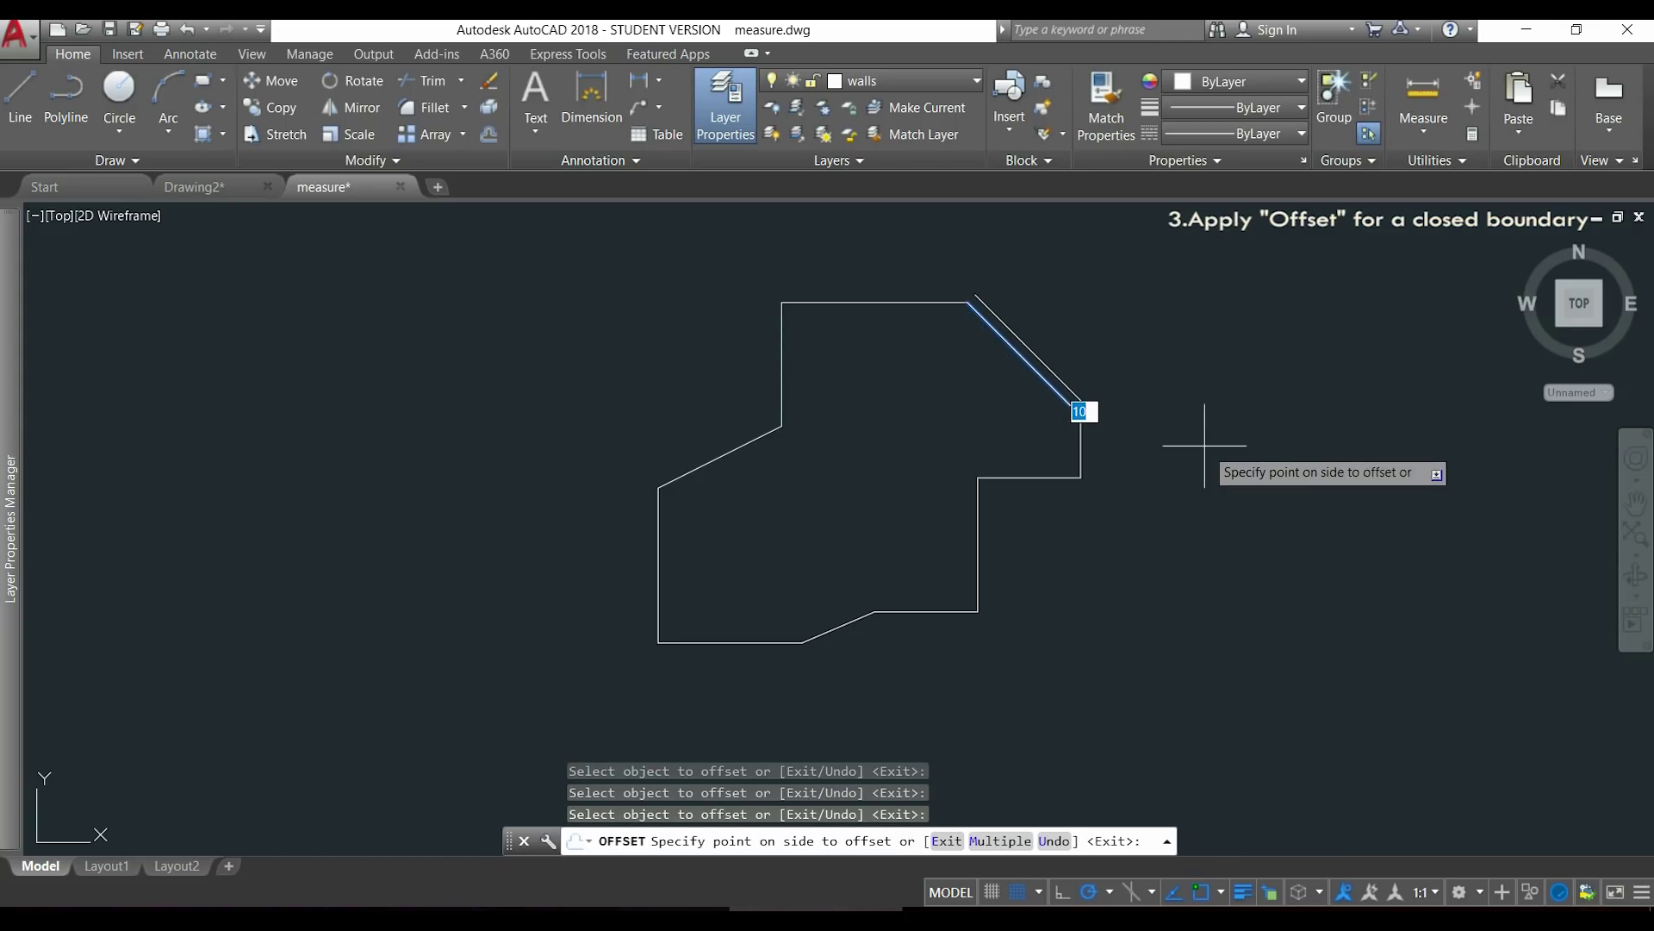
pyautogui.press('Escape')
pyautogui.press('Return')
pyautogui.press('Return')
pyautogui.click(977, 546)
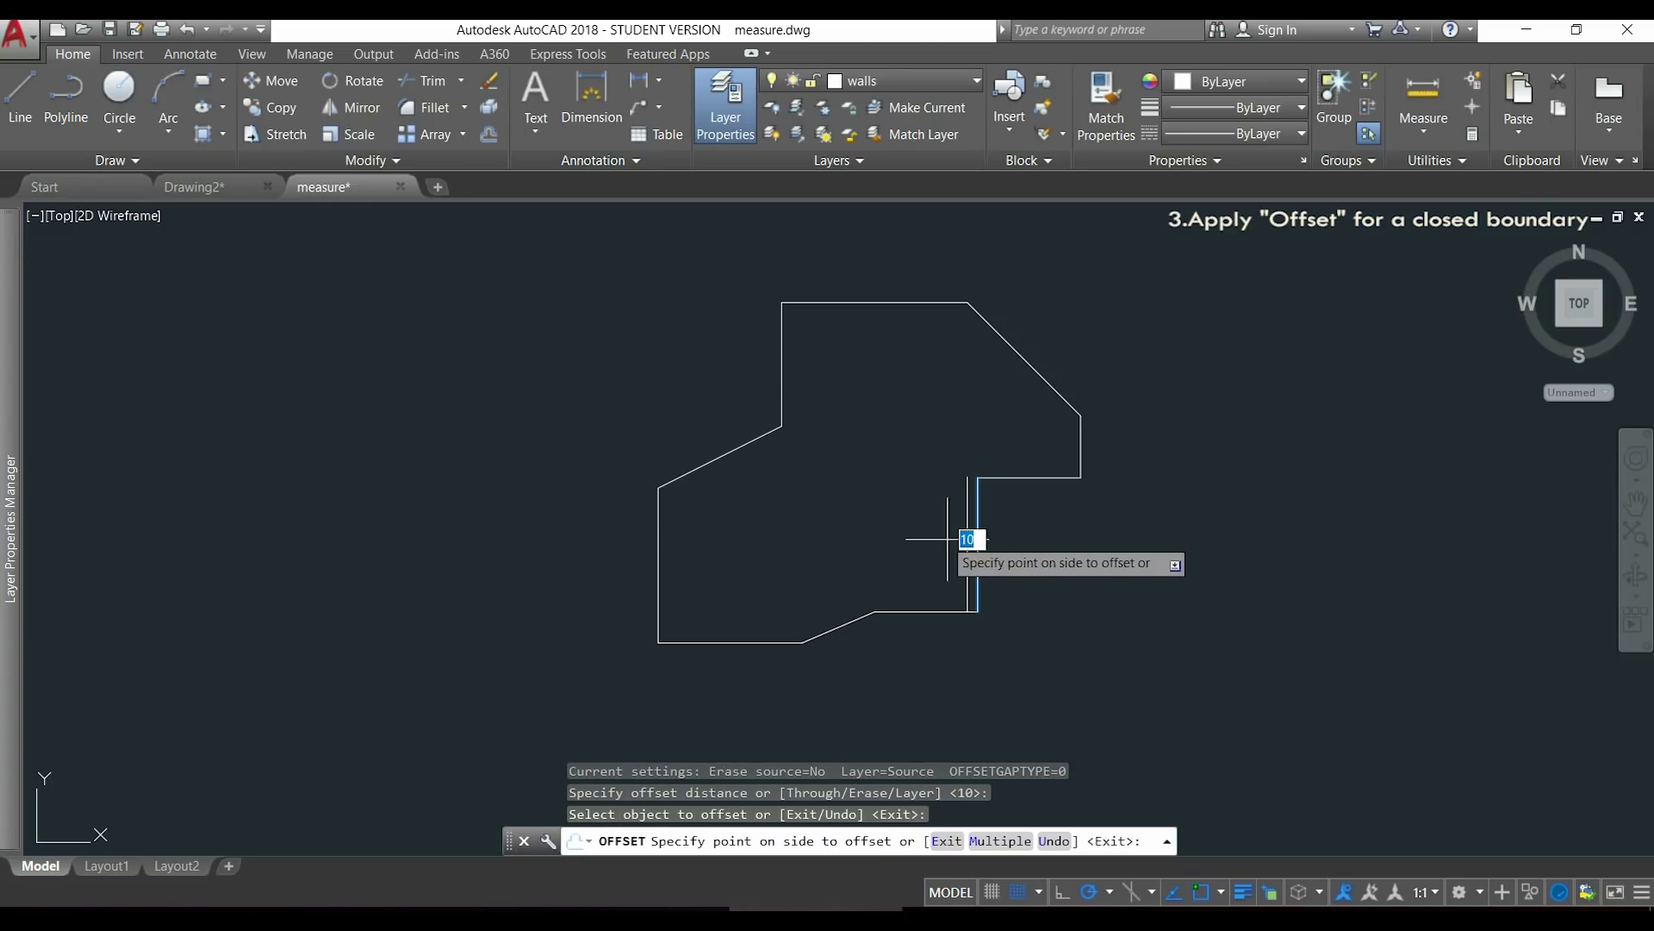
pyautogui.click(915, 538)
pyautogui.click(920, 611)
pyautogui.click(916, 580)
pyautogui.click(831, 630)
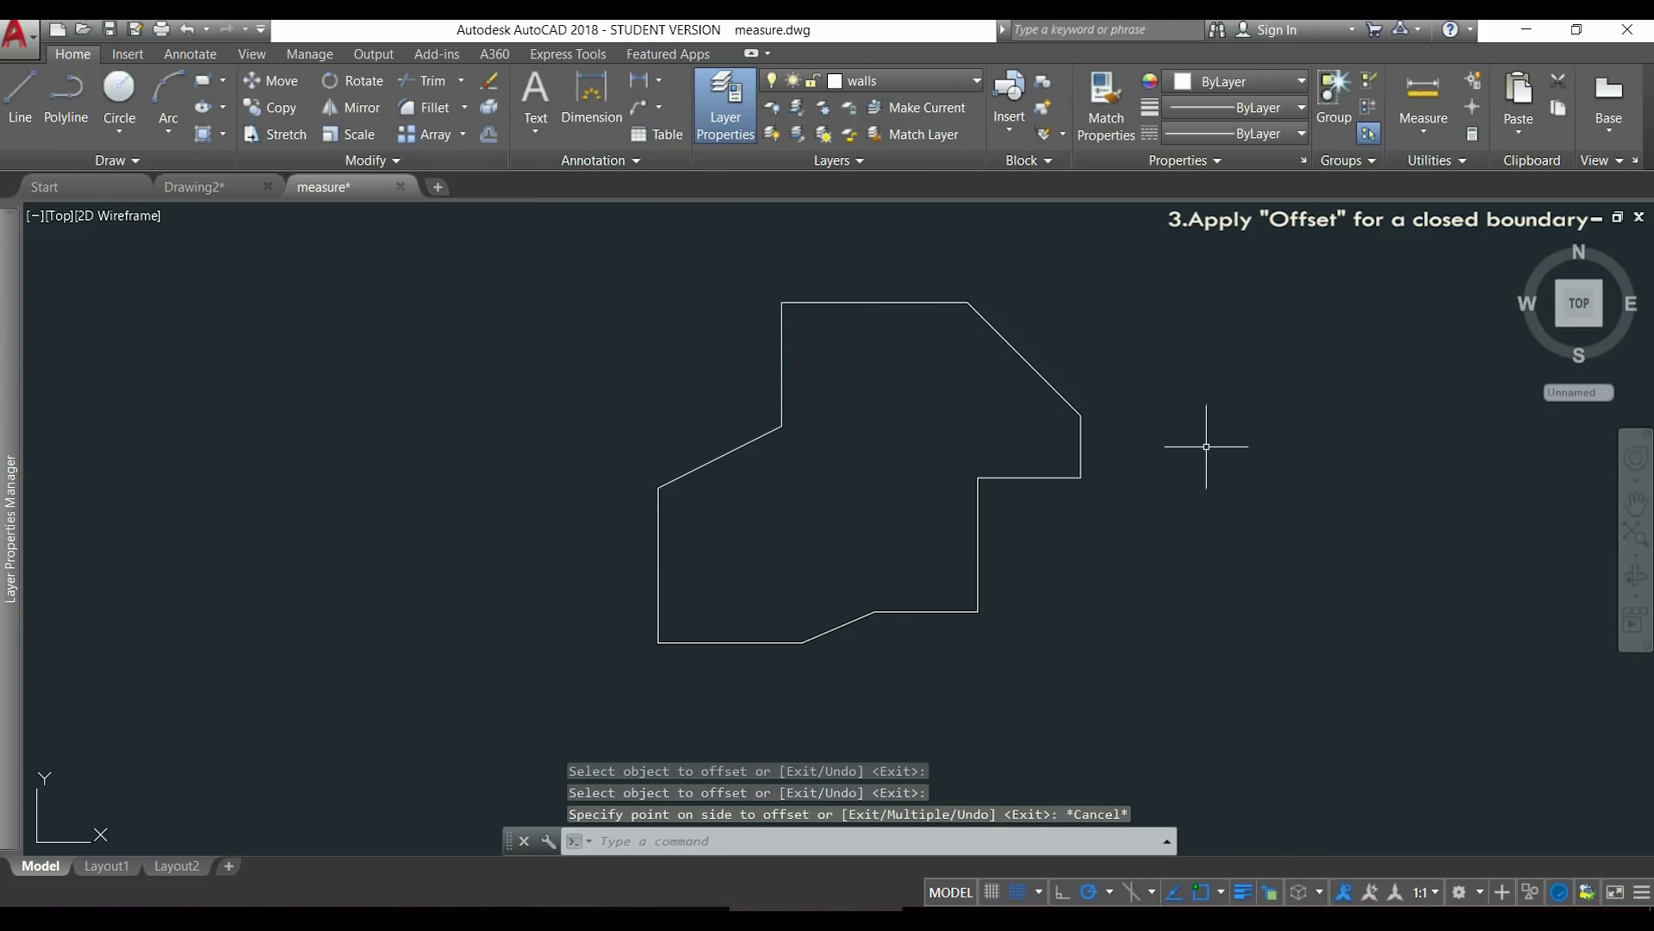
# Join the boundary's 11 separate lines into one polyline.
pyautogui.write('J')
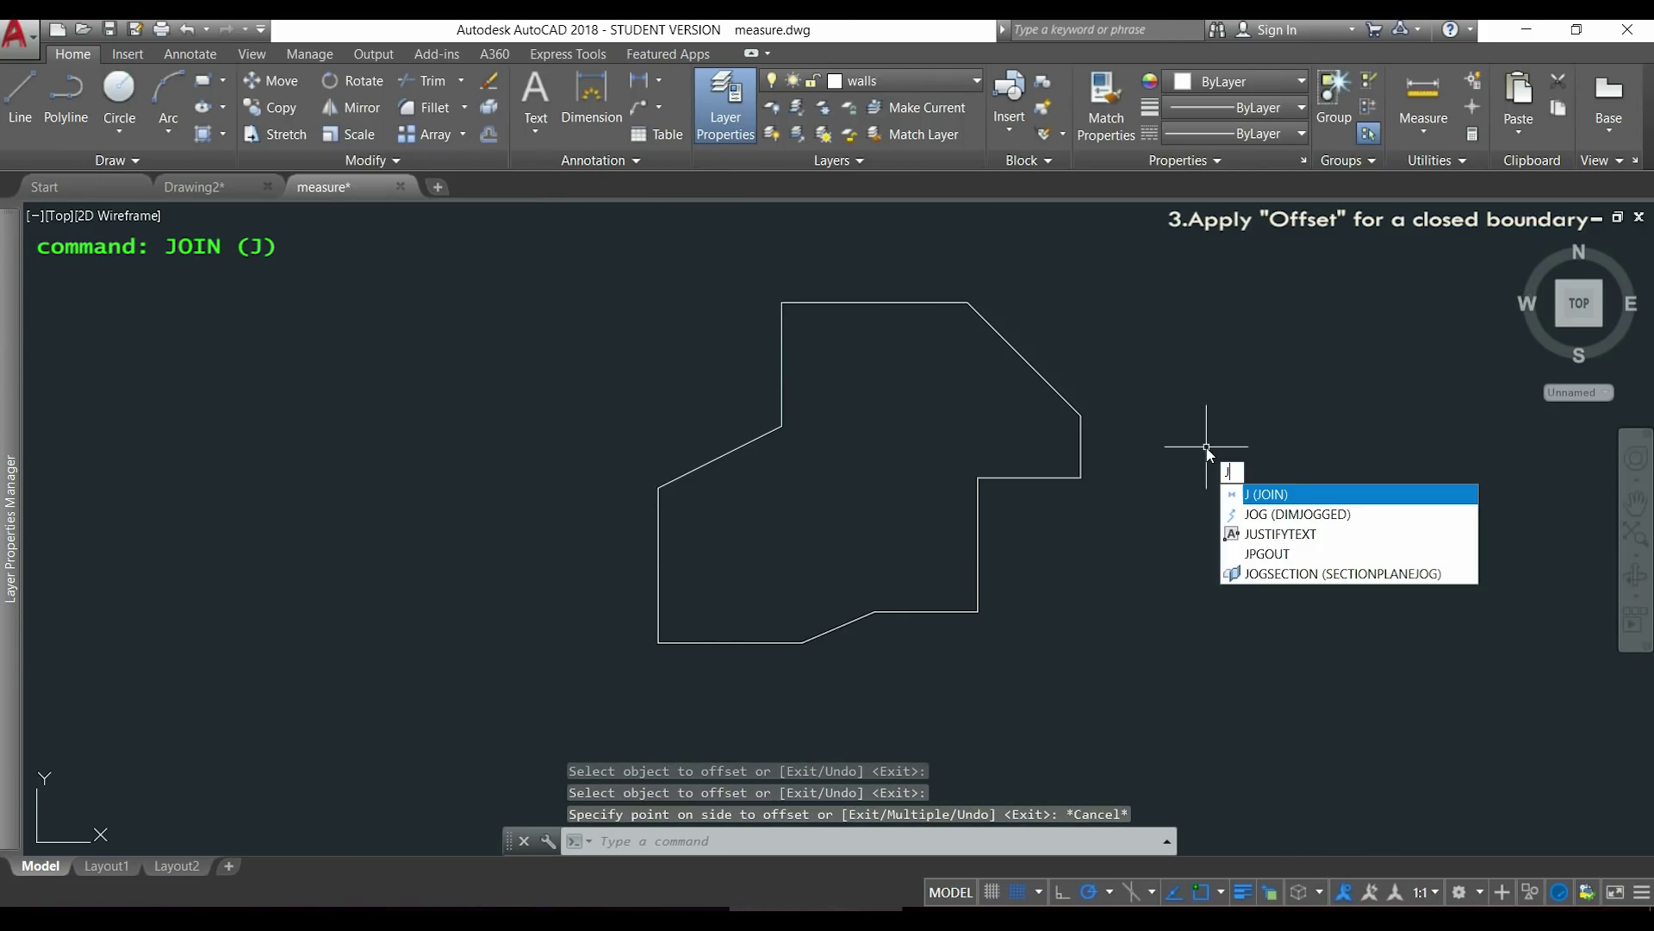
pyautogui.press('Return')
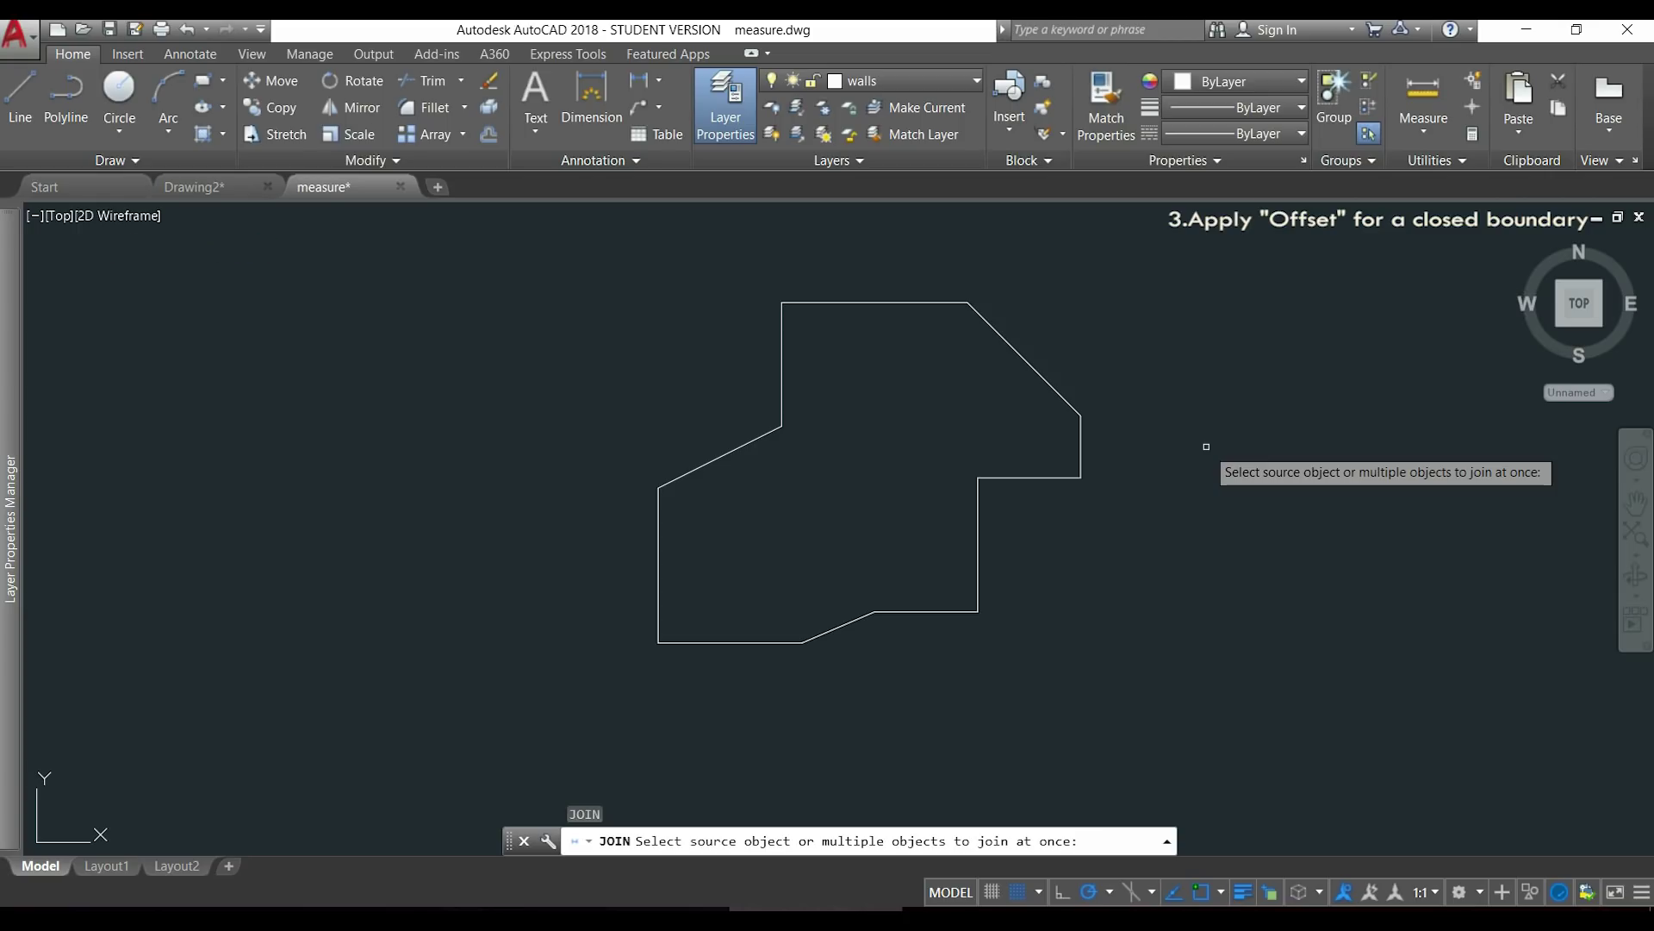
pyautogui.click(1239, 269)
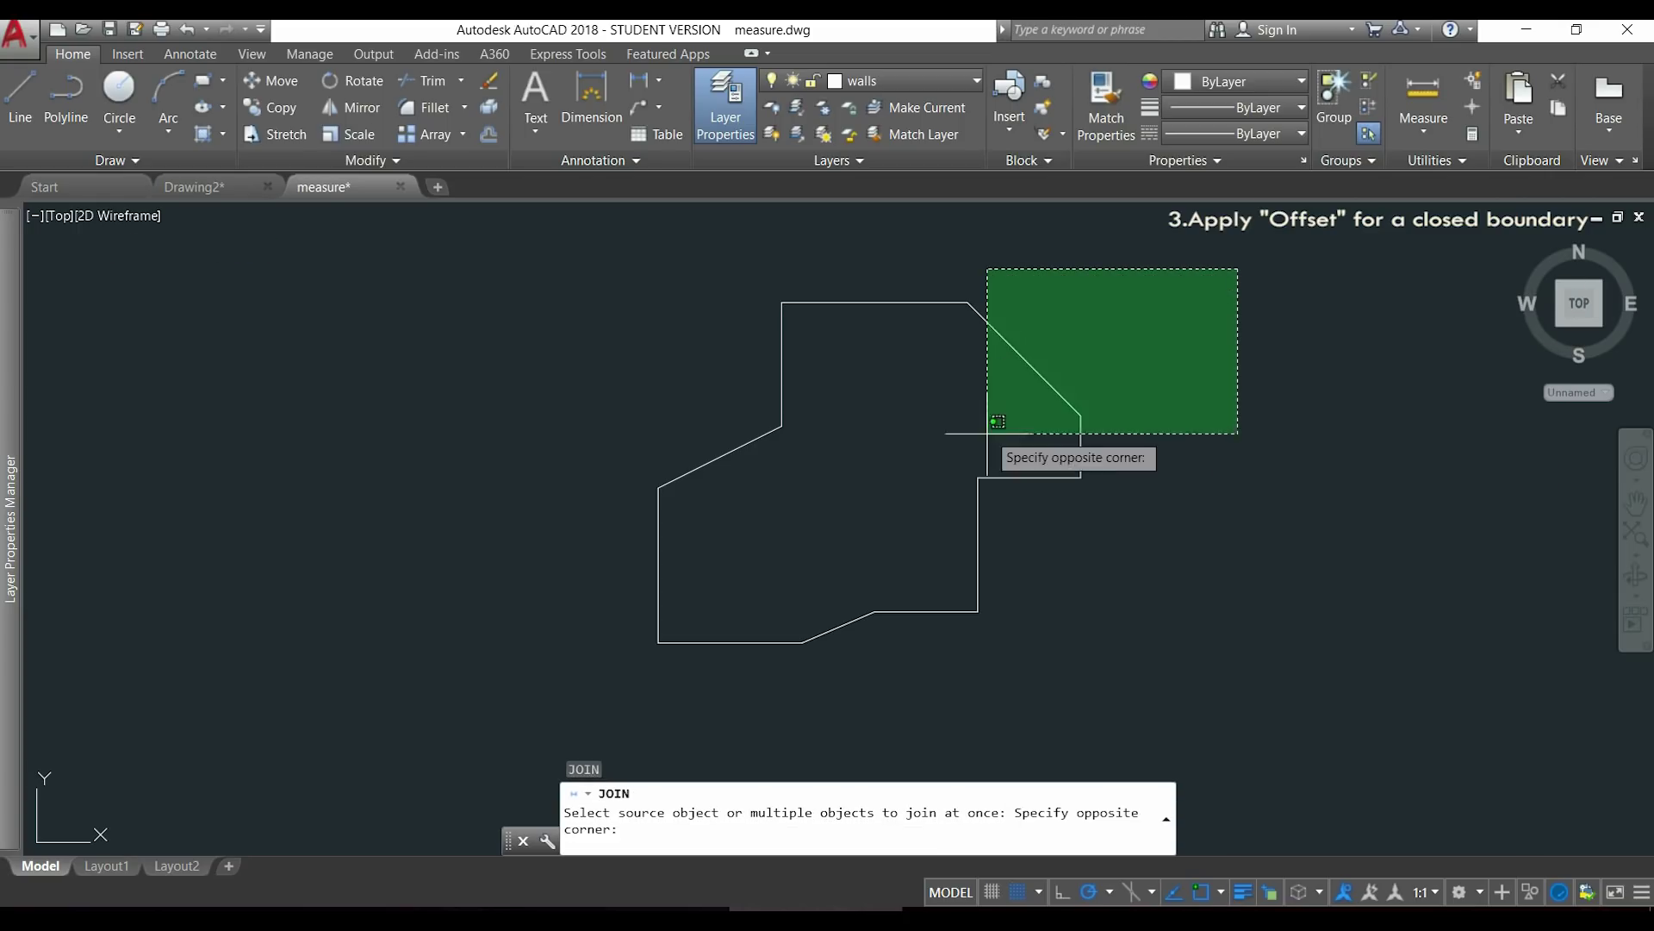
pyautogui.click(484, 672)
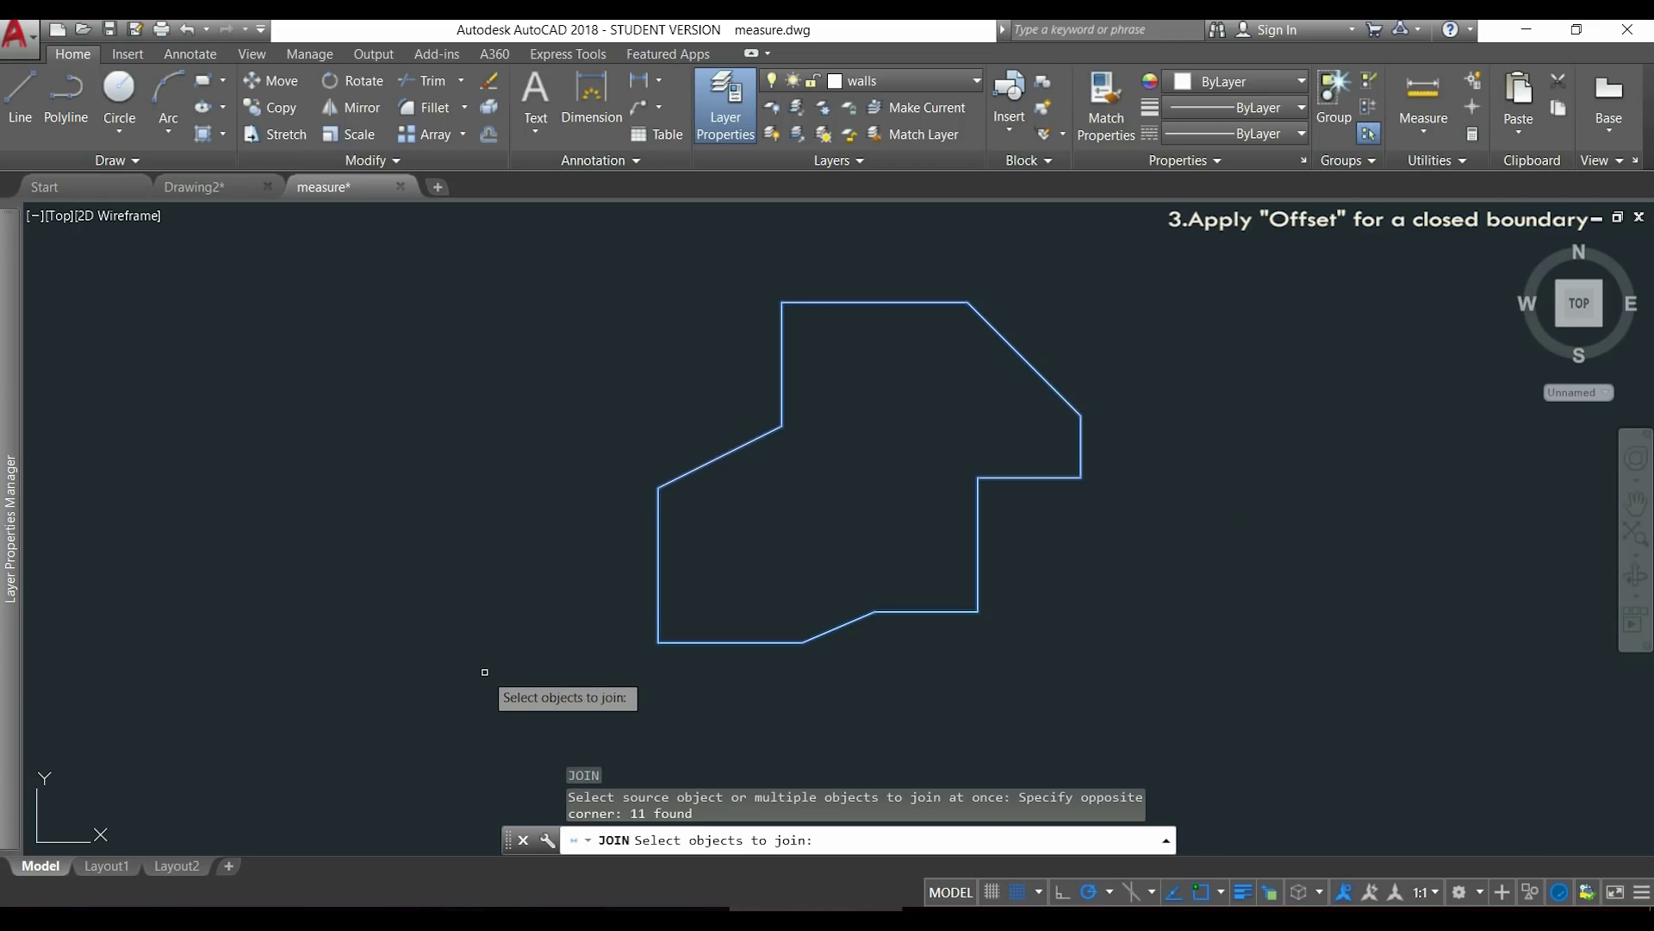
pyautogui.press('Return')
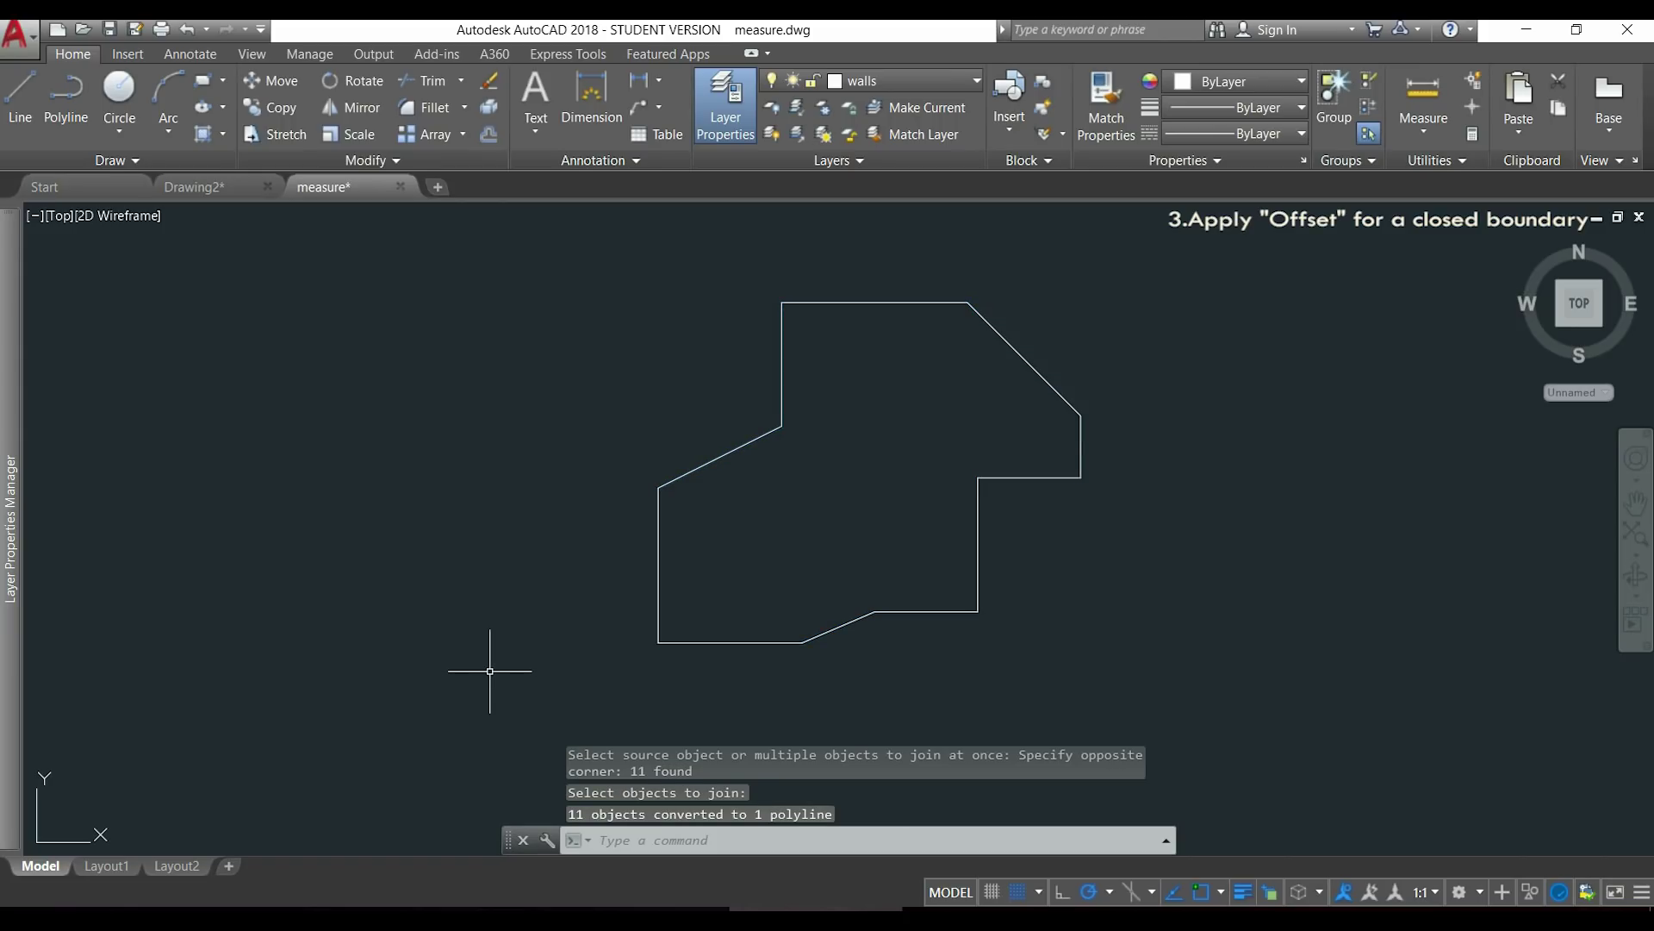
# Offset the joined polyline 10 units to the inside.
pyautogui.moveTo(656, 585)
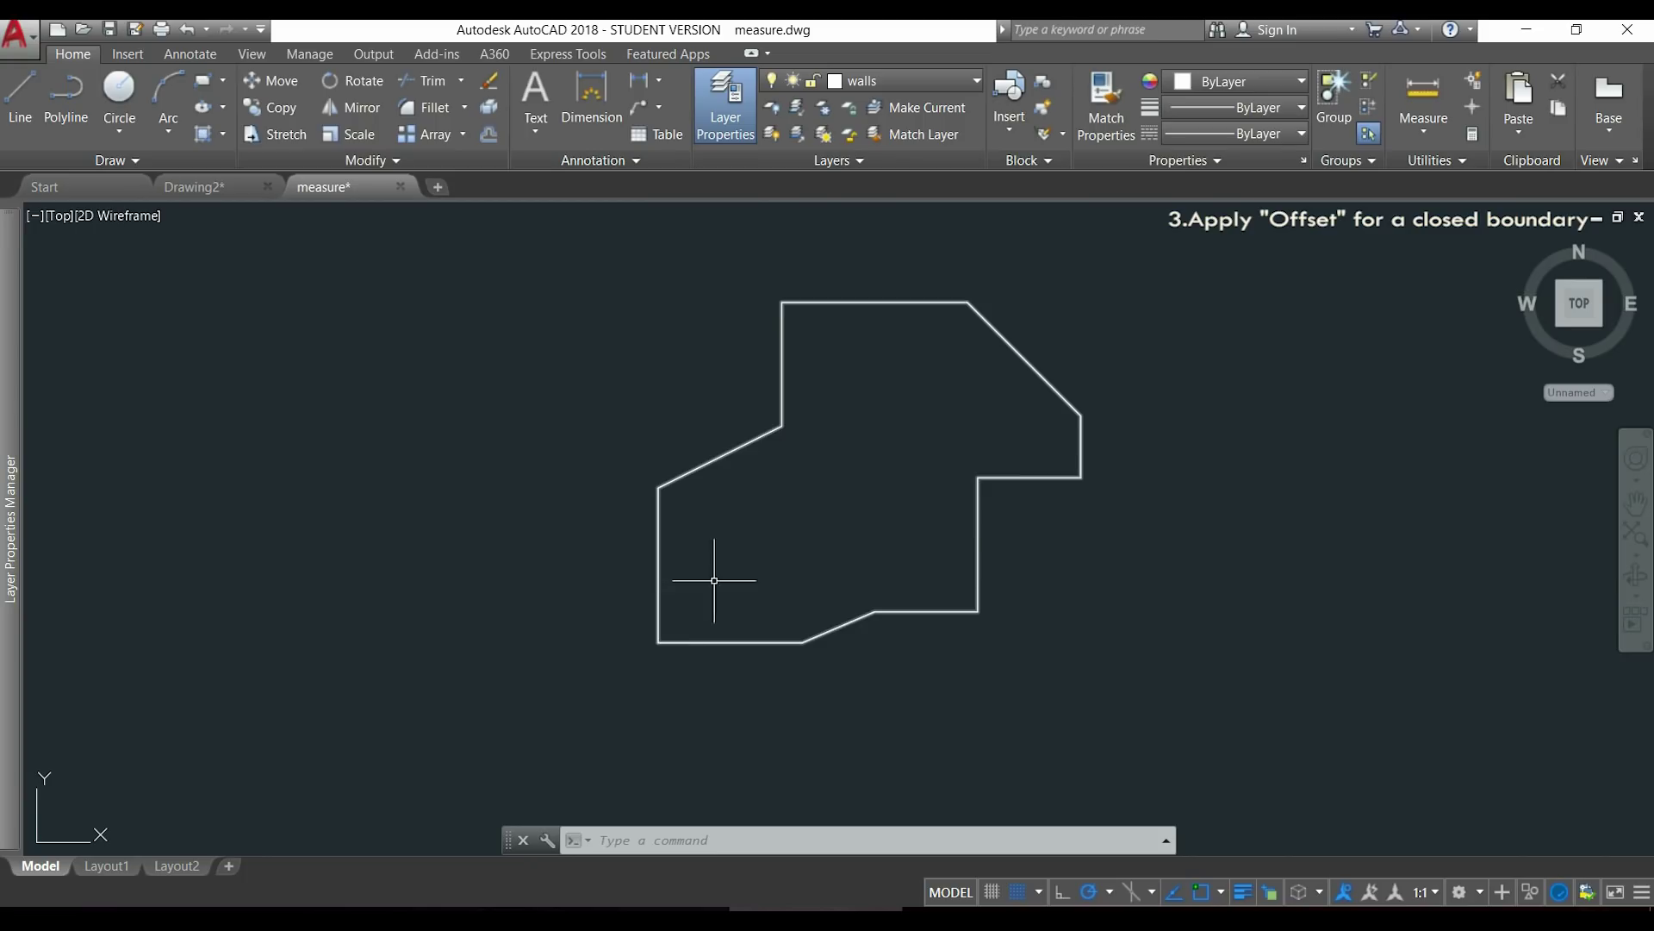
pyautogui.write('O')
pyautogui.press('Return')
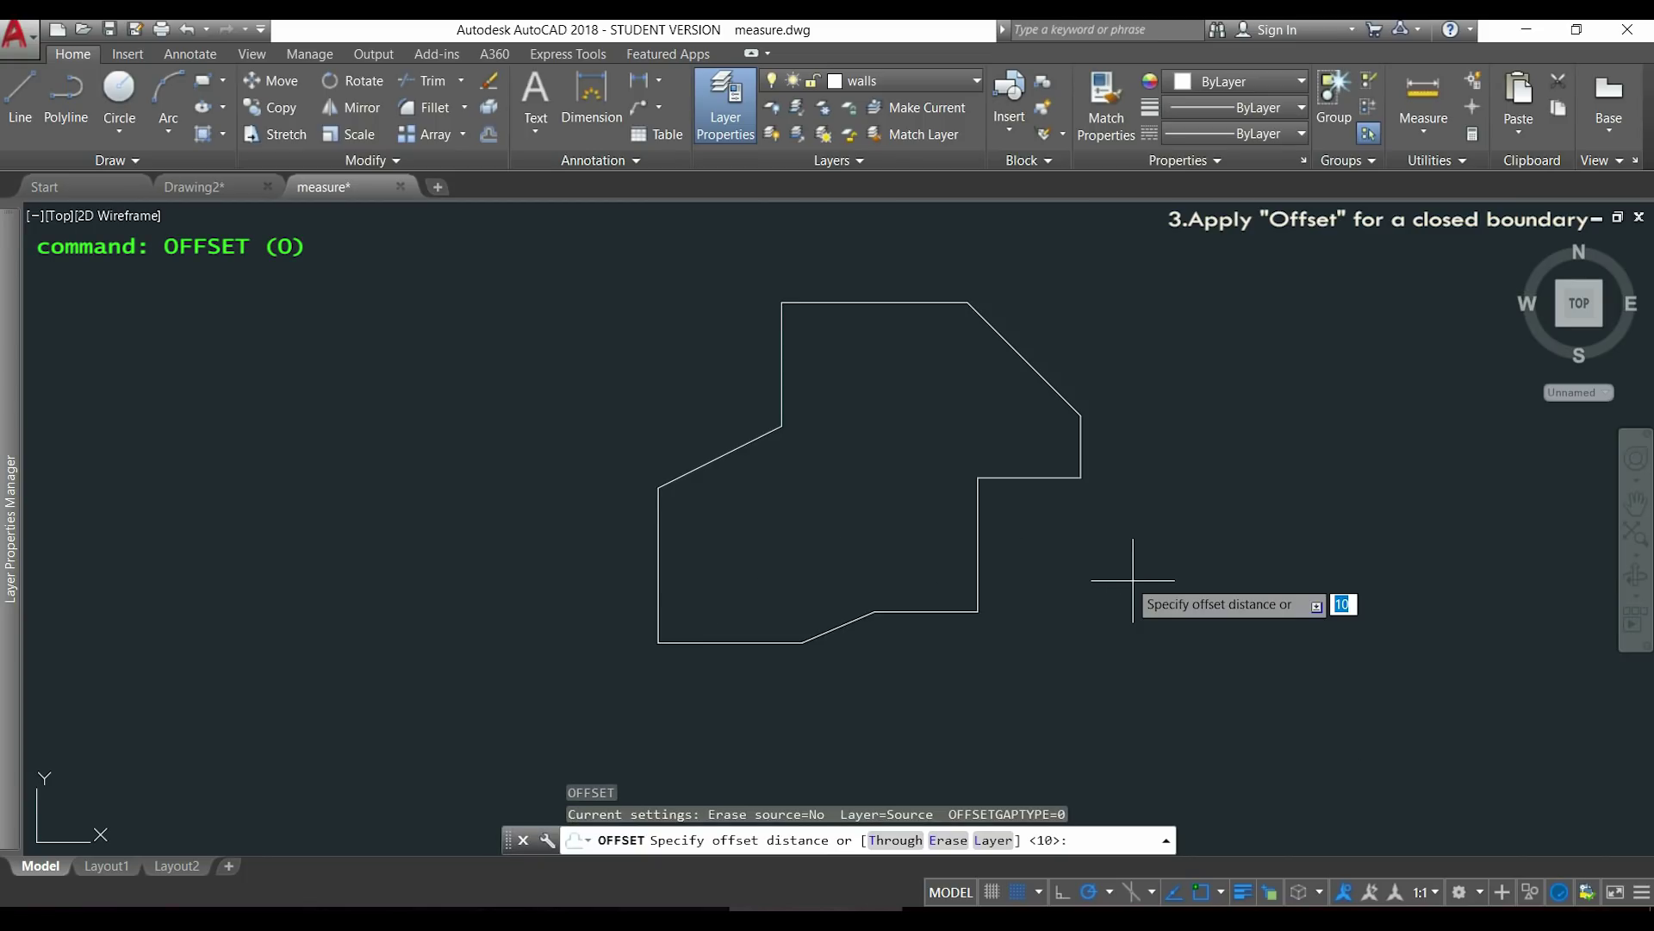
pyautogui.press('Return')
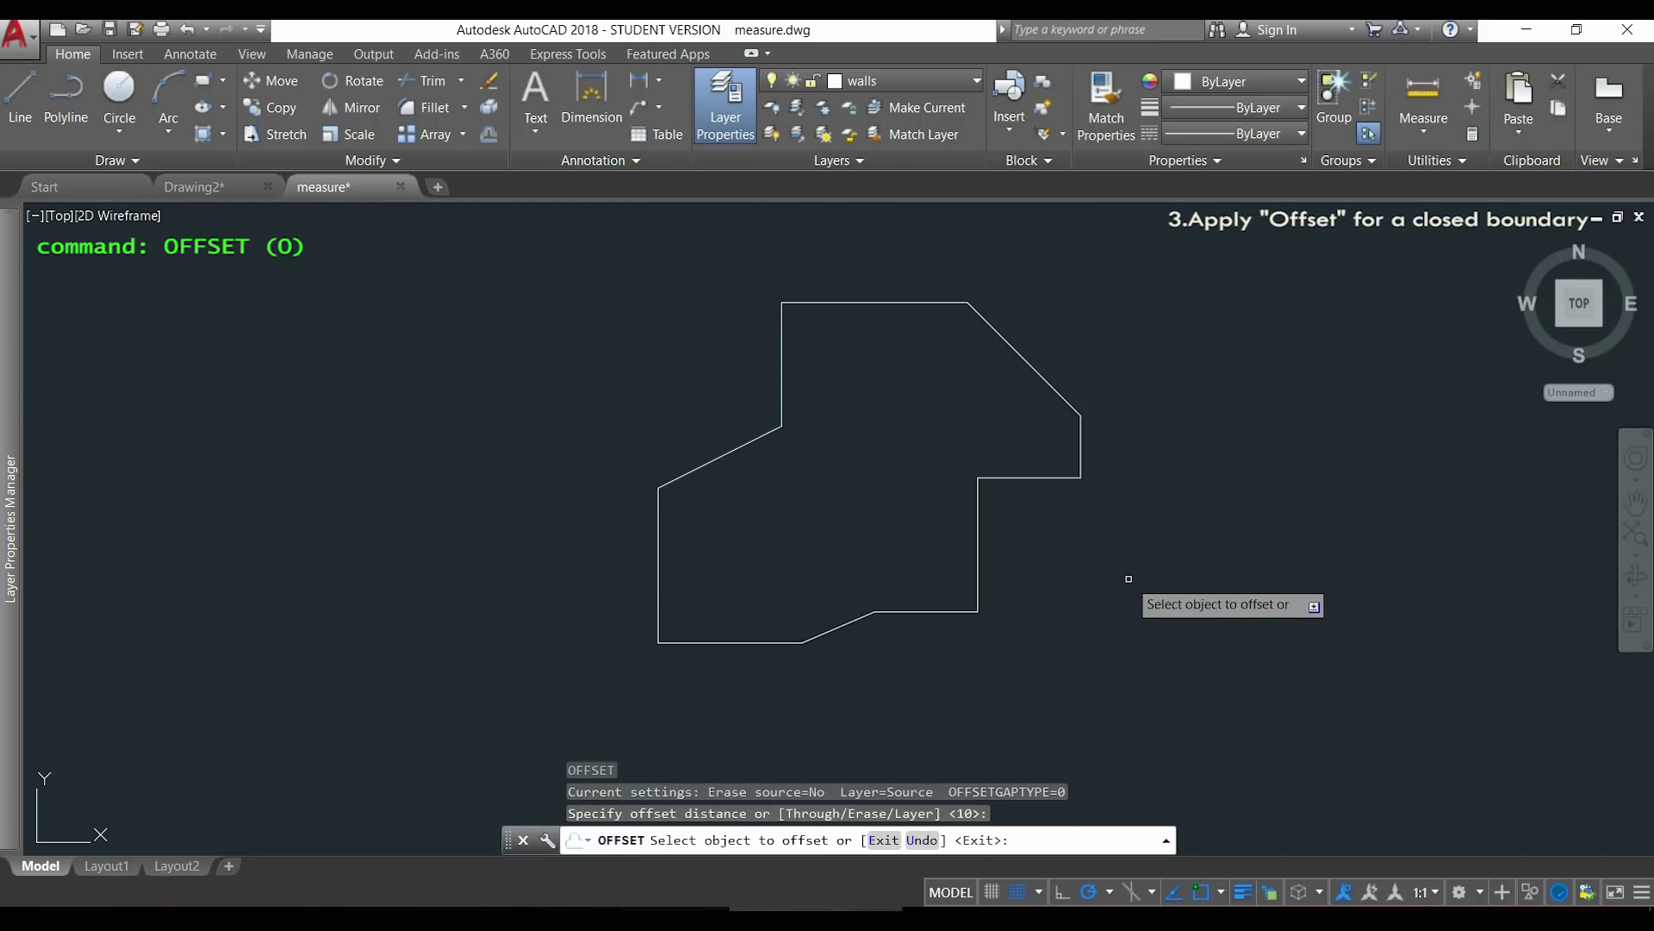
pyautogui.click(978, 547)
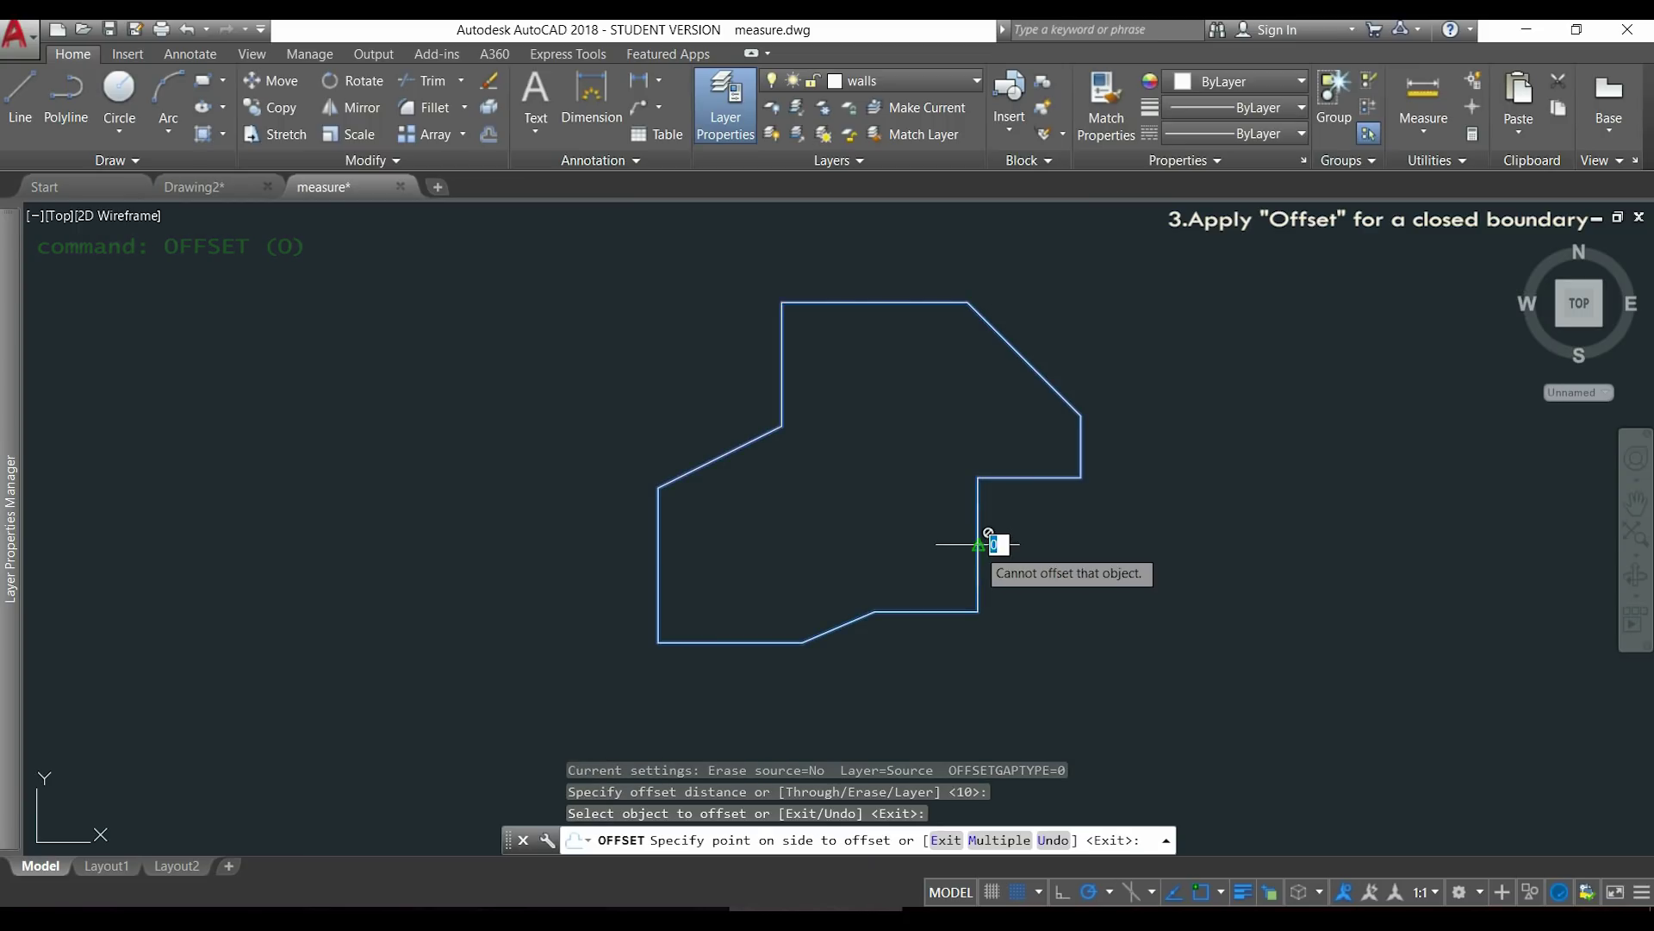
pyautogui.click(916, 543)
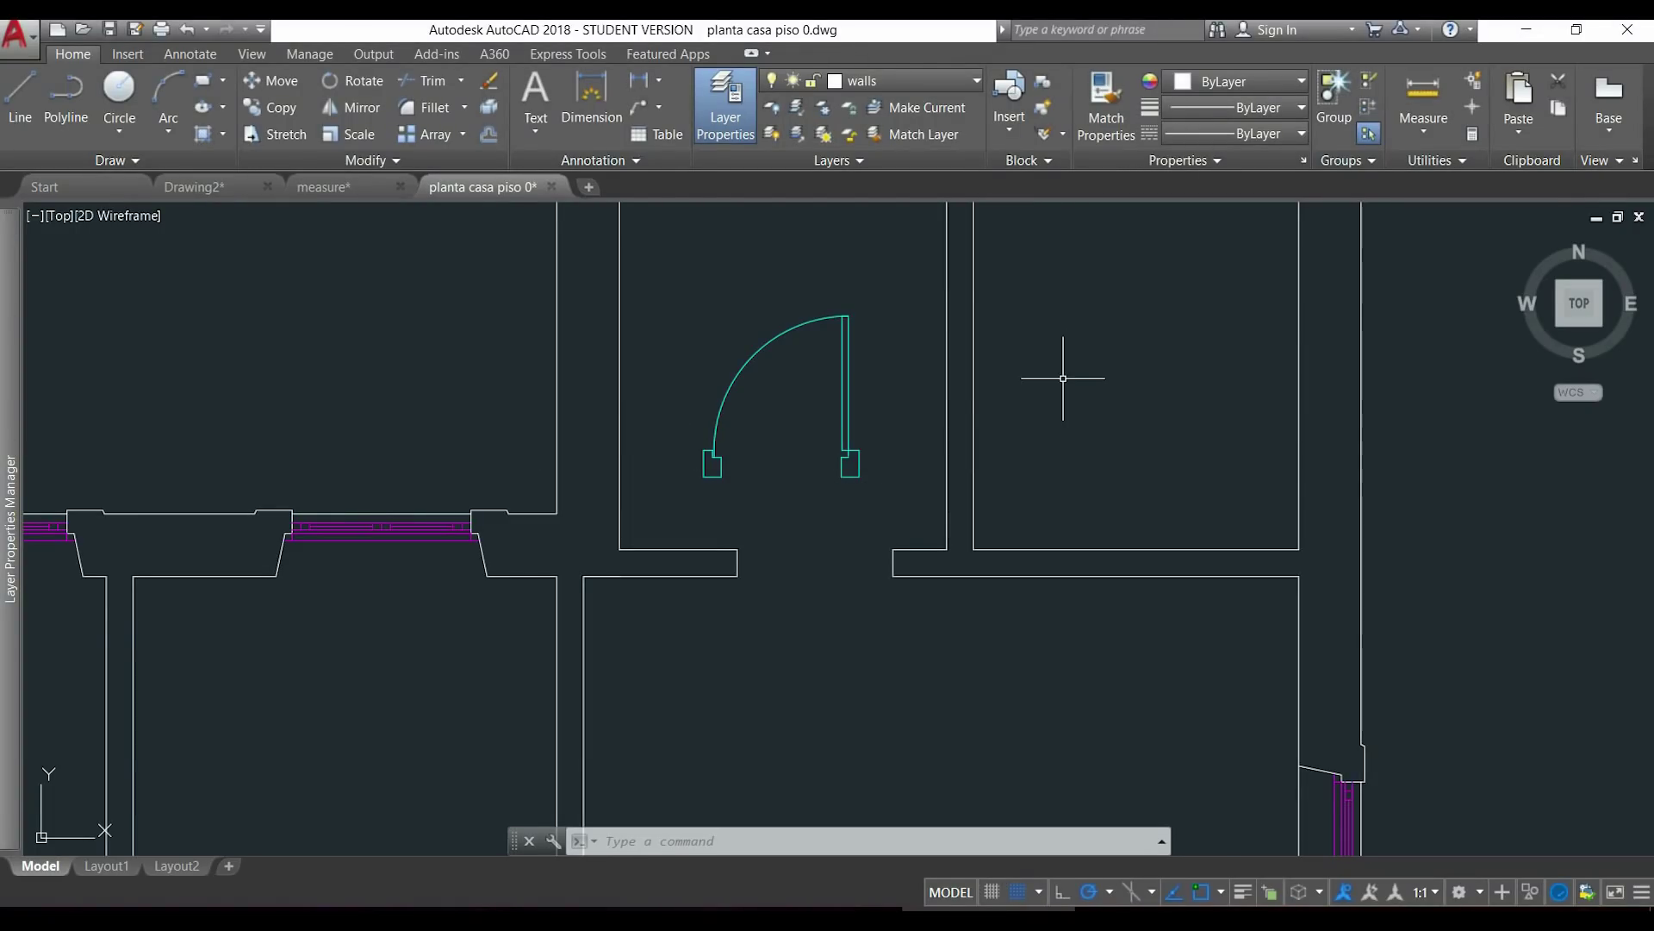
# Stretch the door so its end sits at the wall corner.
pyautogui.click(848, 431)
pyautogui.click(859, 449)
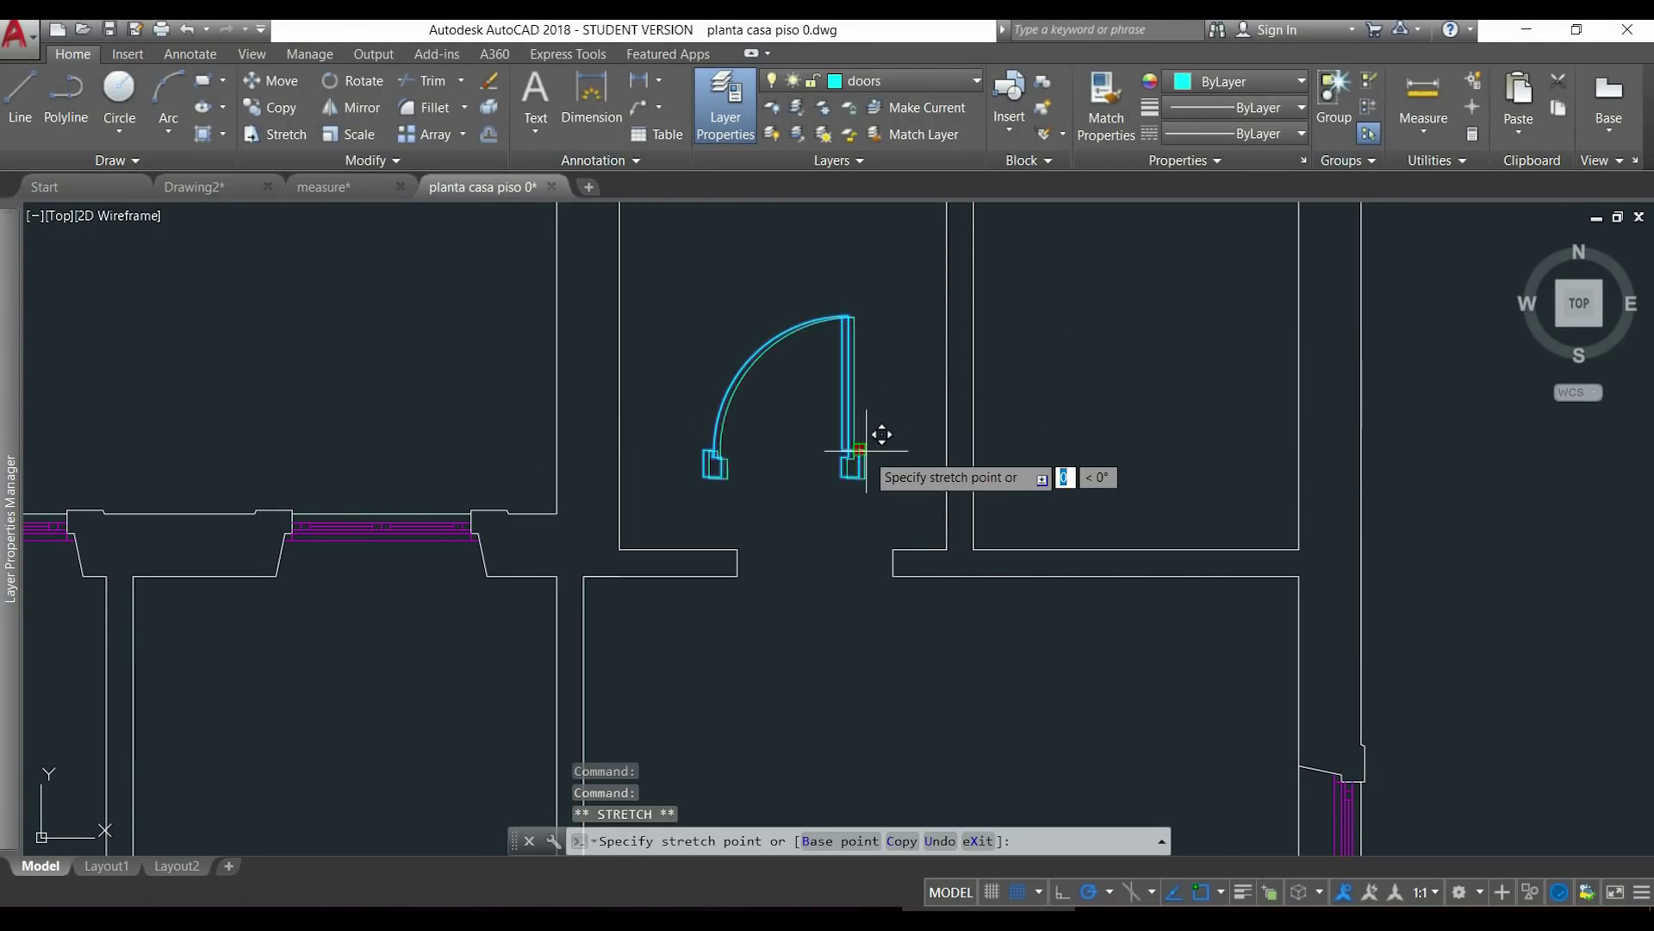
pyautogui.click(894, 549)
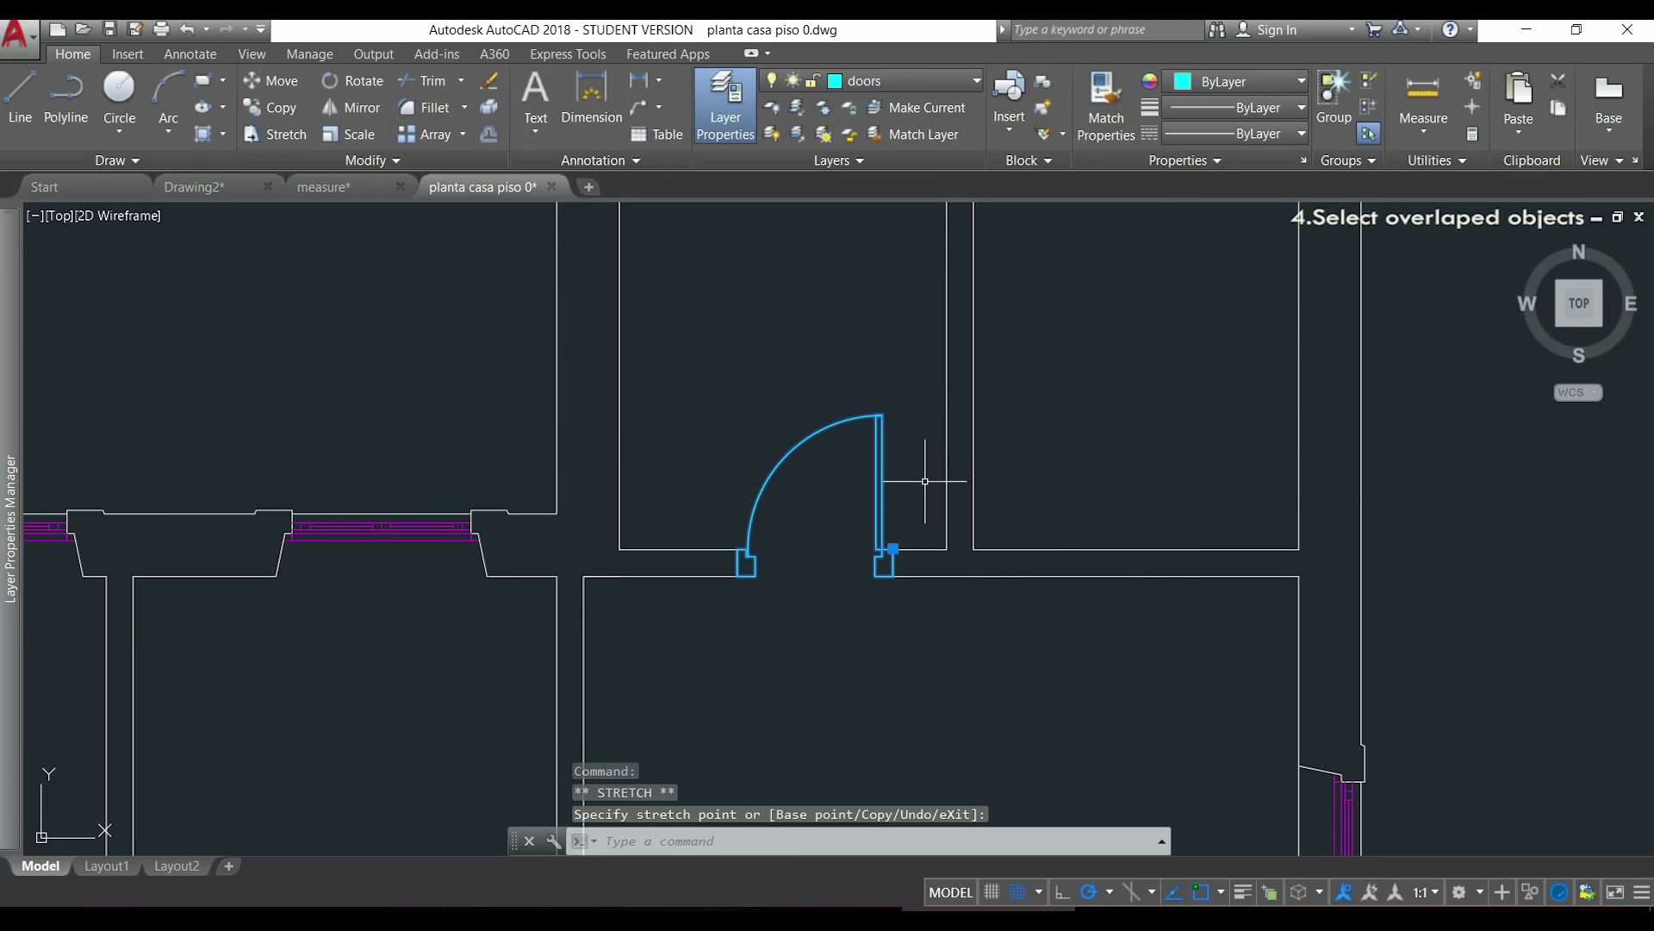
pyautogui.press('Escape')
# Open the 'door internal' block definition prompt and close it without changes.
pyautogui.scroll(4, 842, 555)
pyautogui.moveTo(775, 584); pyautogui.dragTo(879, 500, button='middle')
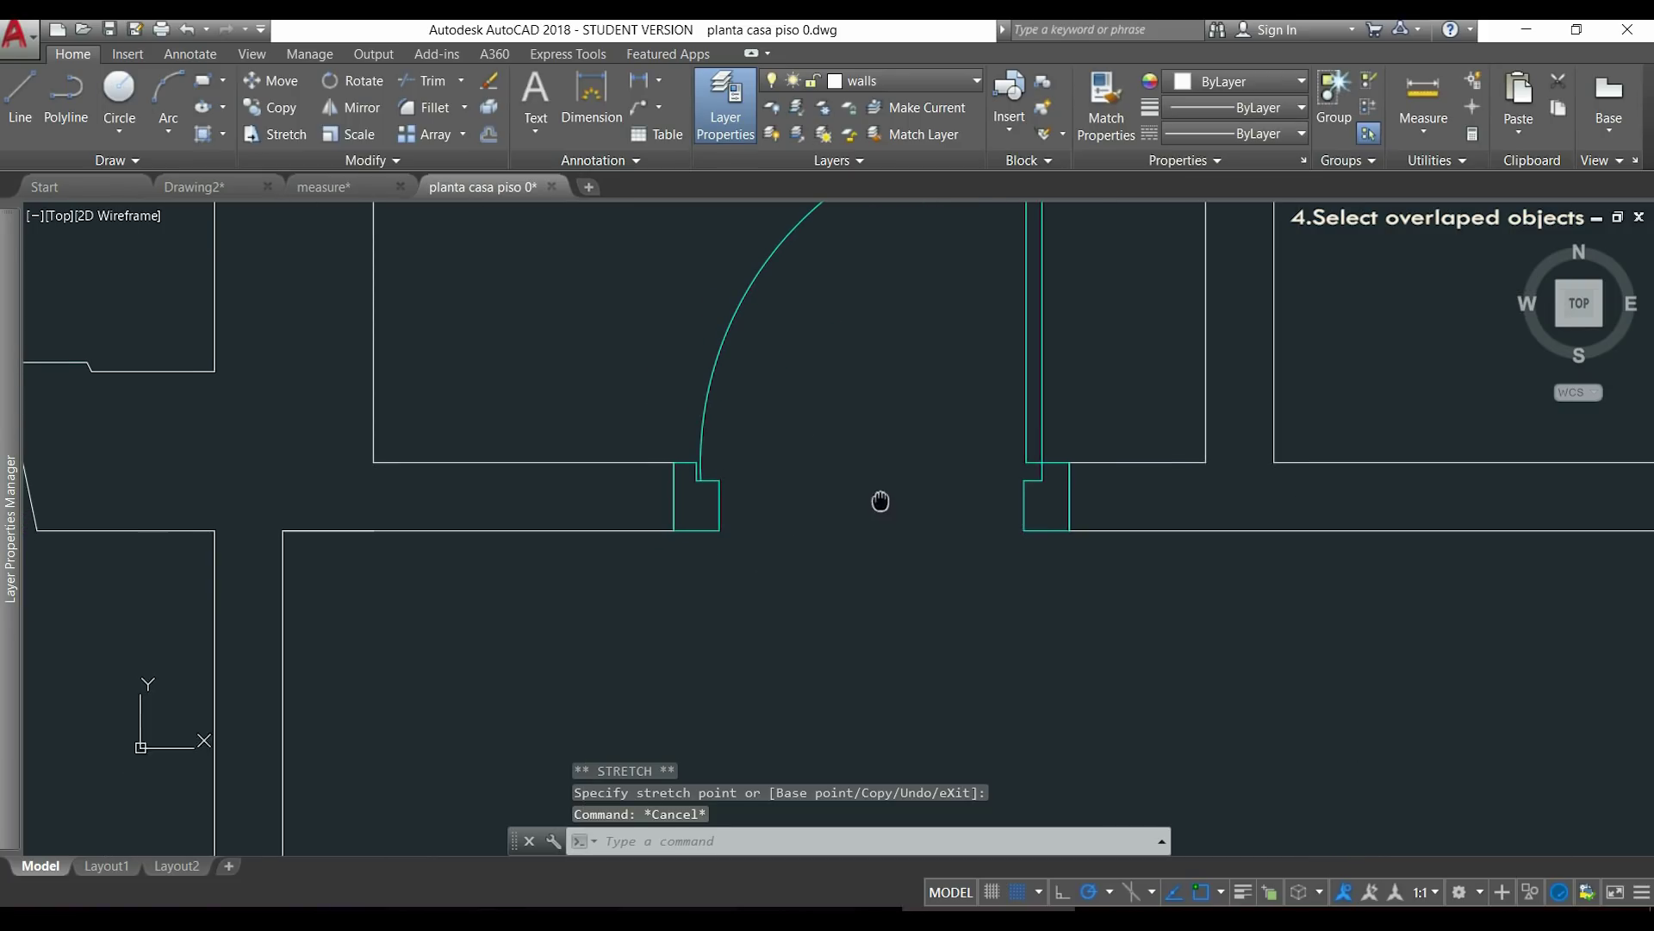
pyautogui.click(673, 507)
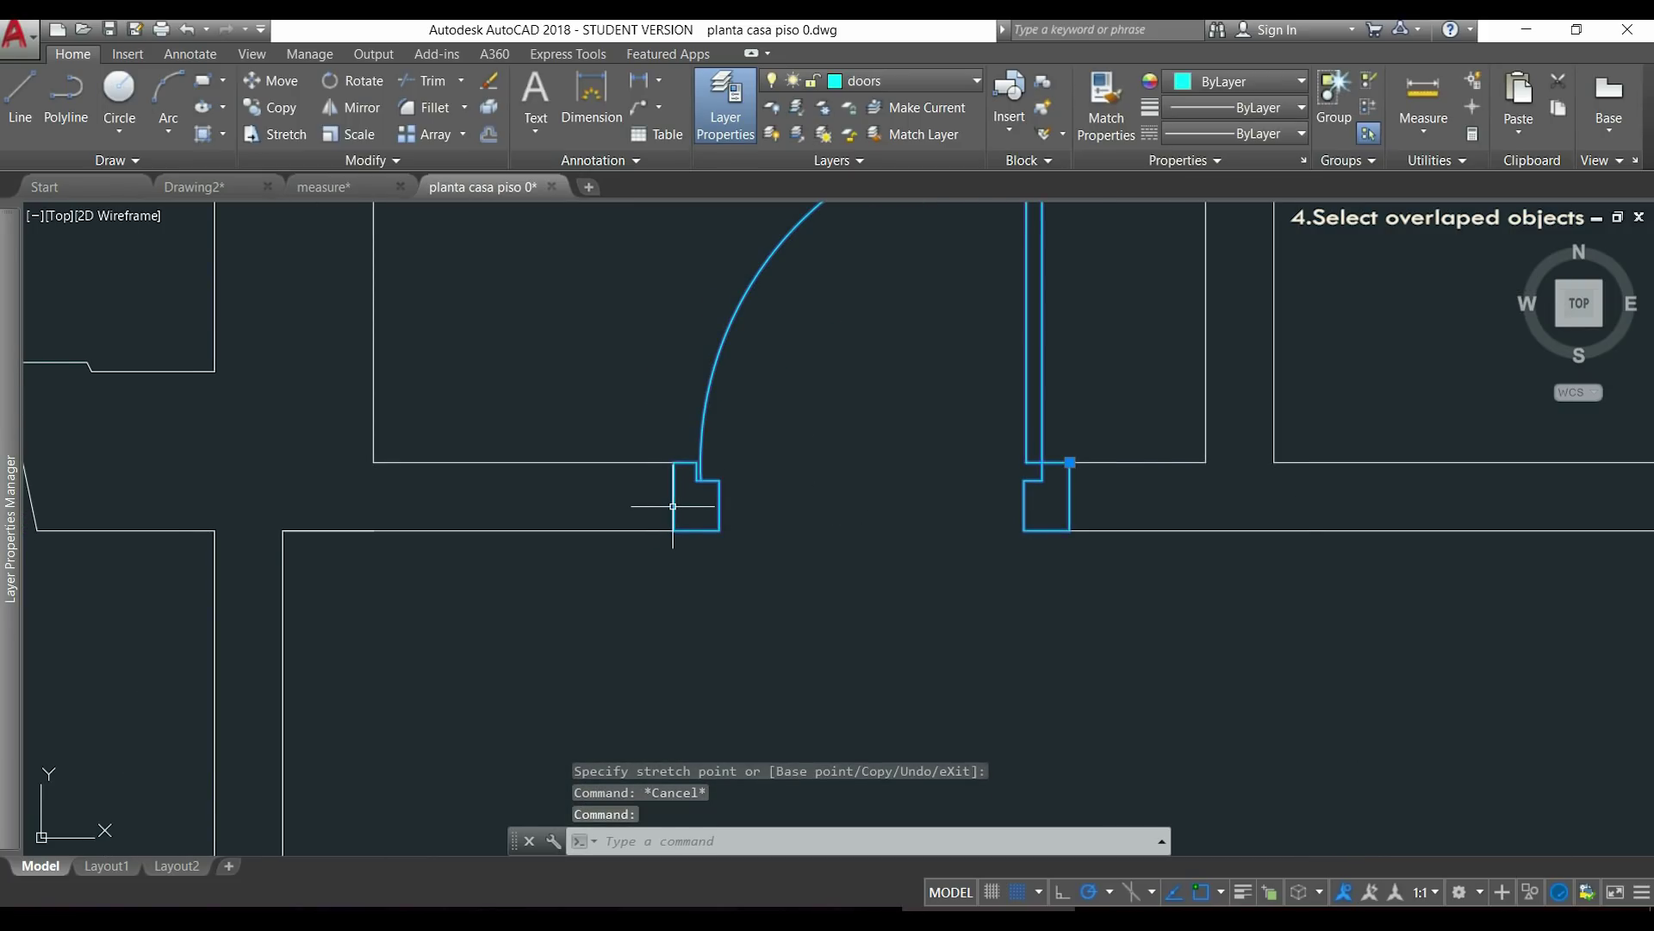
pyautogui.press('Escape')
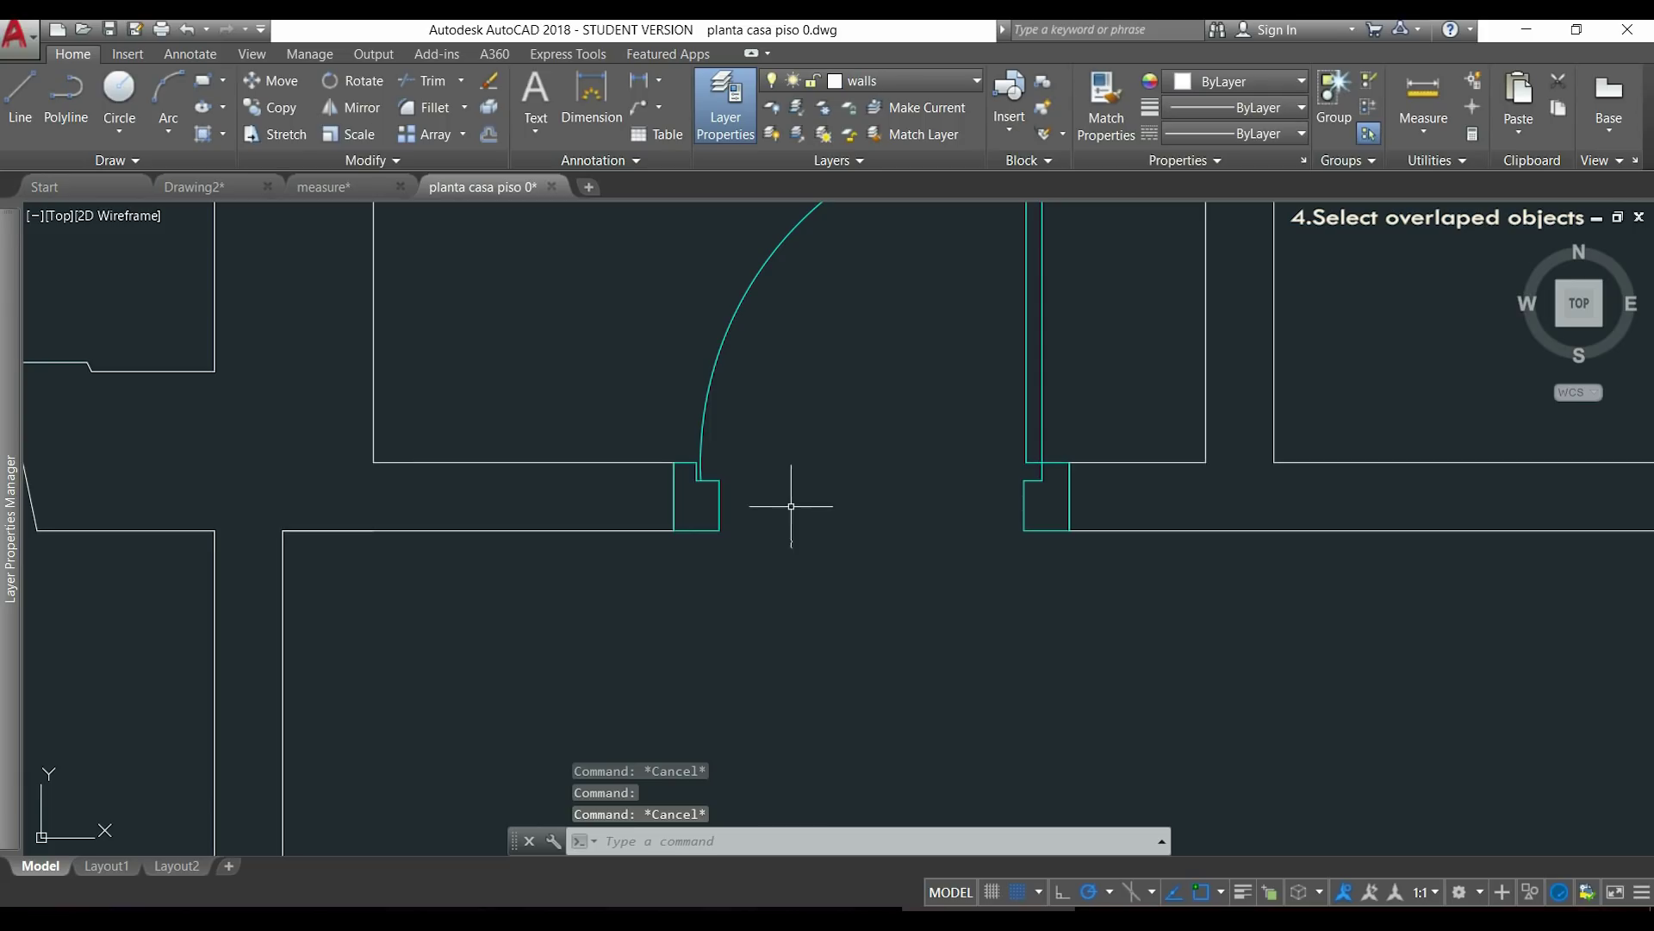
pyautogui.doubleClick(673, 500)
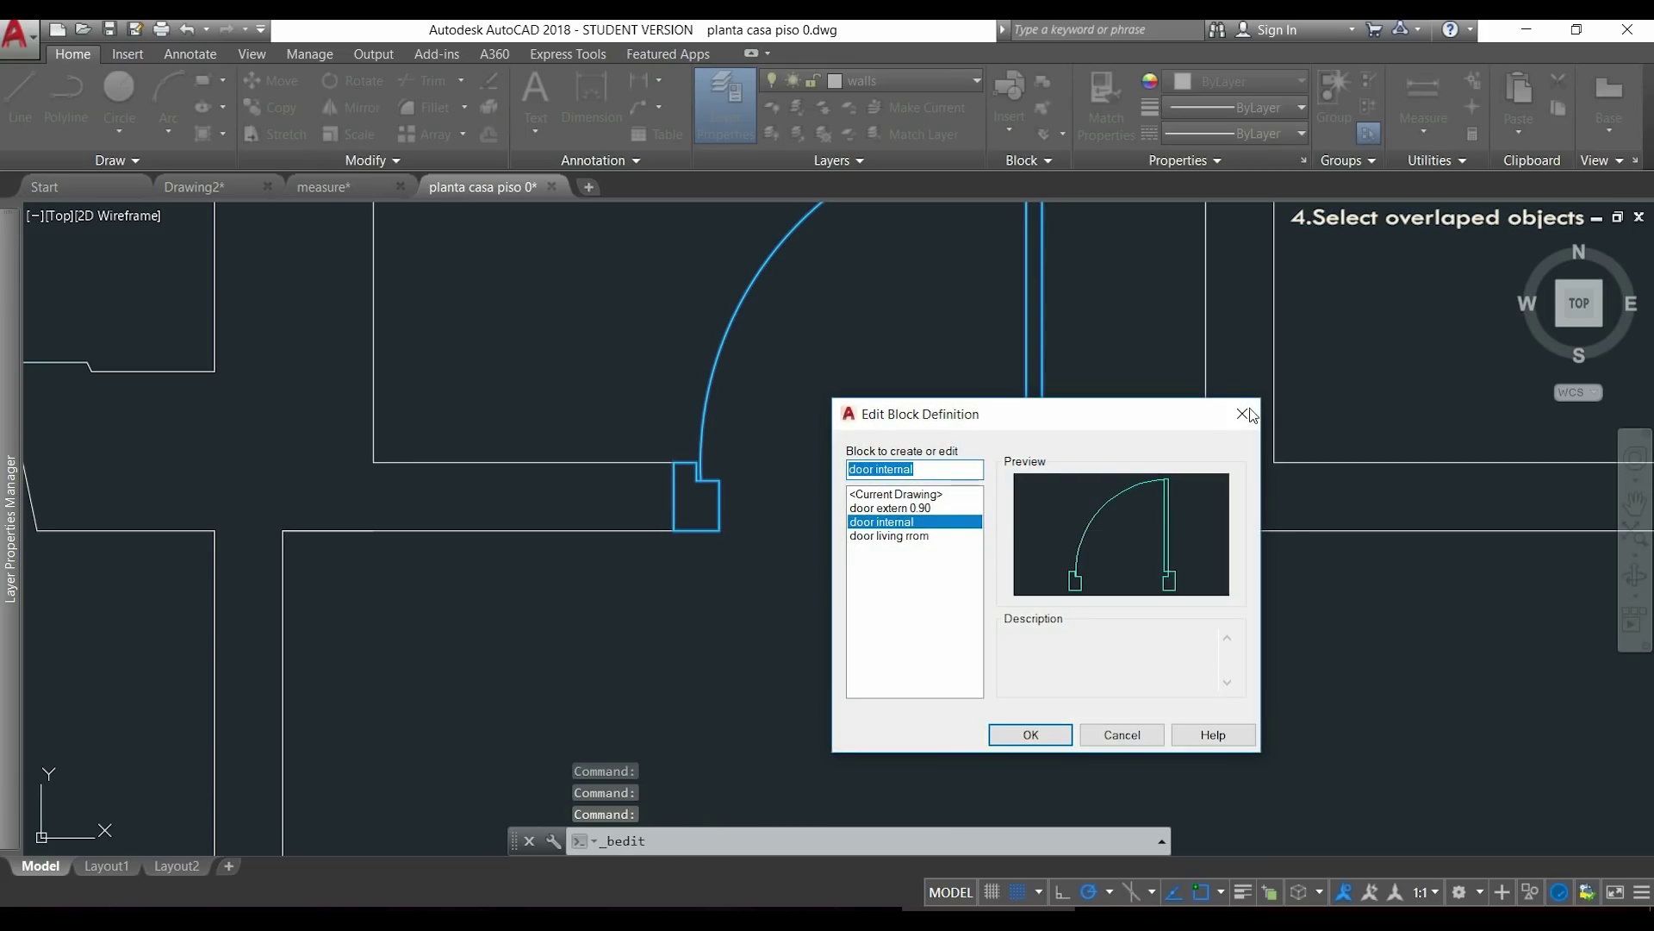
pyautogui.click(1251, 415)
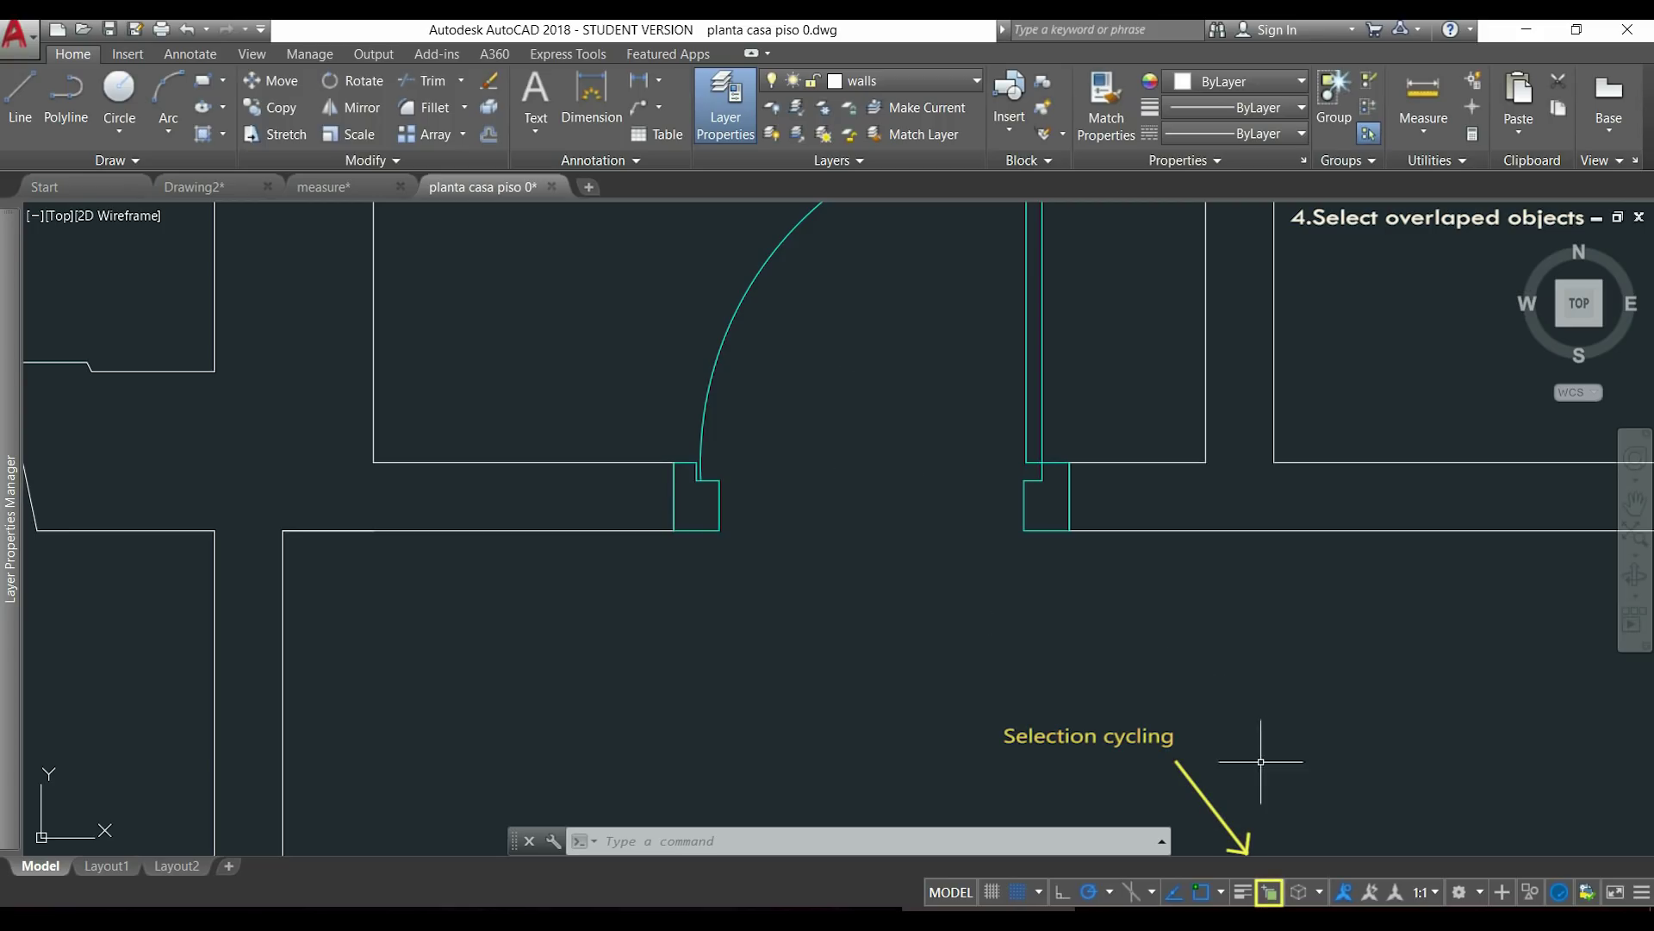
# Enable selection cycling and select the wall line under the door jamb instead of the door.
pyautogui.click(1271, 895)
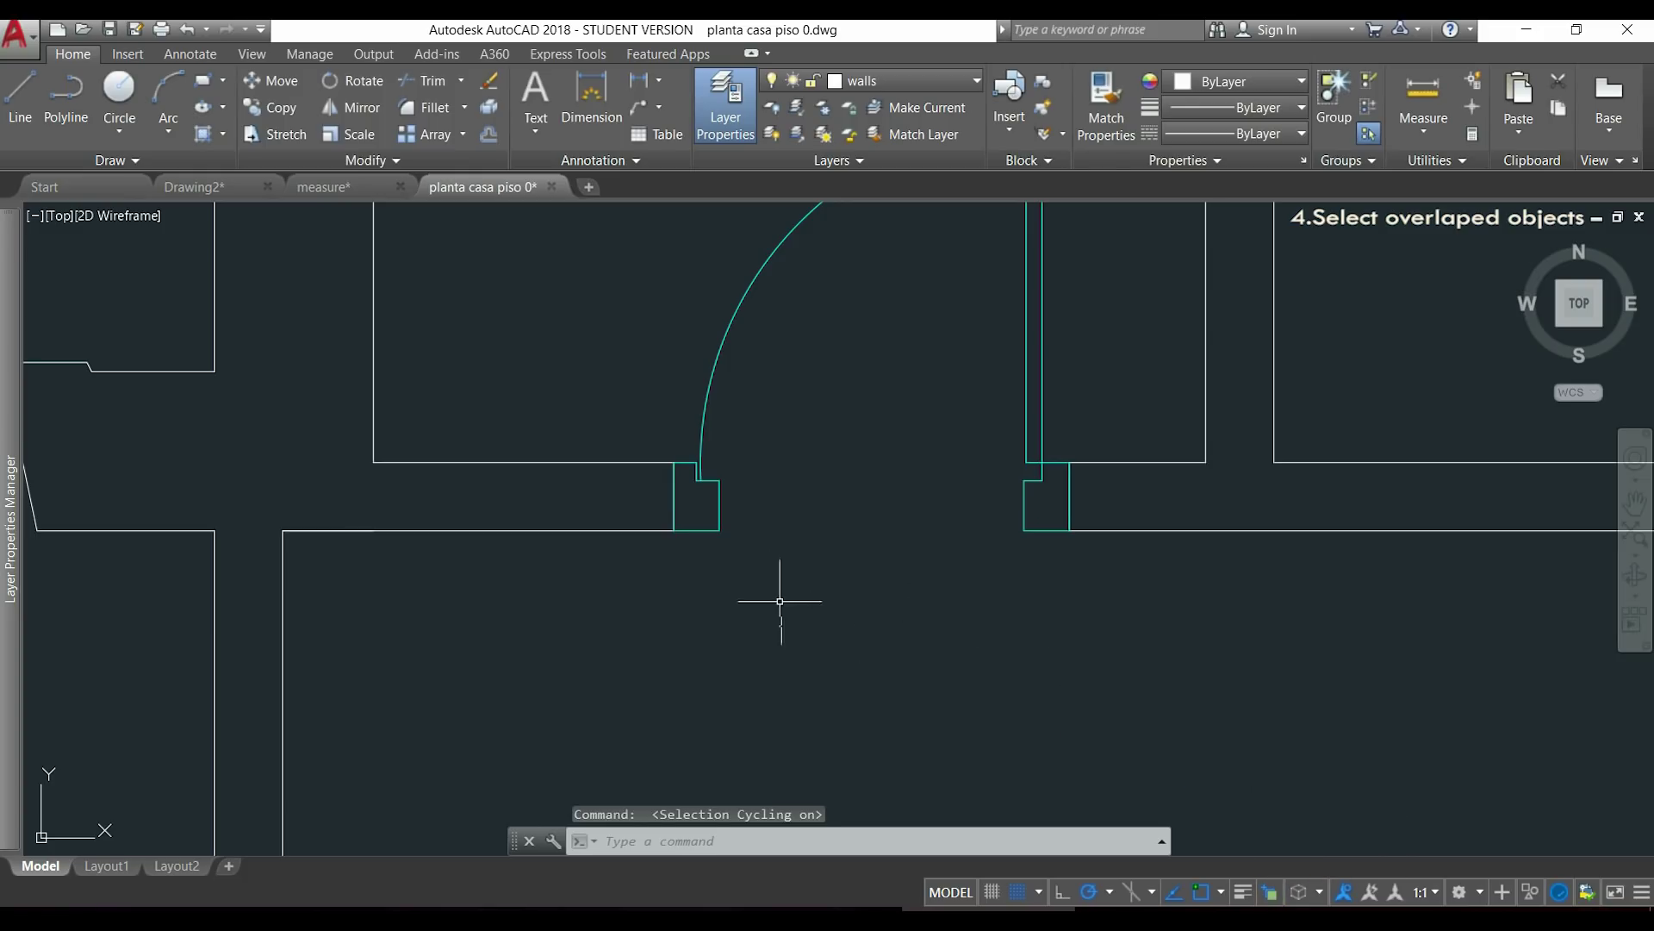
pyautogui.click(673, 503)
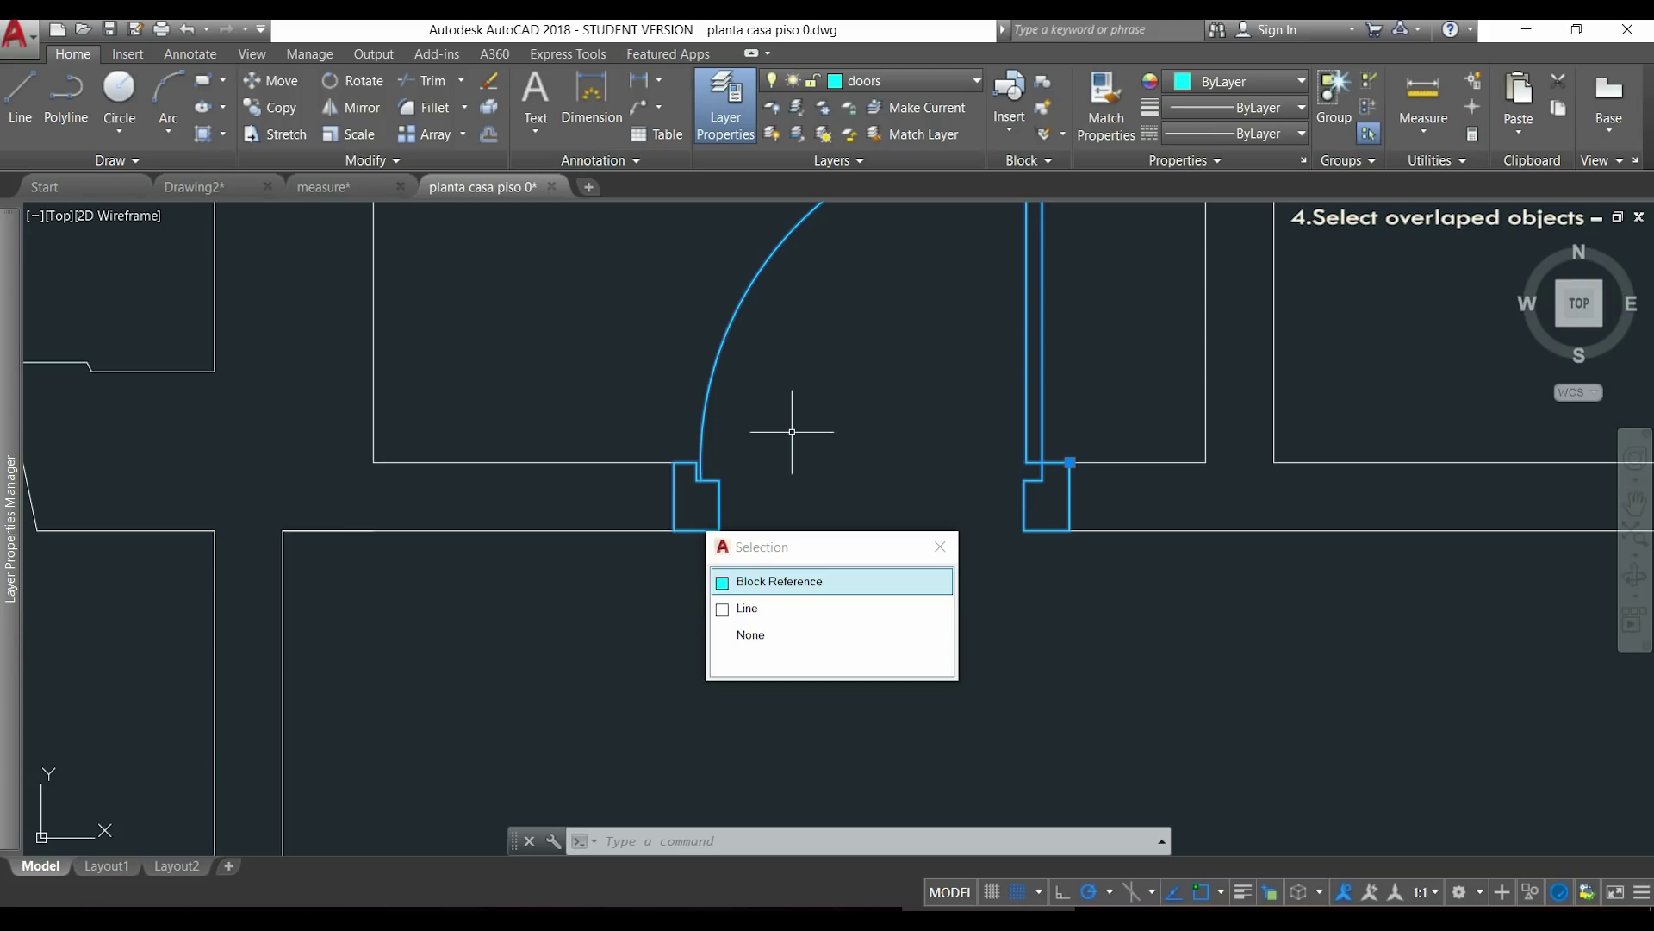
pyautogui.click(871, 608)
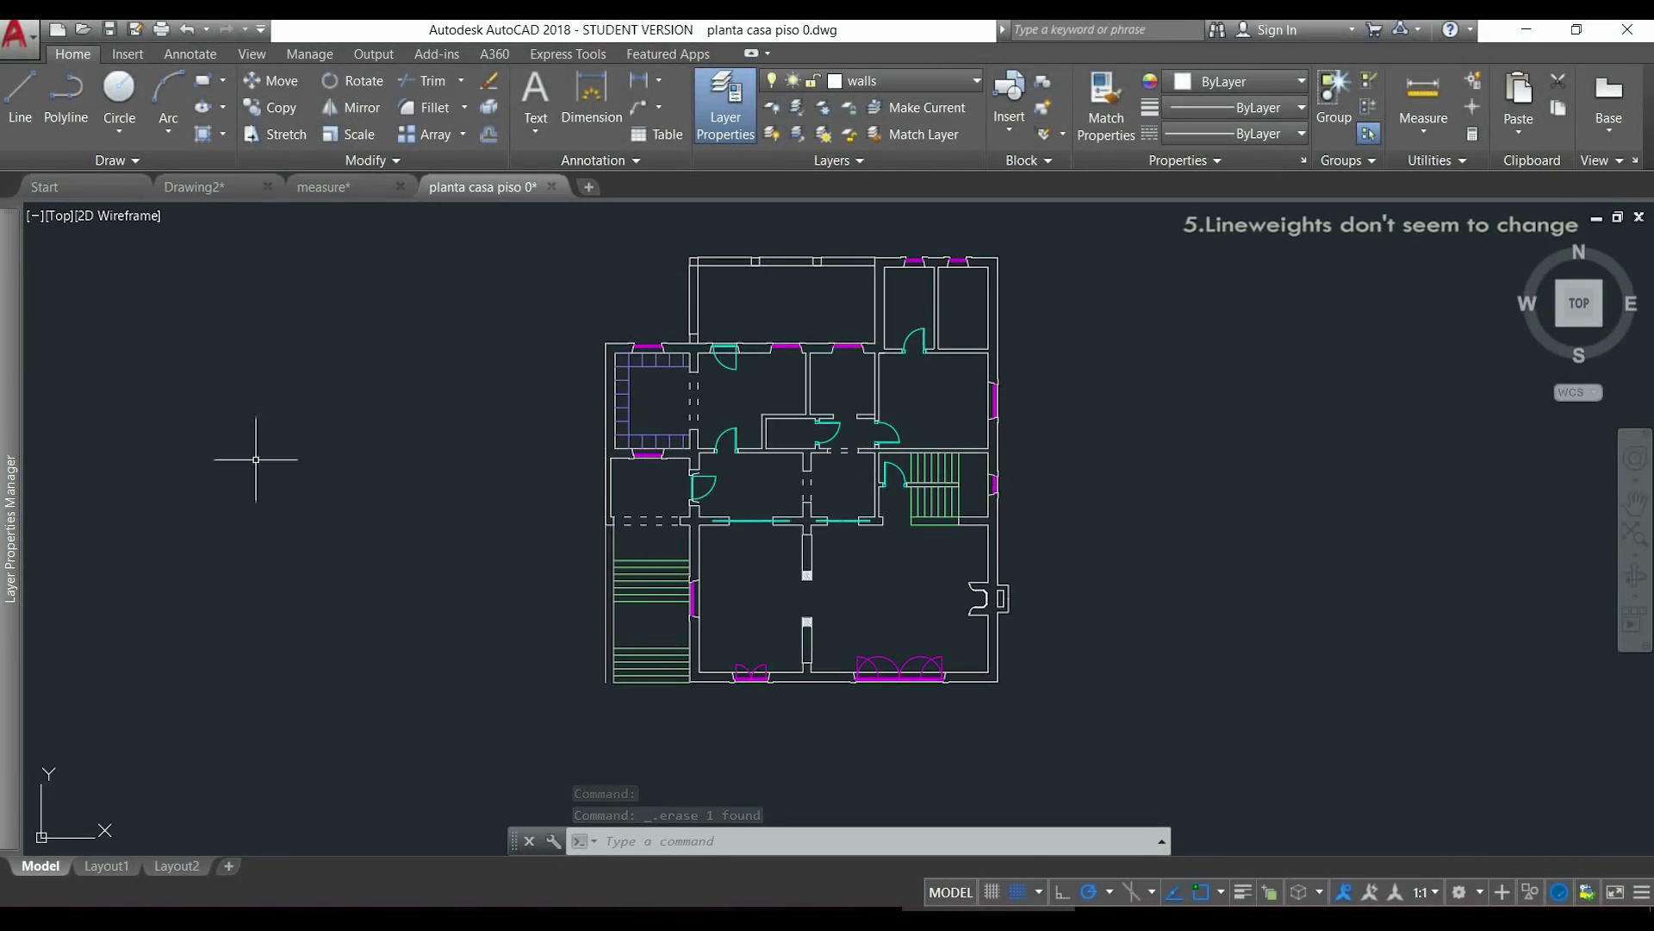
# Set the stairs layer's lineweight to 0.30 mm and turn on lineweight display.
pyautogui.moveTo(3, 450)
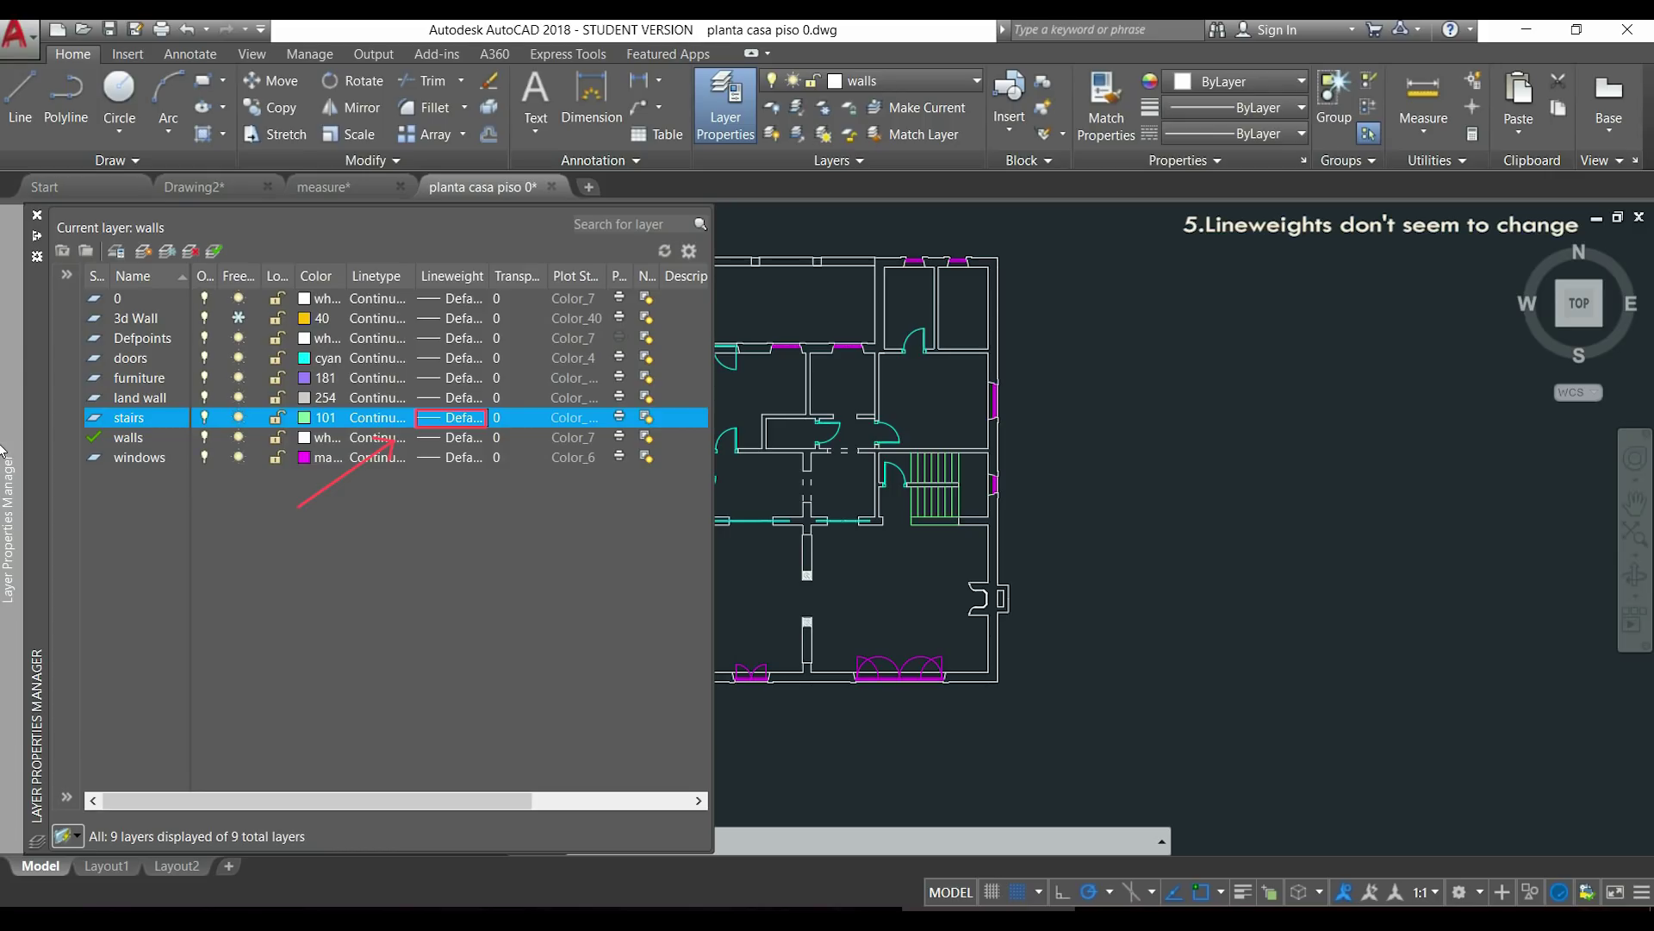
pyautogui.click(434, 417)
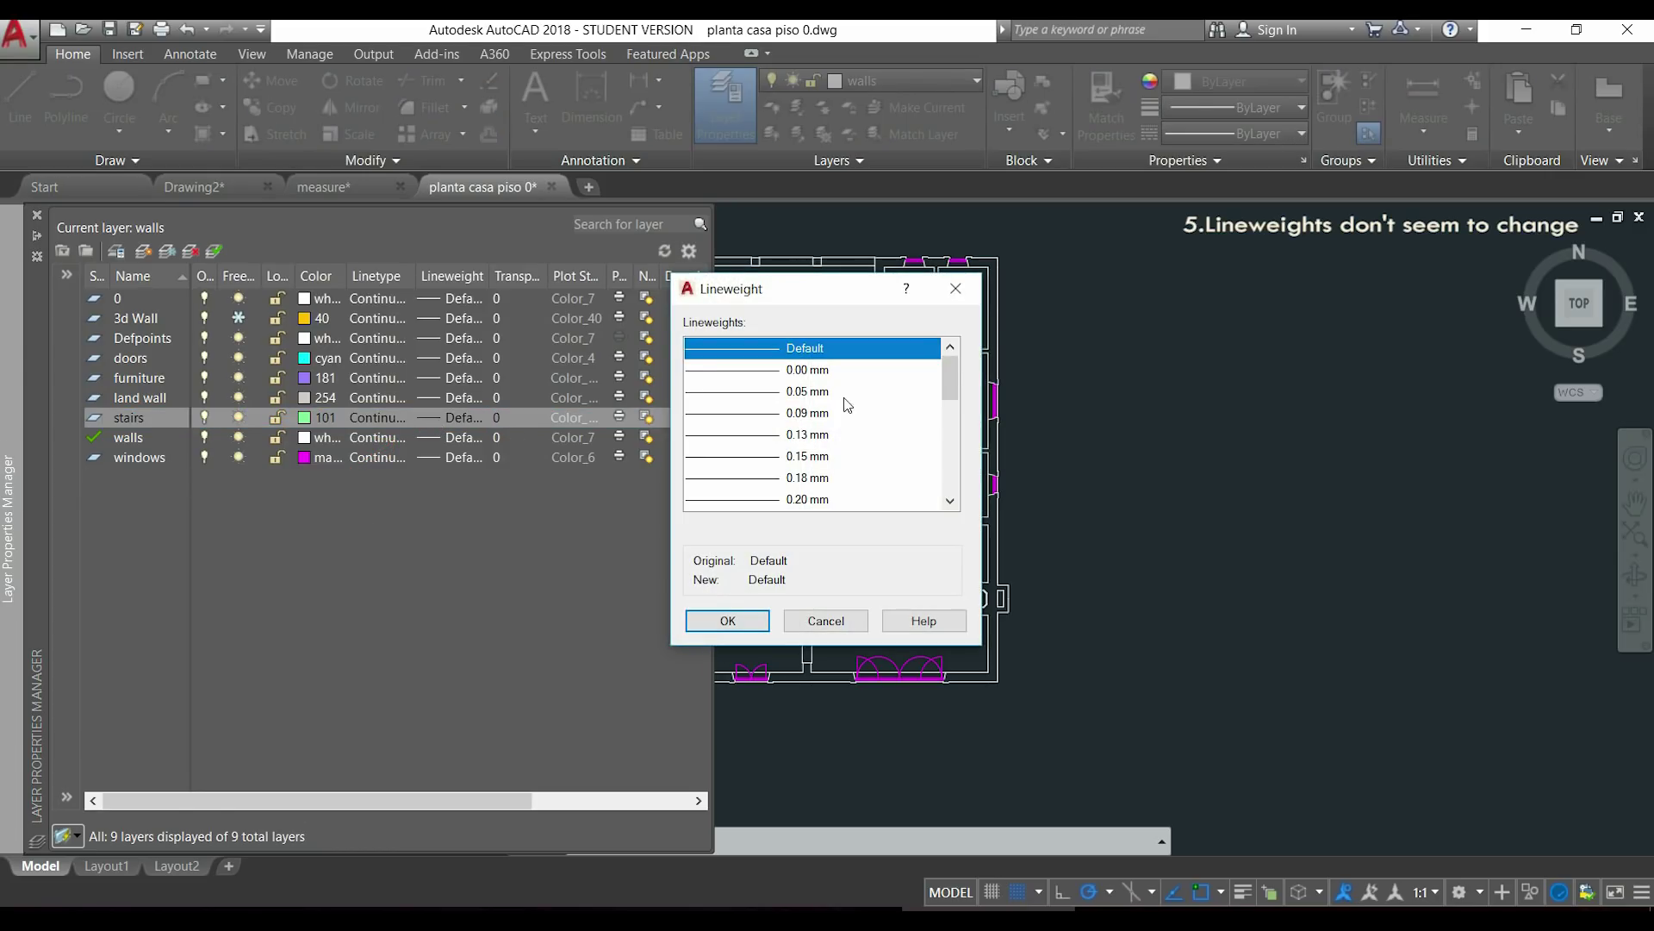
pyautogui.scroll(-2, 848, 405)
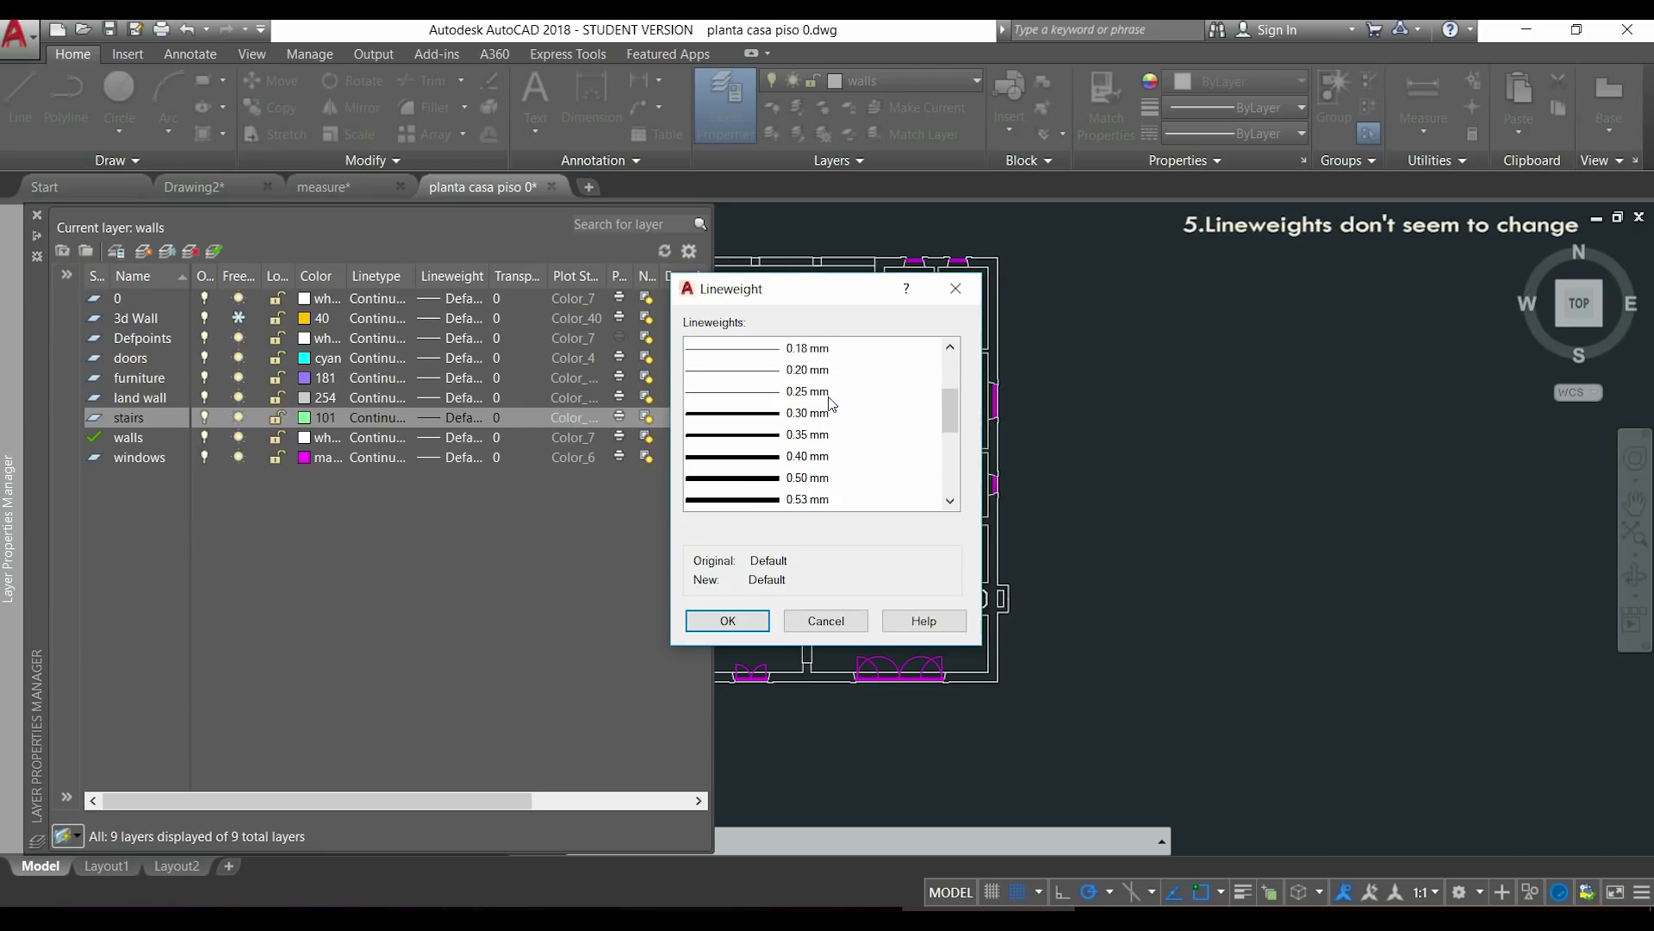
pyautogui.click(765, 416)
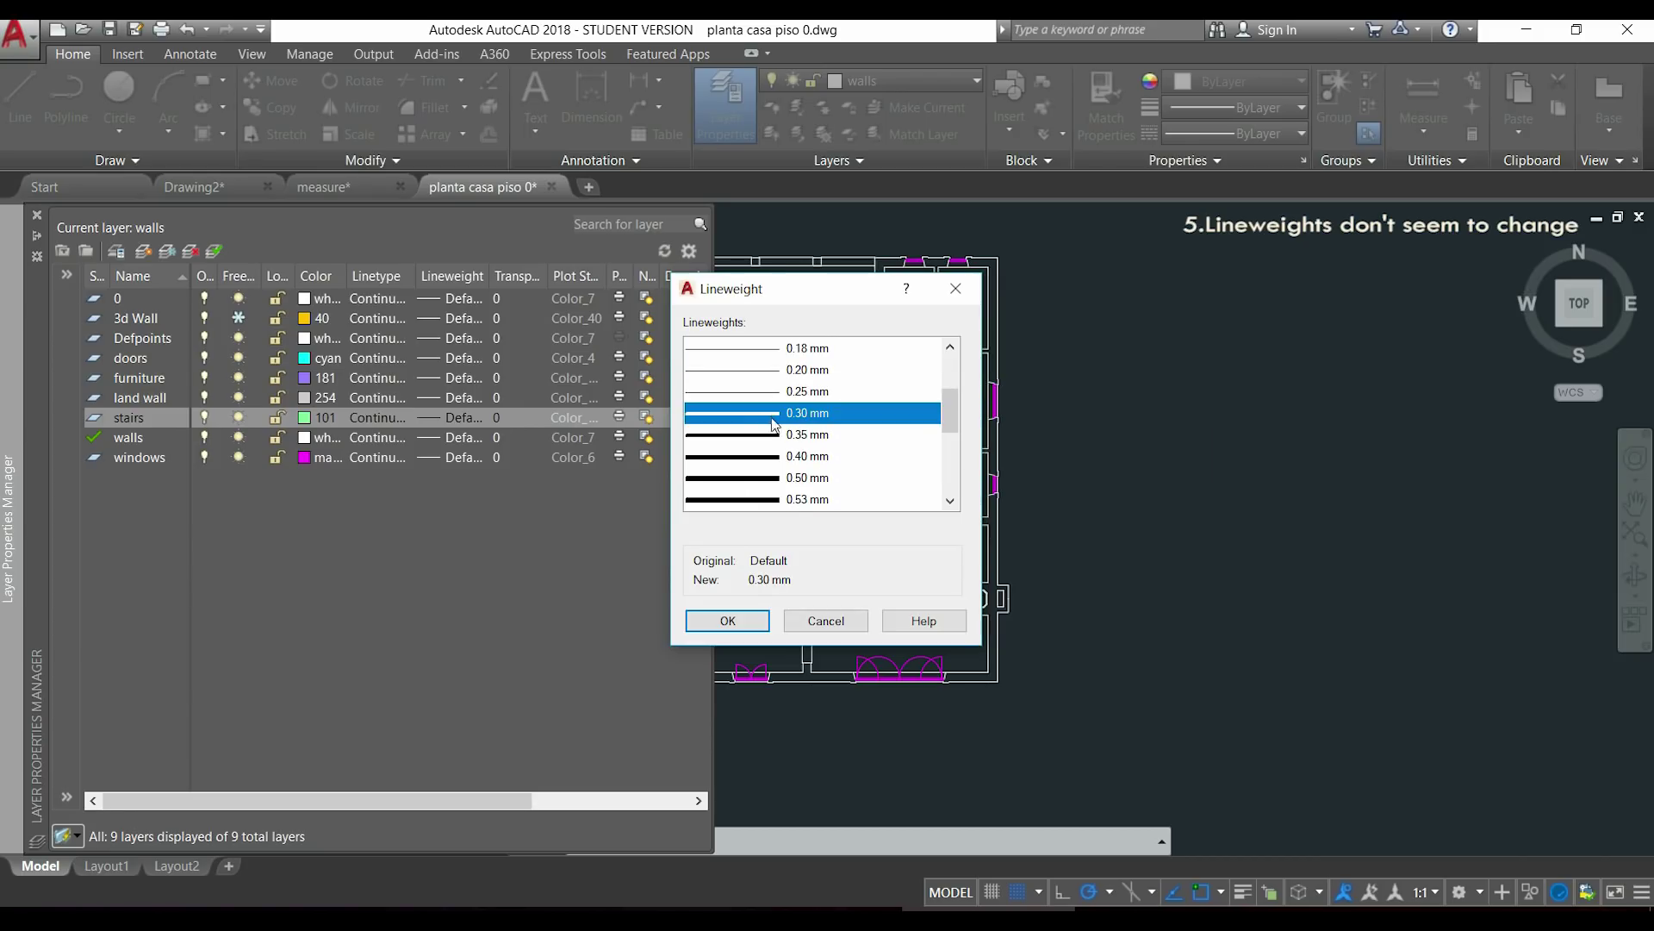
pyautogui.click(729, 621)
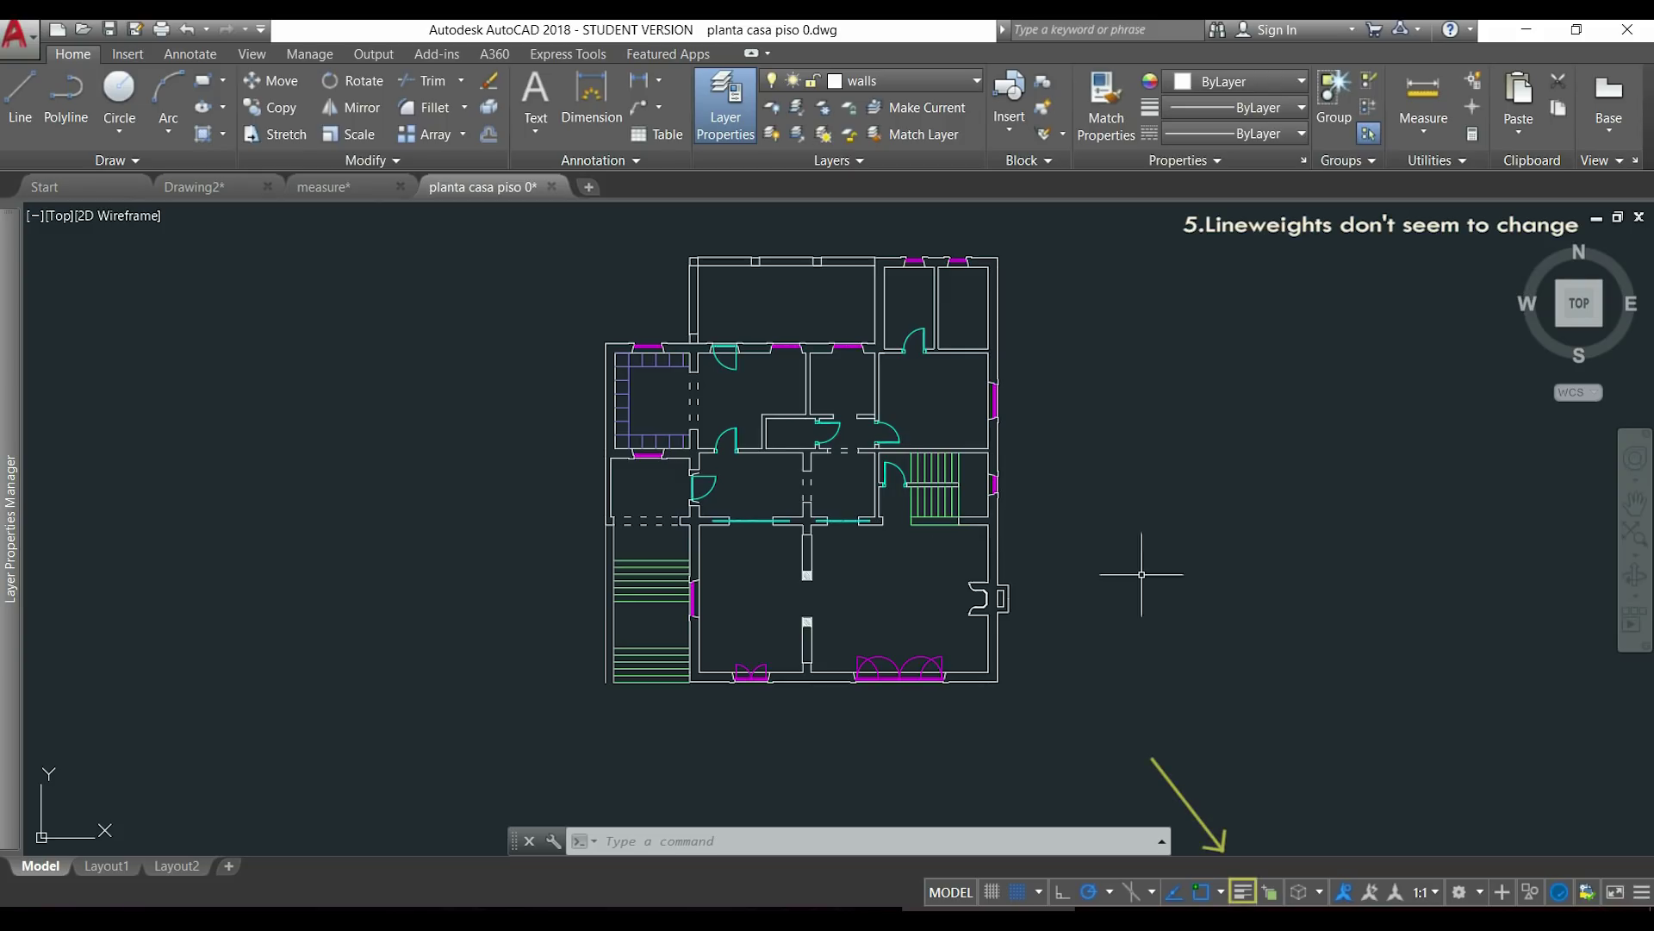
pyautogui.click(1244, 892)
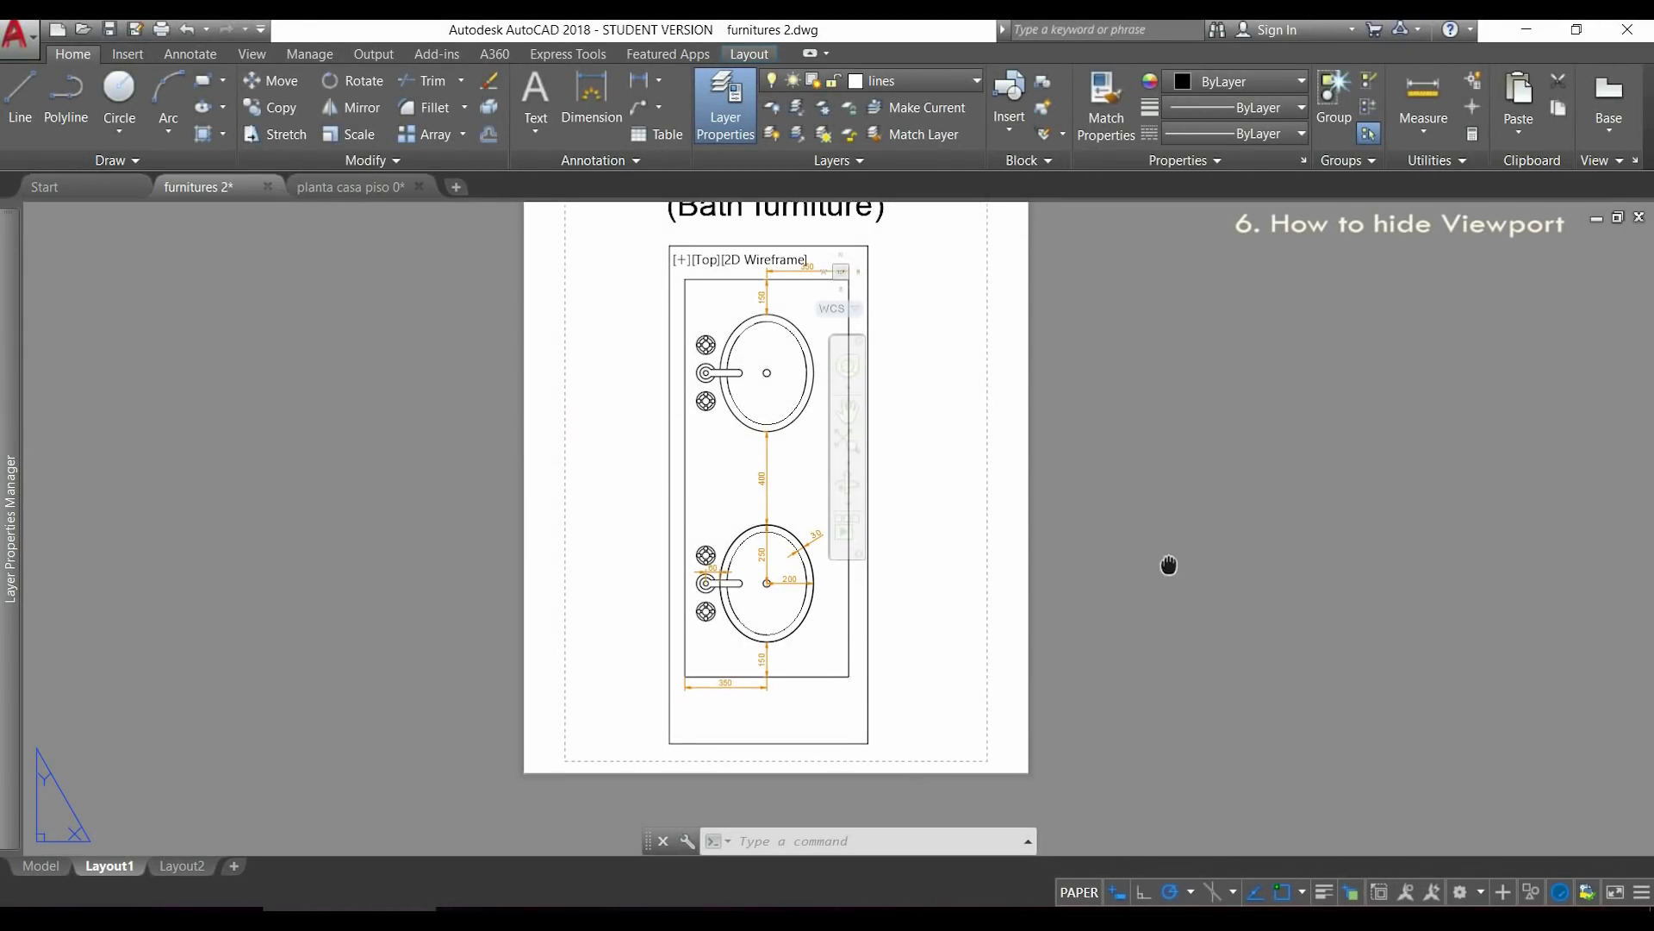
# Pan and zoom furnitures 2's Layout1 to inspect the viewport's rectangular border.
pyautogui.moveTo(1168, 564); pyautogui.dragTo(1158, 542, button='middle')
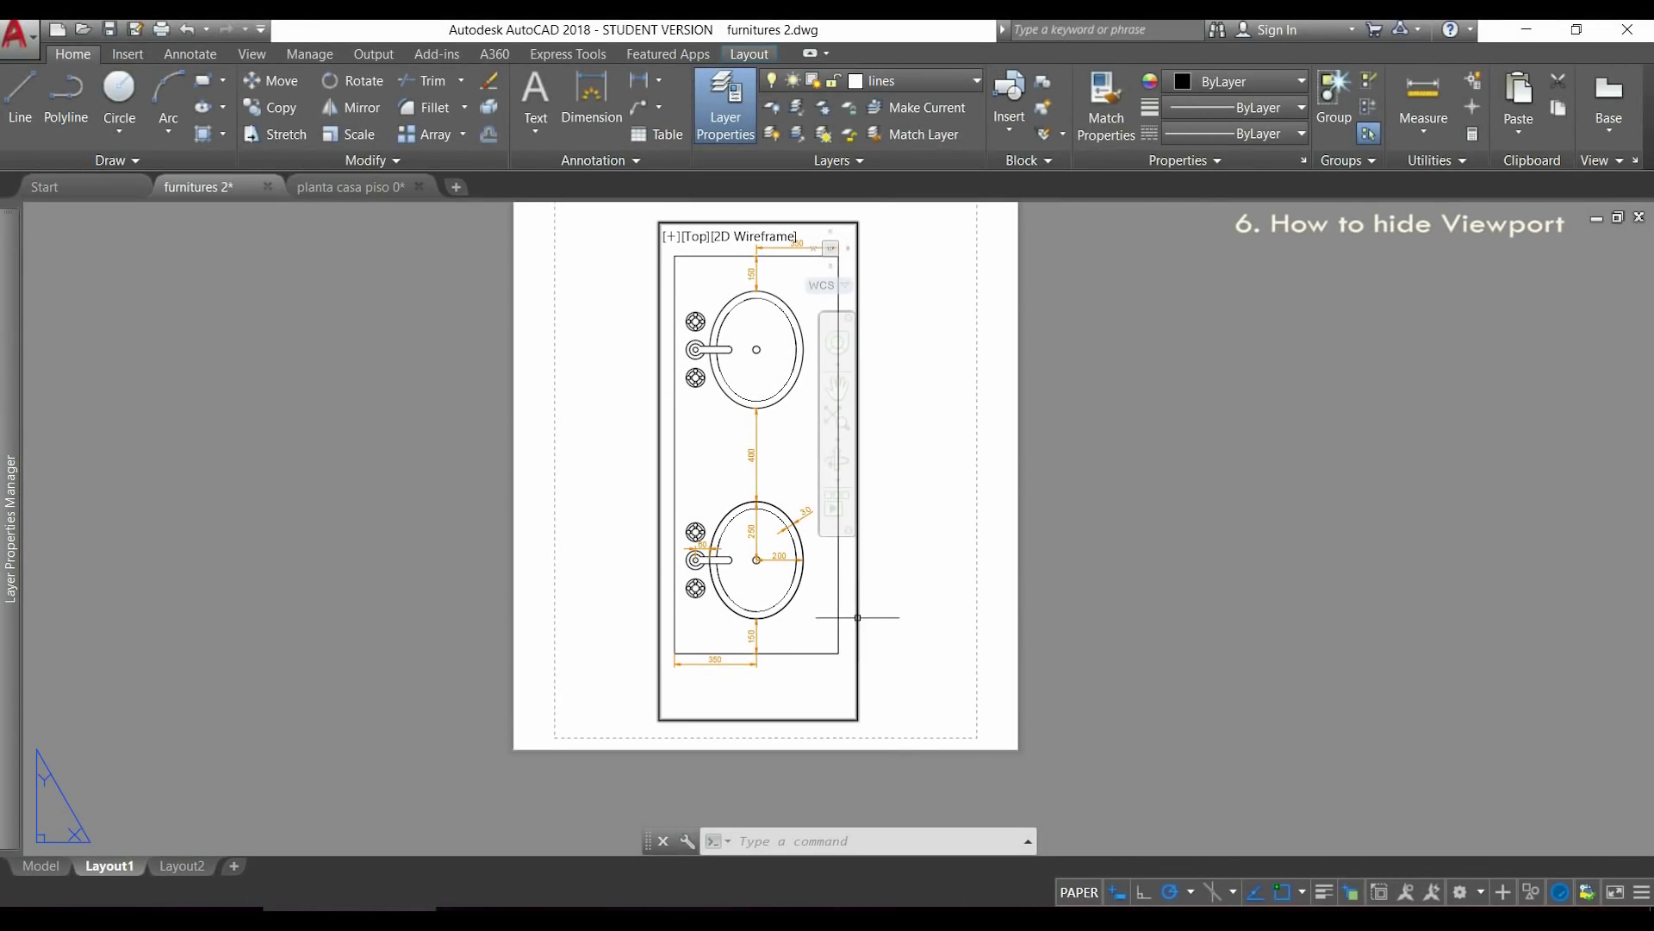
pyautogui.moveTo(857, 617)
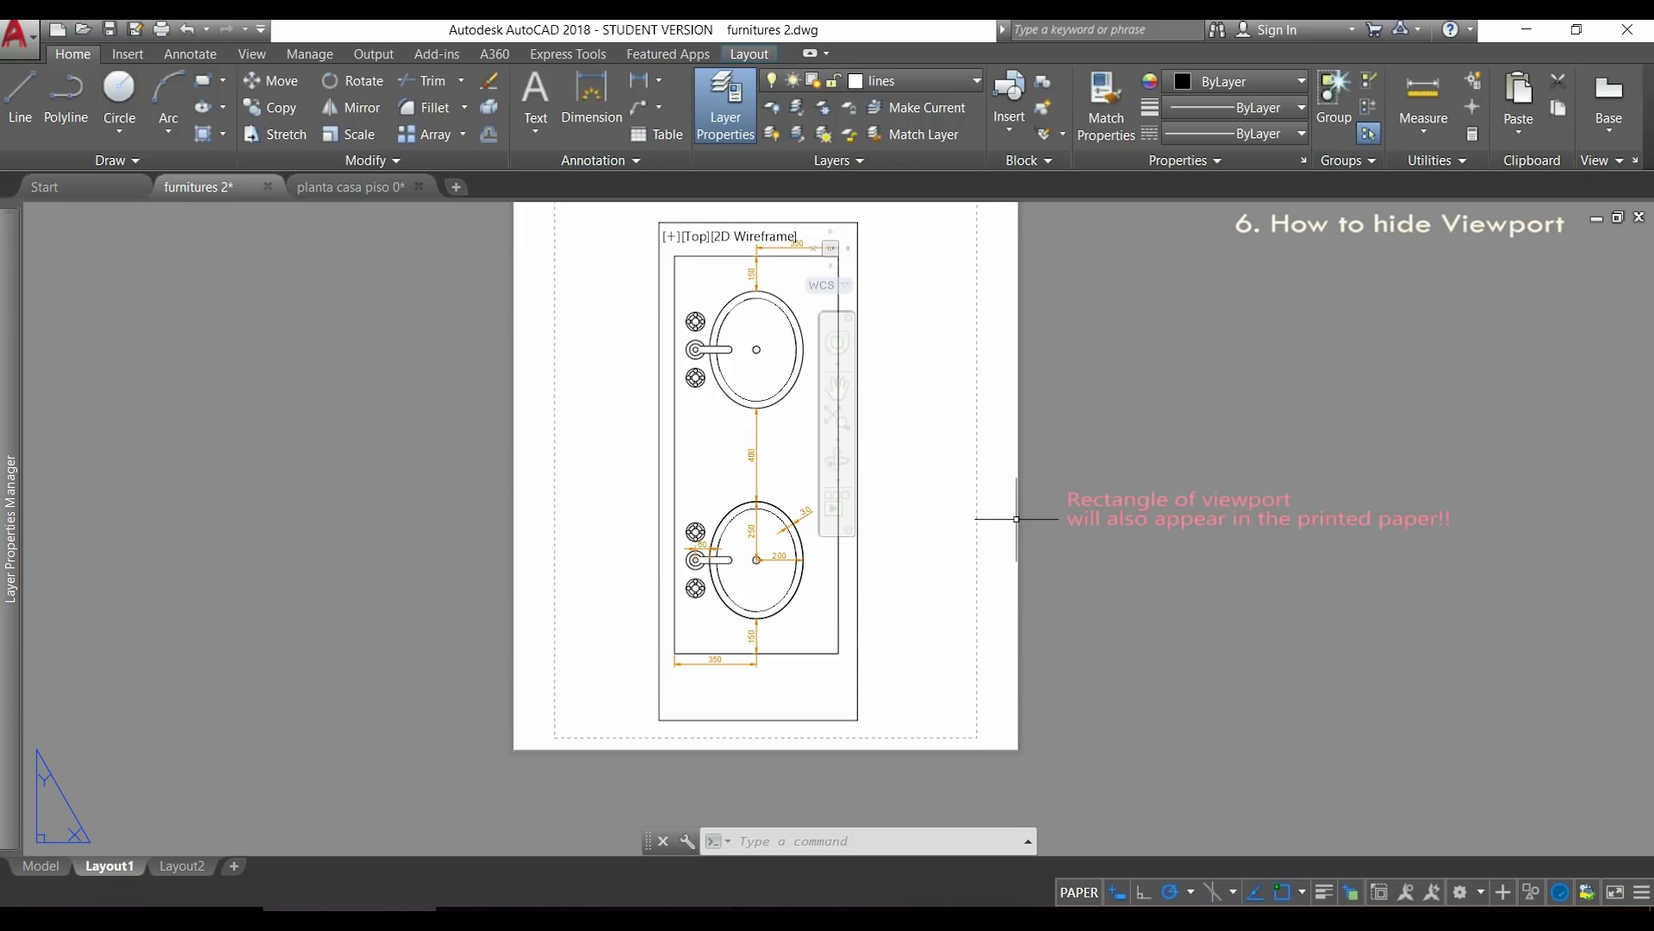
pyautogui.scroll(-2, 1021, 510)
pyautogui.scroll(2, 1021, 510)
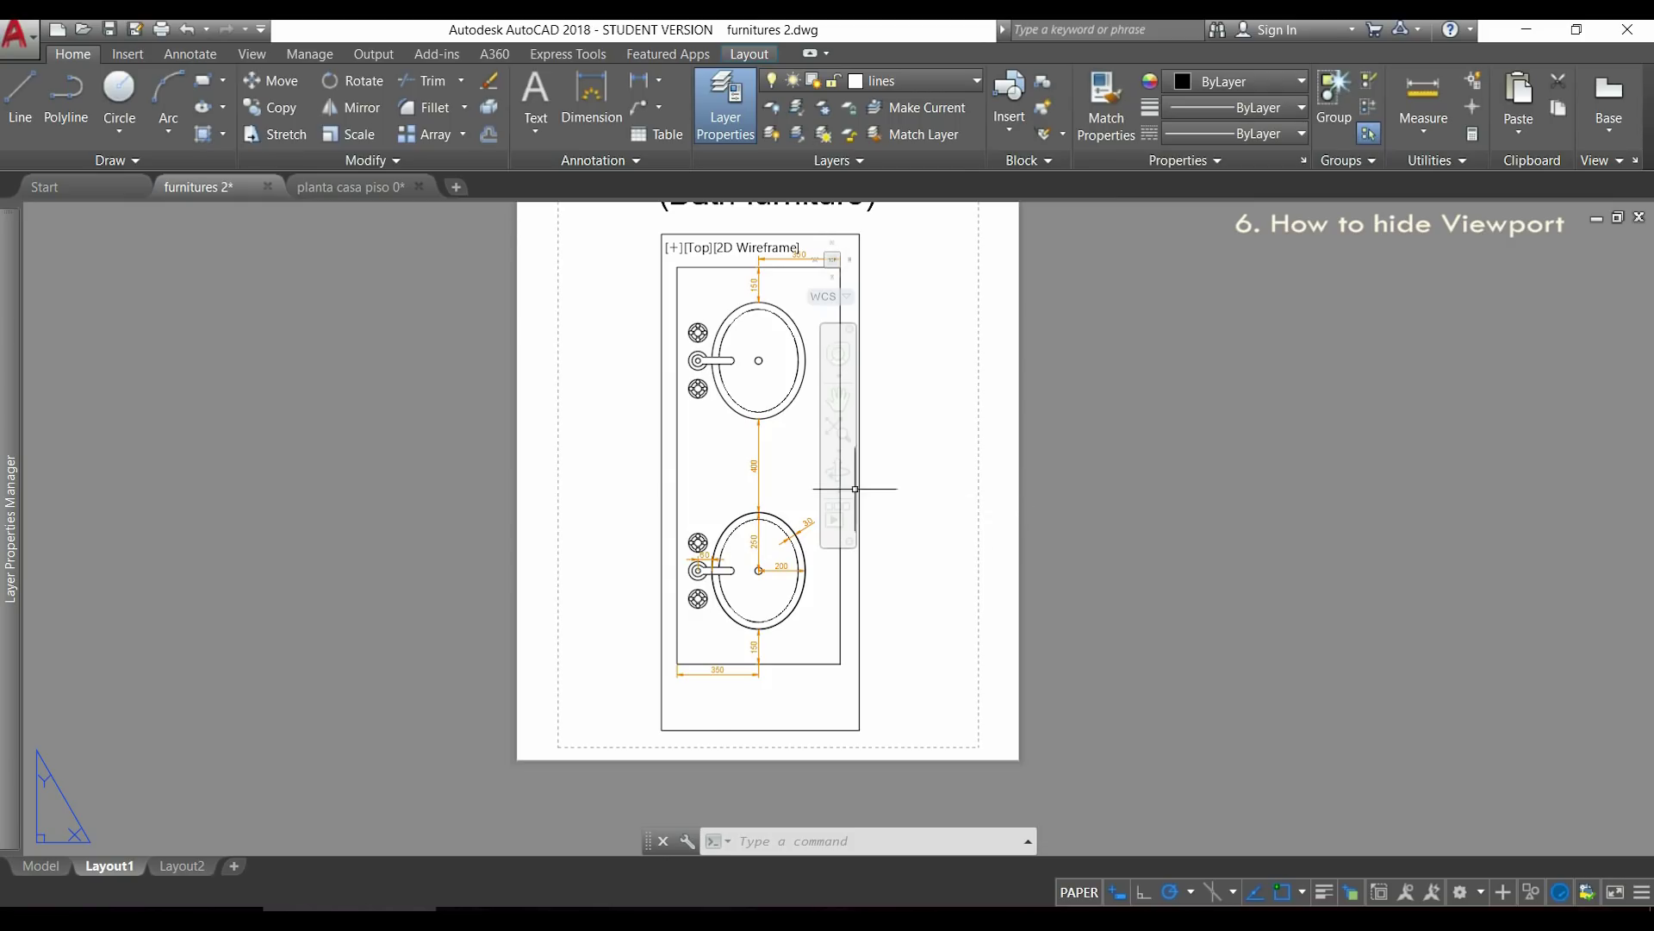
# Create a new layer from the layer list's right-click menu and name it 'viewport'.
pyautogui.moveTo(4, 487)
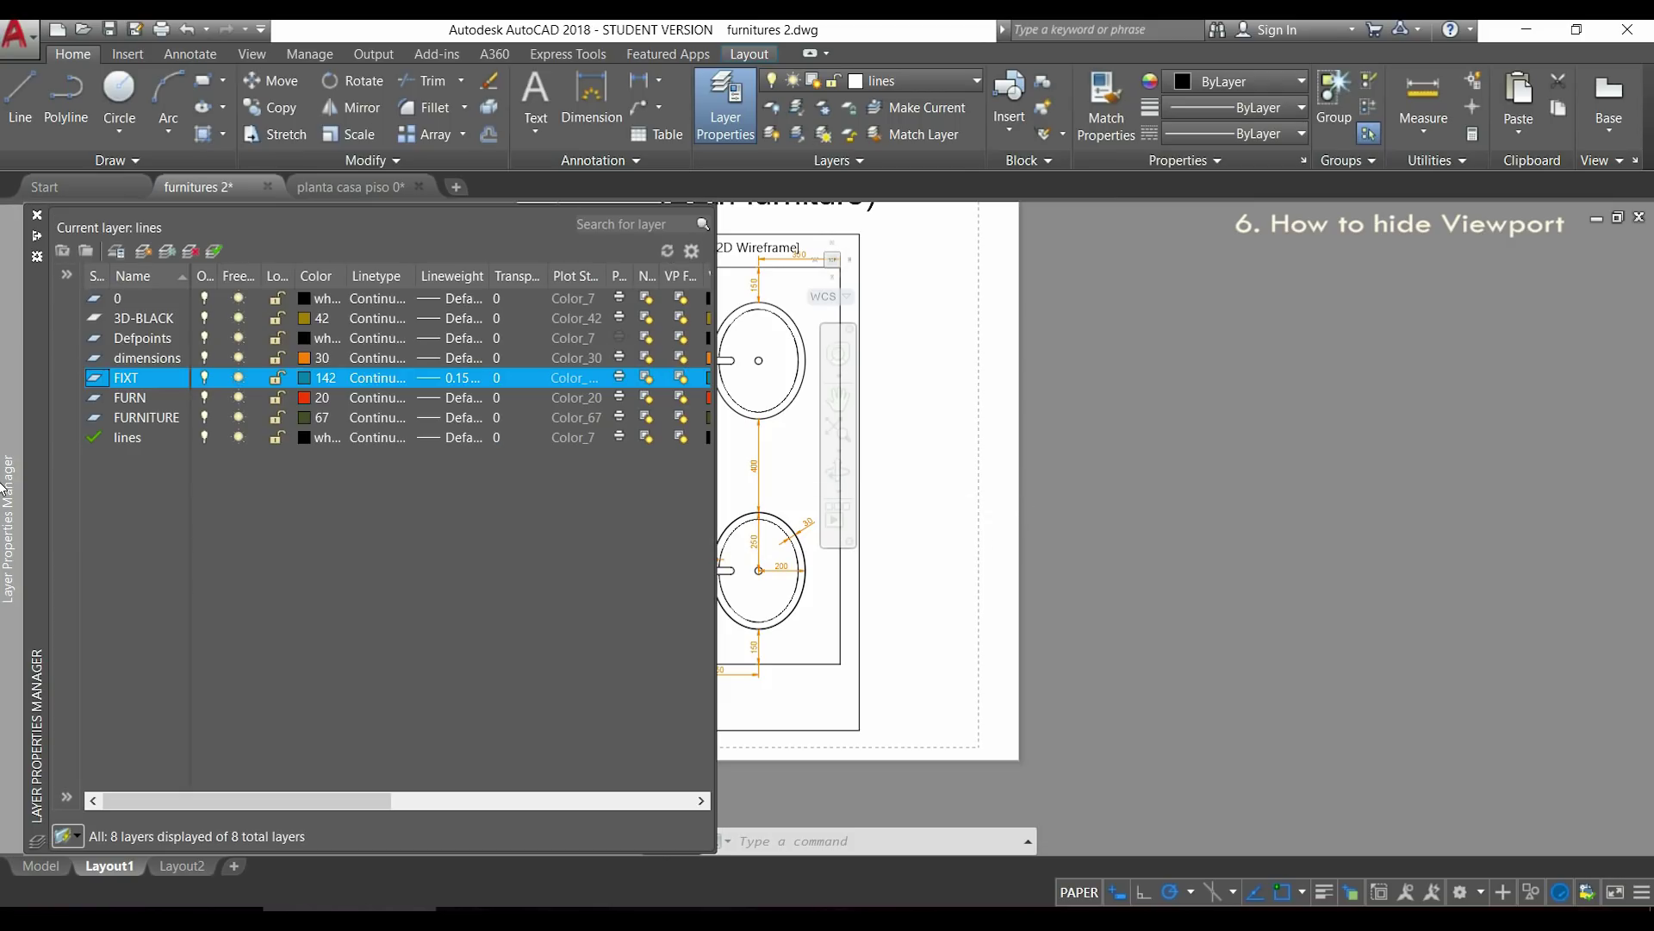
pyautogui.rightClick(119, 479)
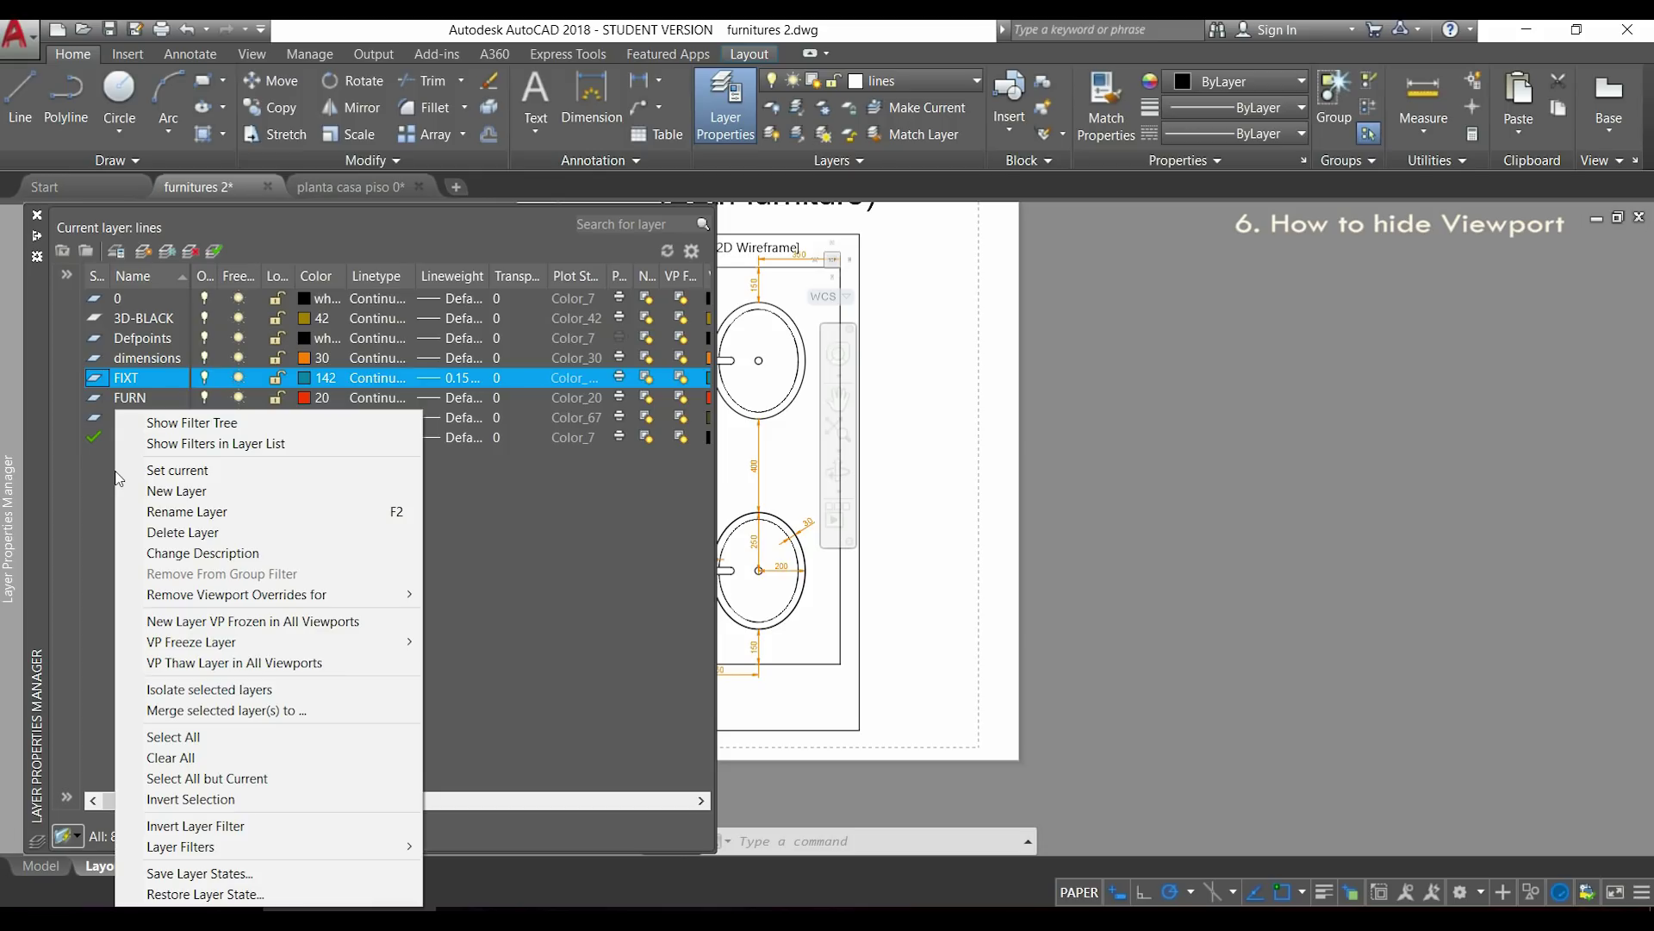
pyautogui.click(177, 490)
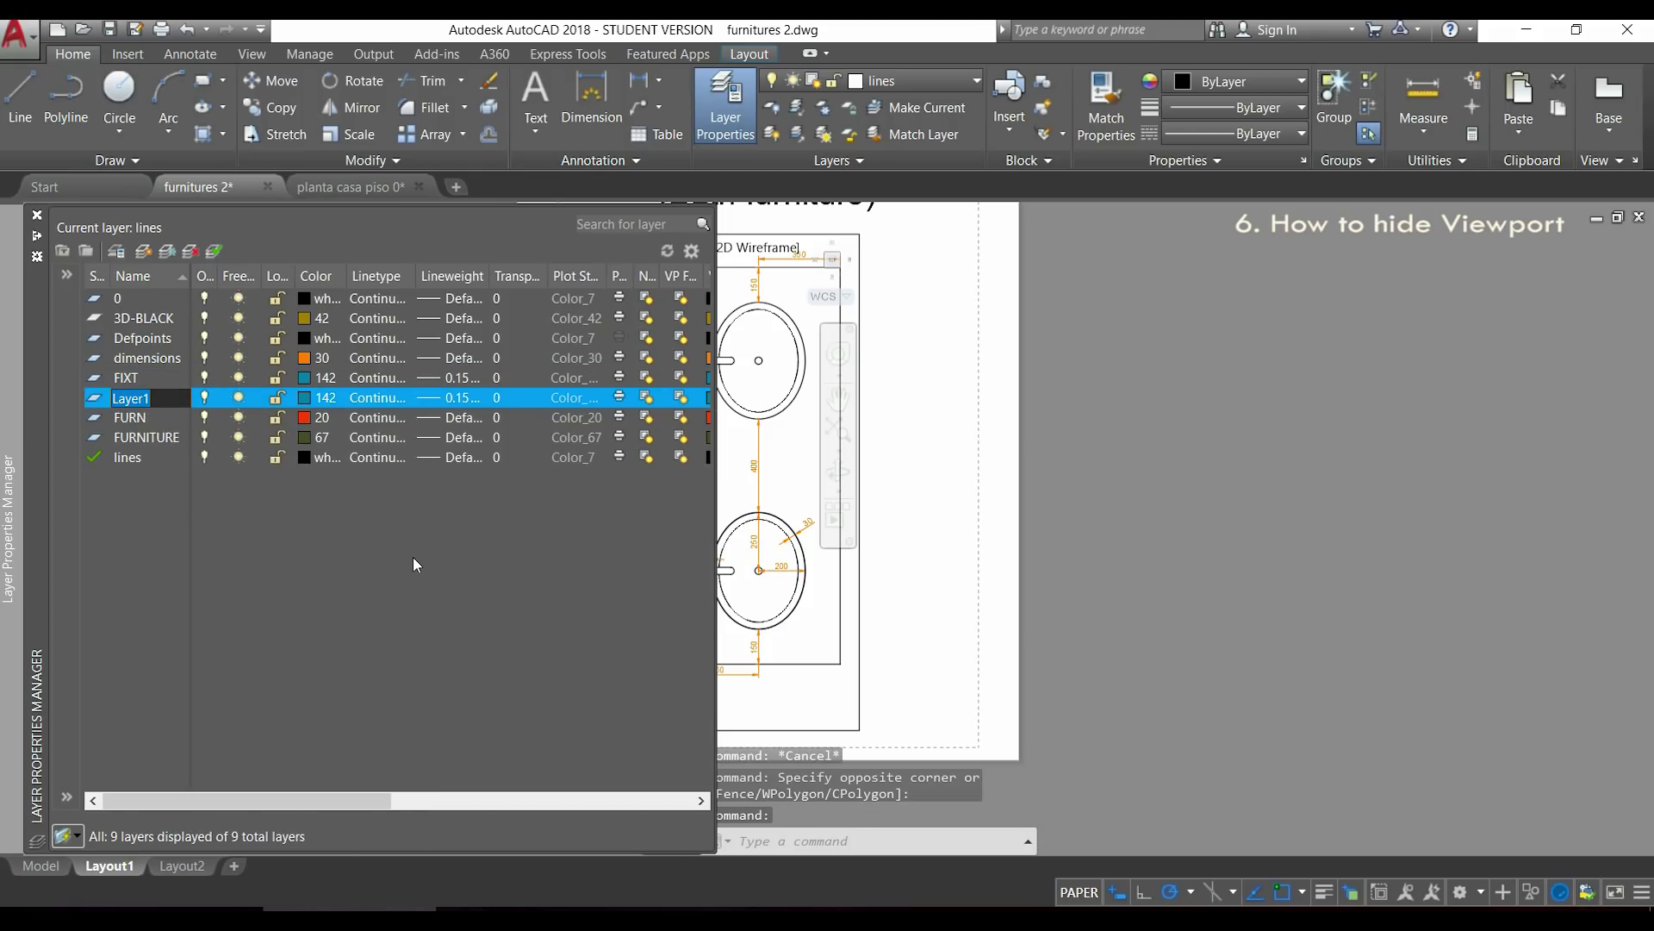
pyautogui.write('view')
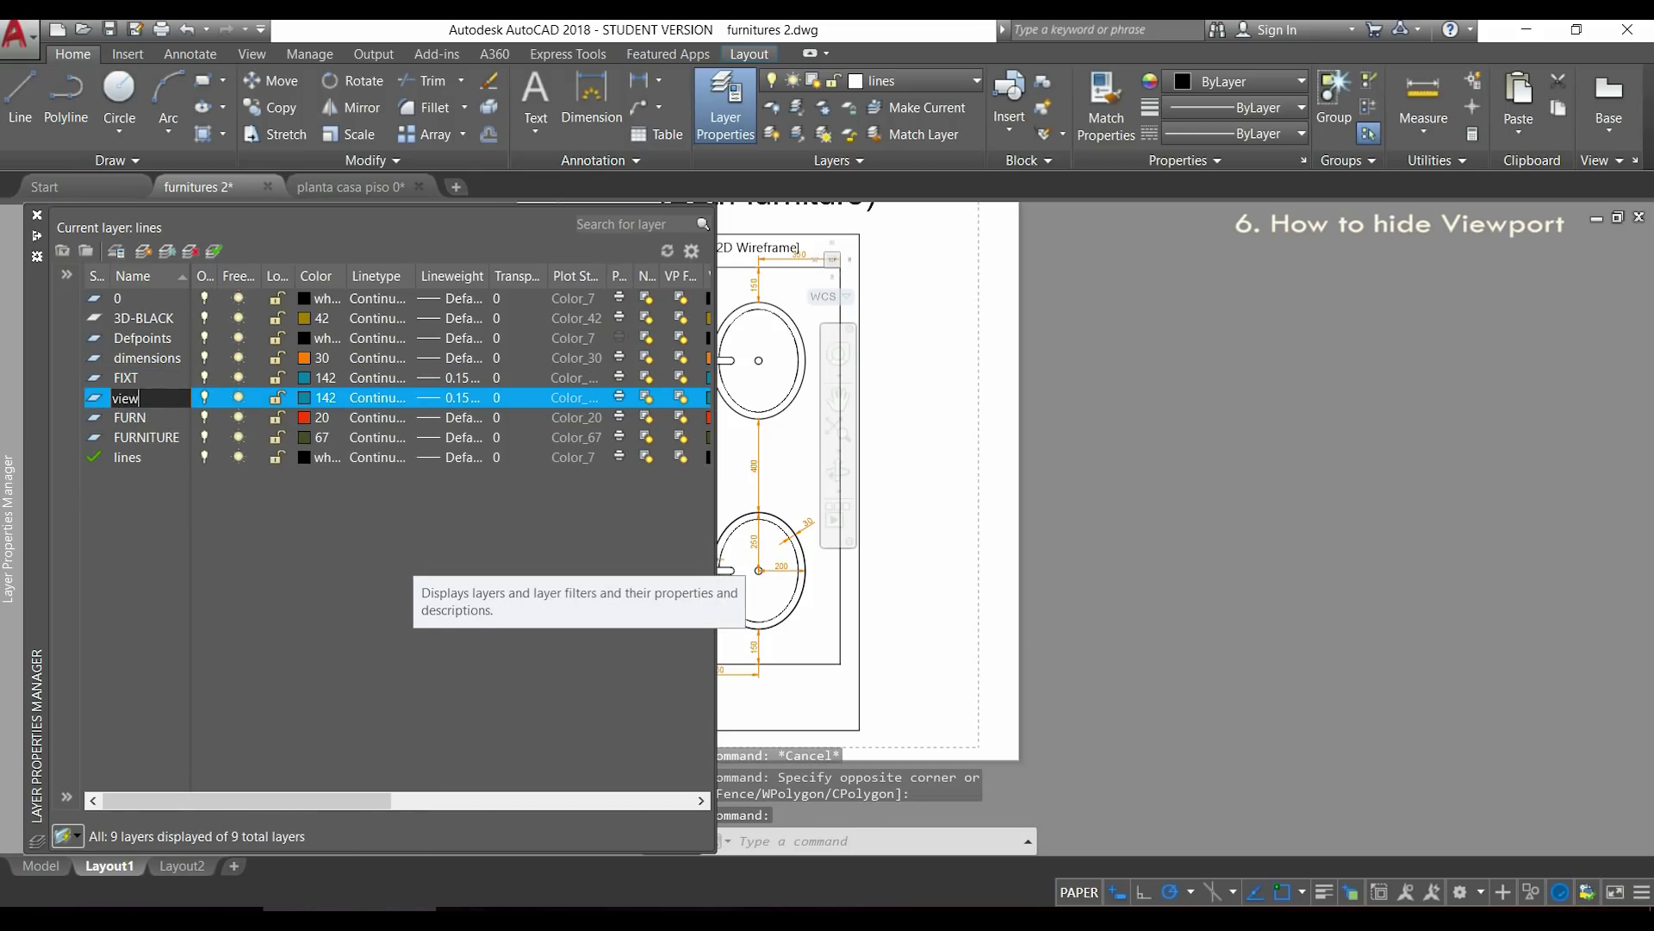
pyautogui.write('port')
pyautogui.press('Return')
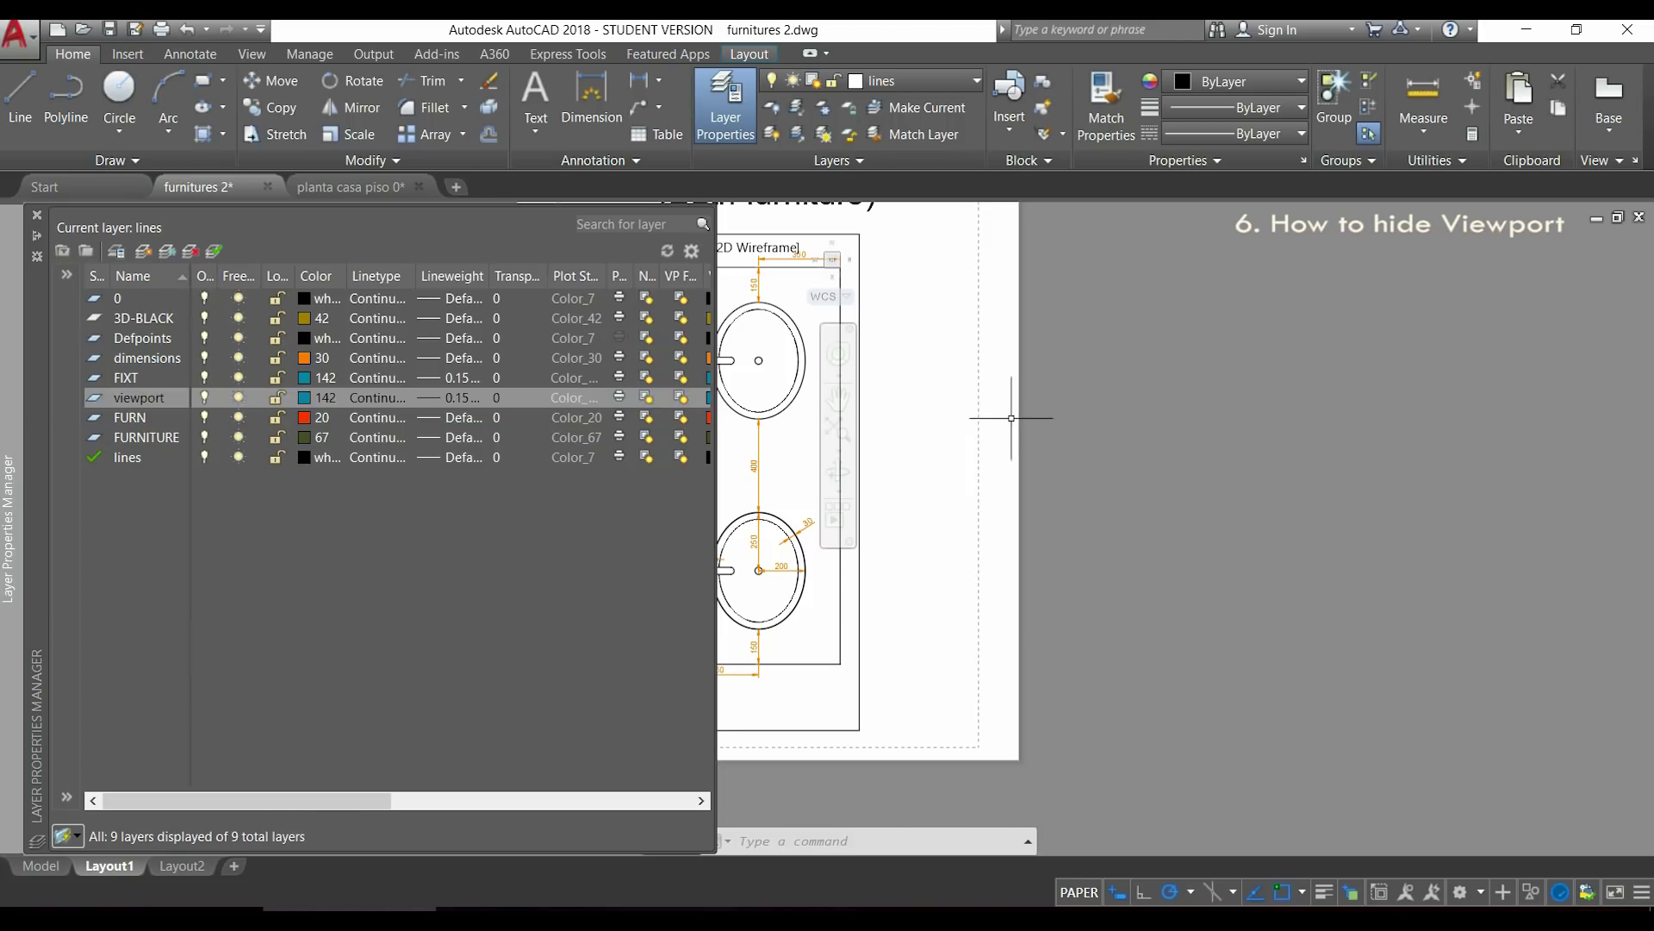
# Move the viewport frame onto the viewport layer.
pyautogui.click(861, 572)
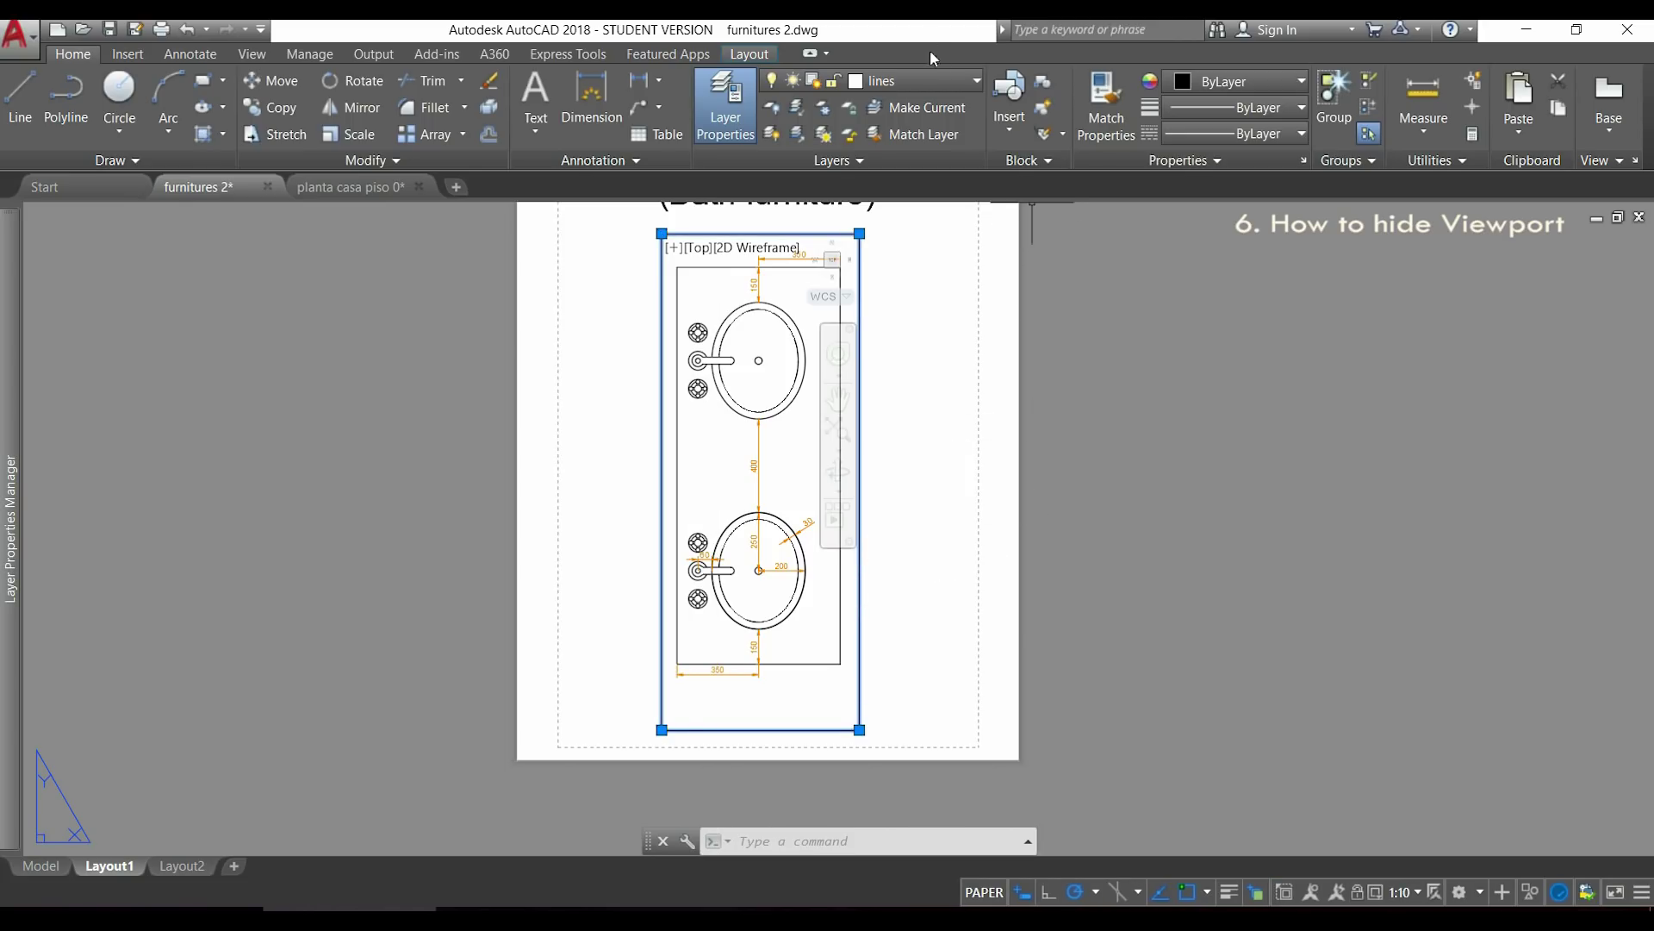
pyautogui.click(948, 80)
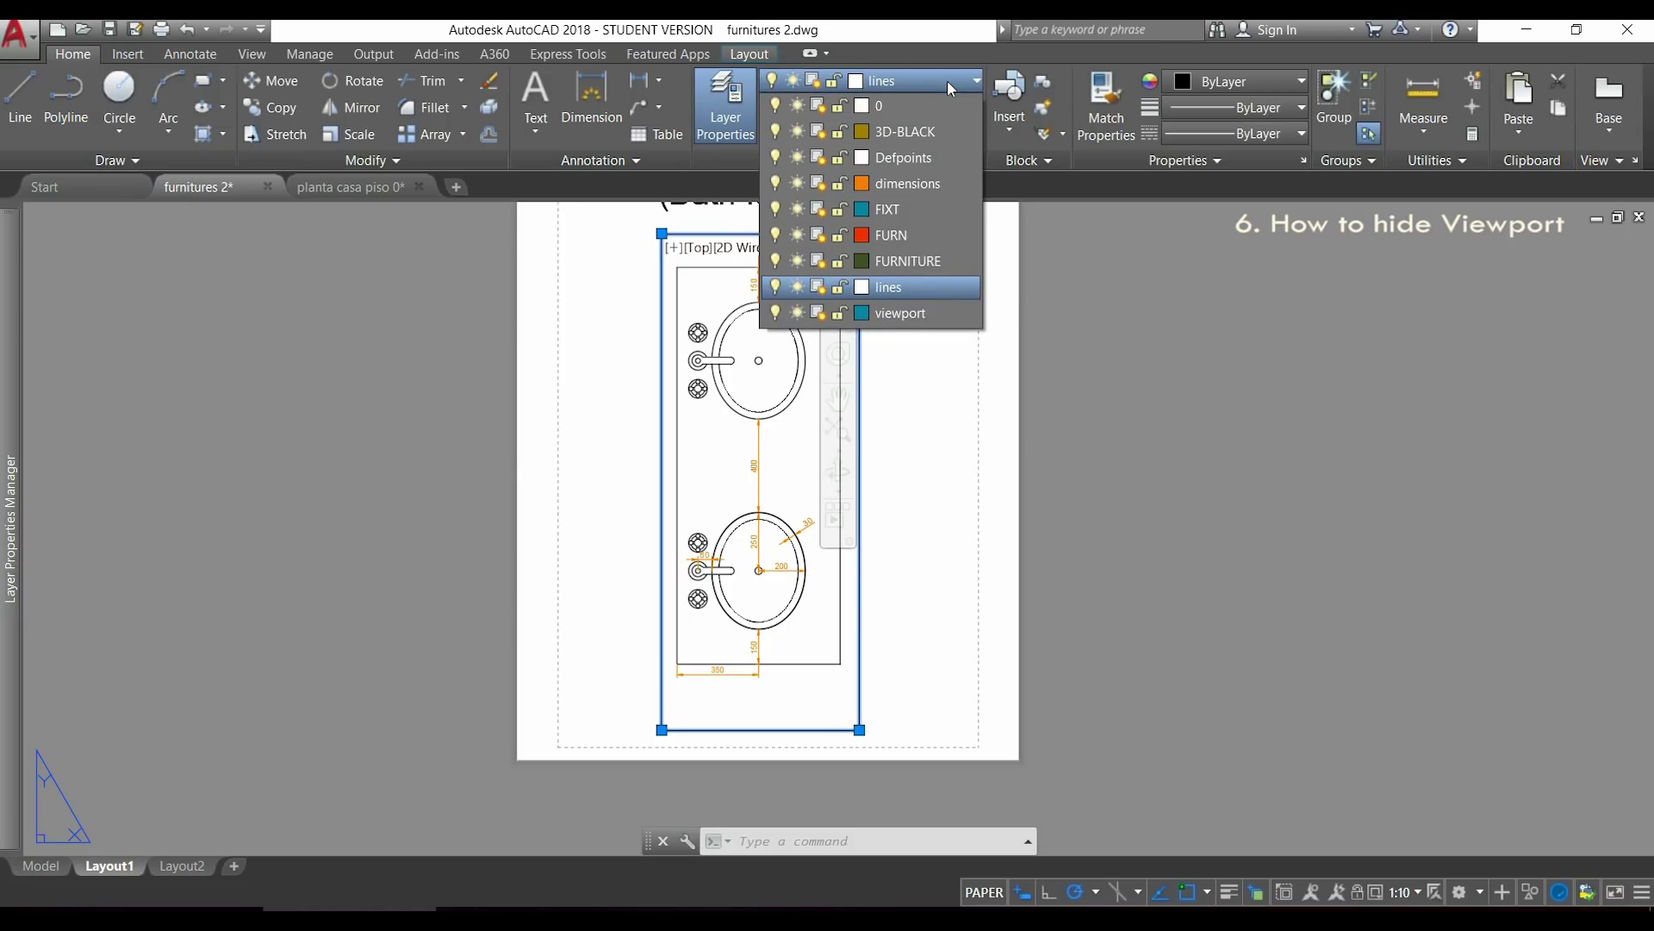
pyautogui.click(941, 314)
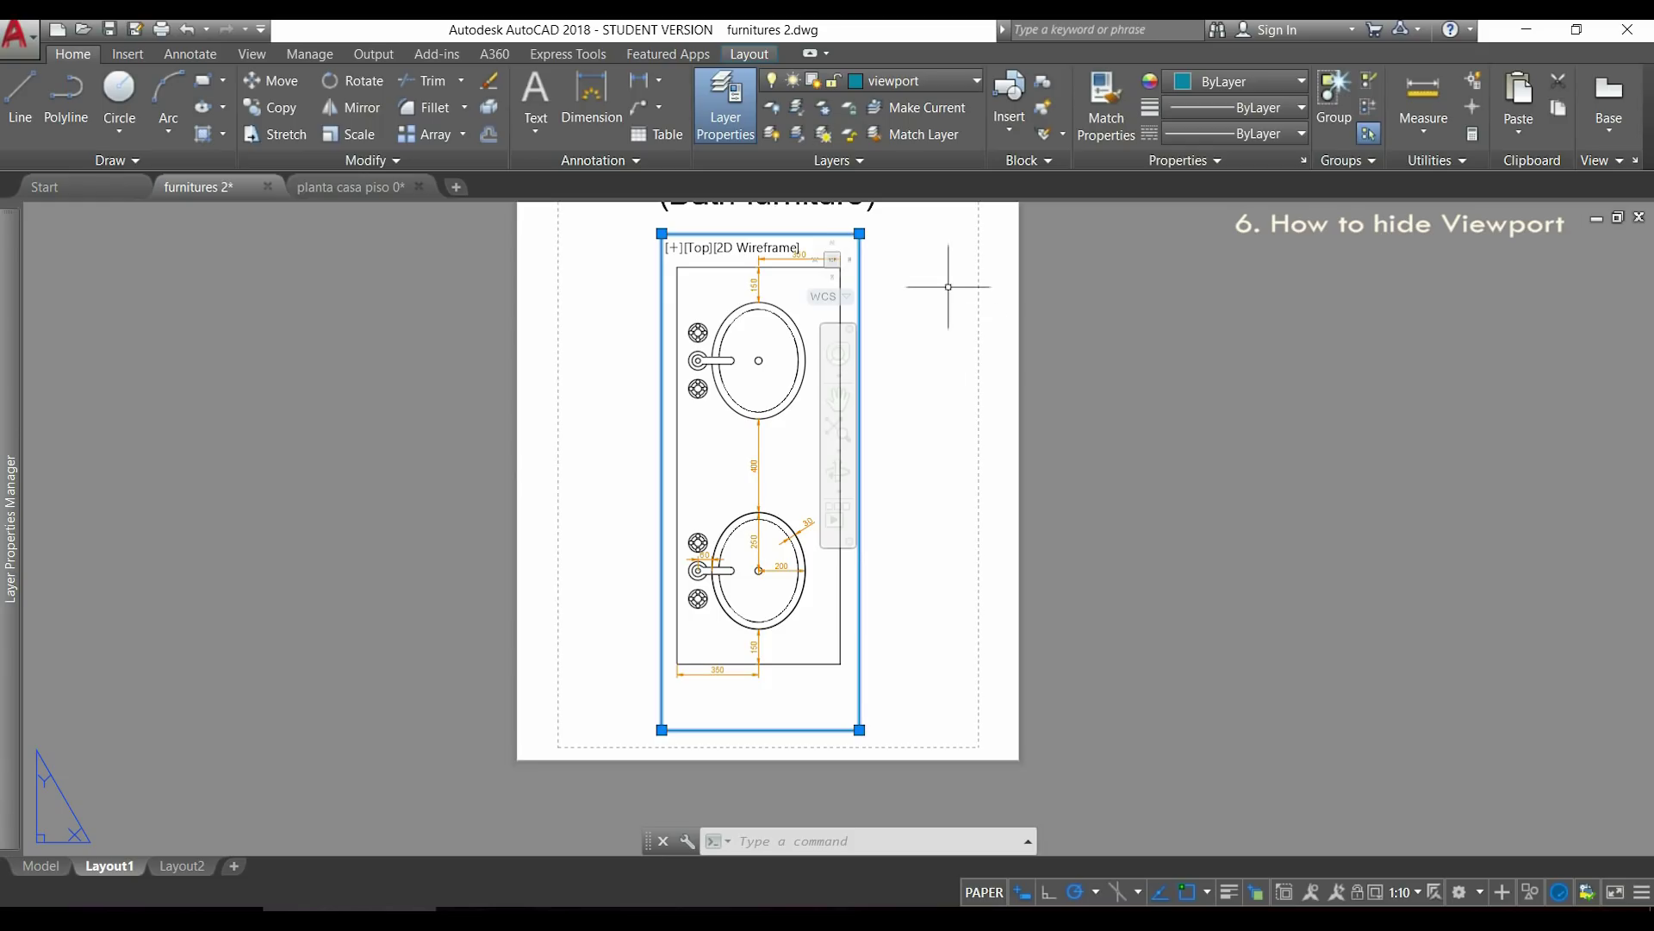
# Freeze the viewport layer to hide the frame, then pan to show the whole title.
pyautogui.click(794, 79)
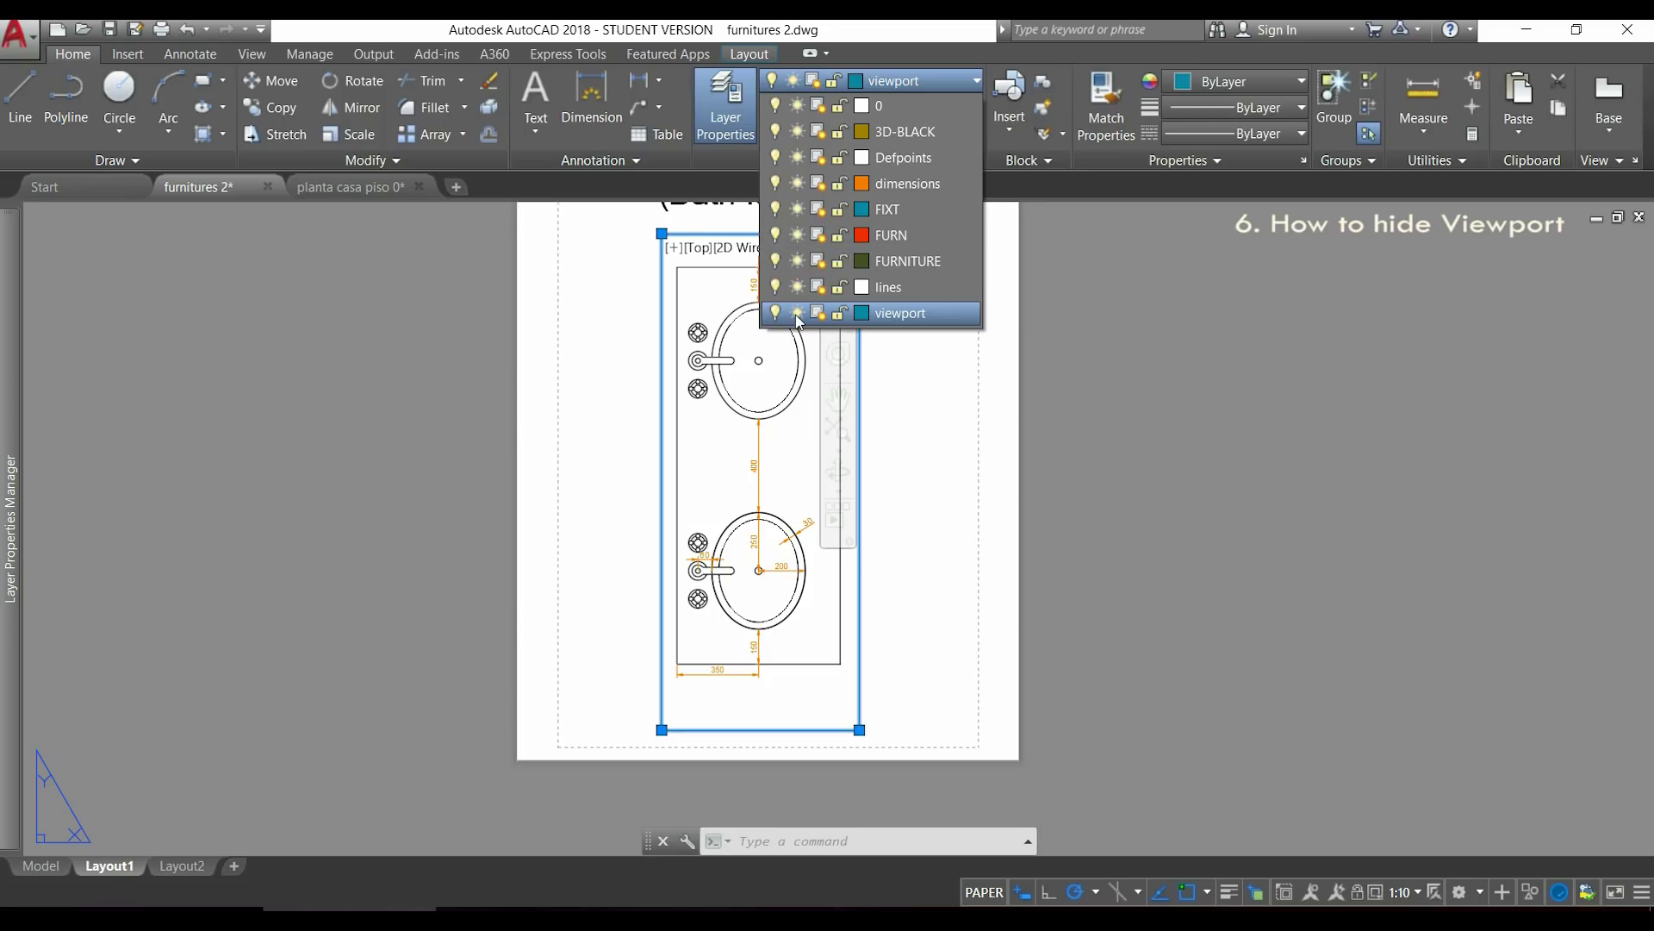
pyautogui.click(797, 314)
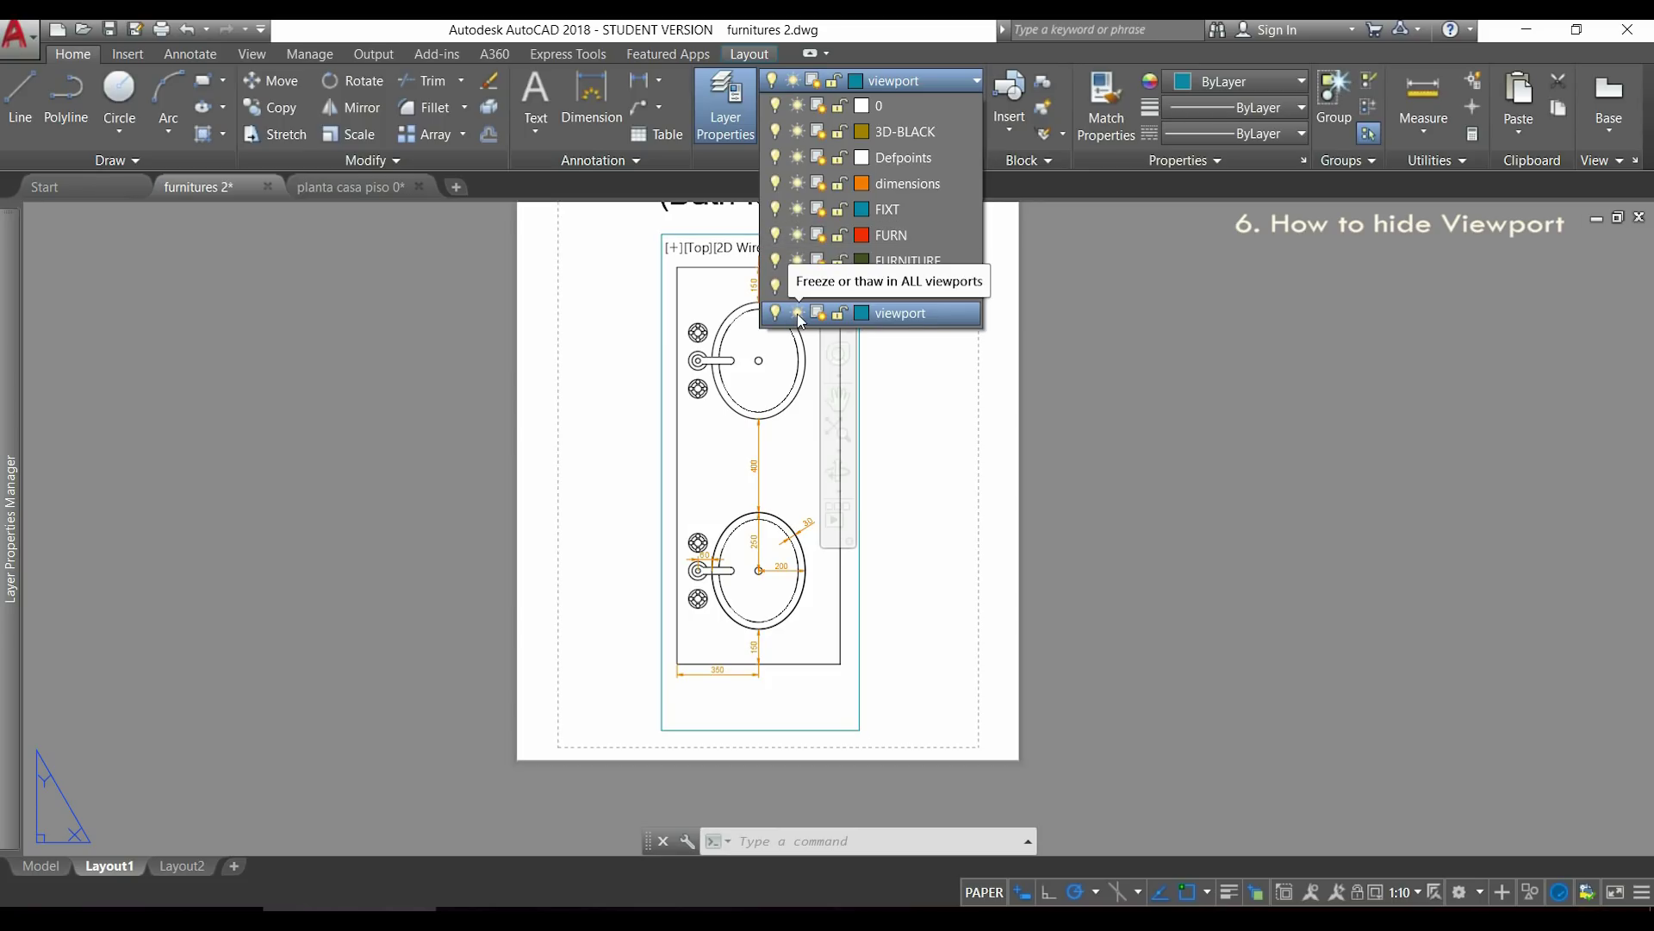
pyautogui.click(797, 313)
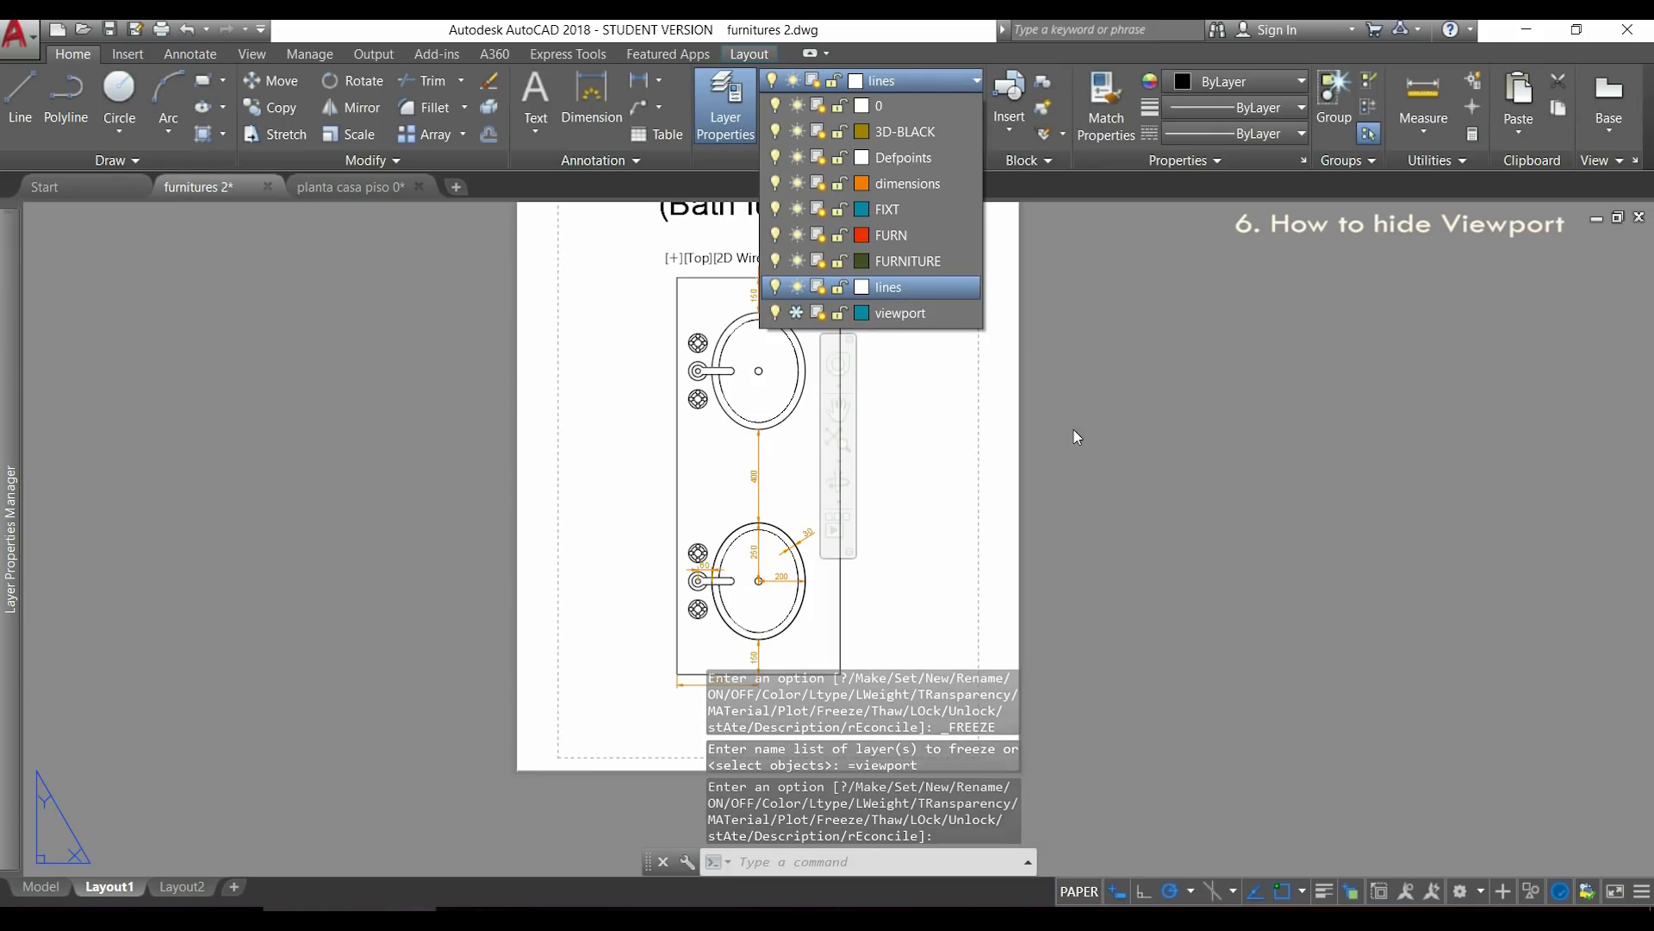
pyautogui.click(1003, 436)
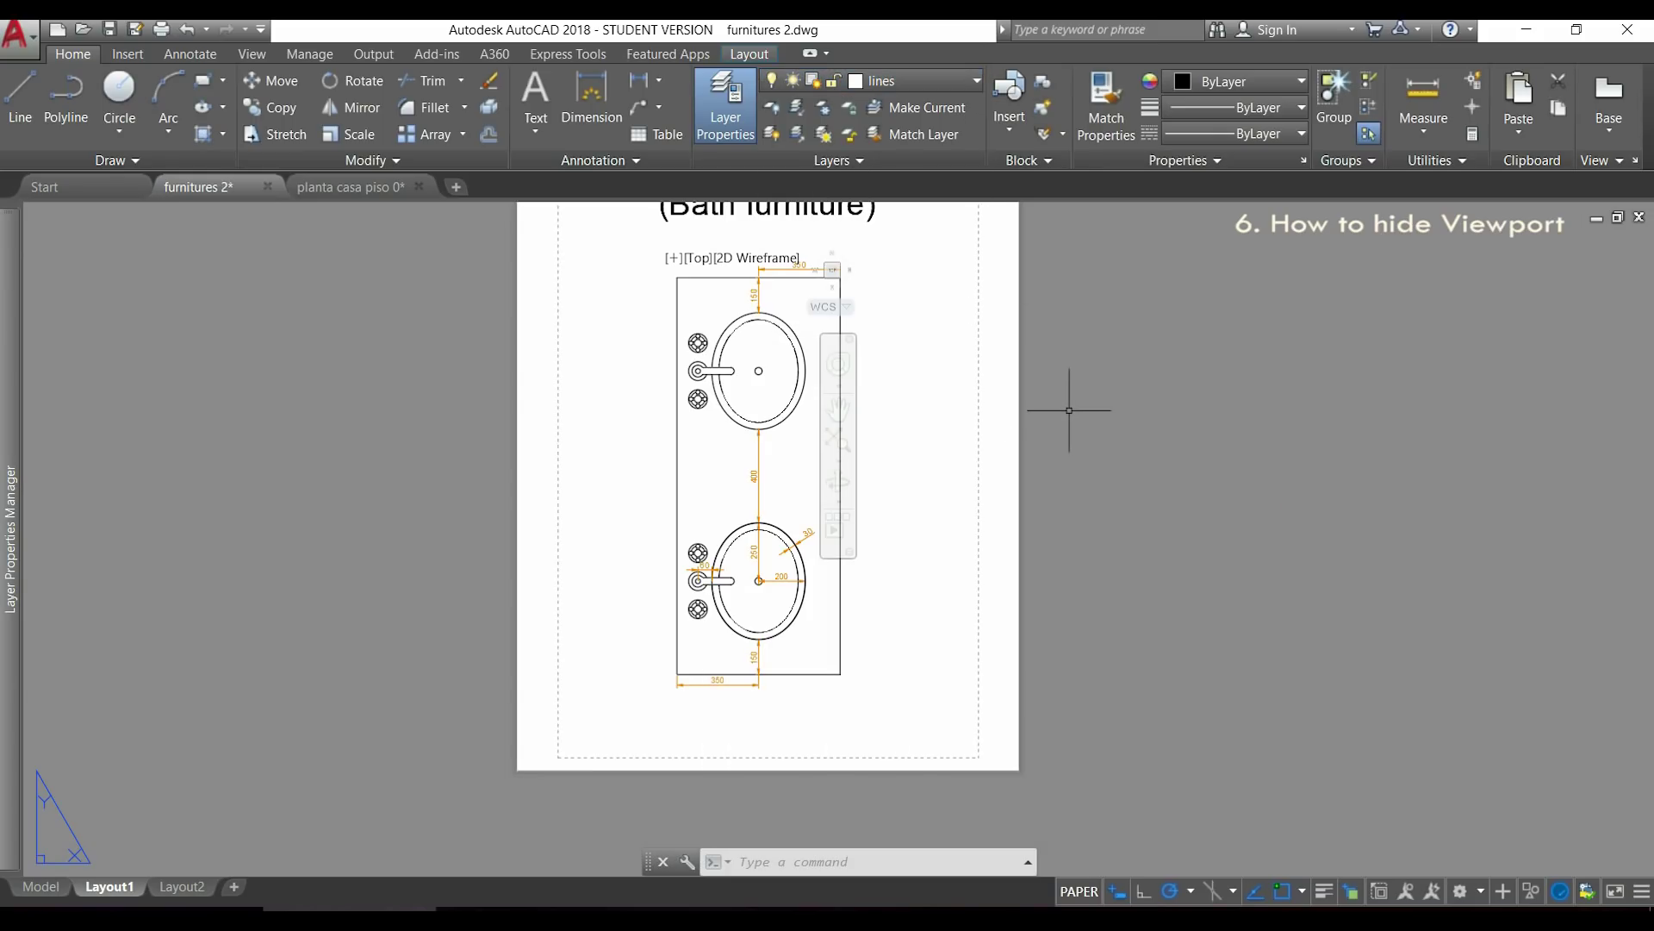
pyautogui.moveTo(1026, 296); pyautogui.dragTo(1035, 369, button='middle')
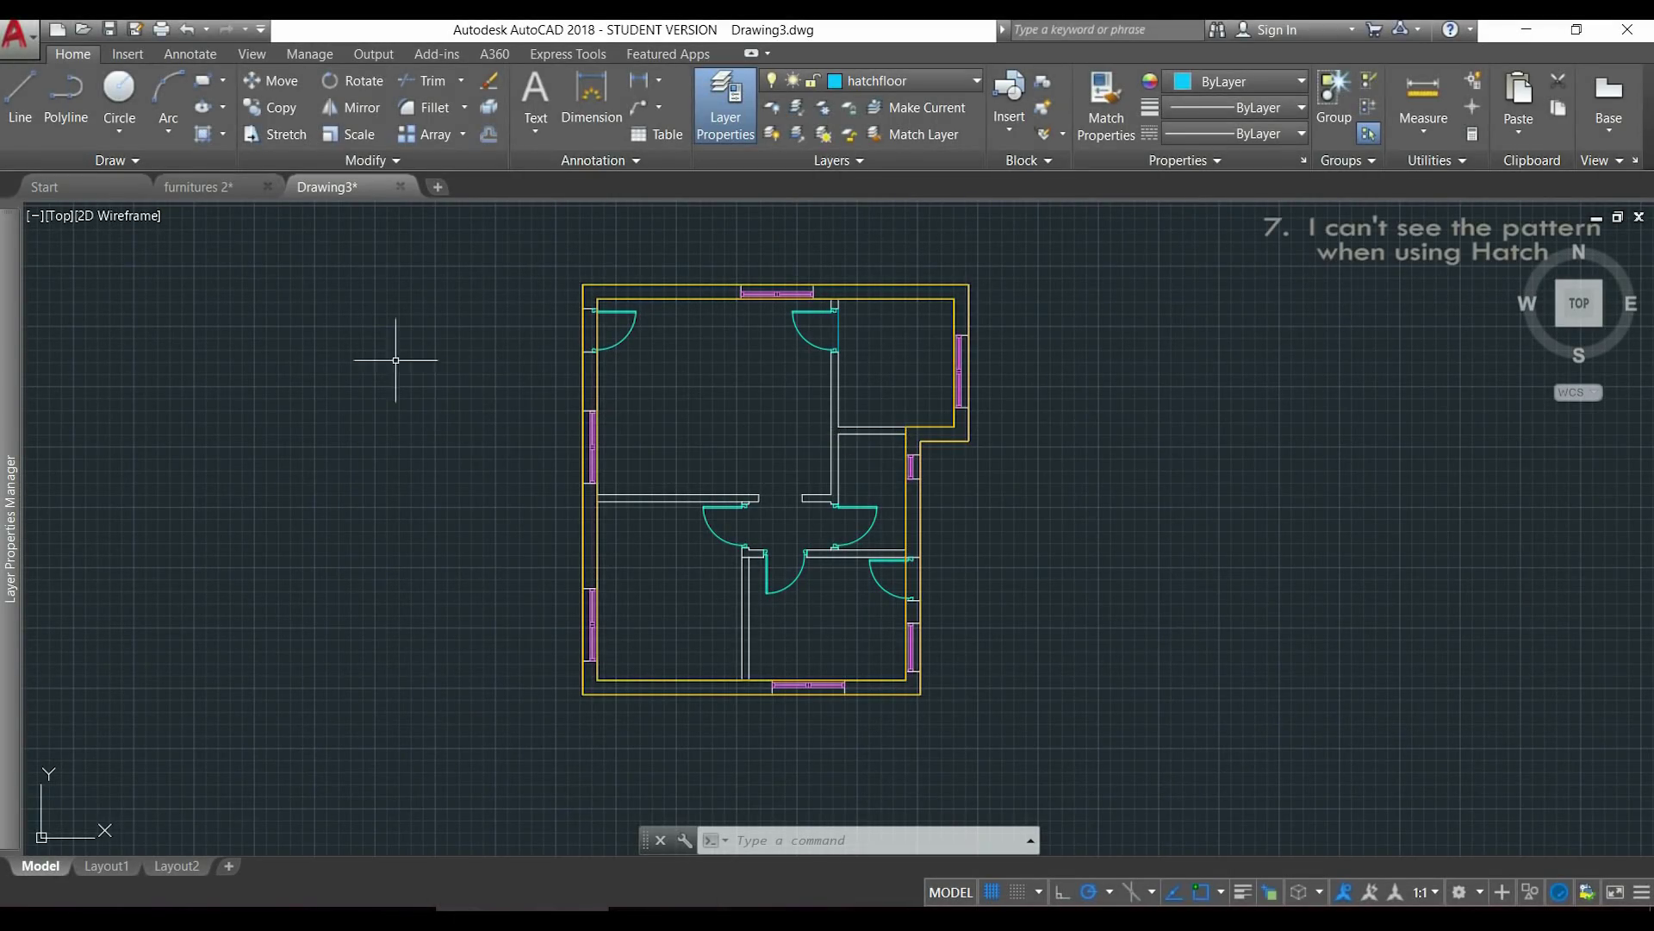
# Hatch the top-right room of Drawing3's floor plan with the ANSI37 pattern.
pyautogui.click(204, 135)
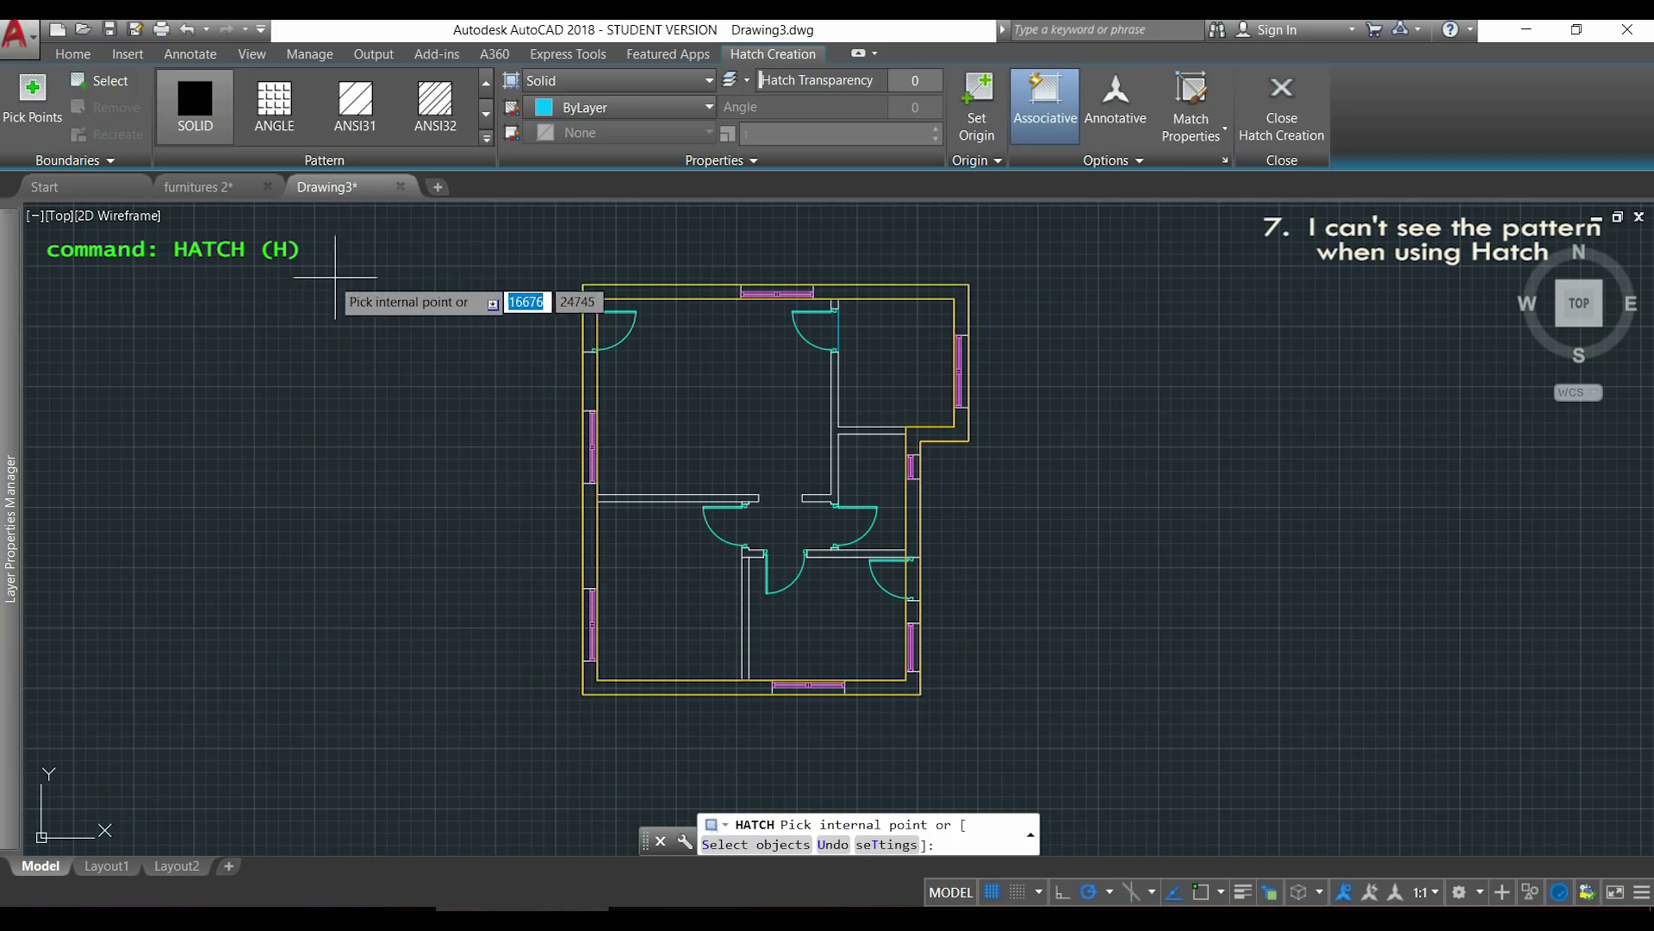
pyautogui.click(487, 139)
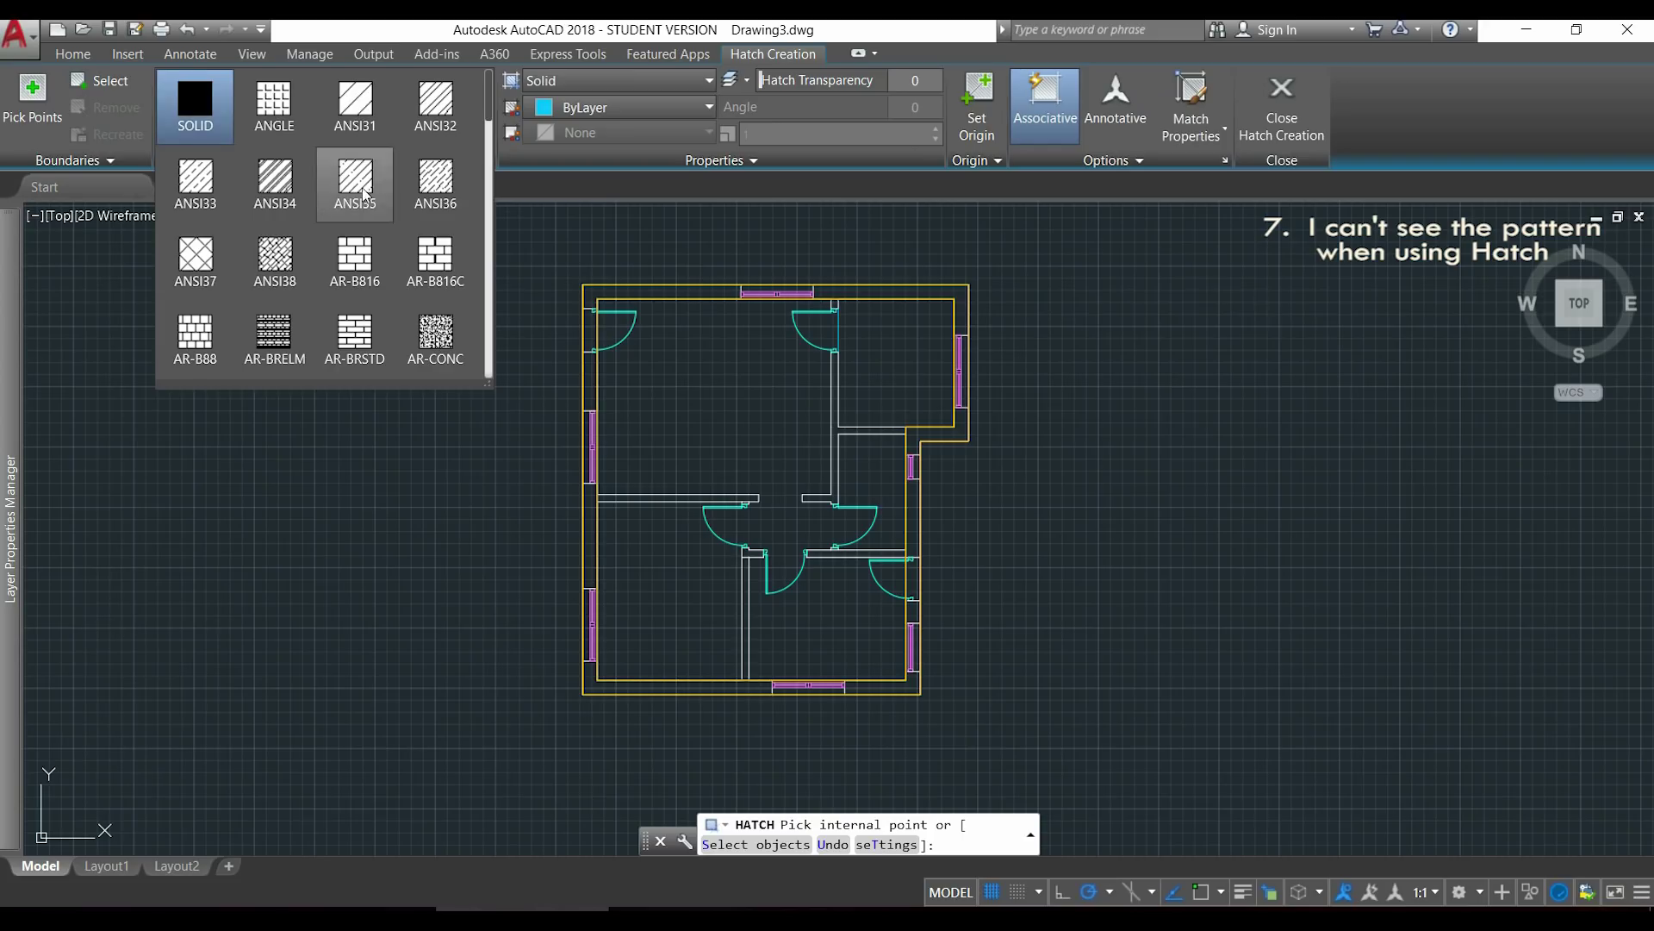
pyautogui.click(203, 263)
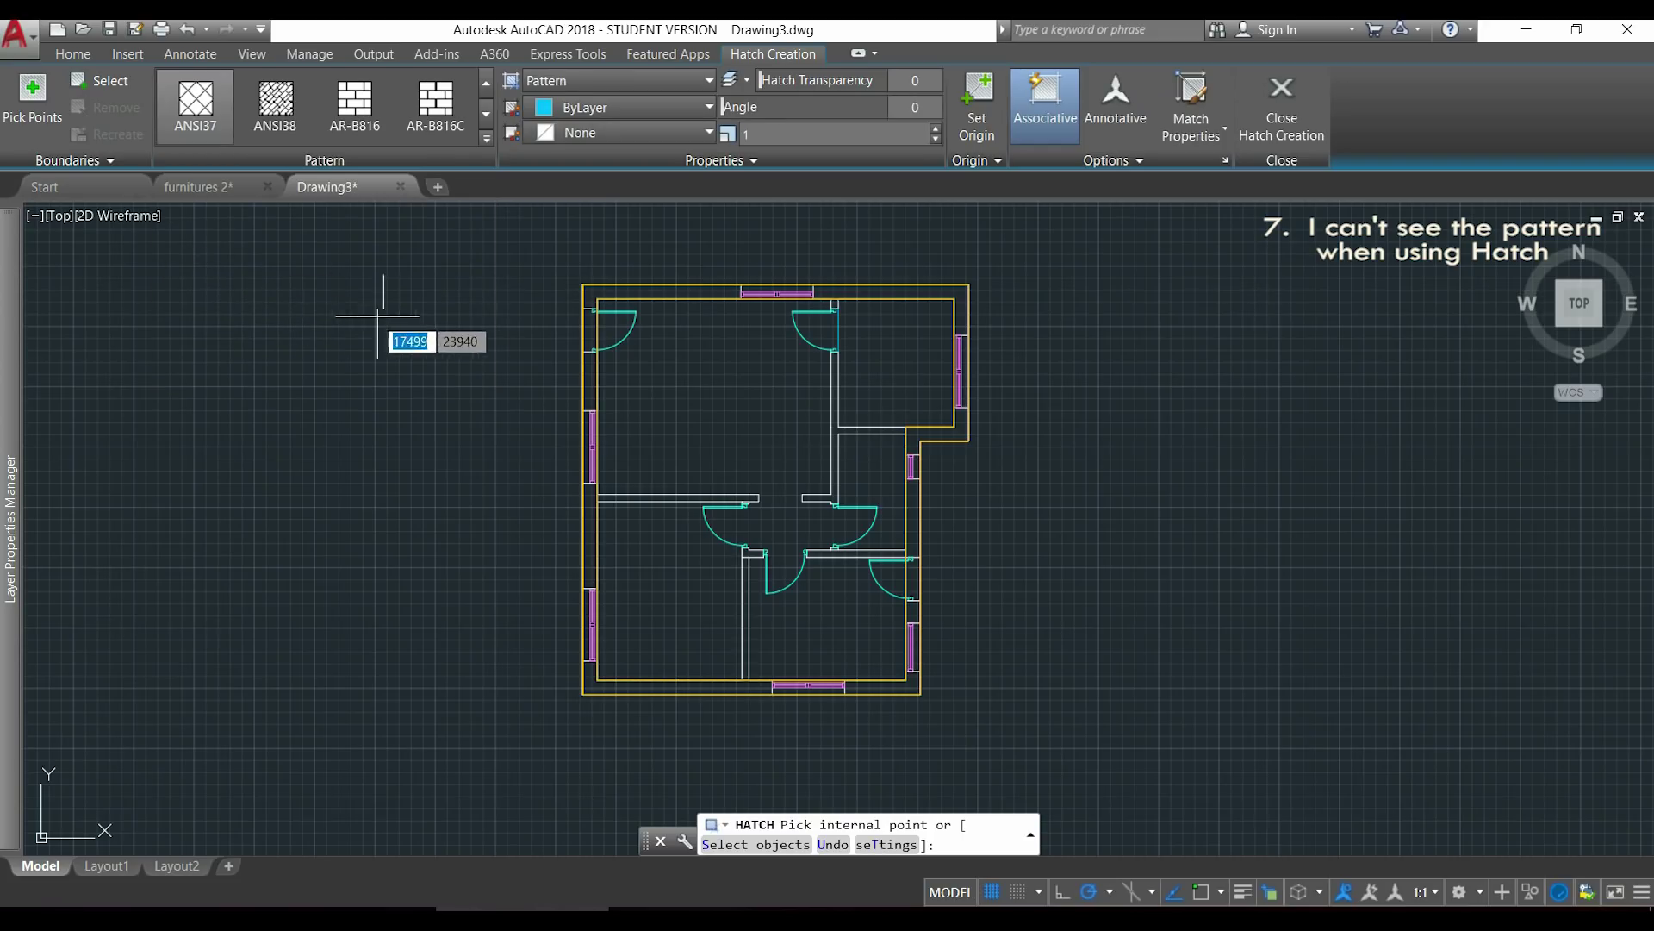
pyautogui.click(920, 376)
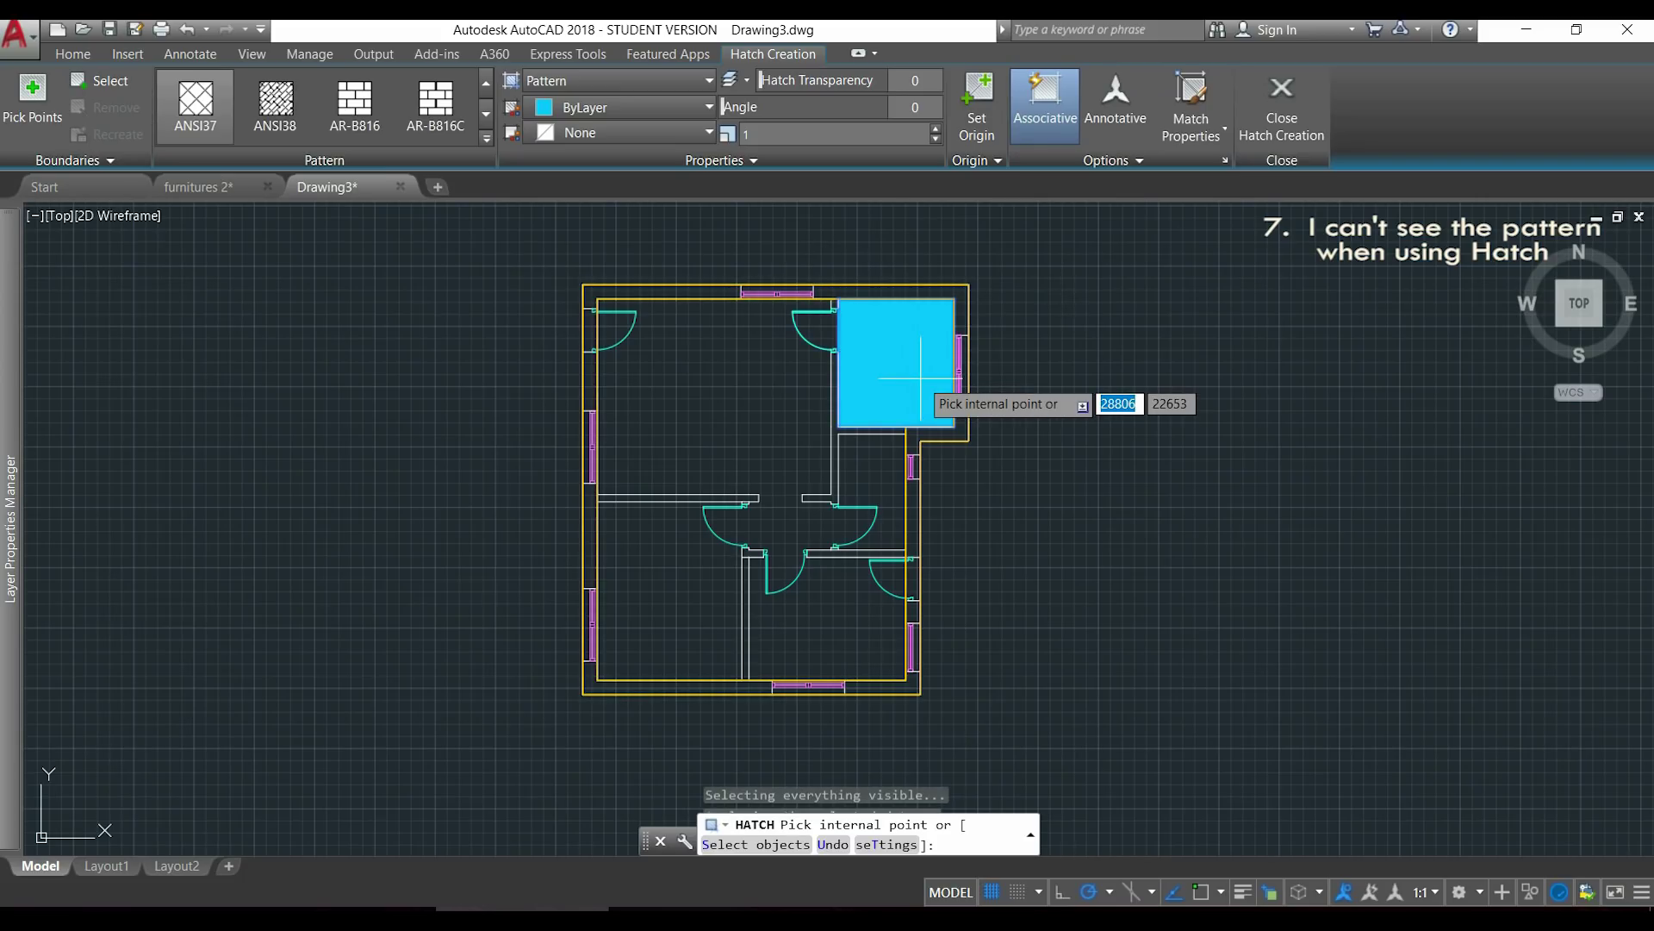
pyautogui.press('Return')
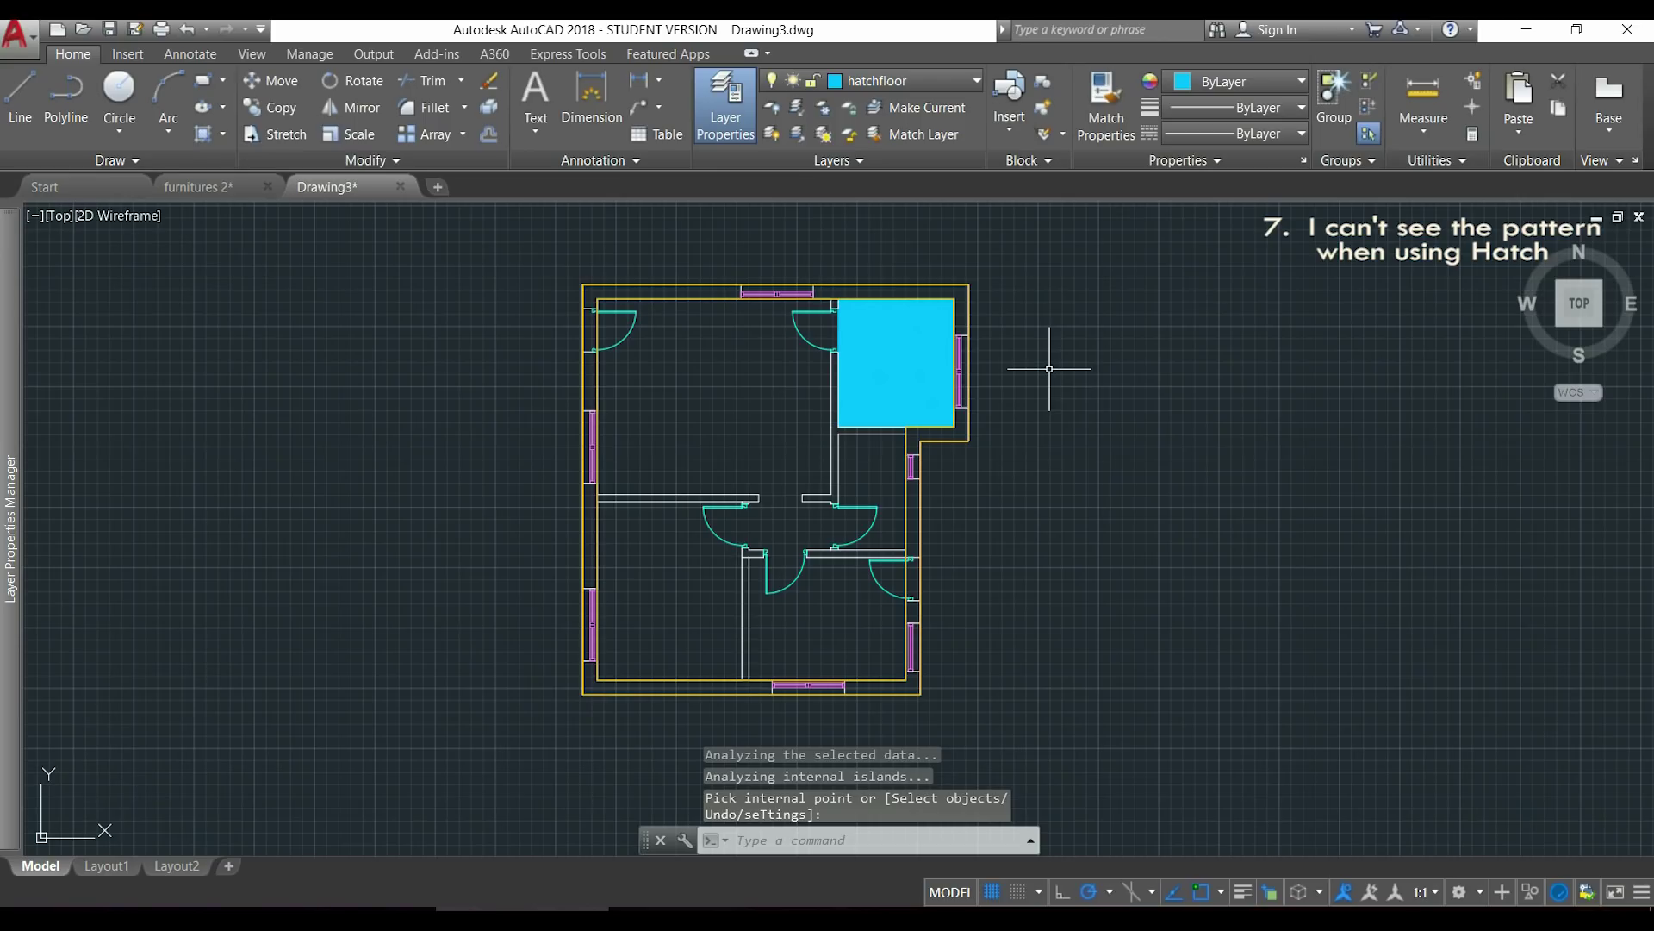
# Change the room hatch's pattern scale to 100 so the ANSI37 crosshatch appears.
pyautogui.click(866, 369)
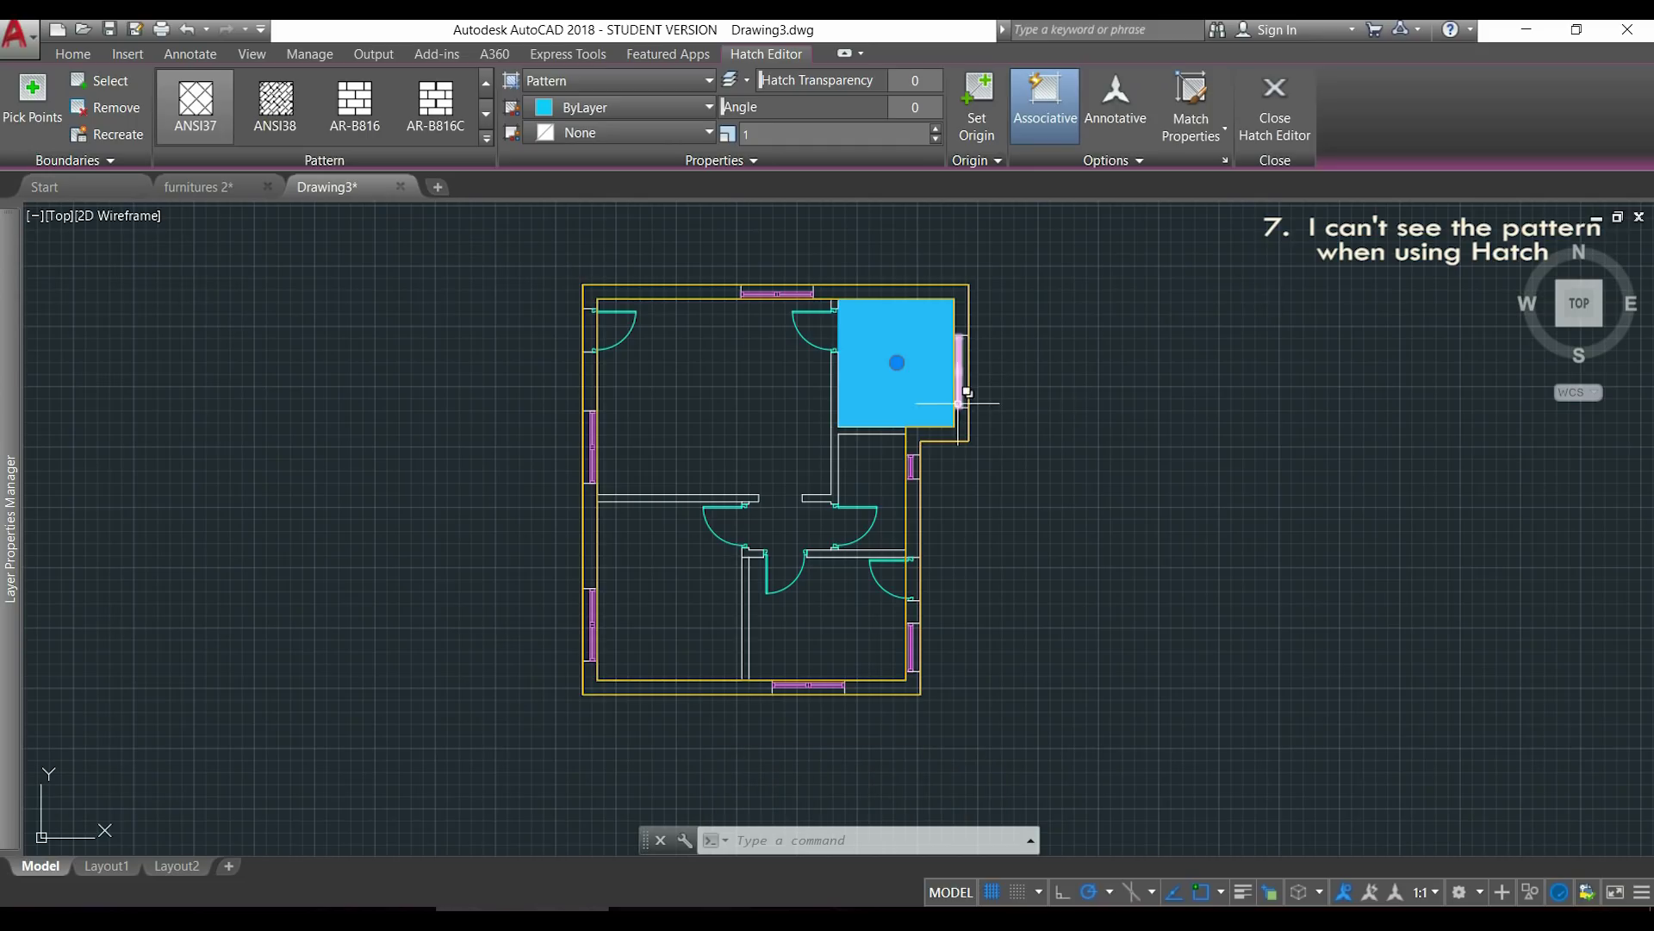
pyautogui.scroll(10, 965, 397)
pyautogui.scroll(5, 712, 419)
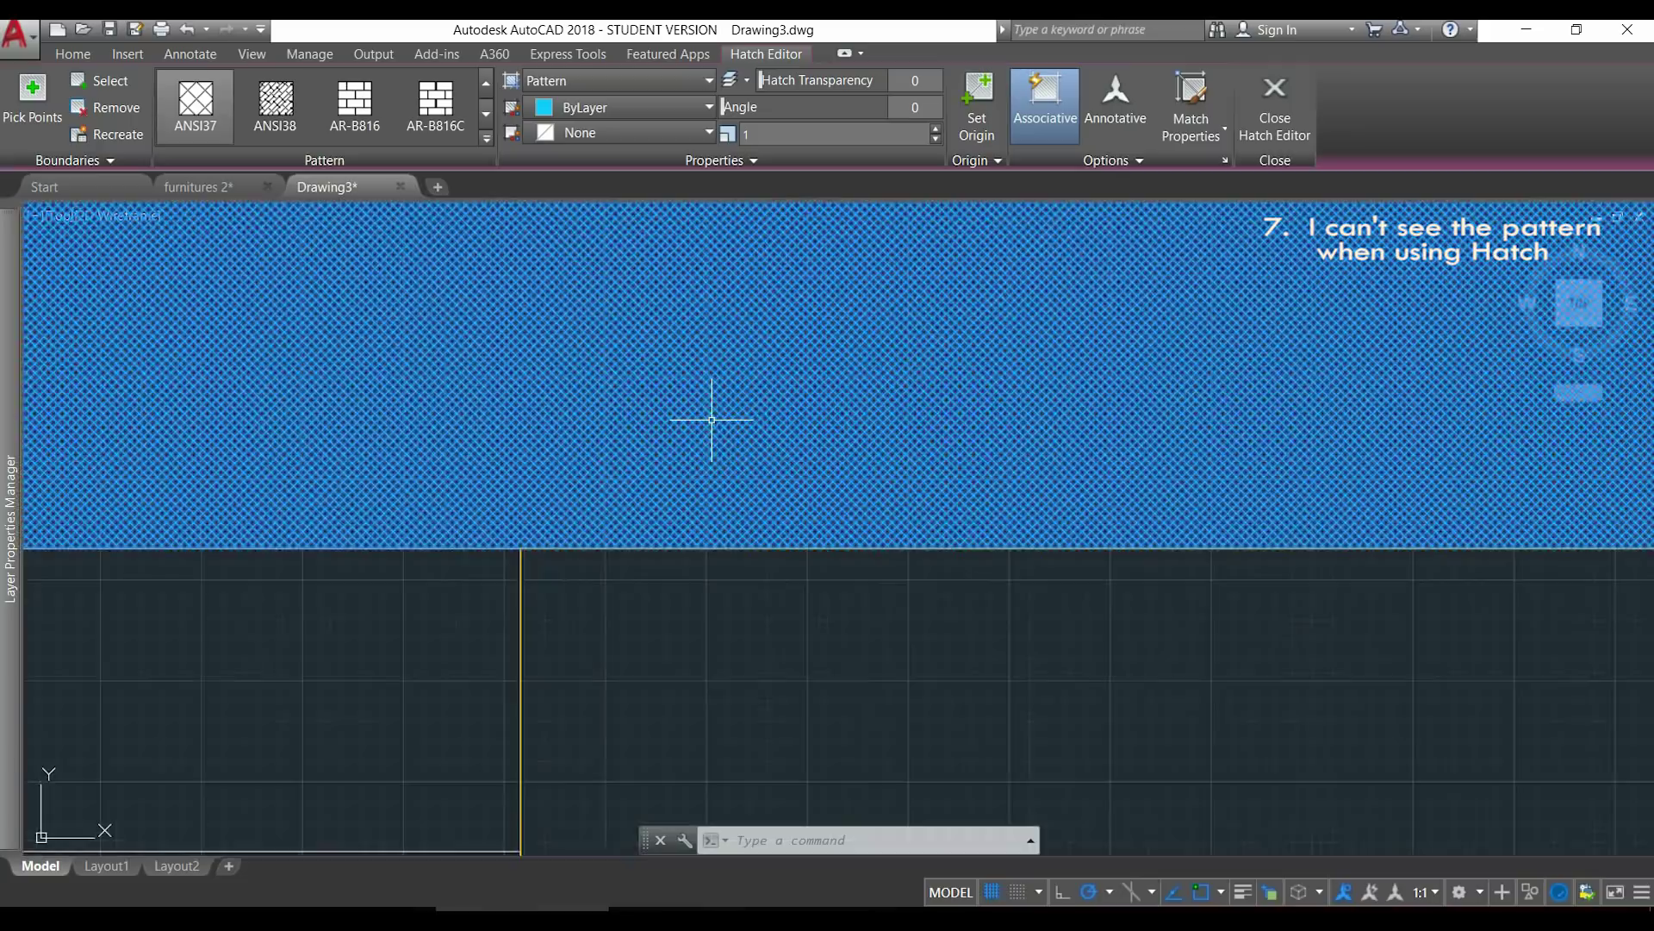
pyautogui.scroll(-8, 710, 464)
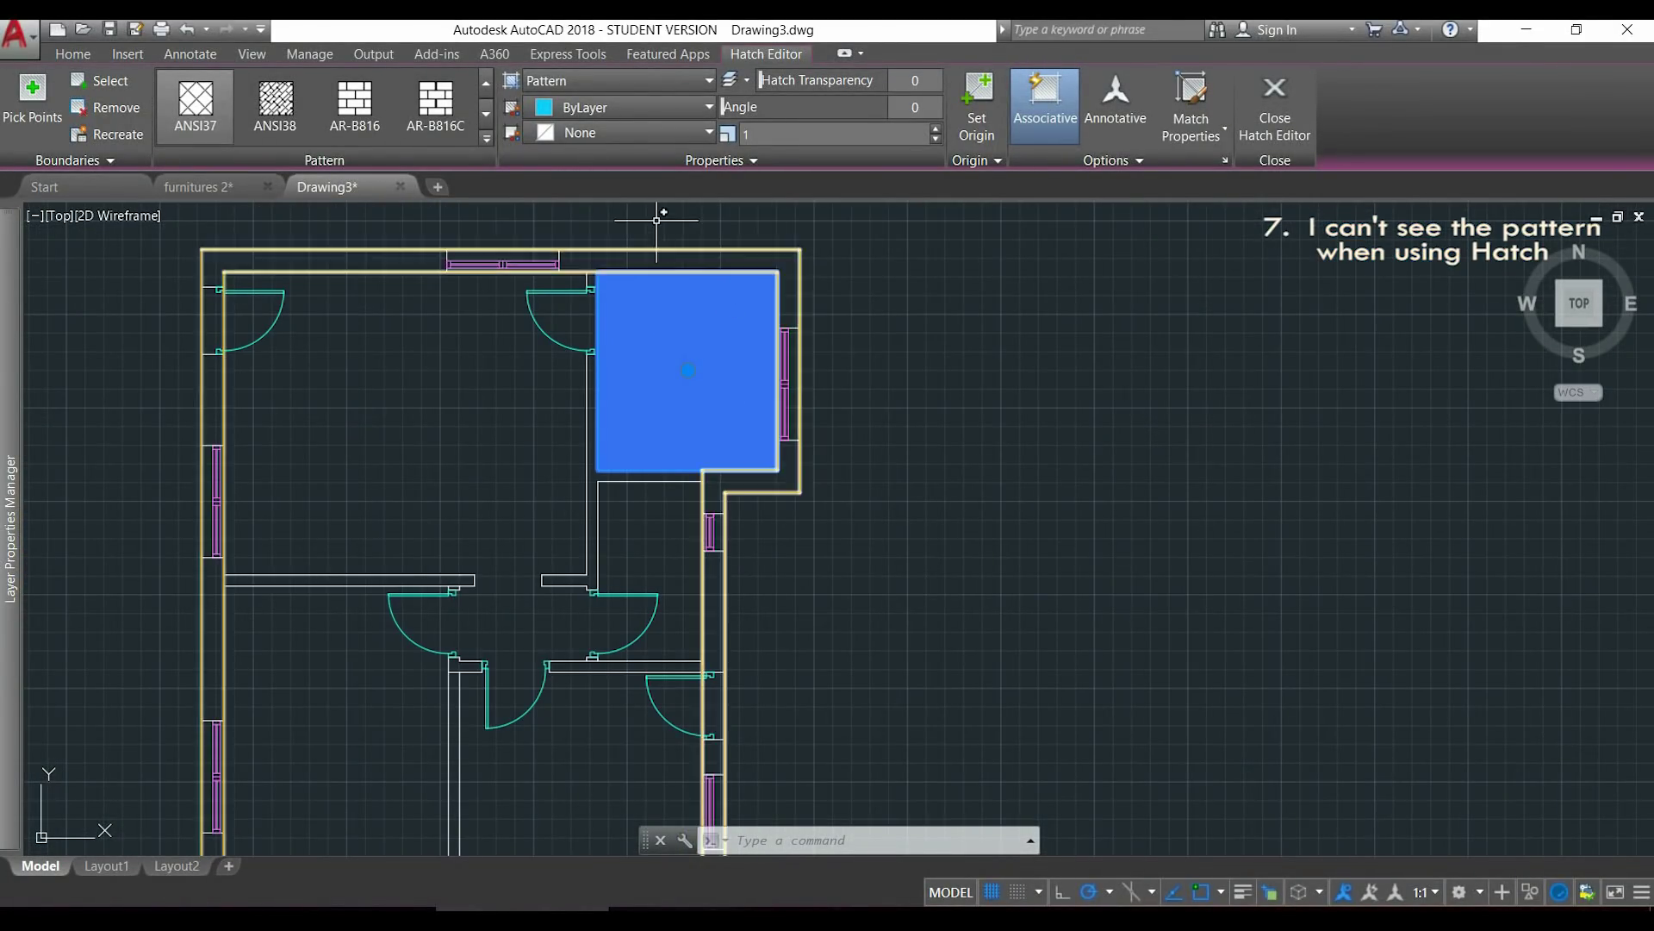
pyautogui.click(760, 133)
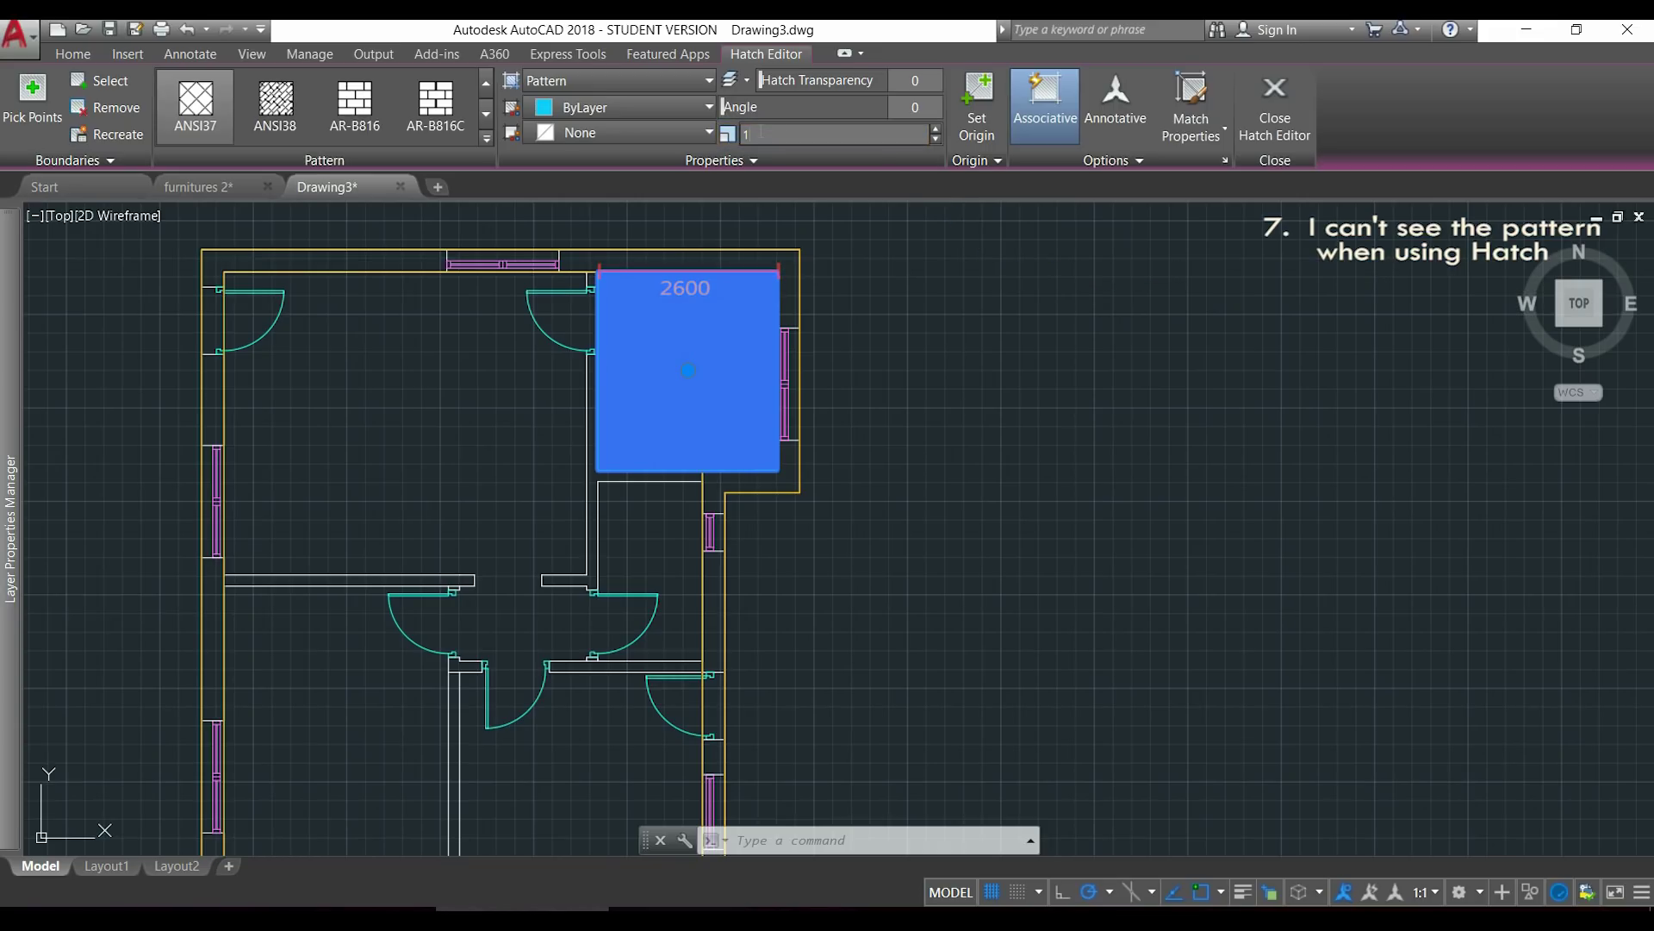
pyautogui.write('00')
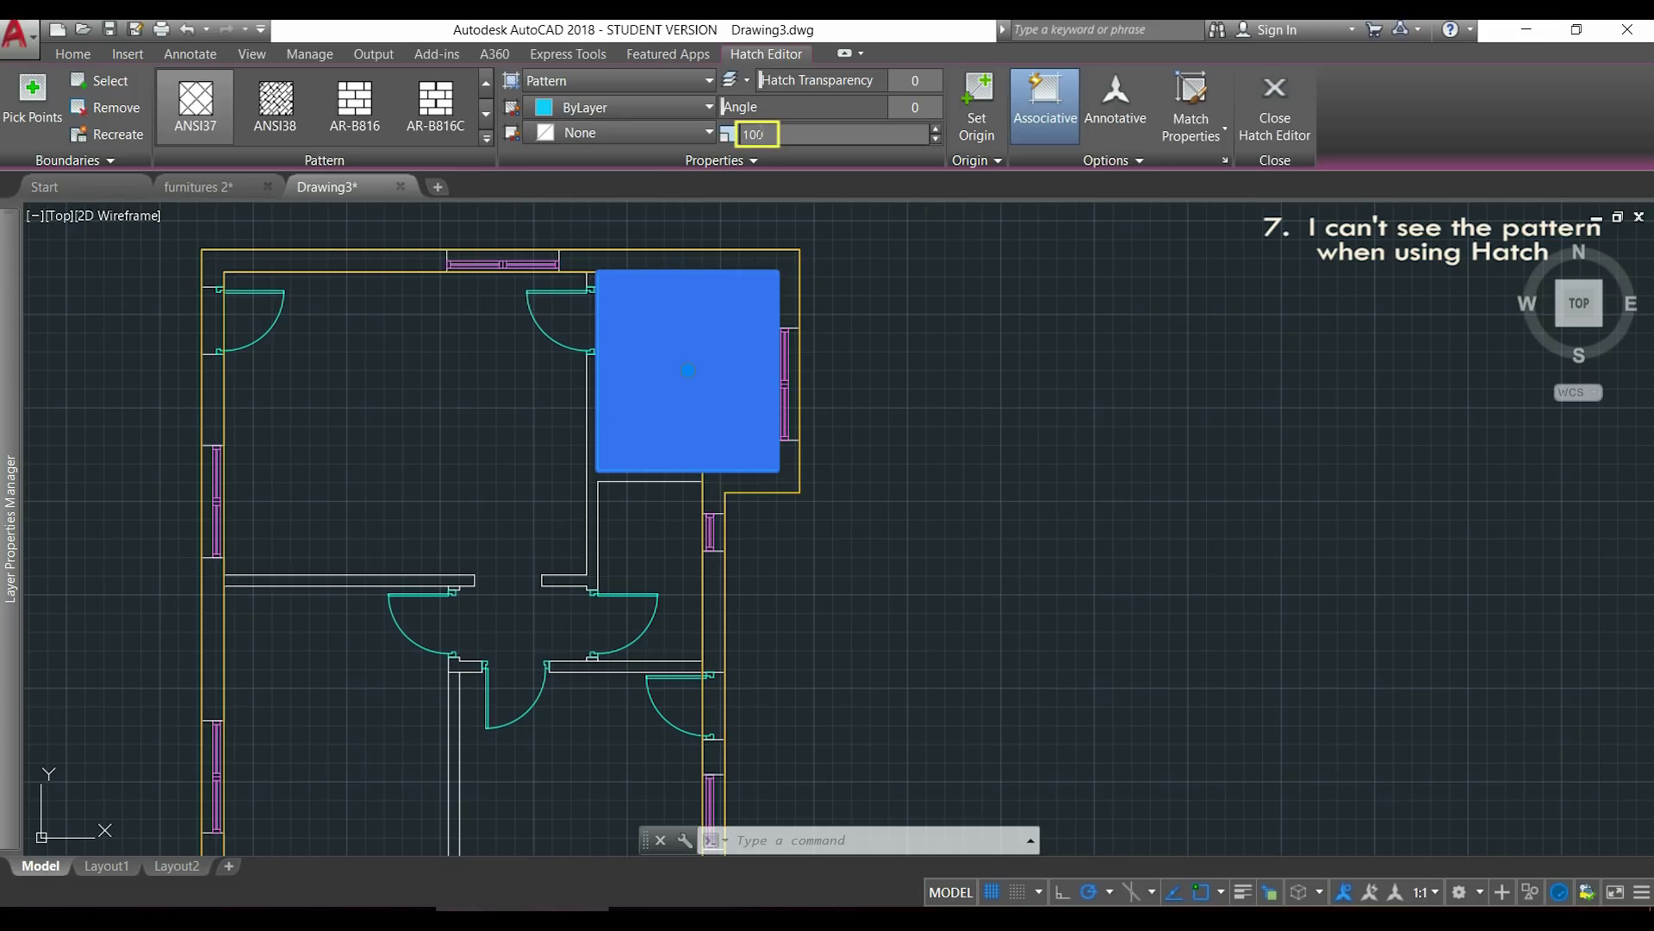
pyautogui.press('Return')
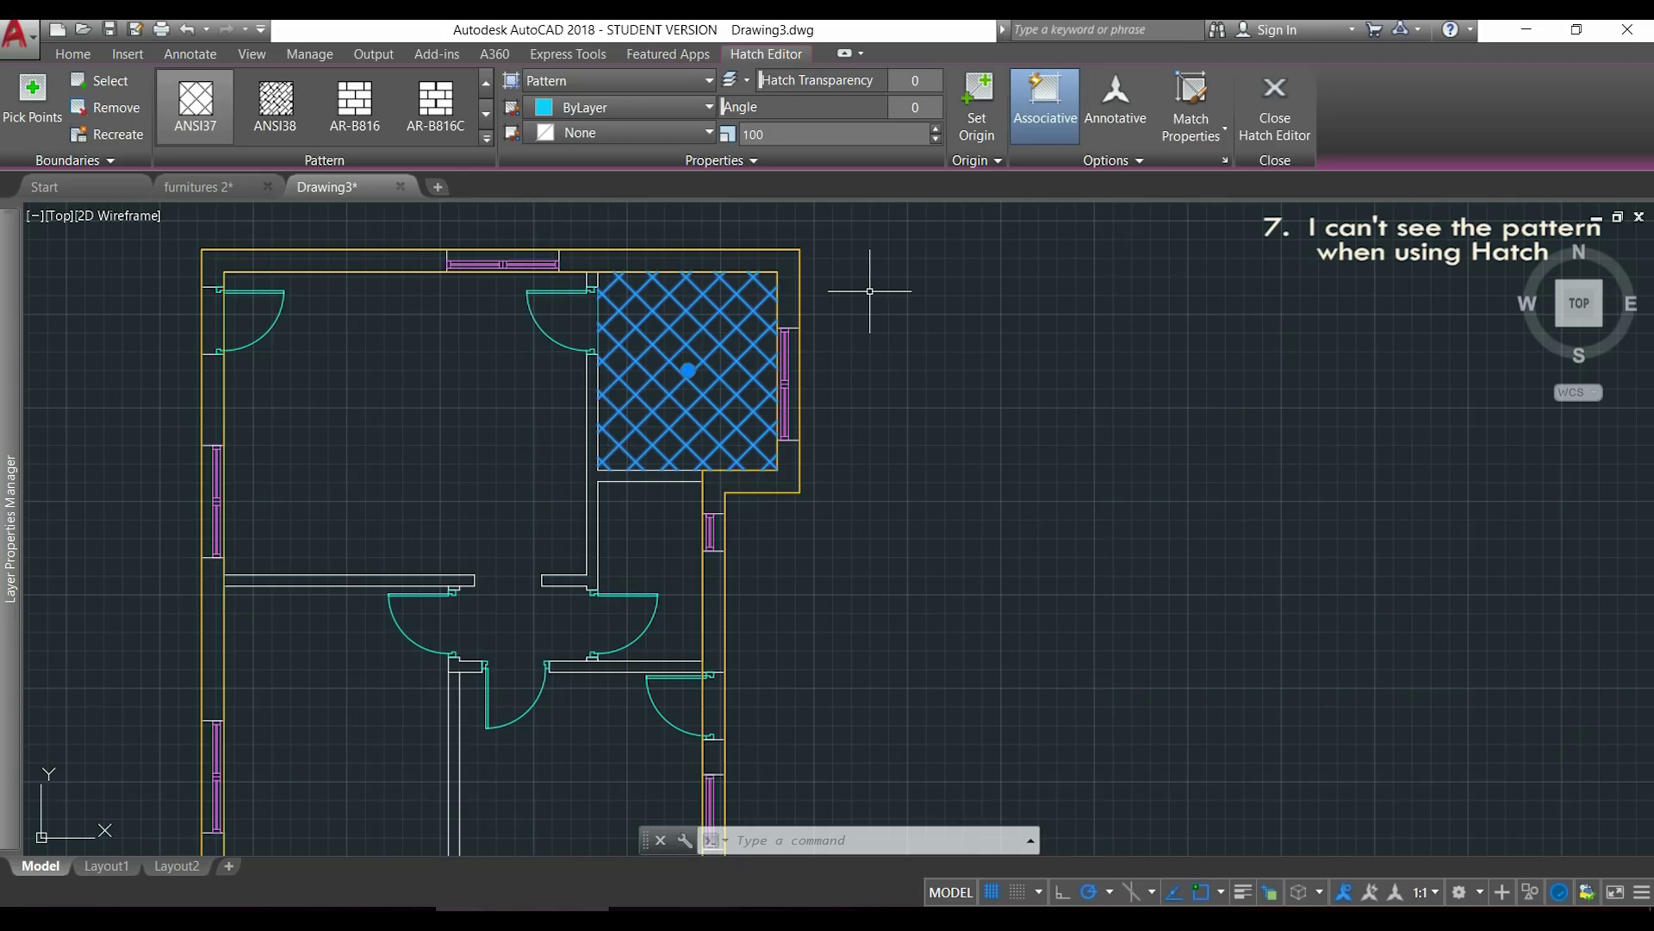
pyautogui.press('Escape')
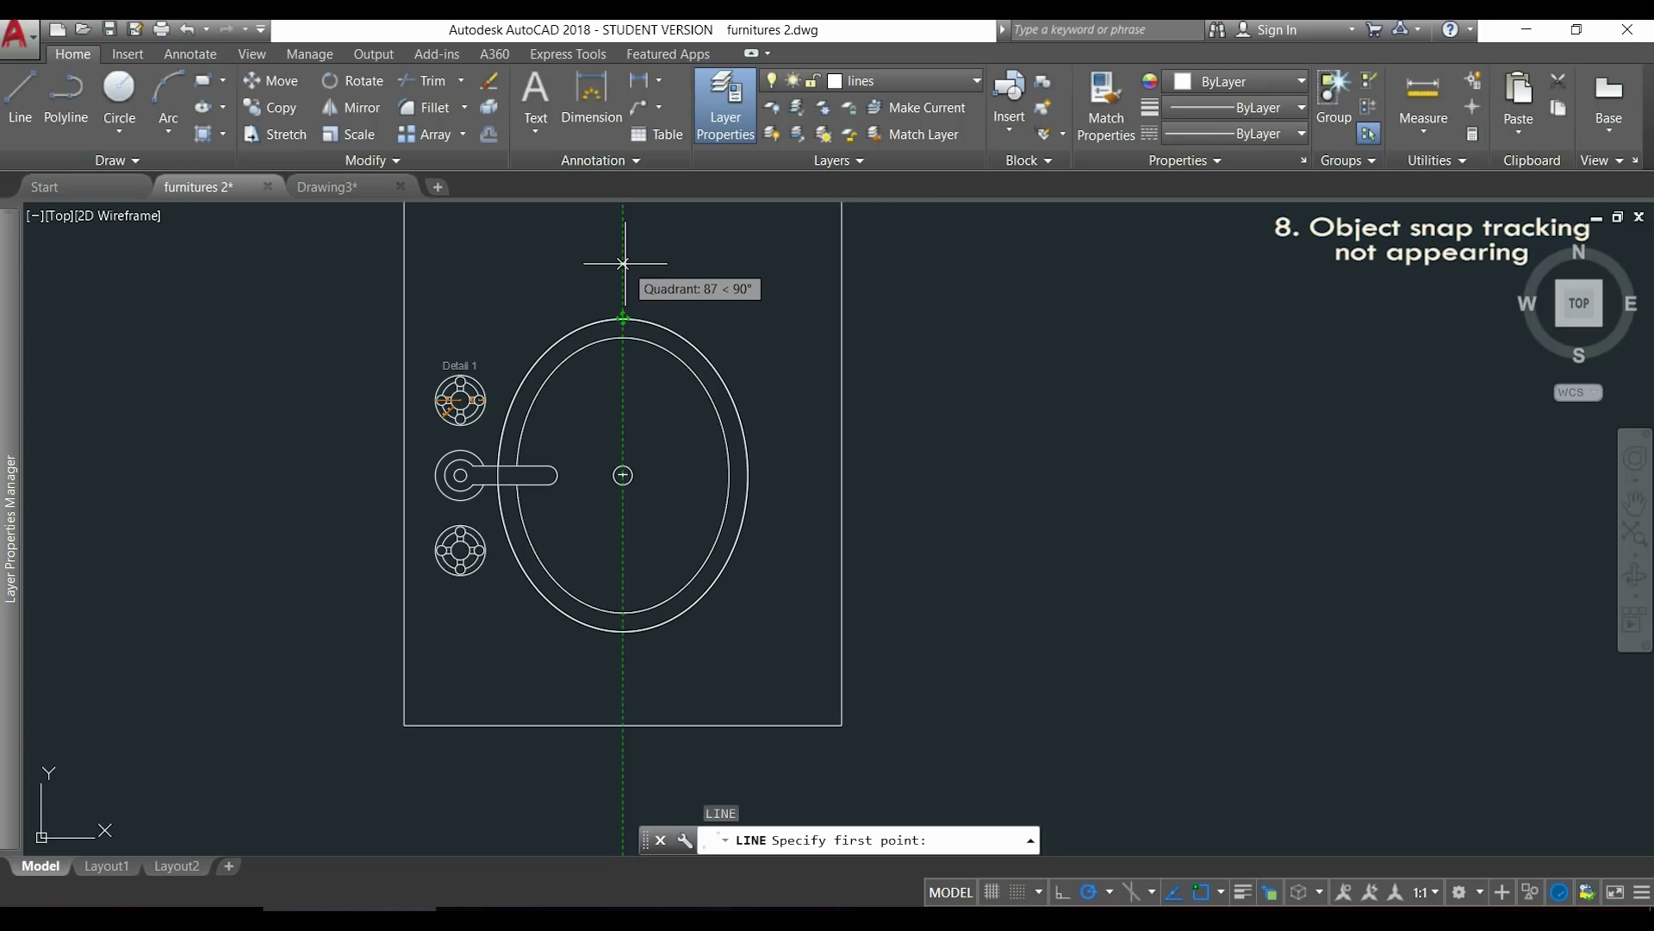
# Start a test line 100 above the basin's top quadrant, then cancel and delete it.
pyautogui.write('100')
pyautogui.press('Return')
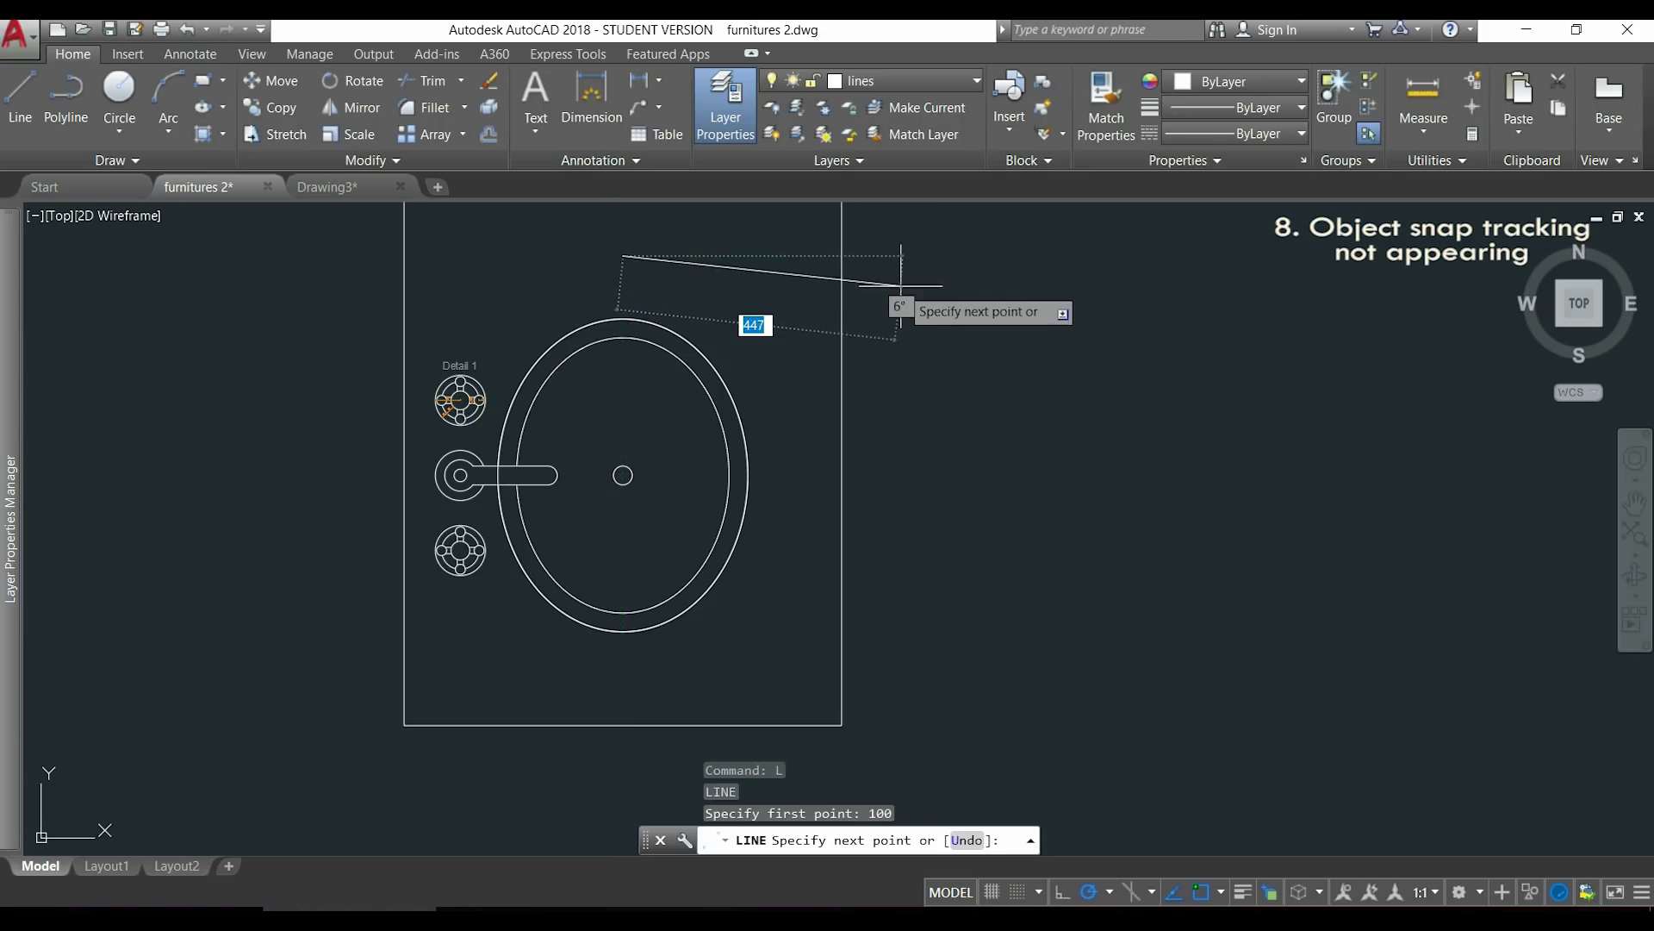
pyautogui.press('Escape')
pyautogui.press('Delete')
# Turn object snap tracking off with F11, then back on from the status bar during LINE.
pyautogui.press('F11')
pyautogui.write('L')
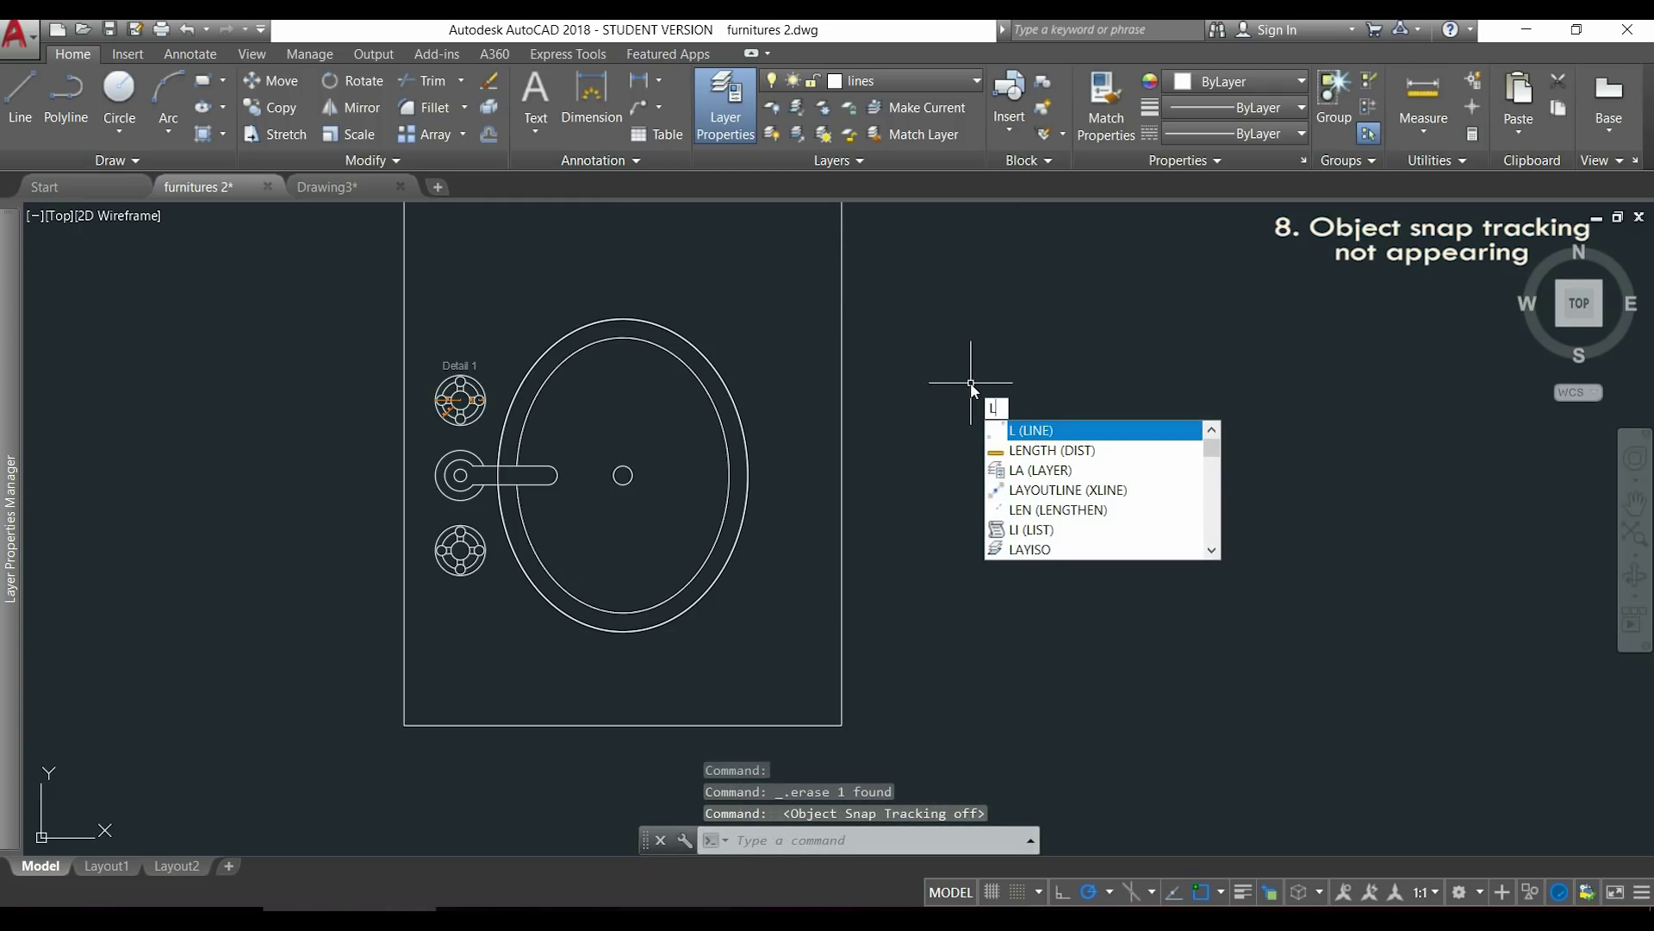
pyautogui.press('Return')
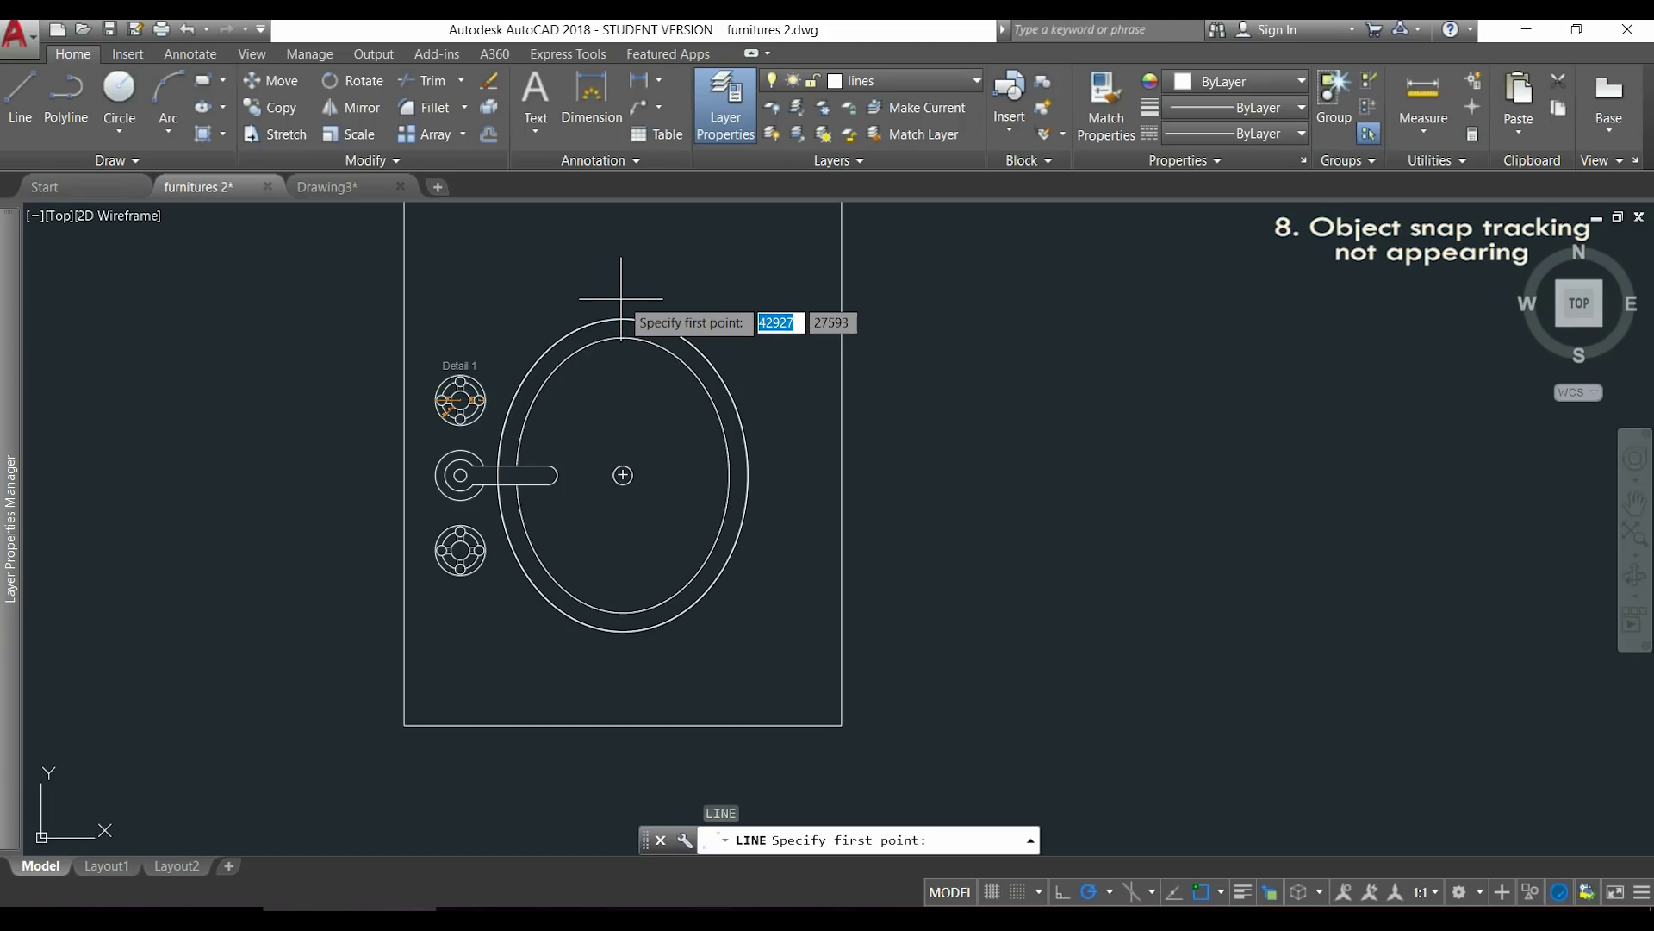
pyautogui.scroll(4, 616, 322)
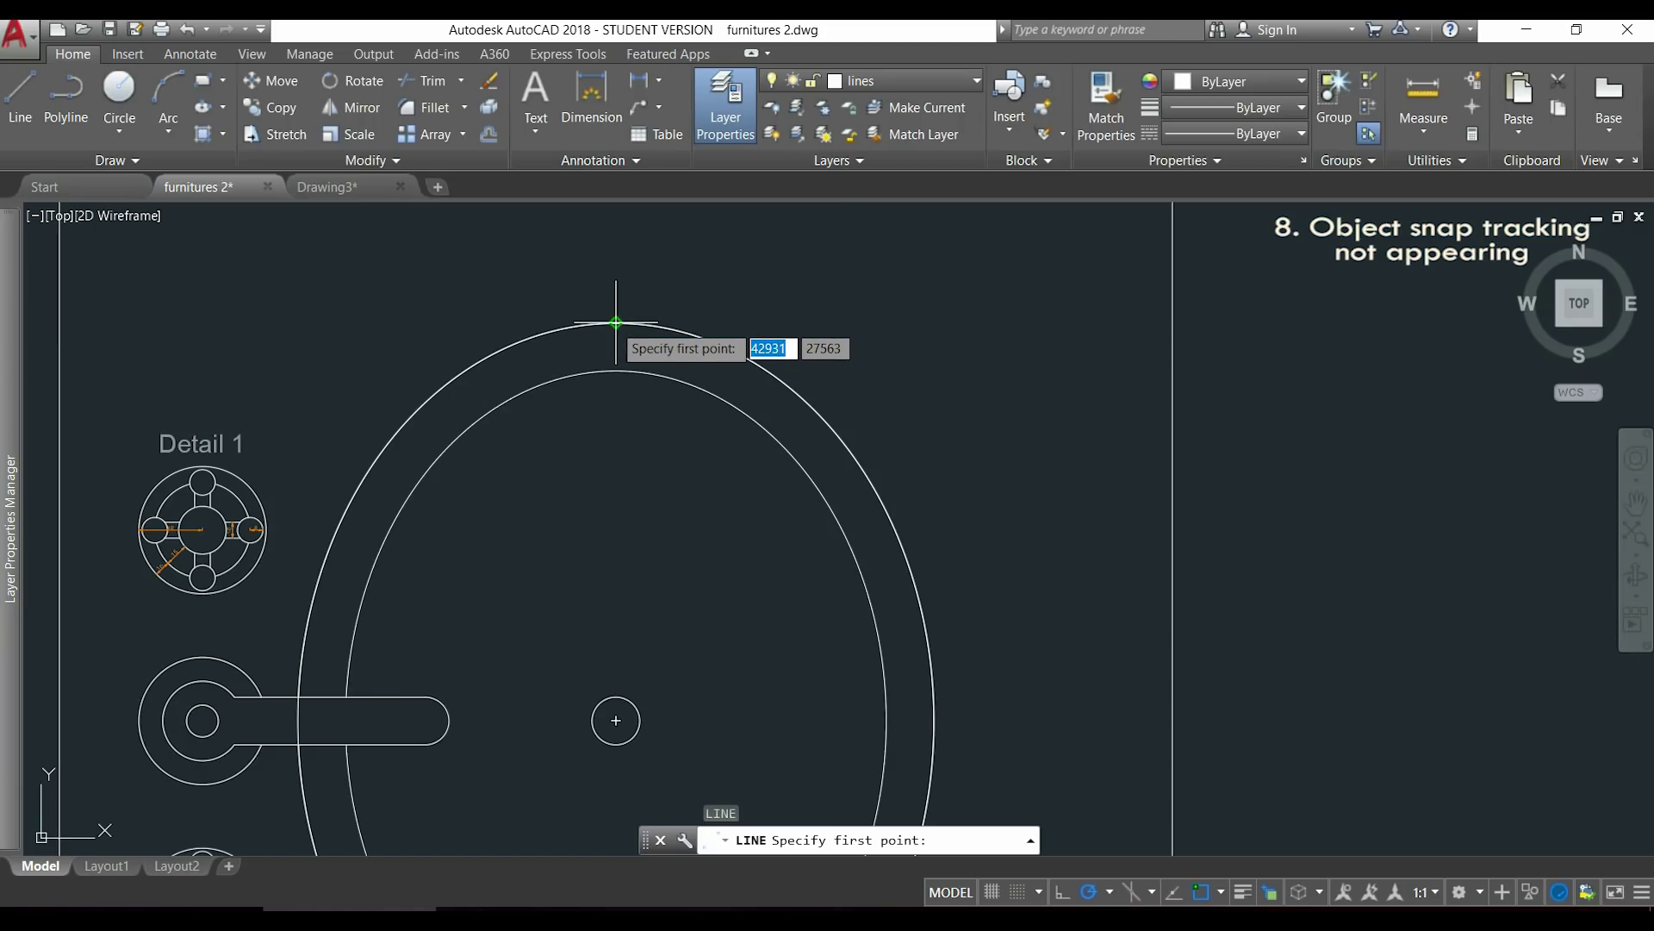
pyautogui.click(1176, 893)
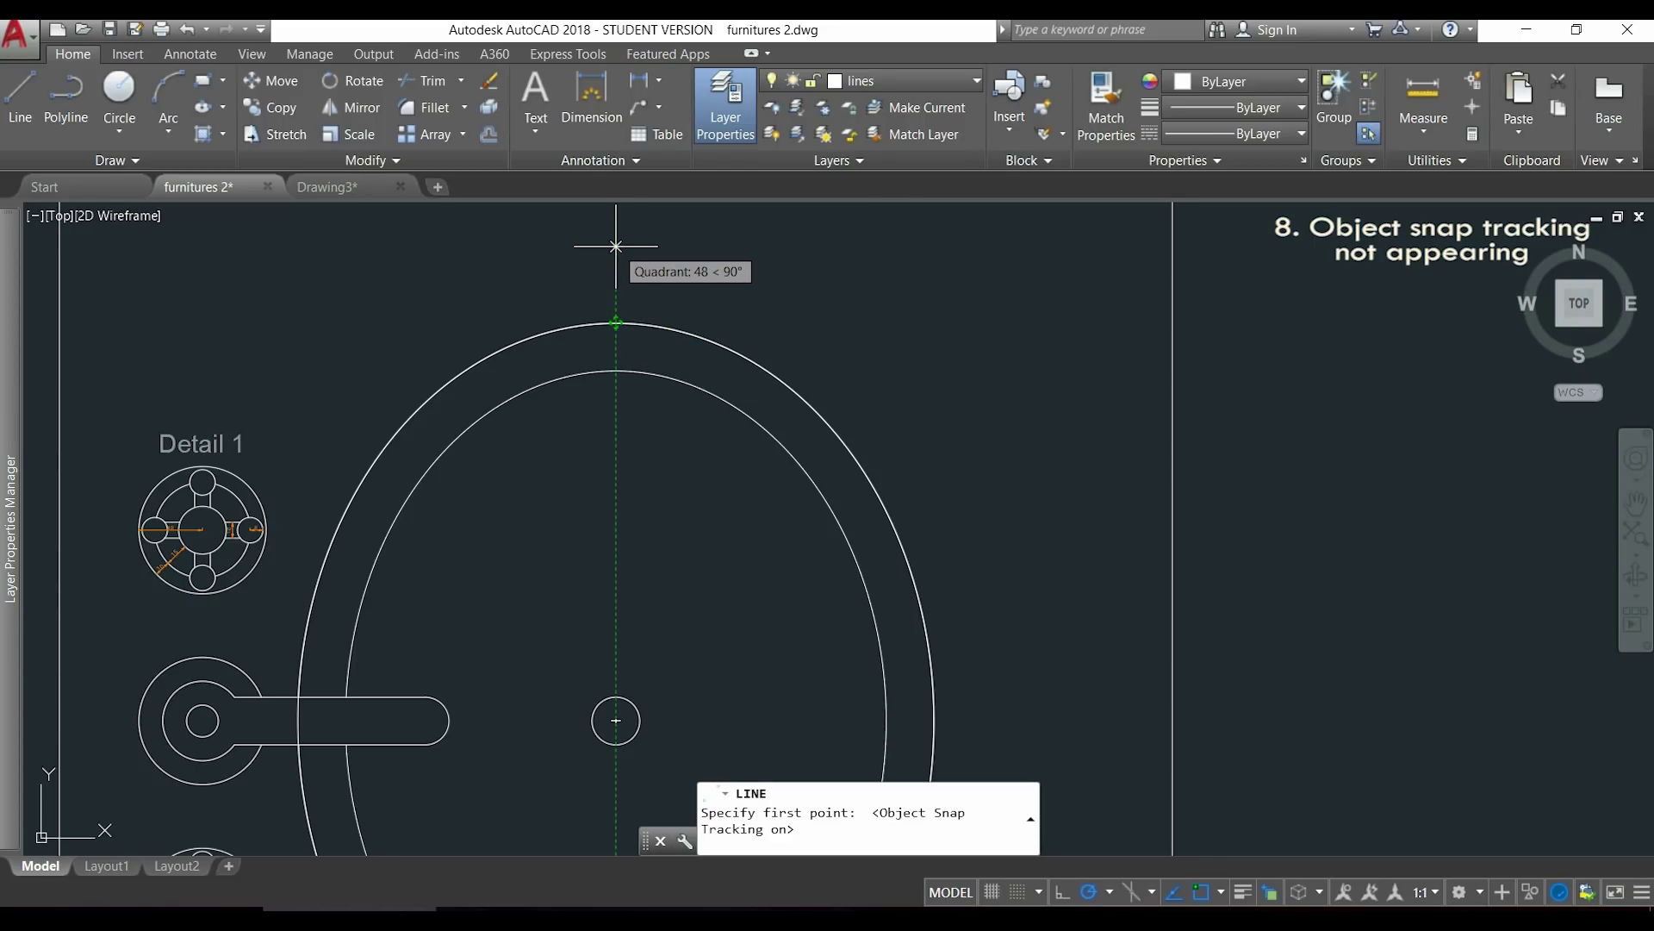
pyautogui.press('Escape')
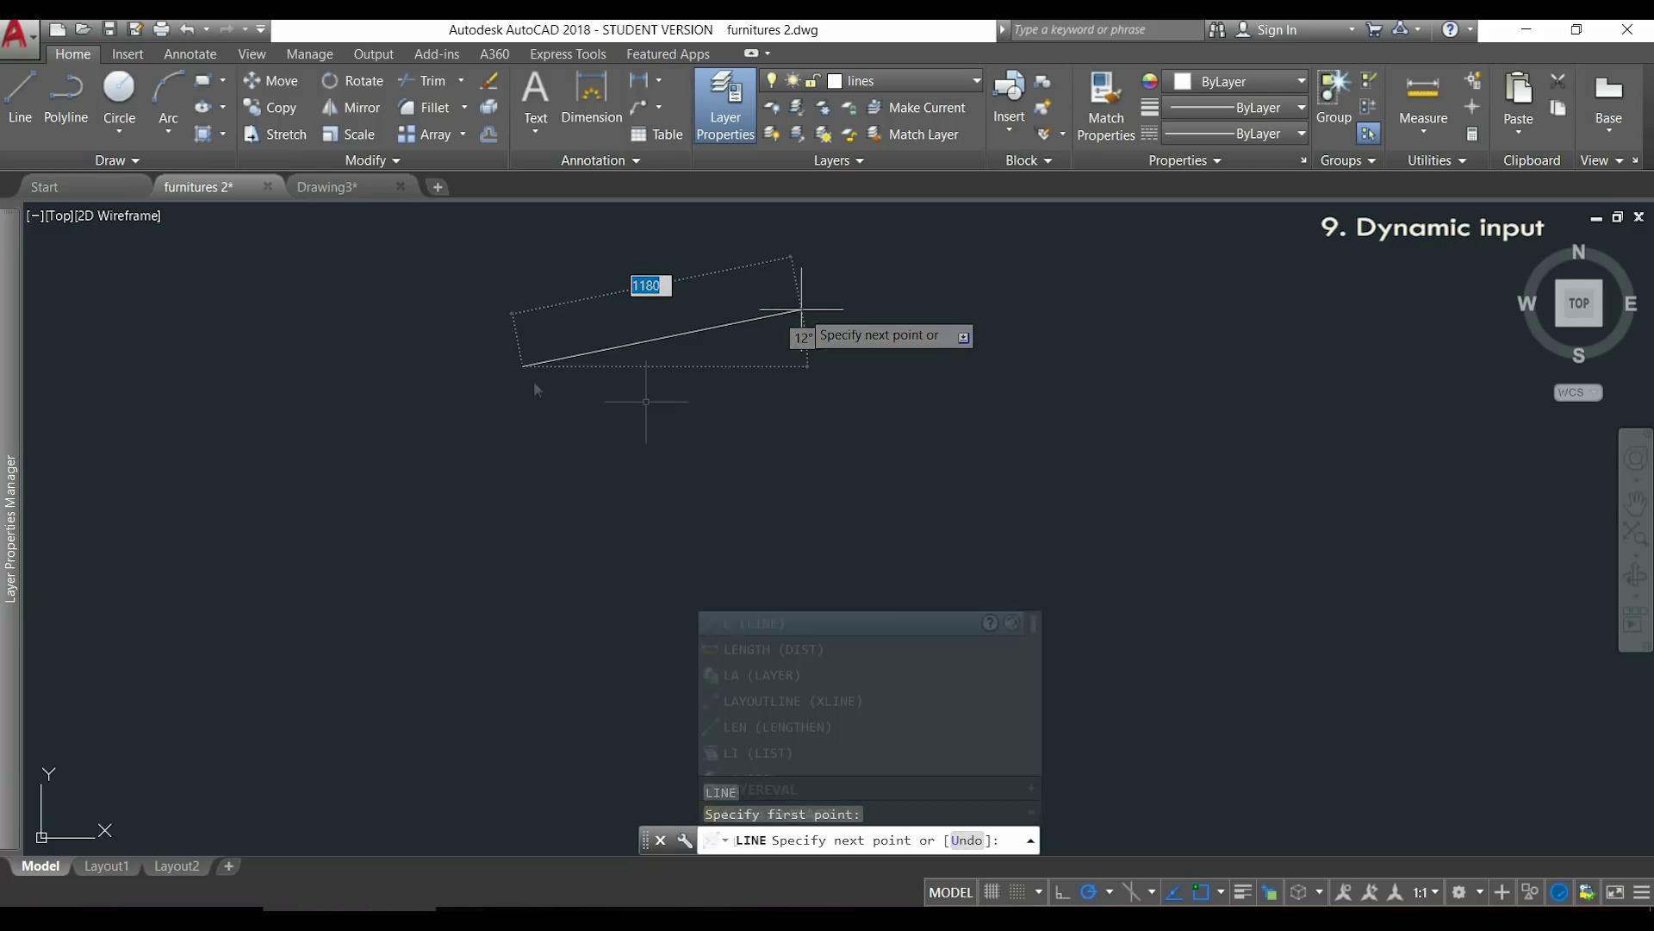
# Draw a sloped segment between two picked points, continuing with a 500-unit horizontal segment.
pyautogui.press('Escape')
pyautogui.write('L')
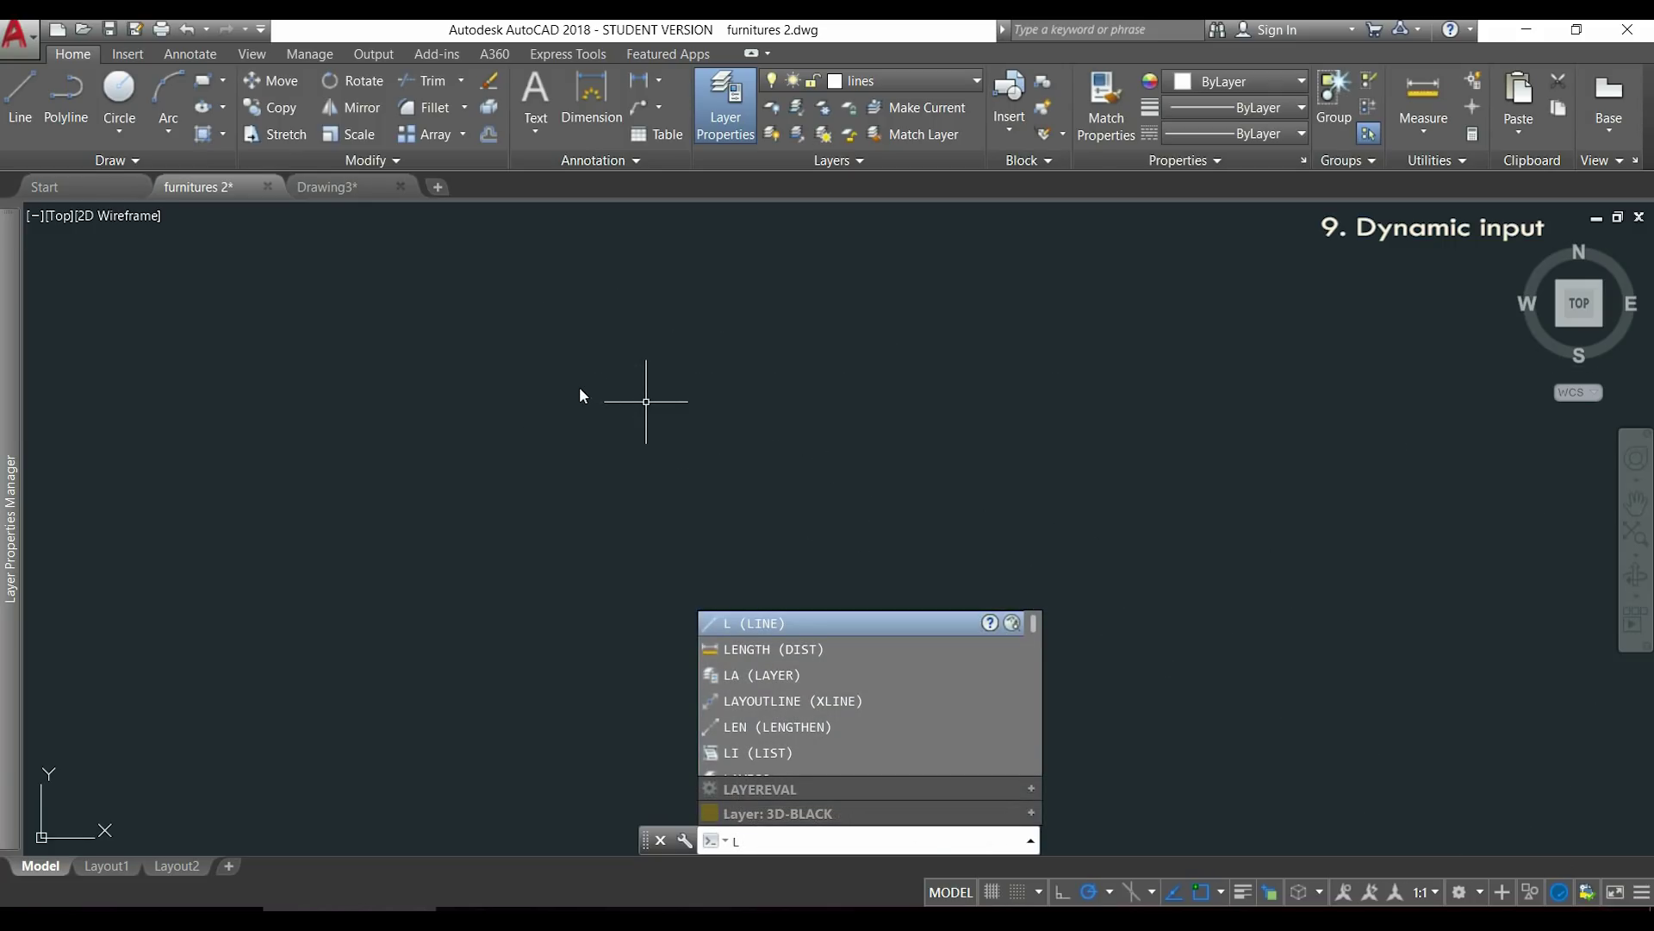
pyautogui.press('Return')
pyautogui.click(552, 394)
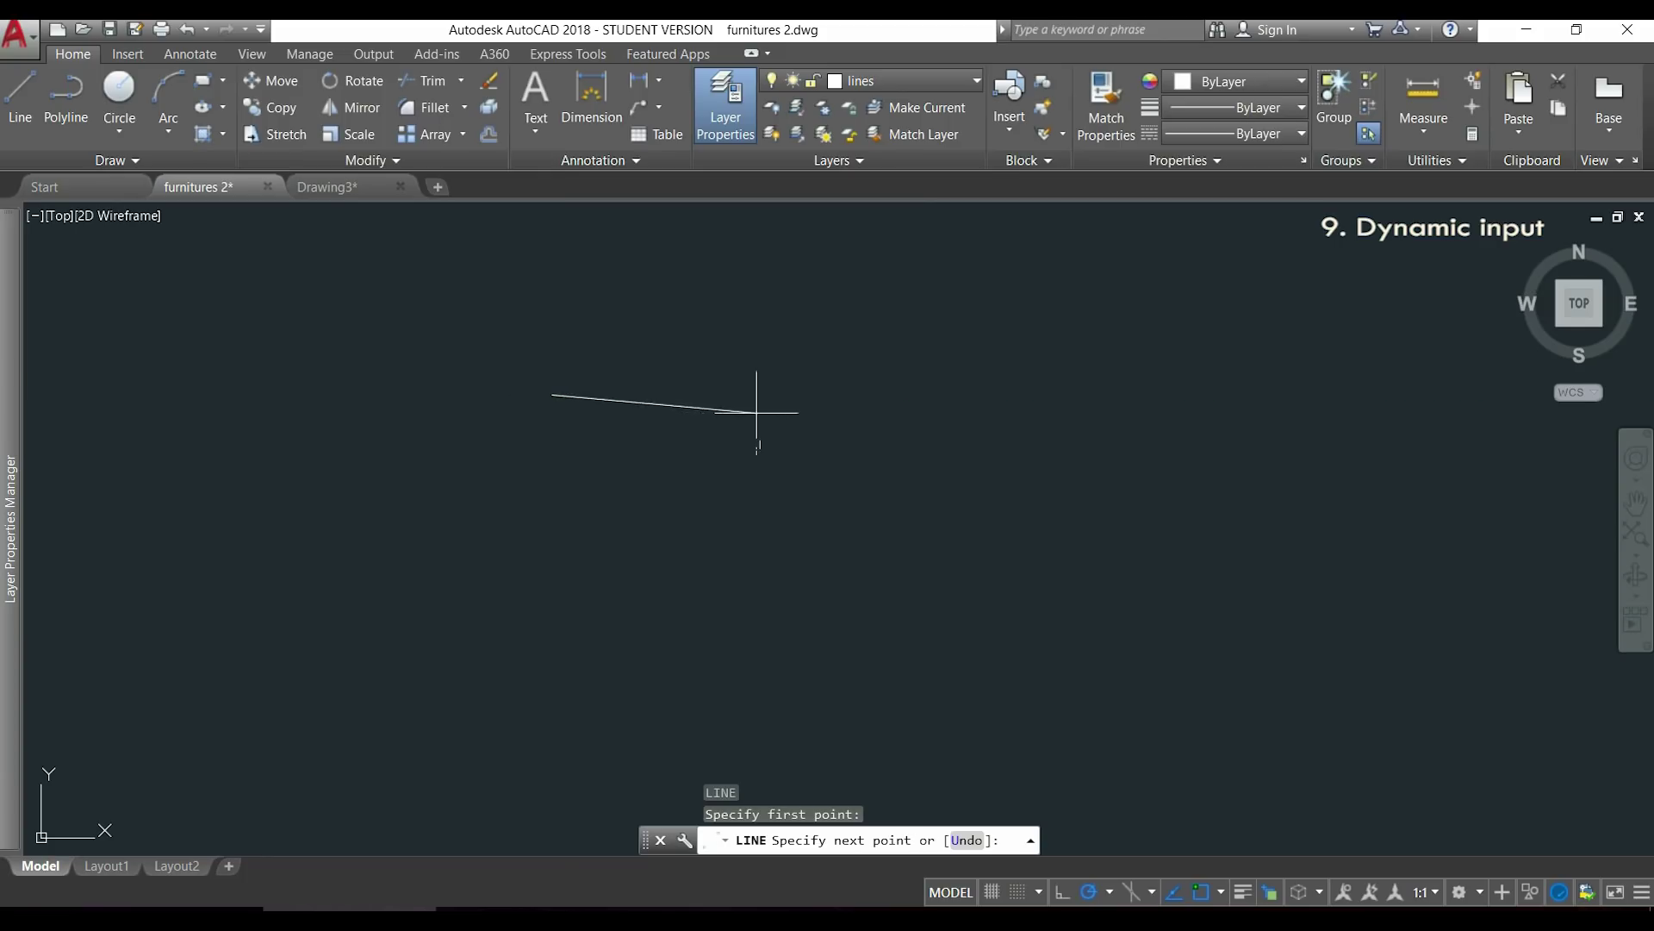
pyautogui.click(783, 351)
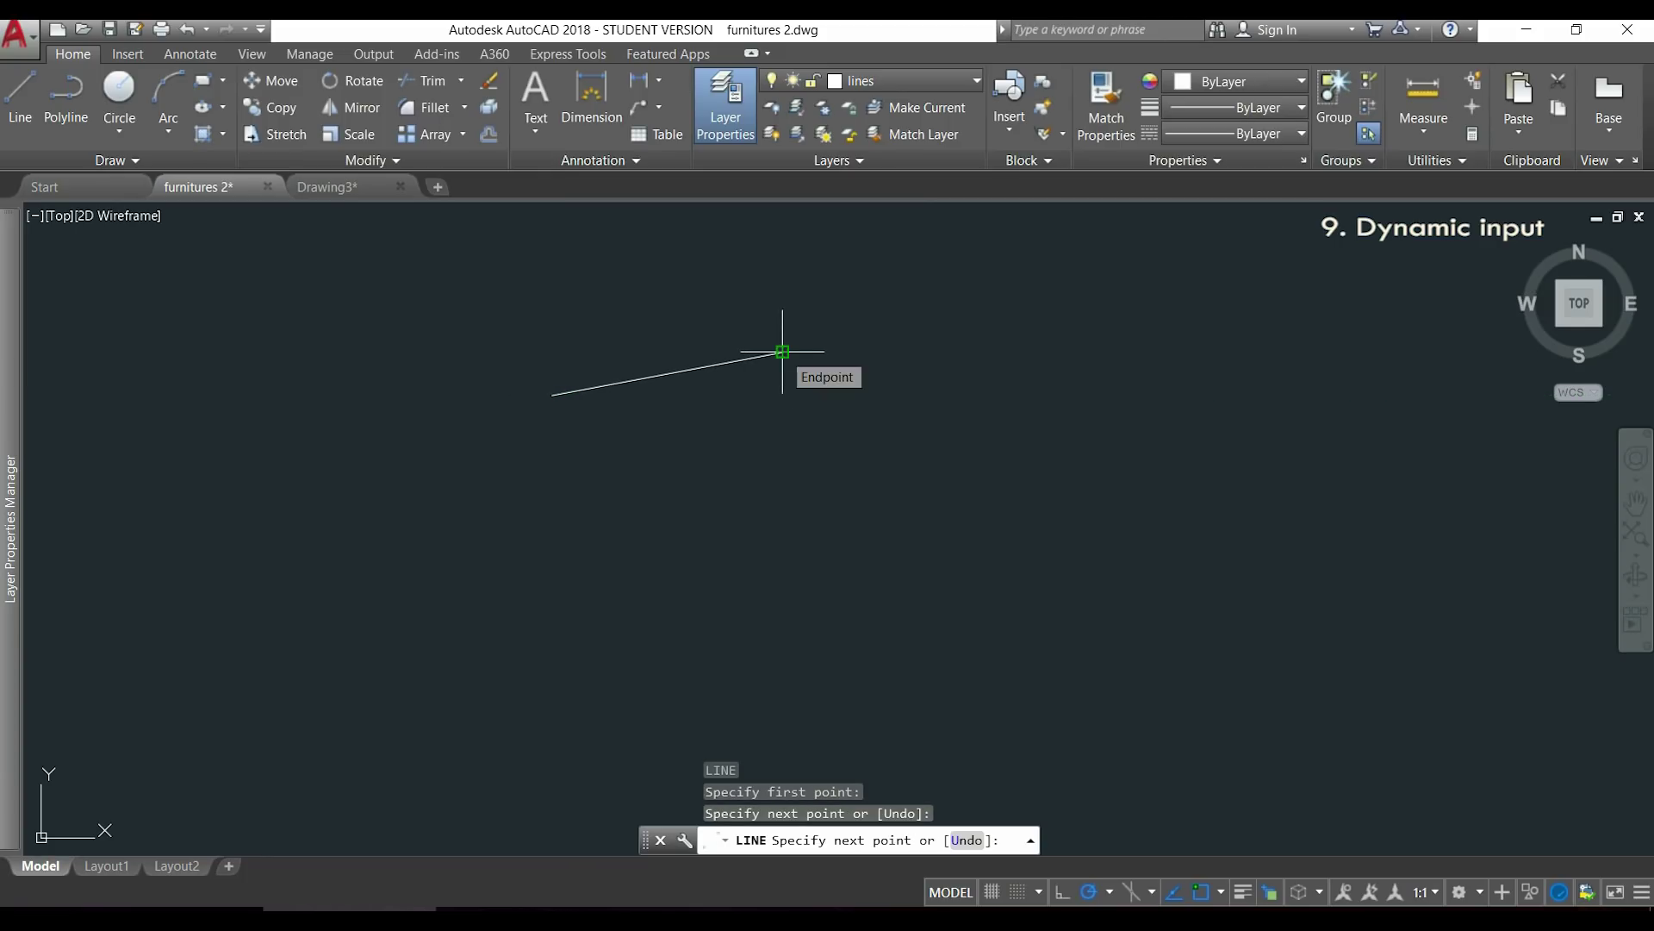
pyautogui.write('500')
pyautogui.press('Return')
# Add the Dynamic Input toggle to the status bar and switch it on.
pyautogui.press('Escape')
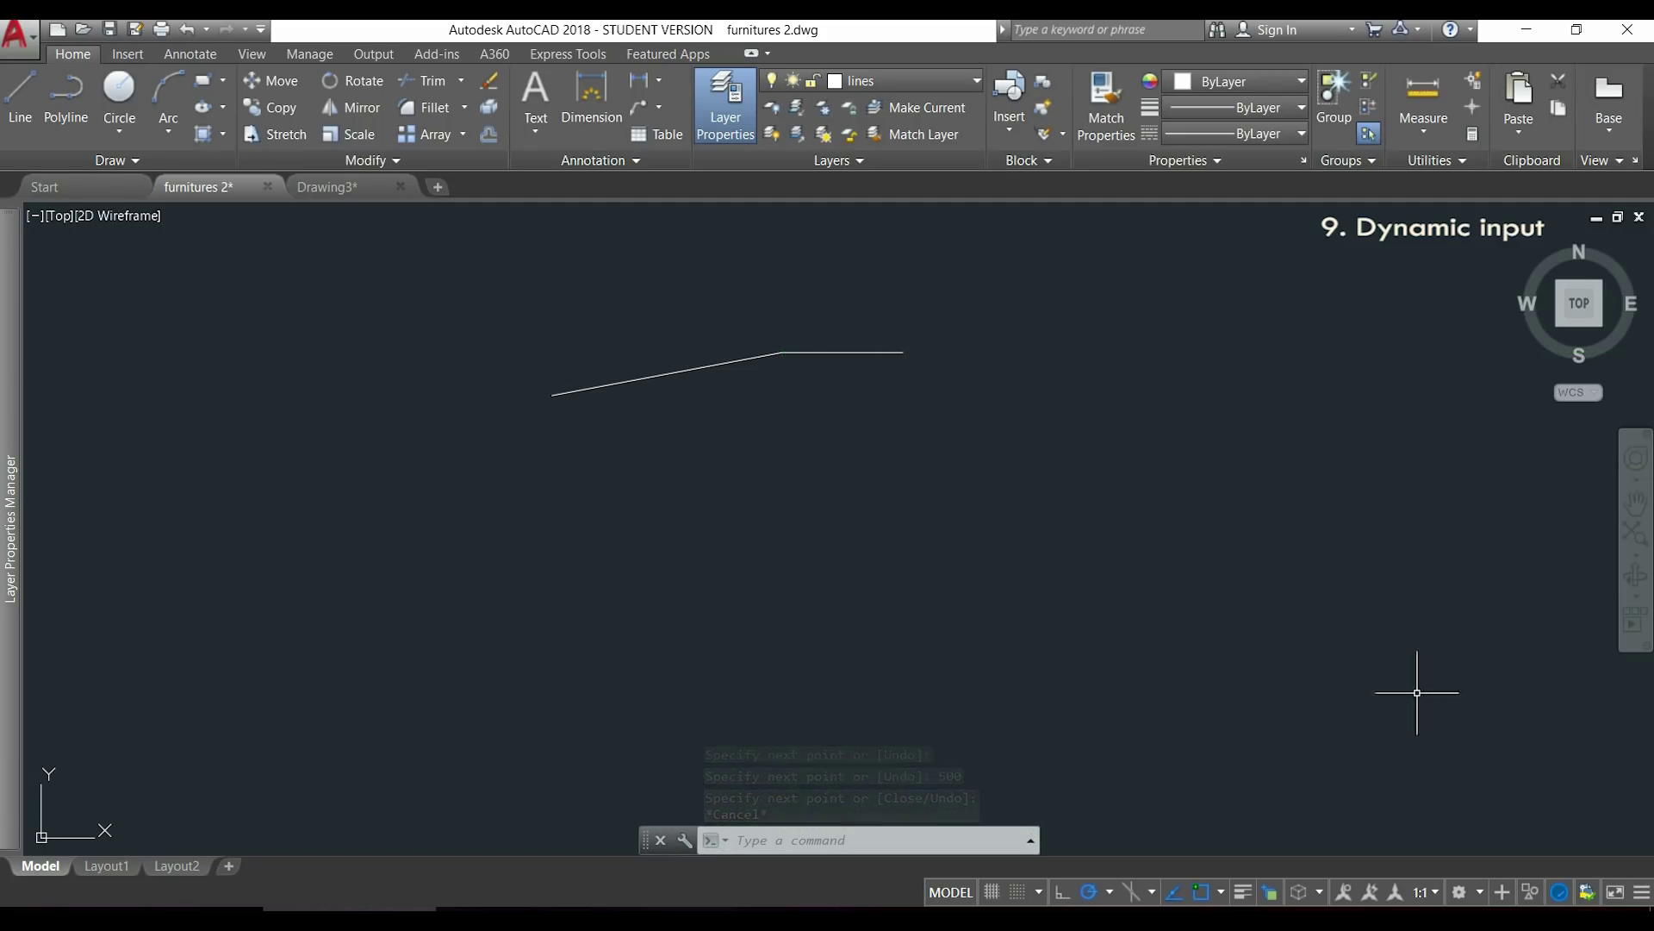
pyautogui.click(1642, 898)
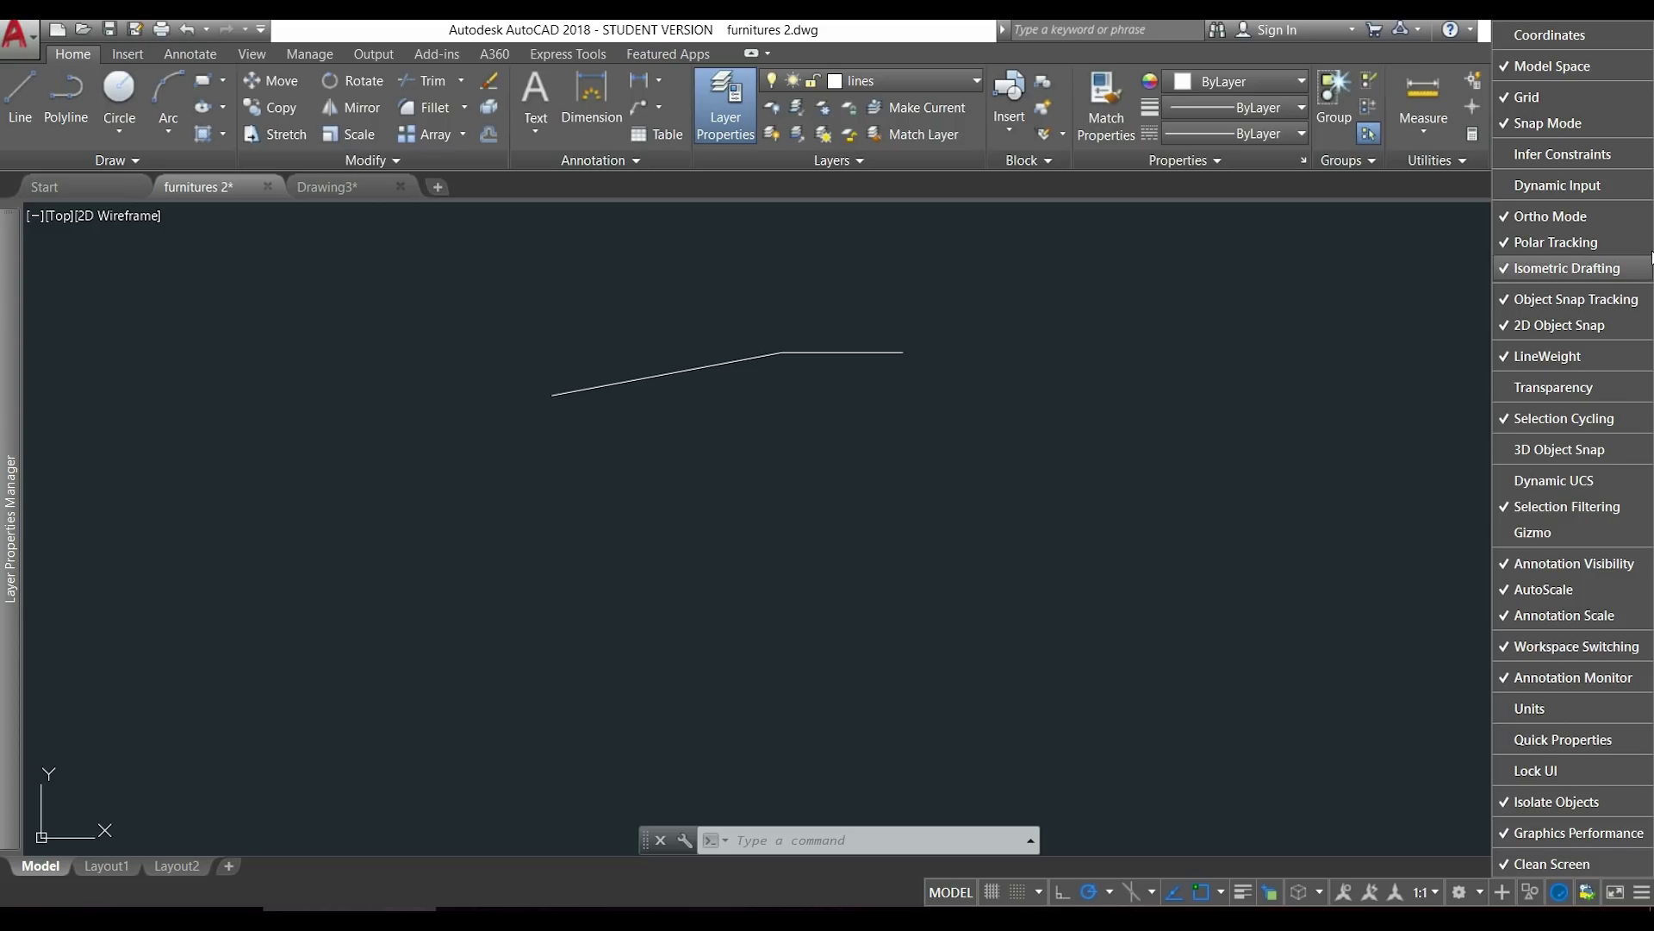
pyautogui.click(1631, 185)
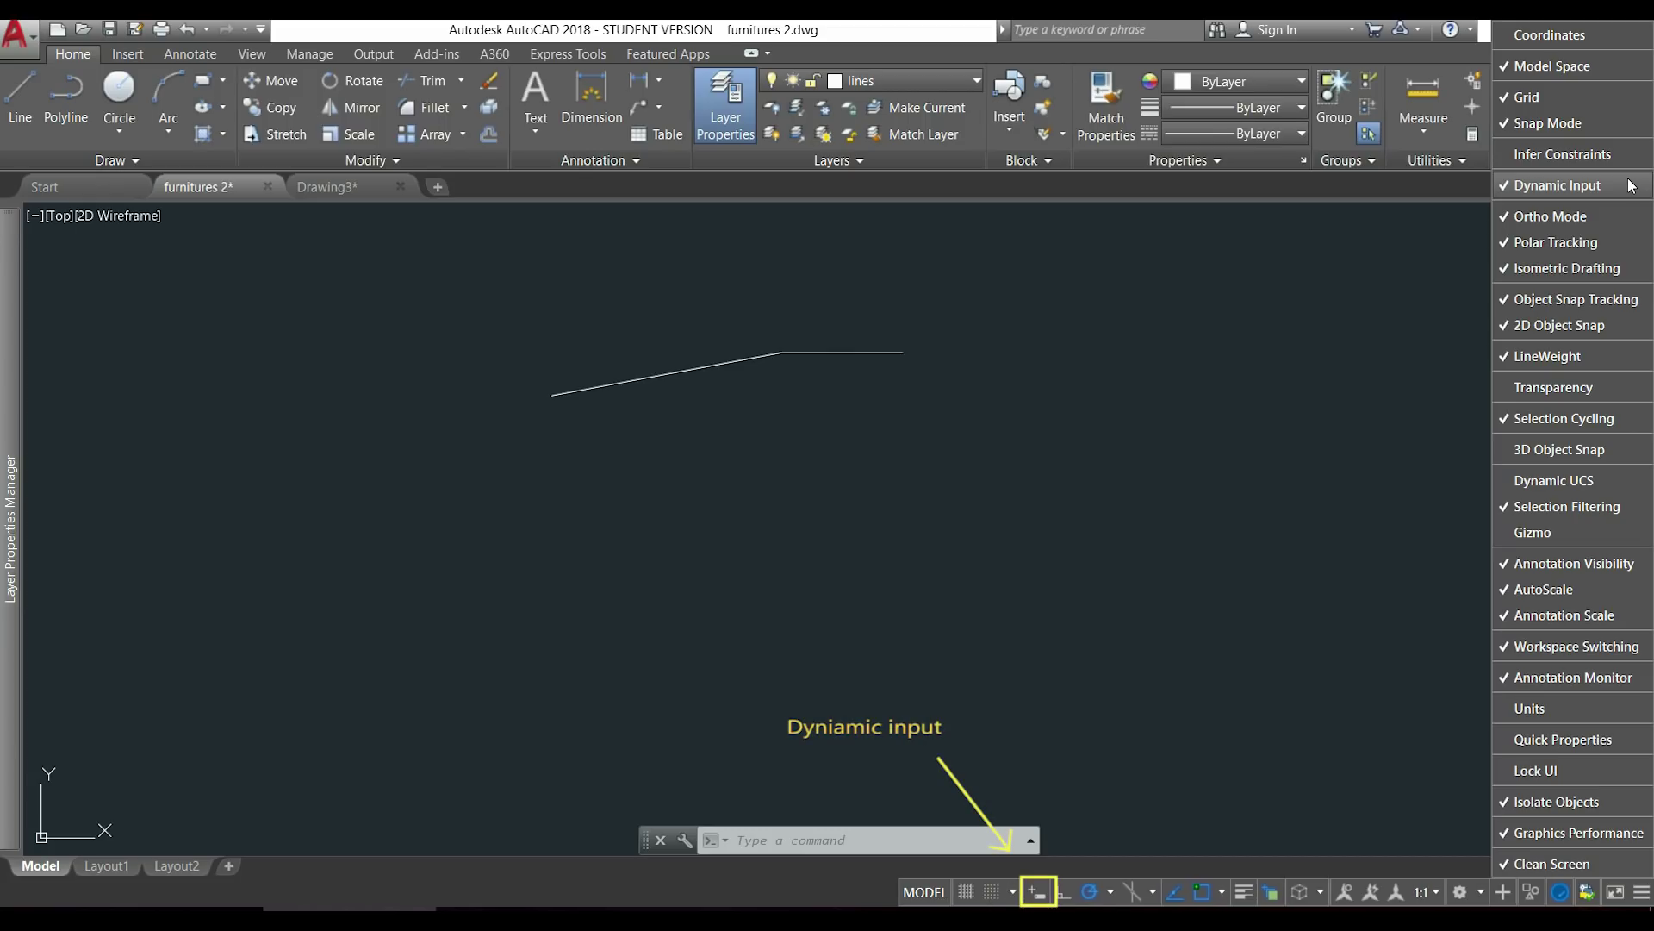
pyautogui.click(1259, 386)
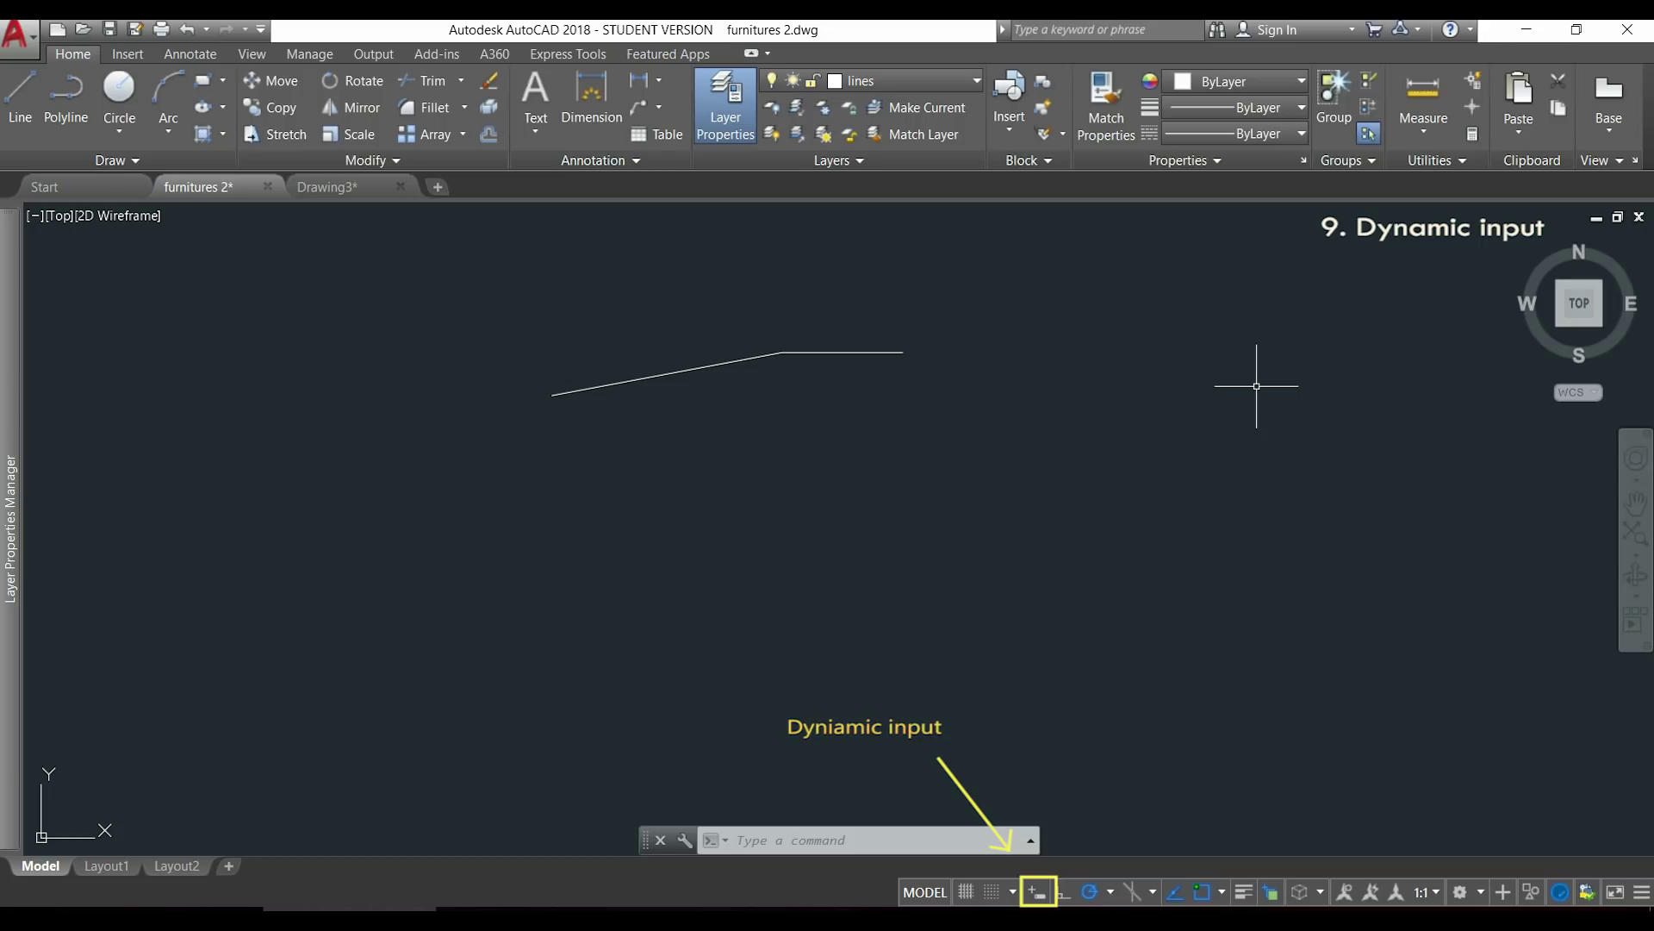
pyautogui.click(1035, 893)
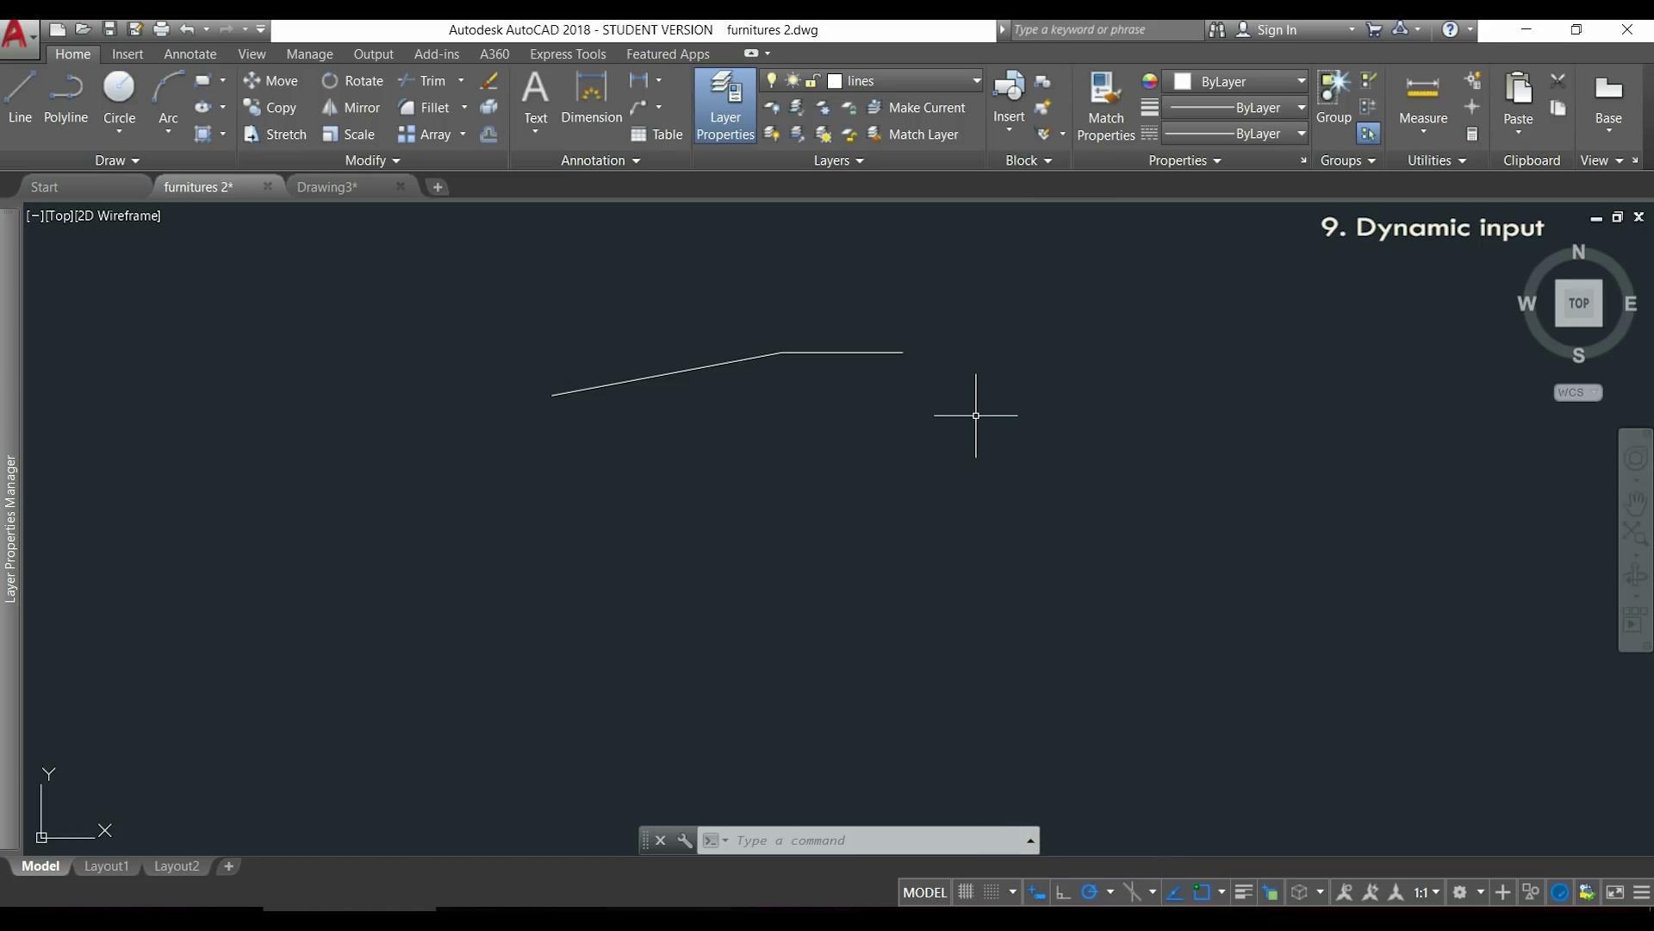
# Begin a line with L, placing its first point at the existing line's right endpoint.
pyautogui.write('l')
pyautogui.press('Return')
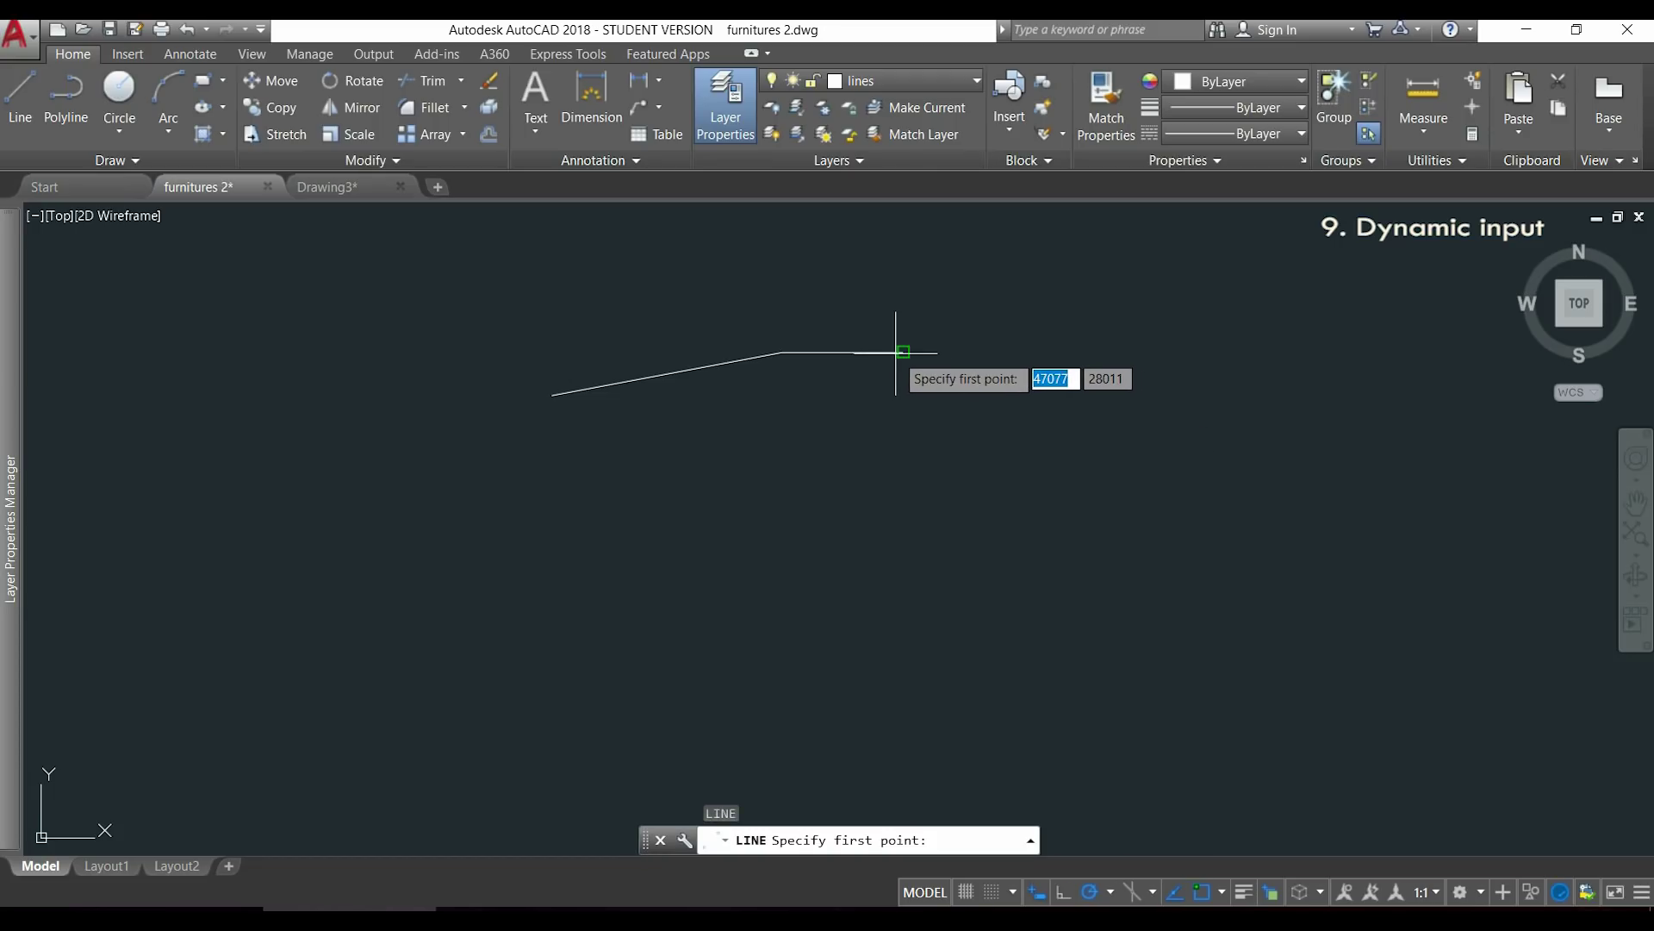
pyautogui.click(903, 351)
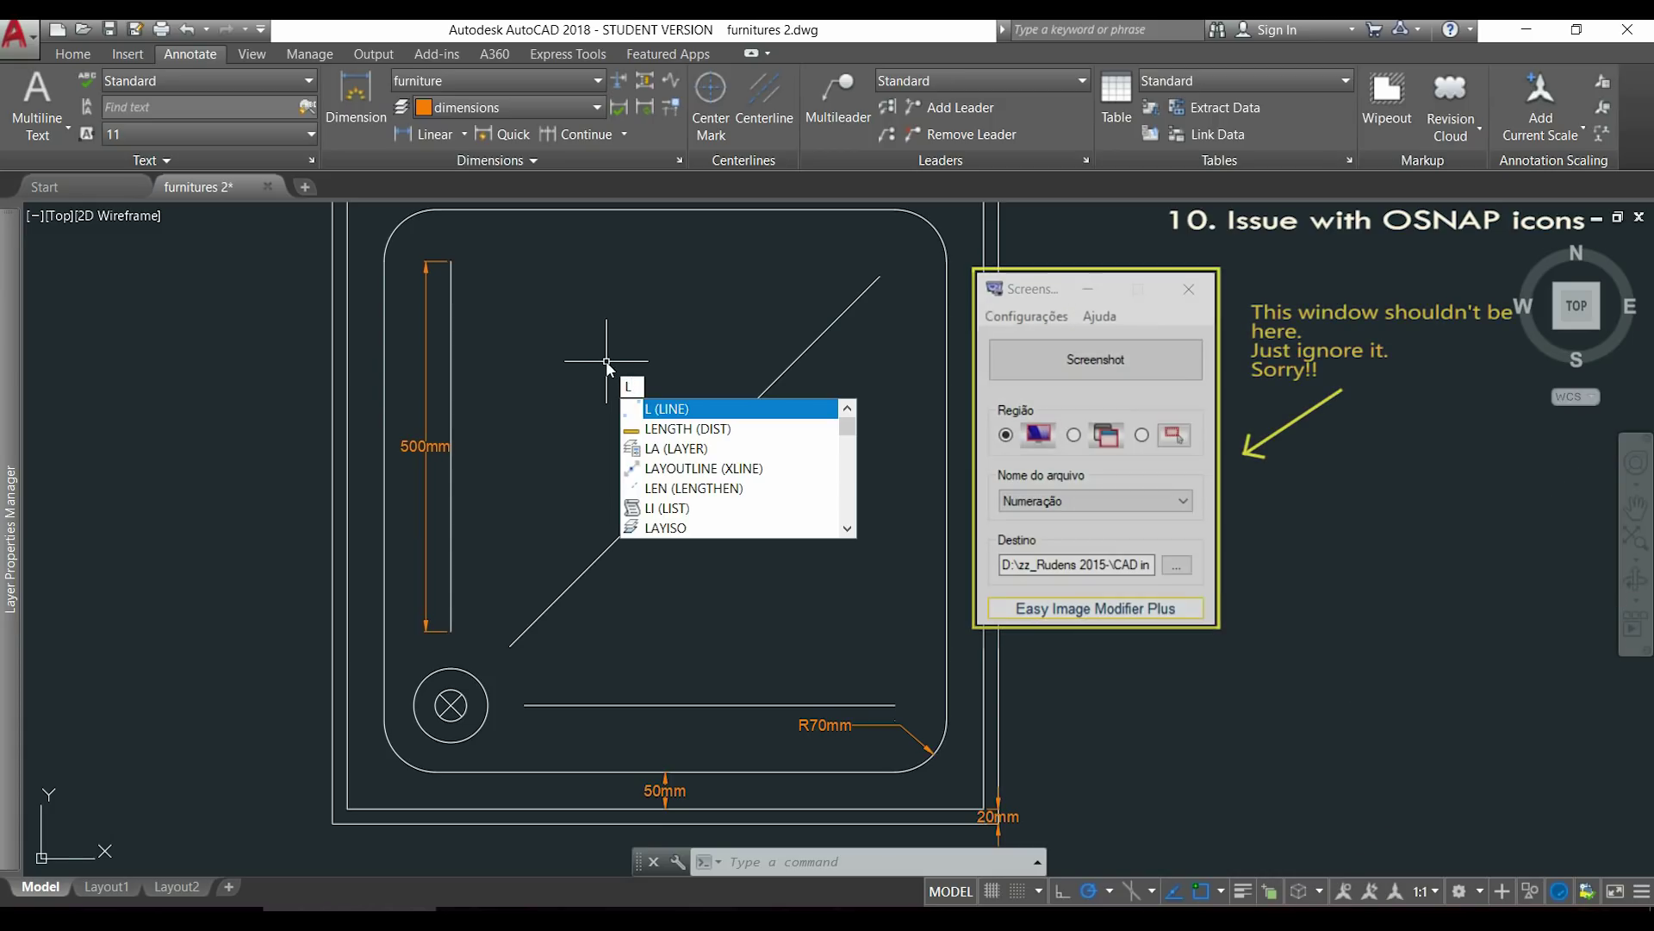
pyautogui.press('Return')
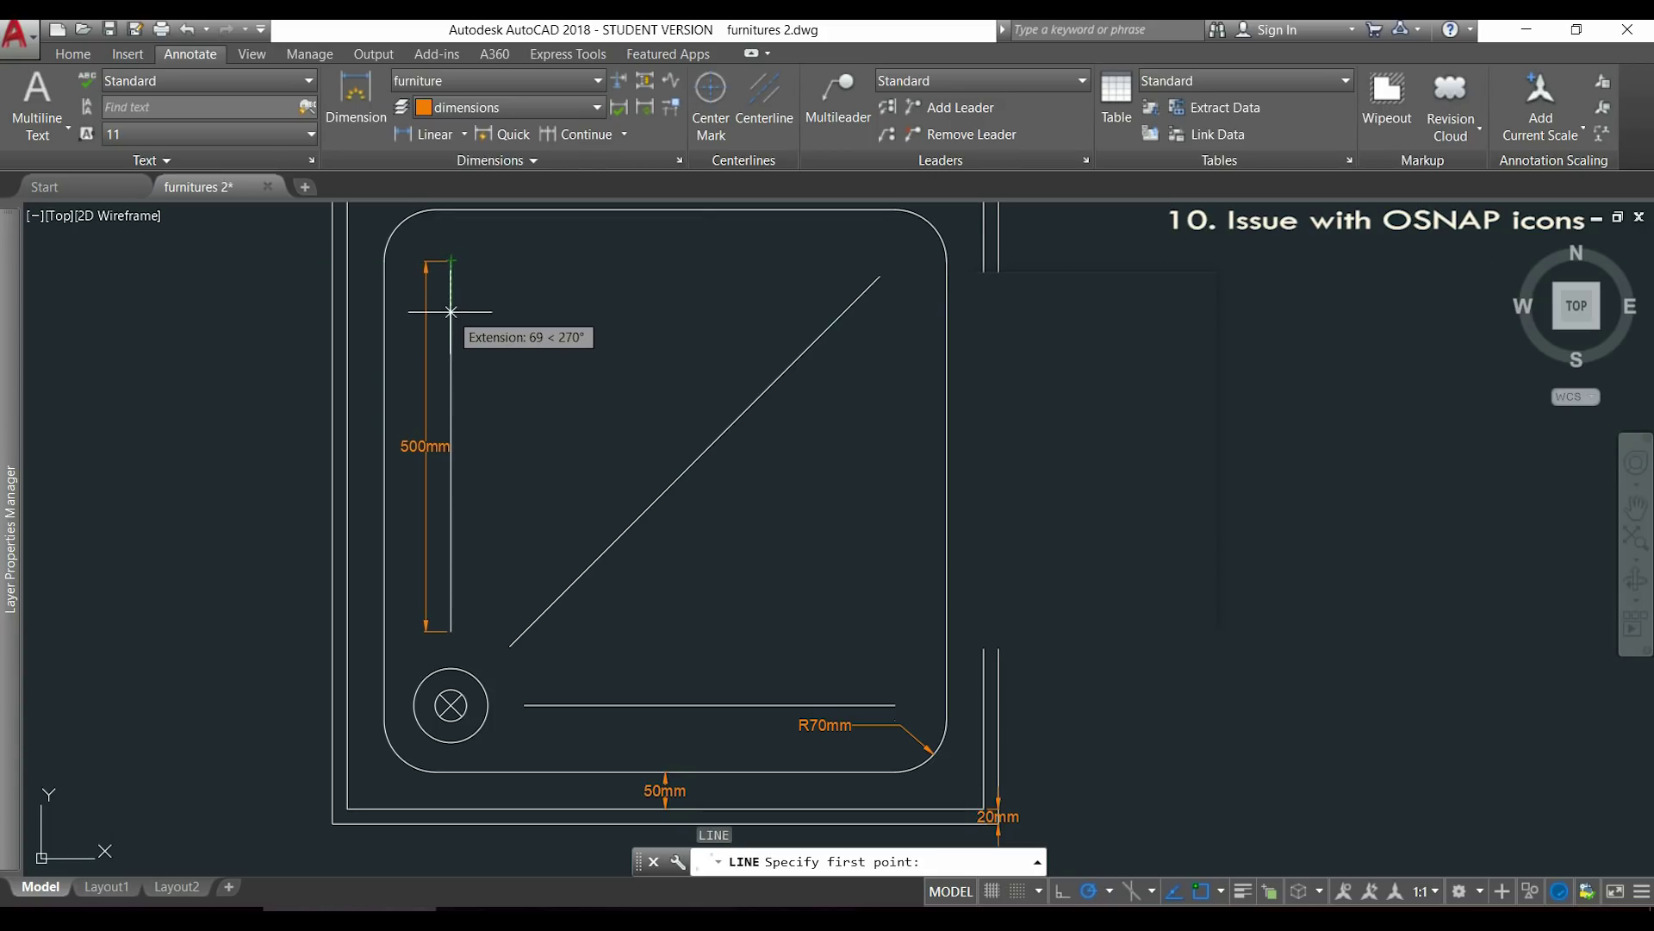
pyautogui.write('100')
pyautogui.press('Return')
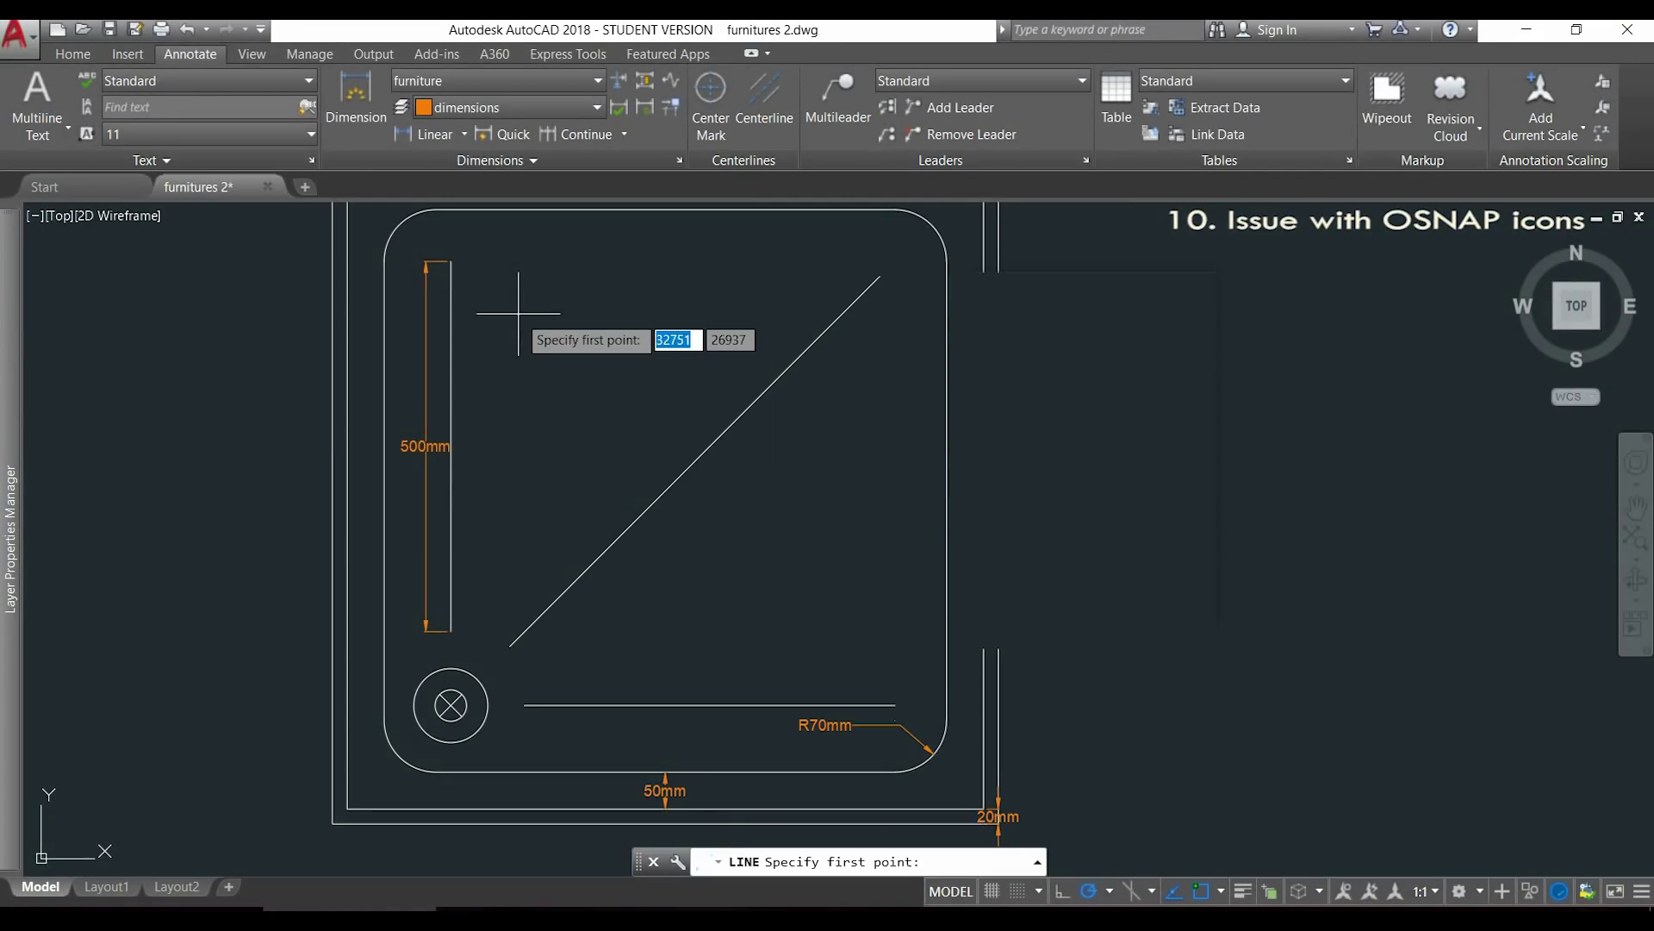
pyautogui.scroll(5, 412, 248)
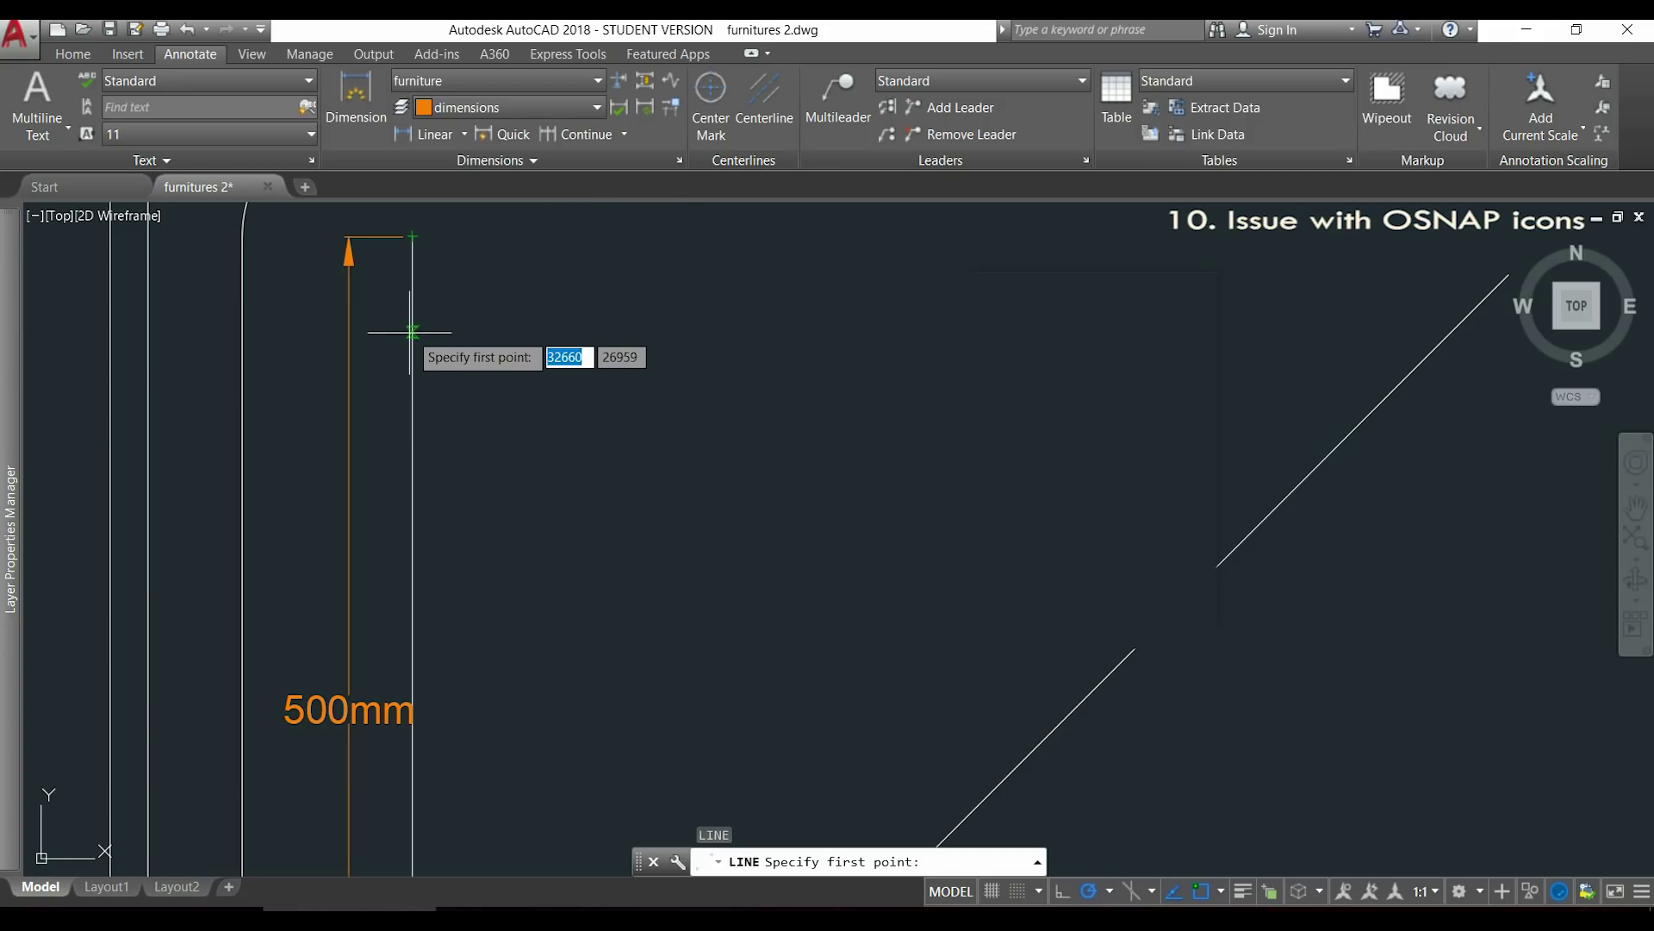
pyautogui.write('100')
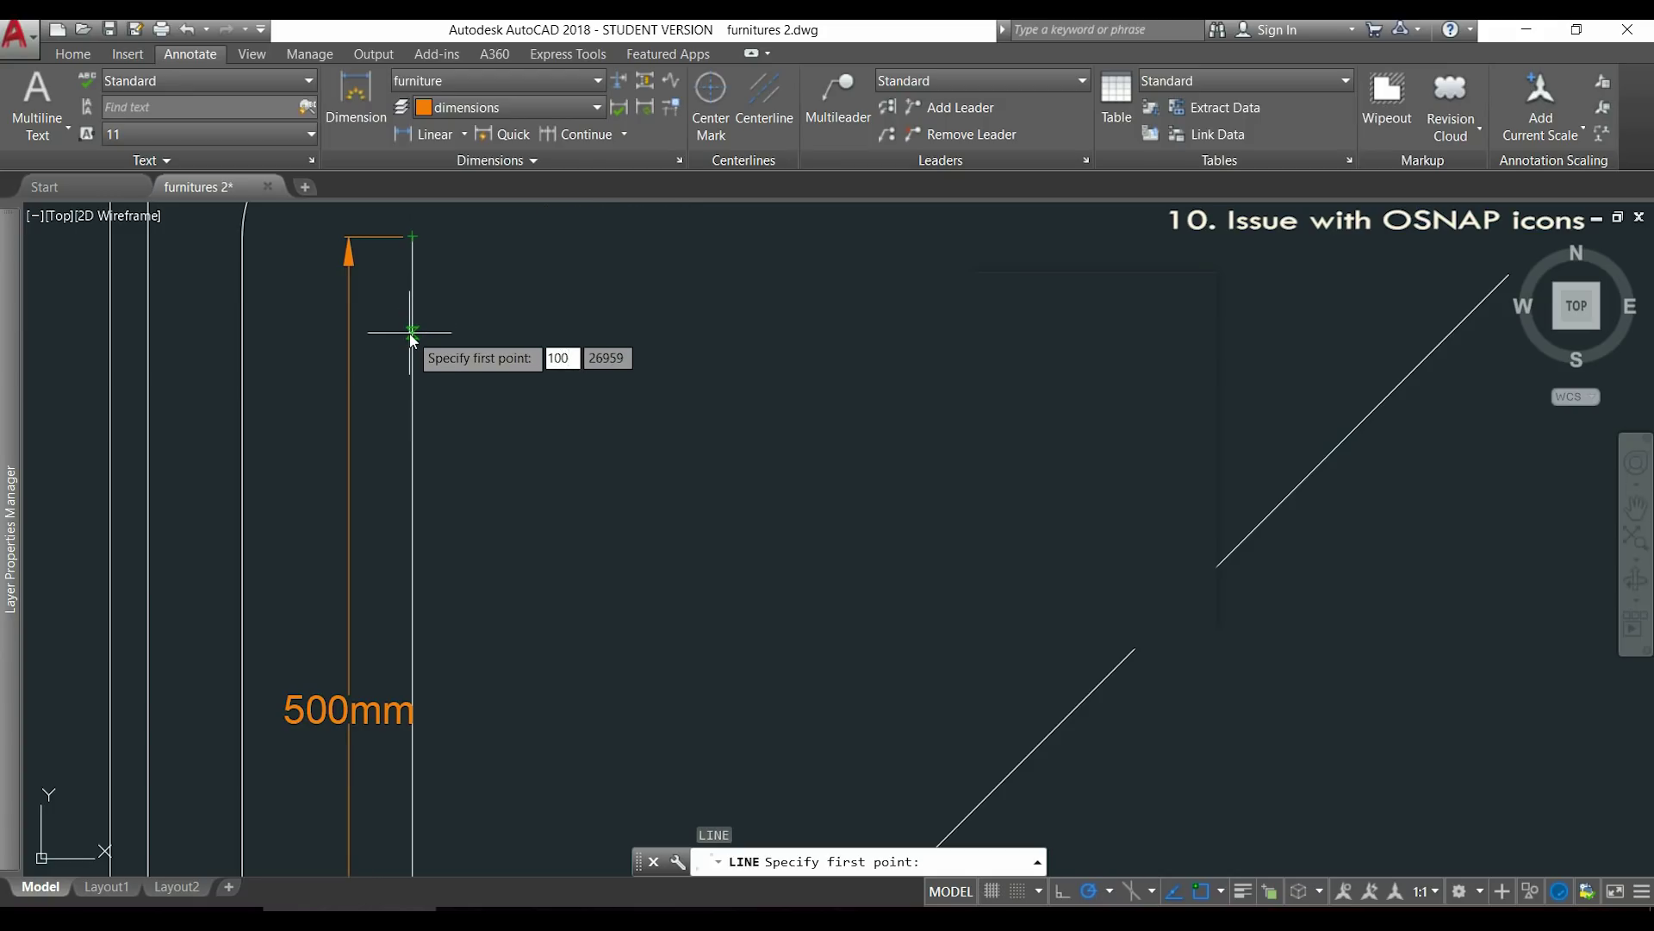
pyautogui.press('Return')
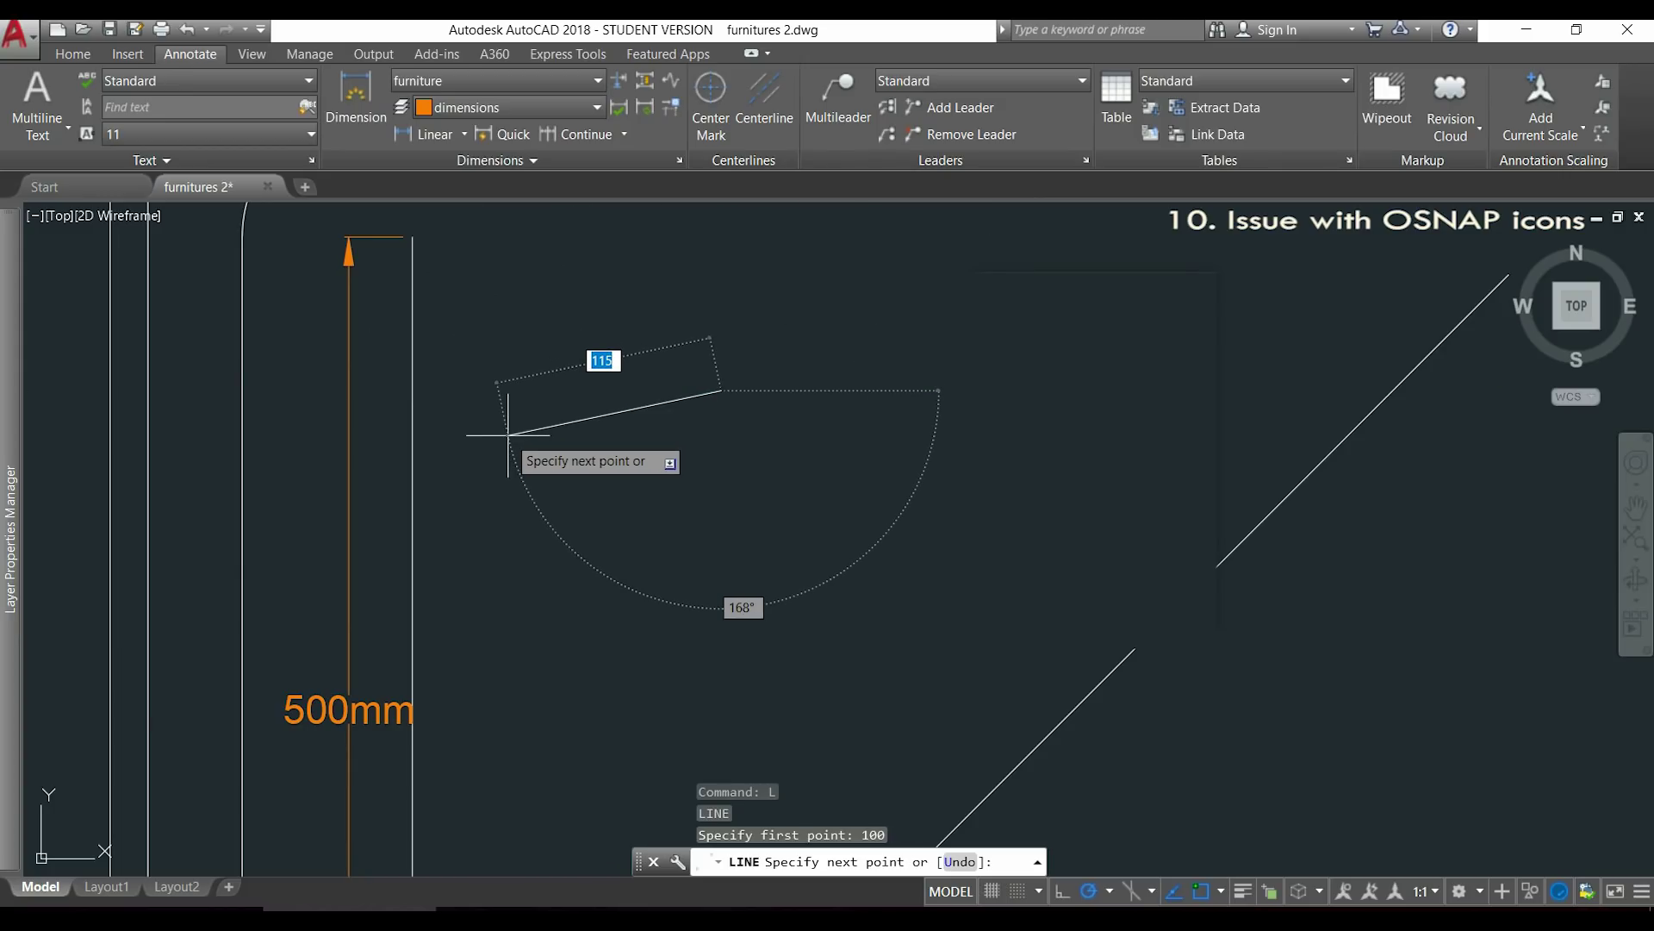
pyautogui.press('Escape')
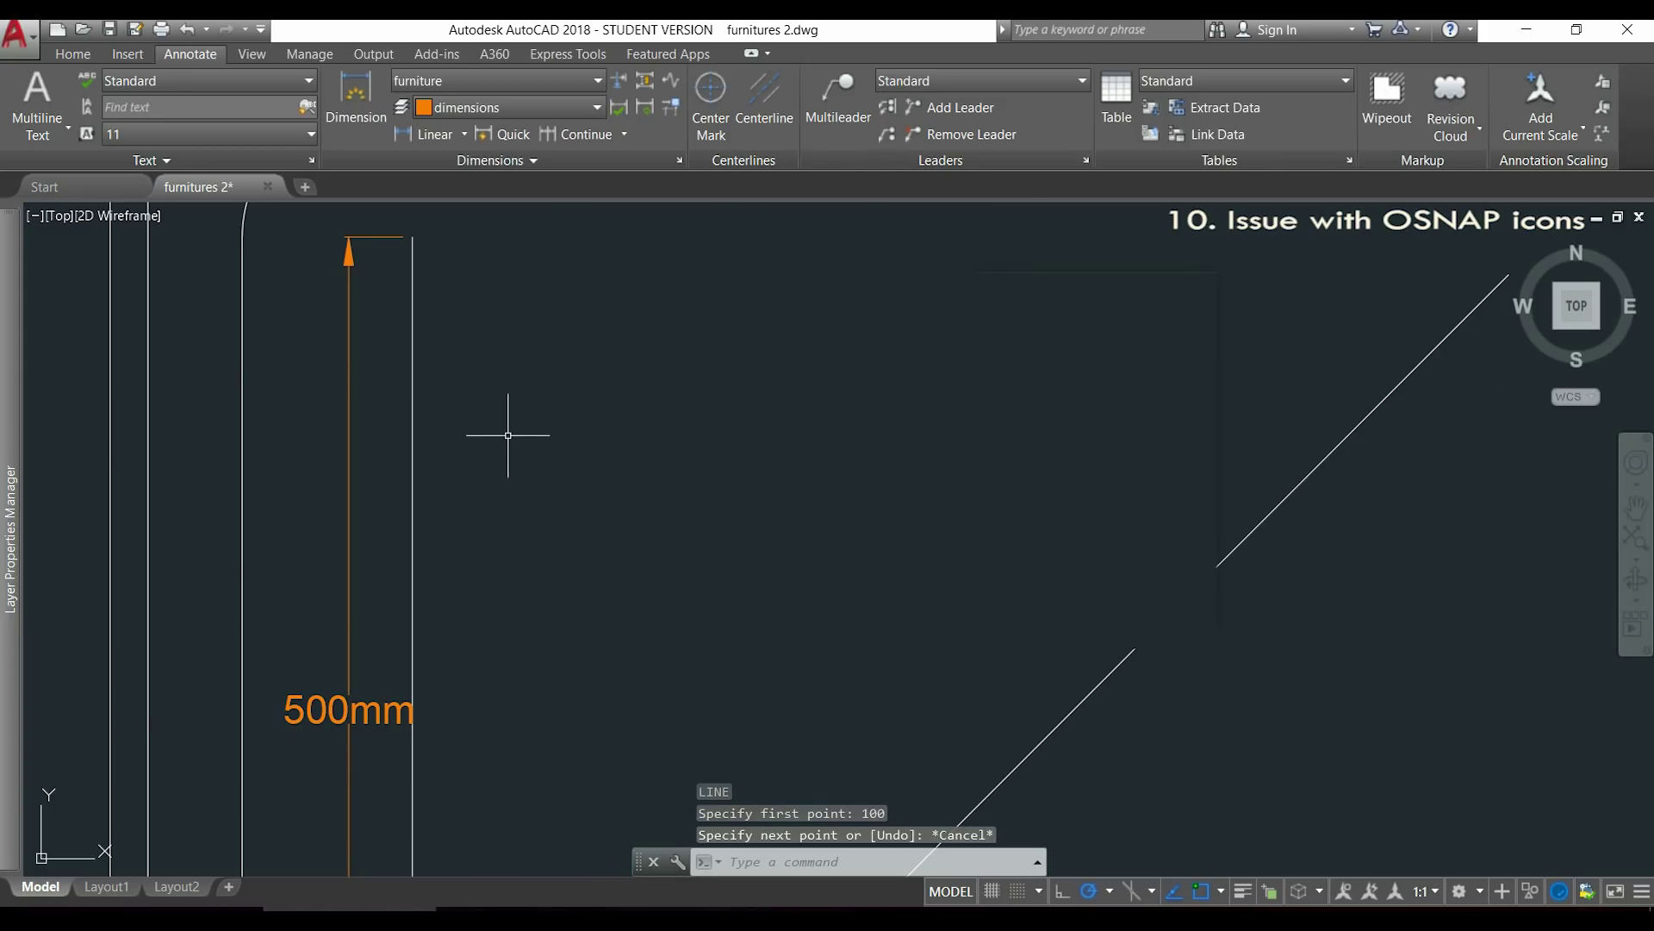
pyautogui.write('L')
# Review the object snap modes, then draw a line from 100 below the vertical line's top, 200 to the right.
pyautogui.click(1223, 893)
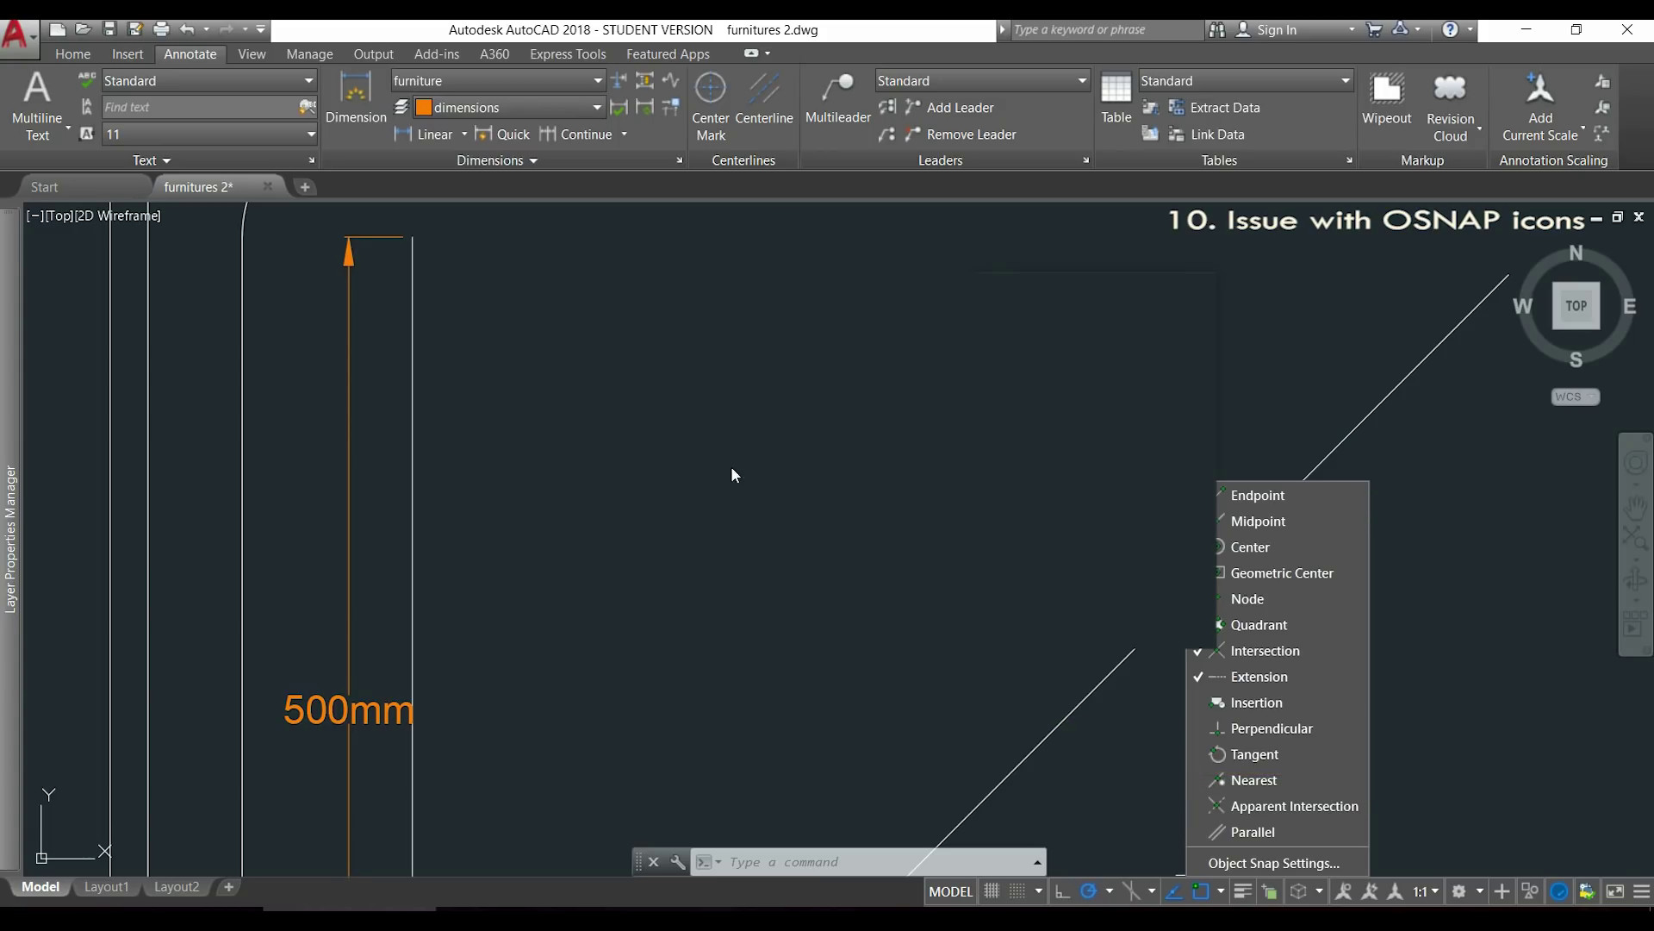
pyautogui.click(772, 498)
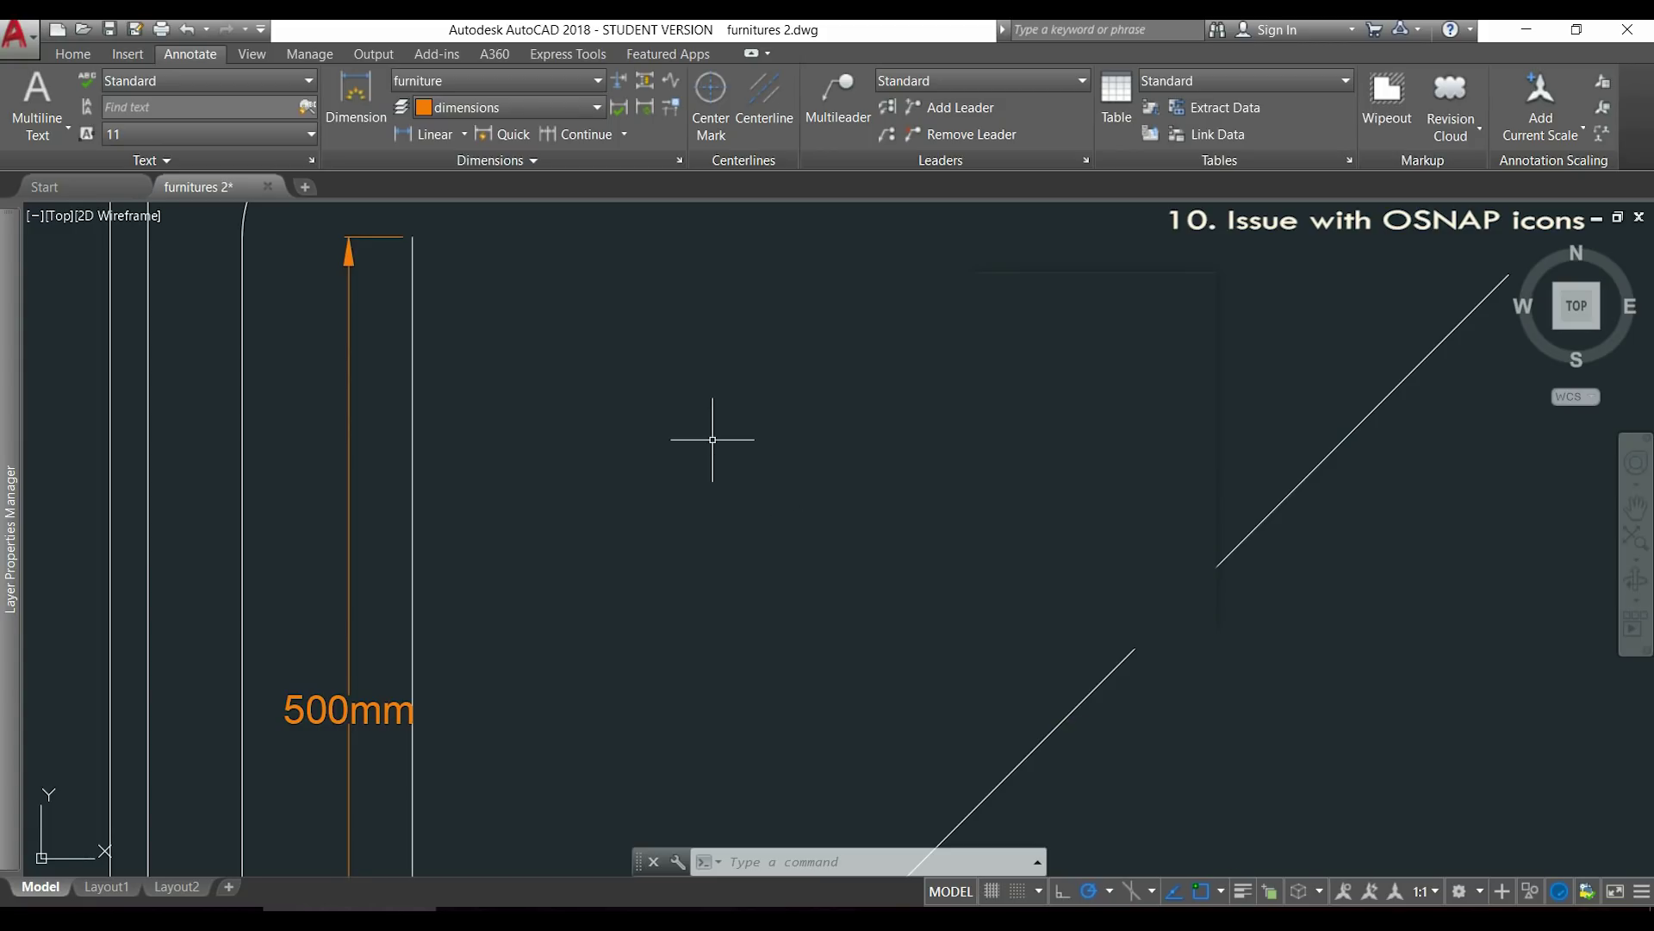
pyautogui.write('L')
pyautogui.press('Return')
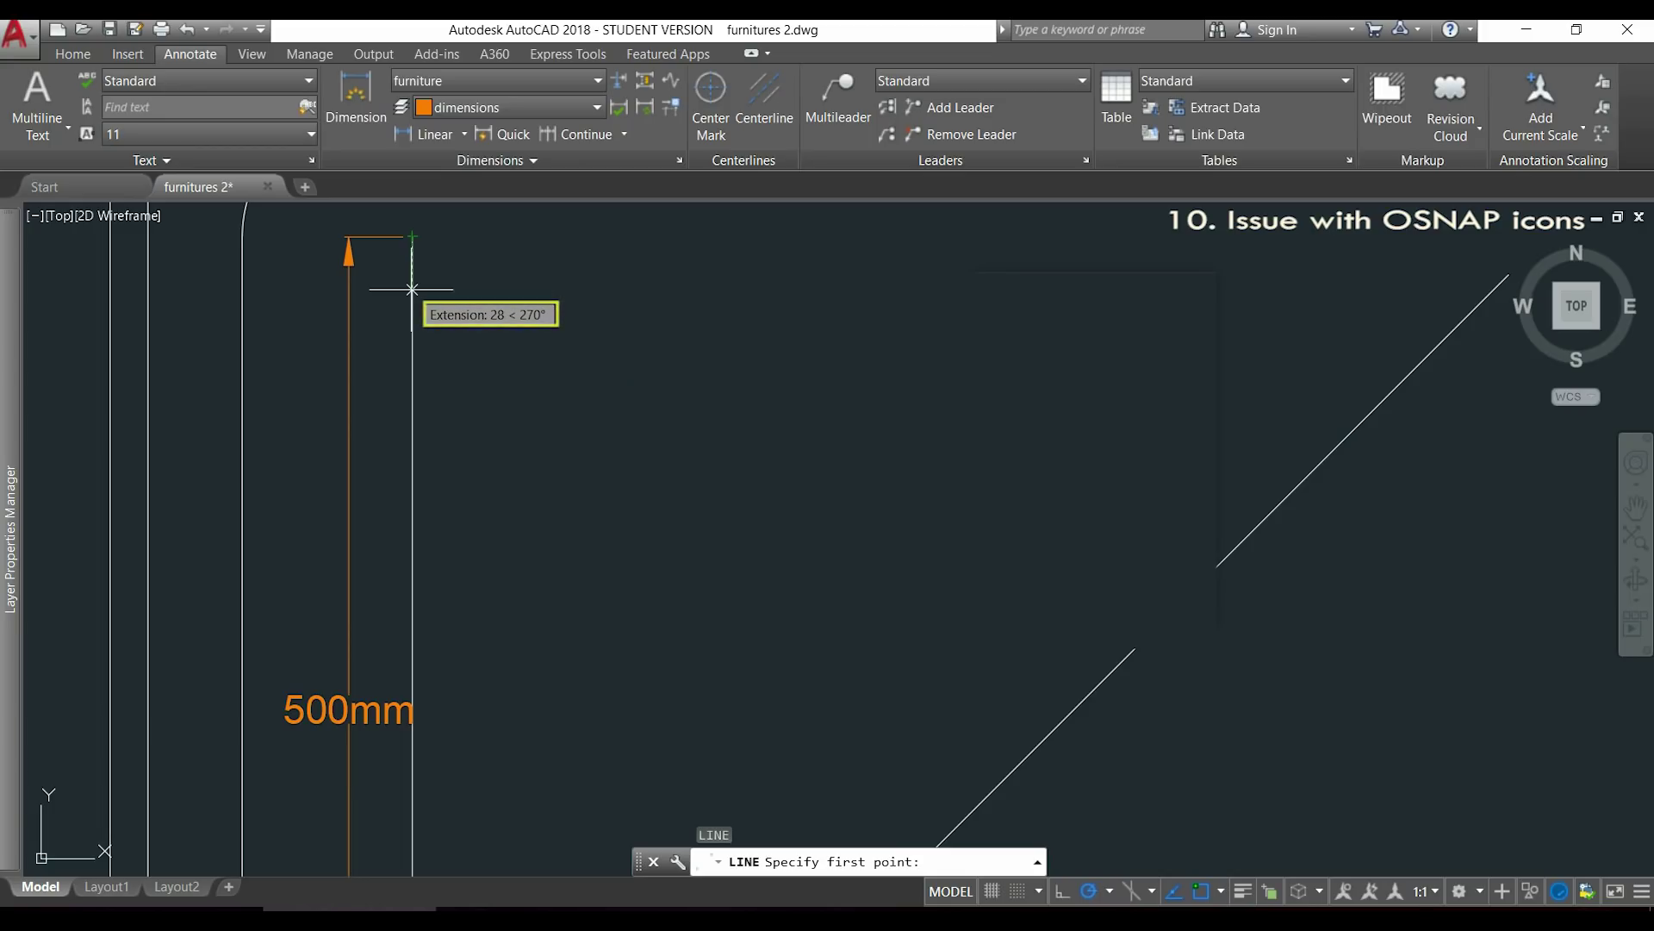
pyautogui.write('100')
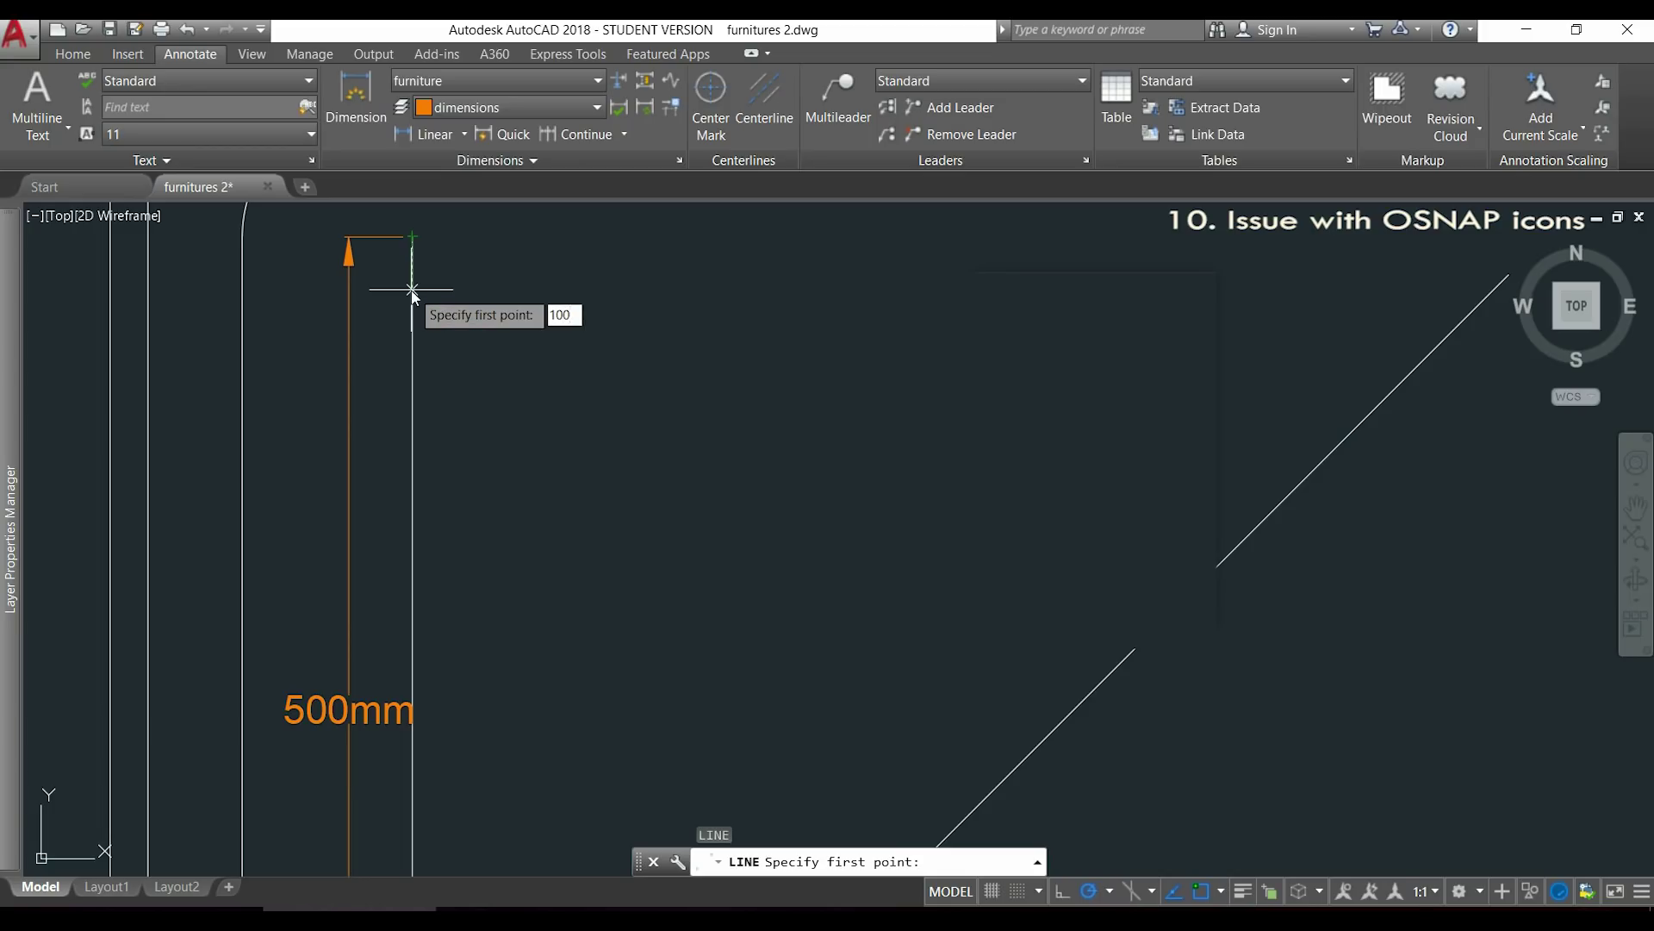
pyautogui.press('Return')
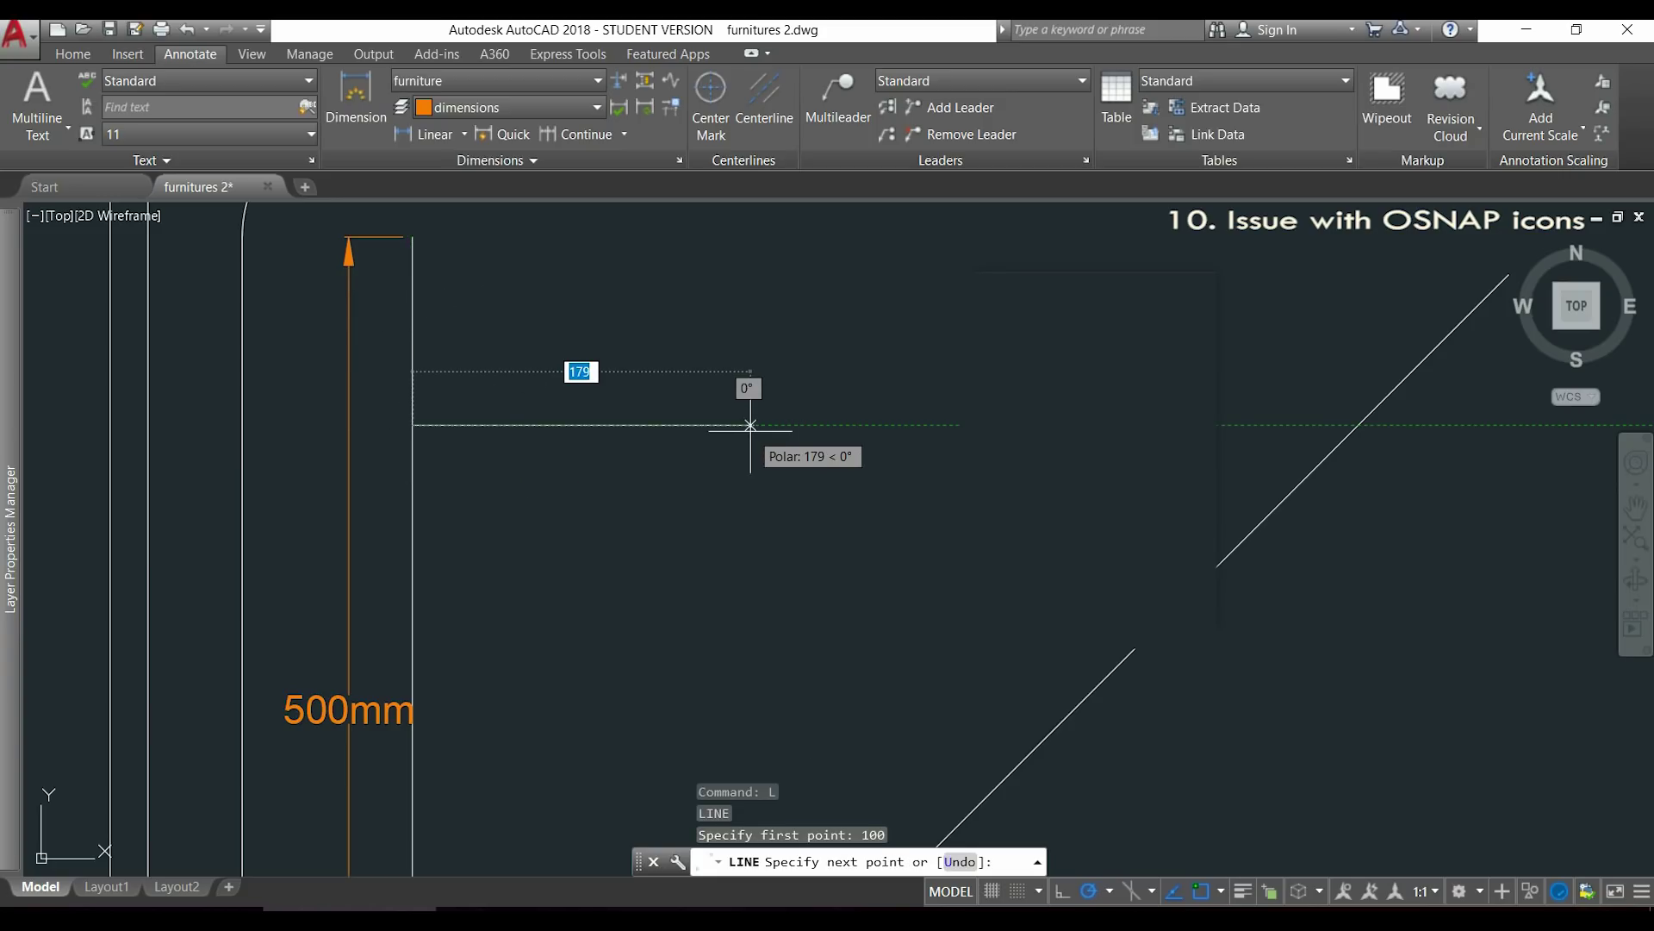
pyautogui.write('20')
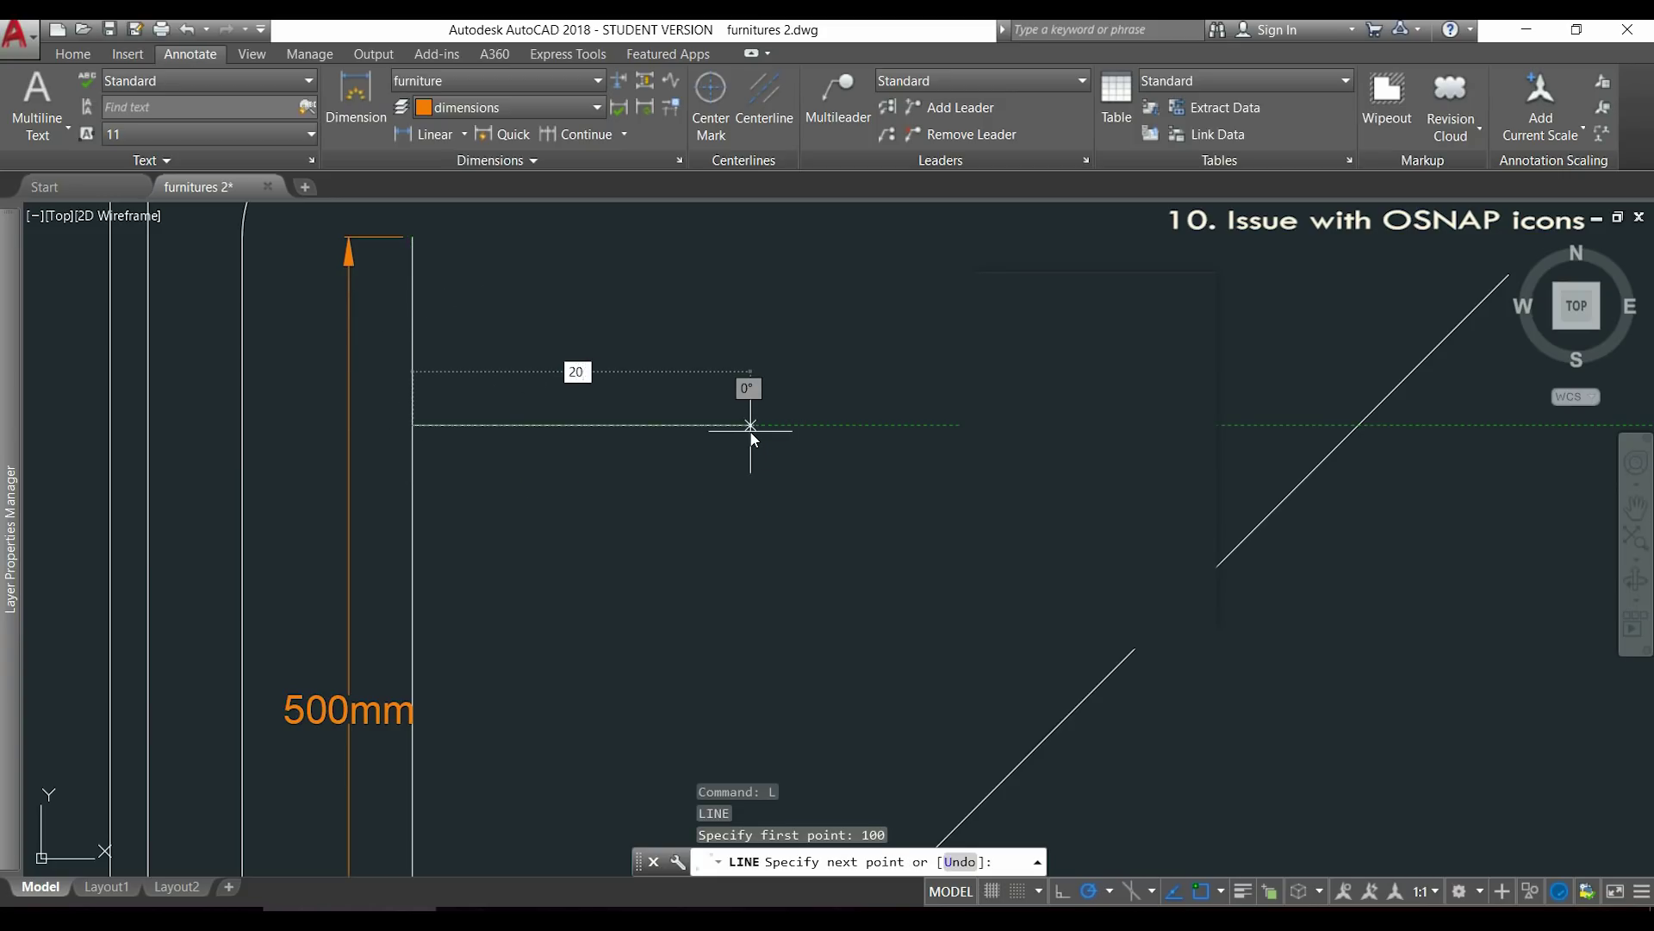
pyautogui.write('0')
pyautogui.press('Return')
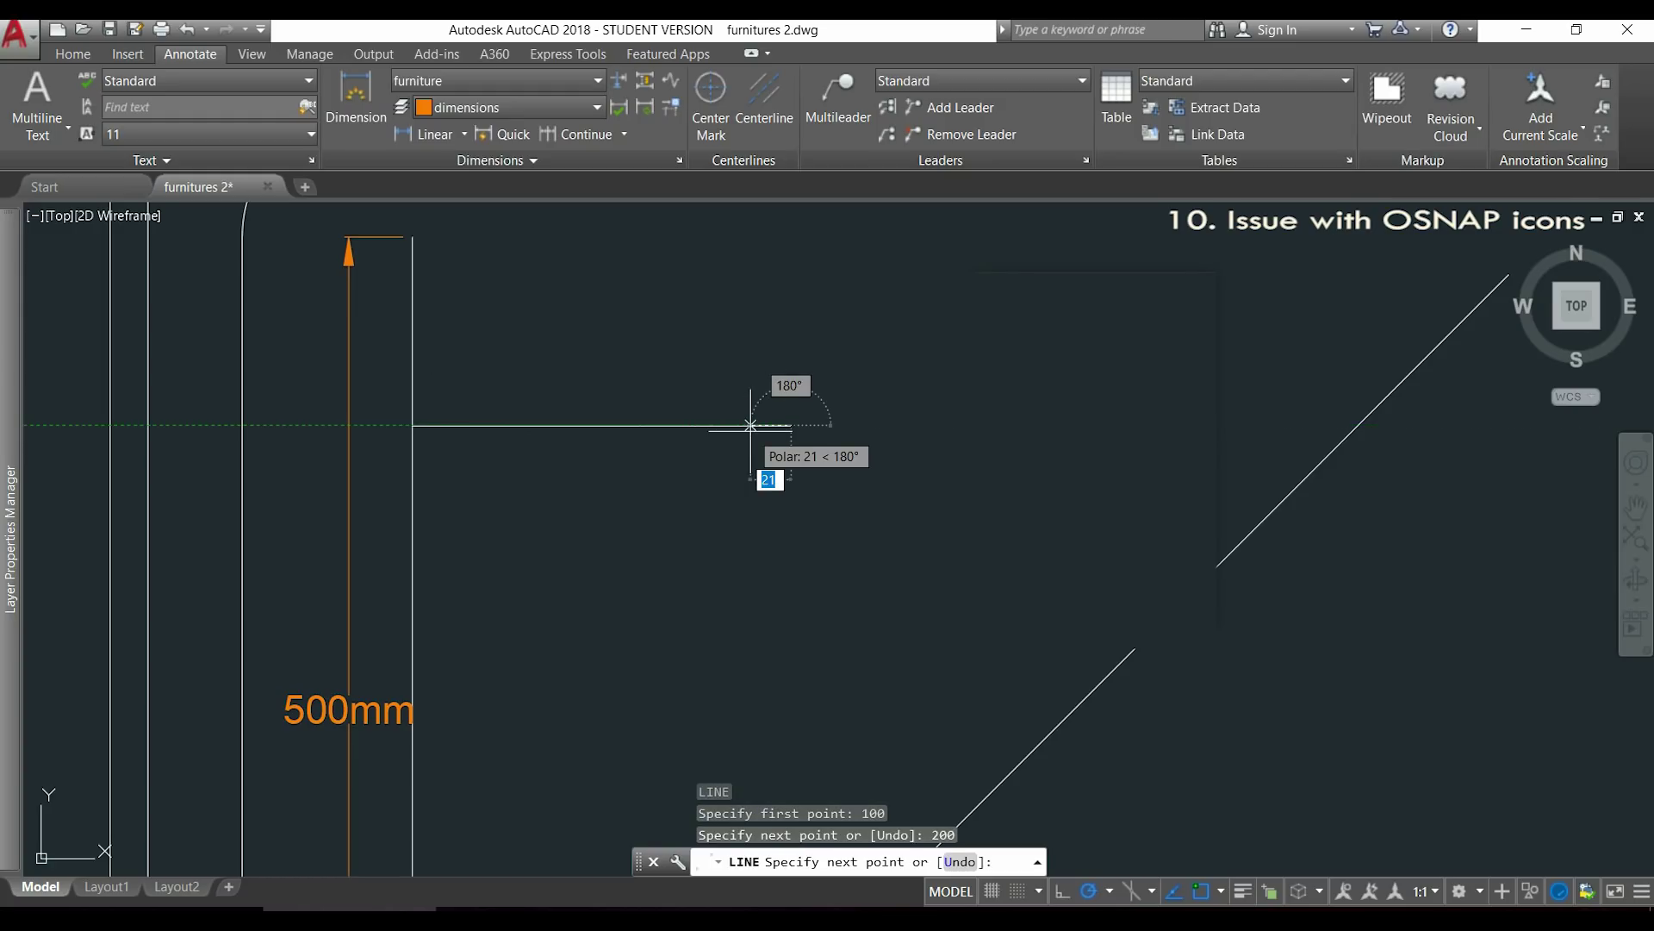
pyautogui.press('Escape')
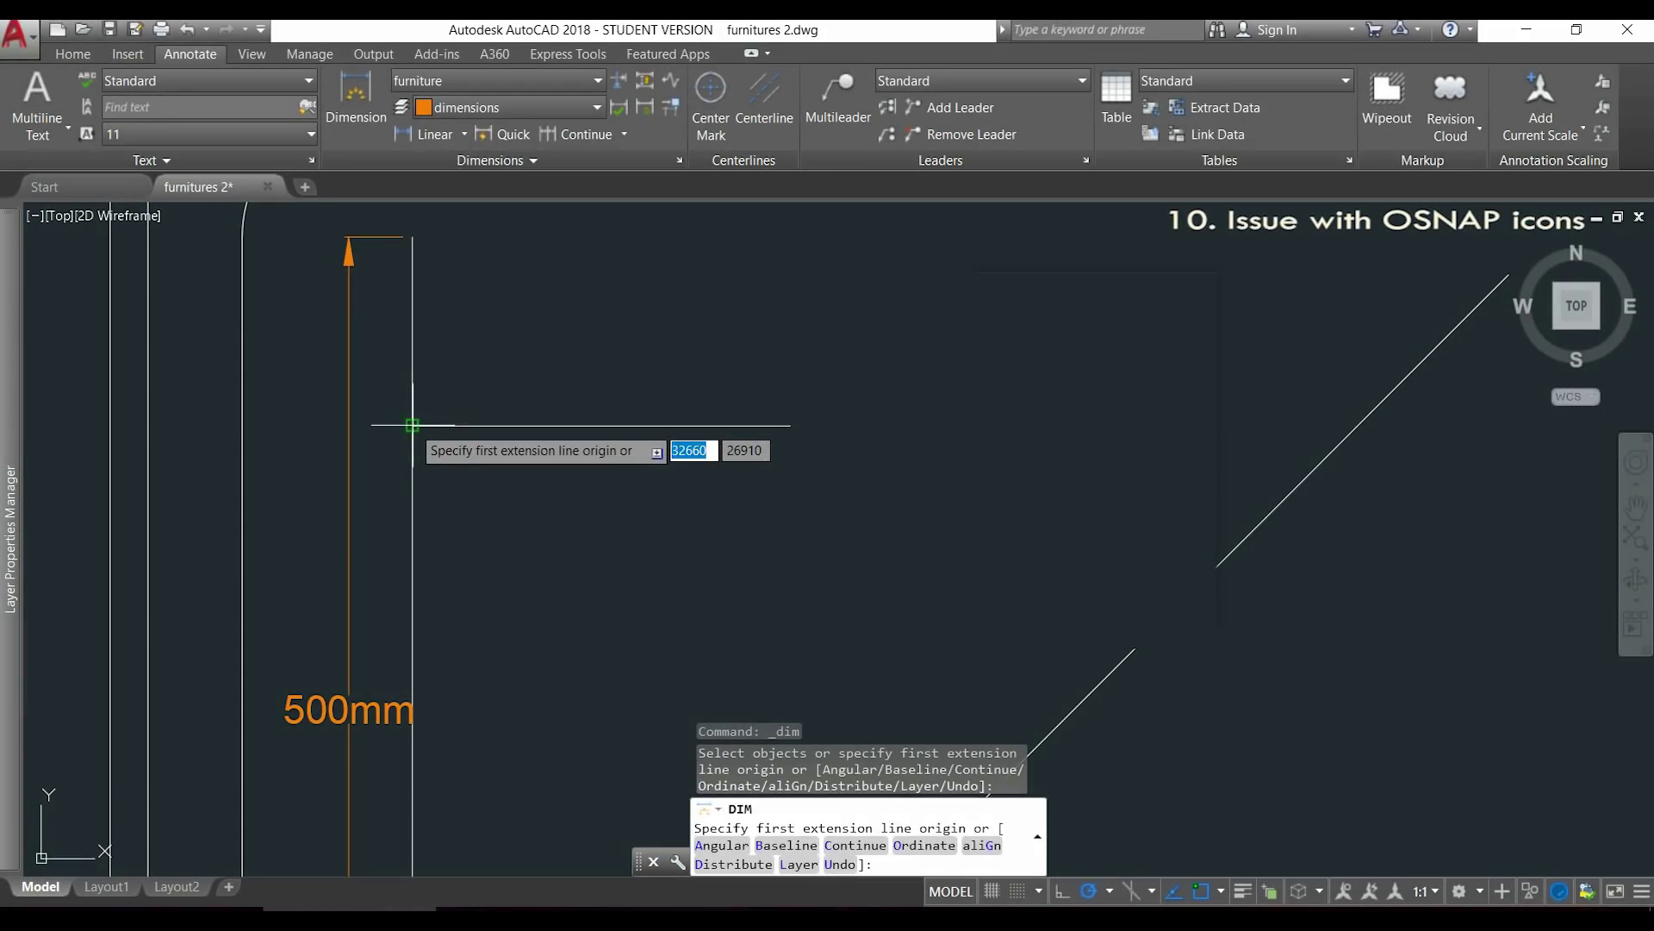
# Dimension the 100mm gap from the line corner to the vertical line's top, then undo.
pyautogui.click(414, 426)
pyautogui.click(412, 235)
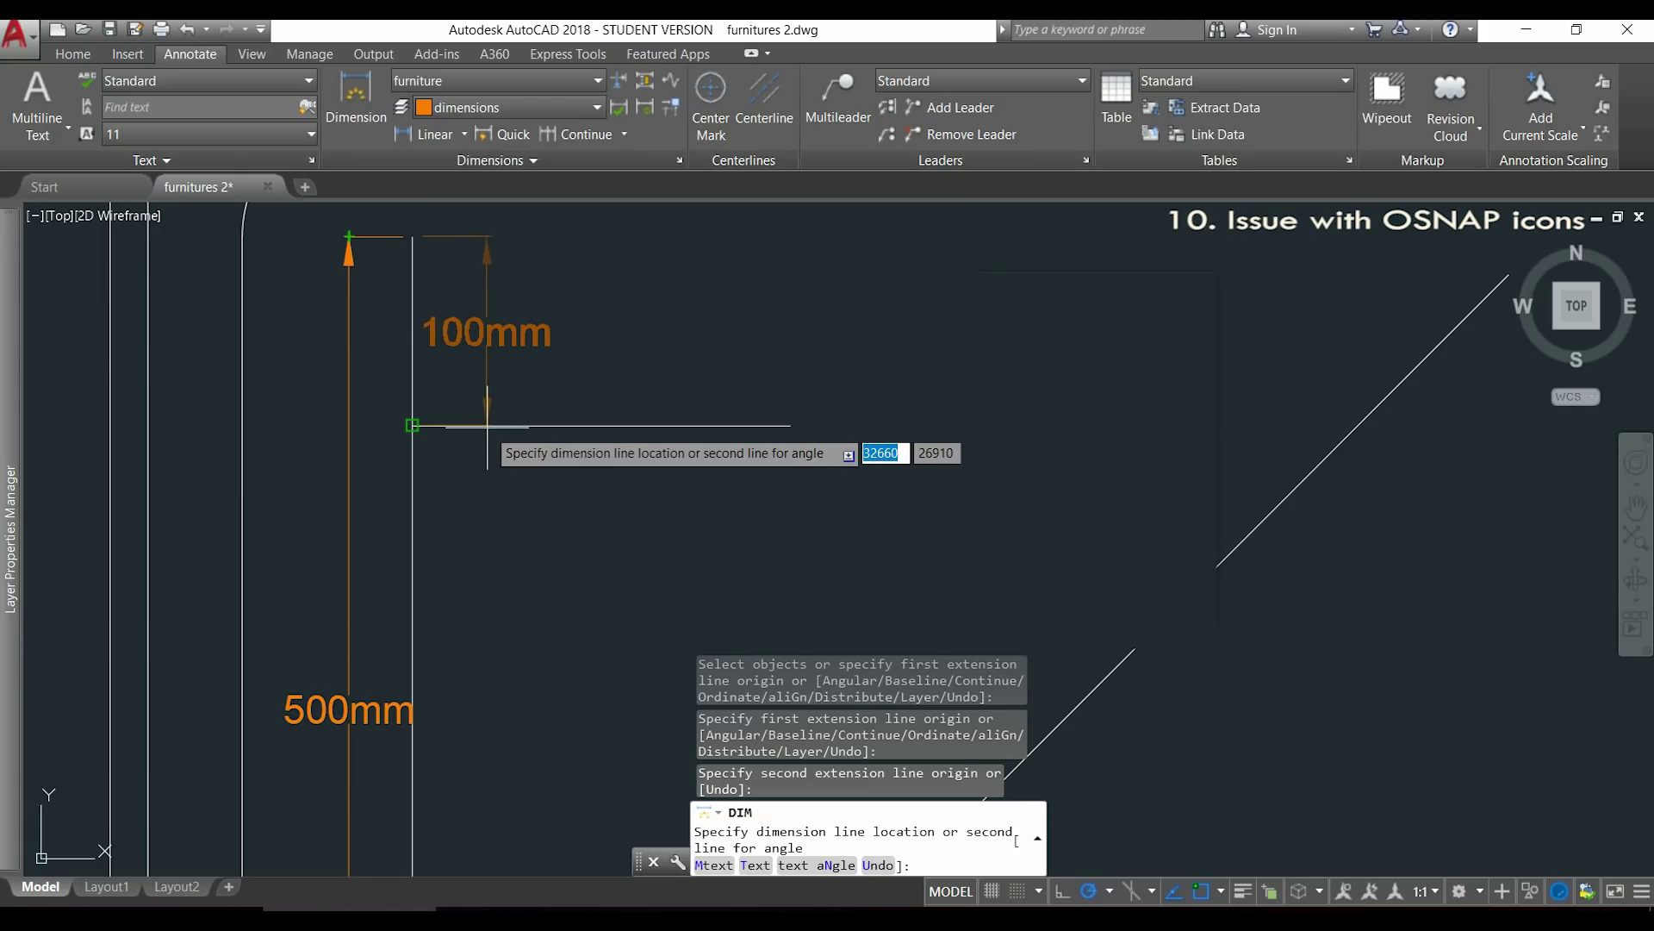
pyautogui.click(413, 424)
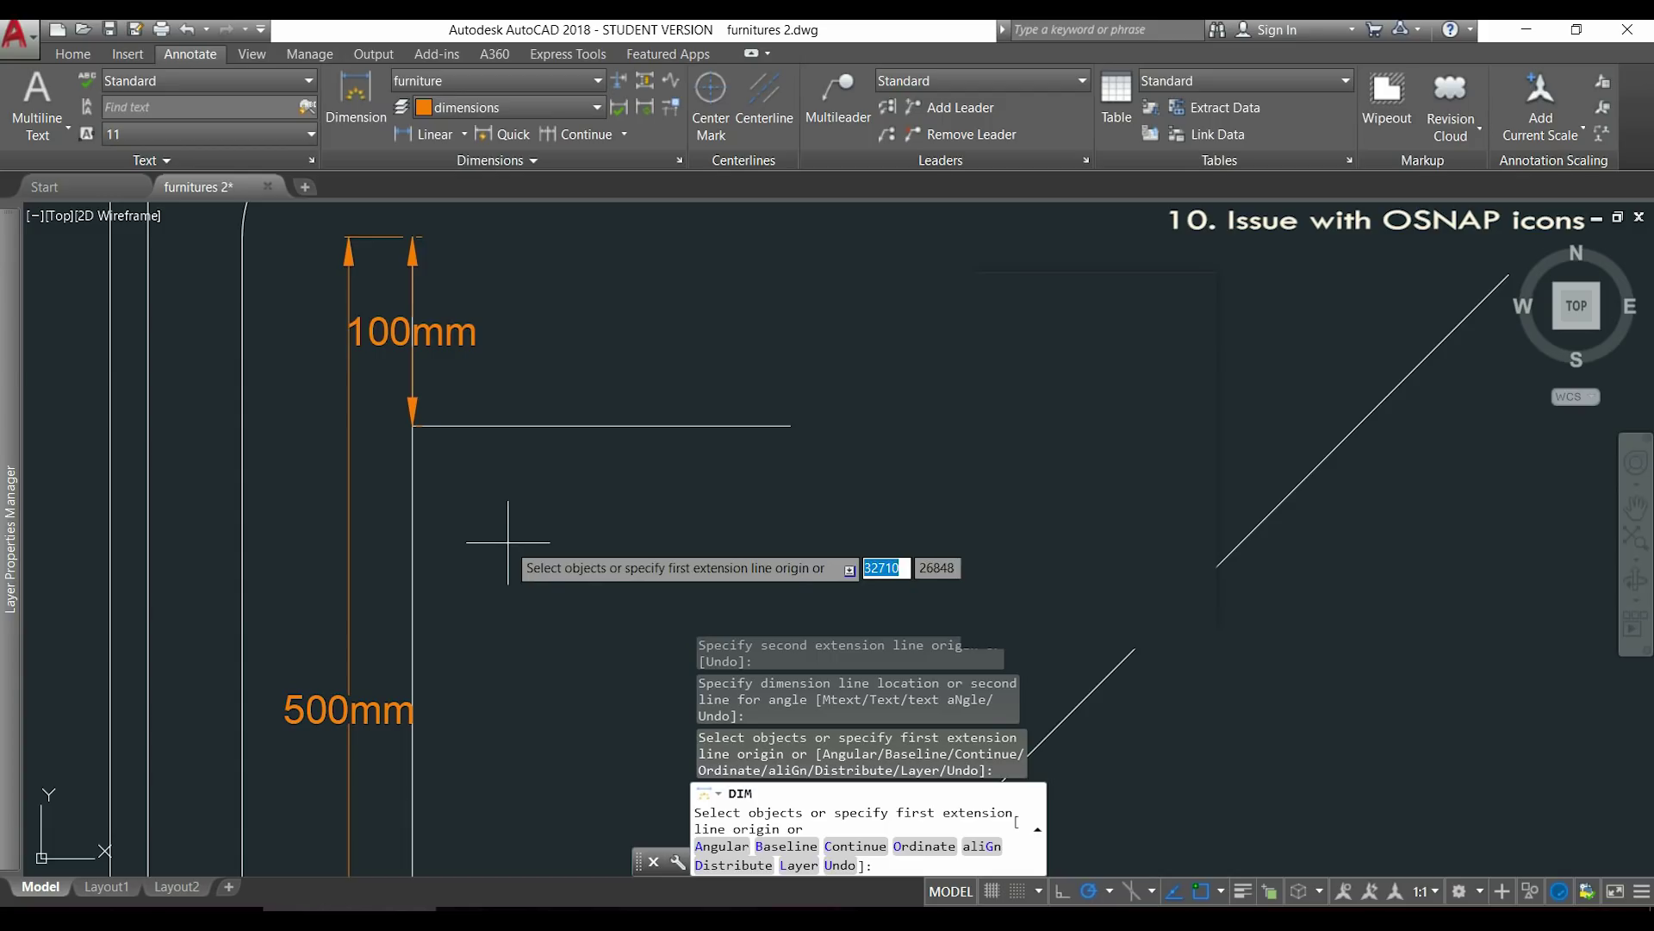
pyautogui.write('u')
pyautogui.press('Return')
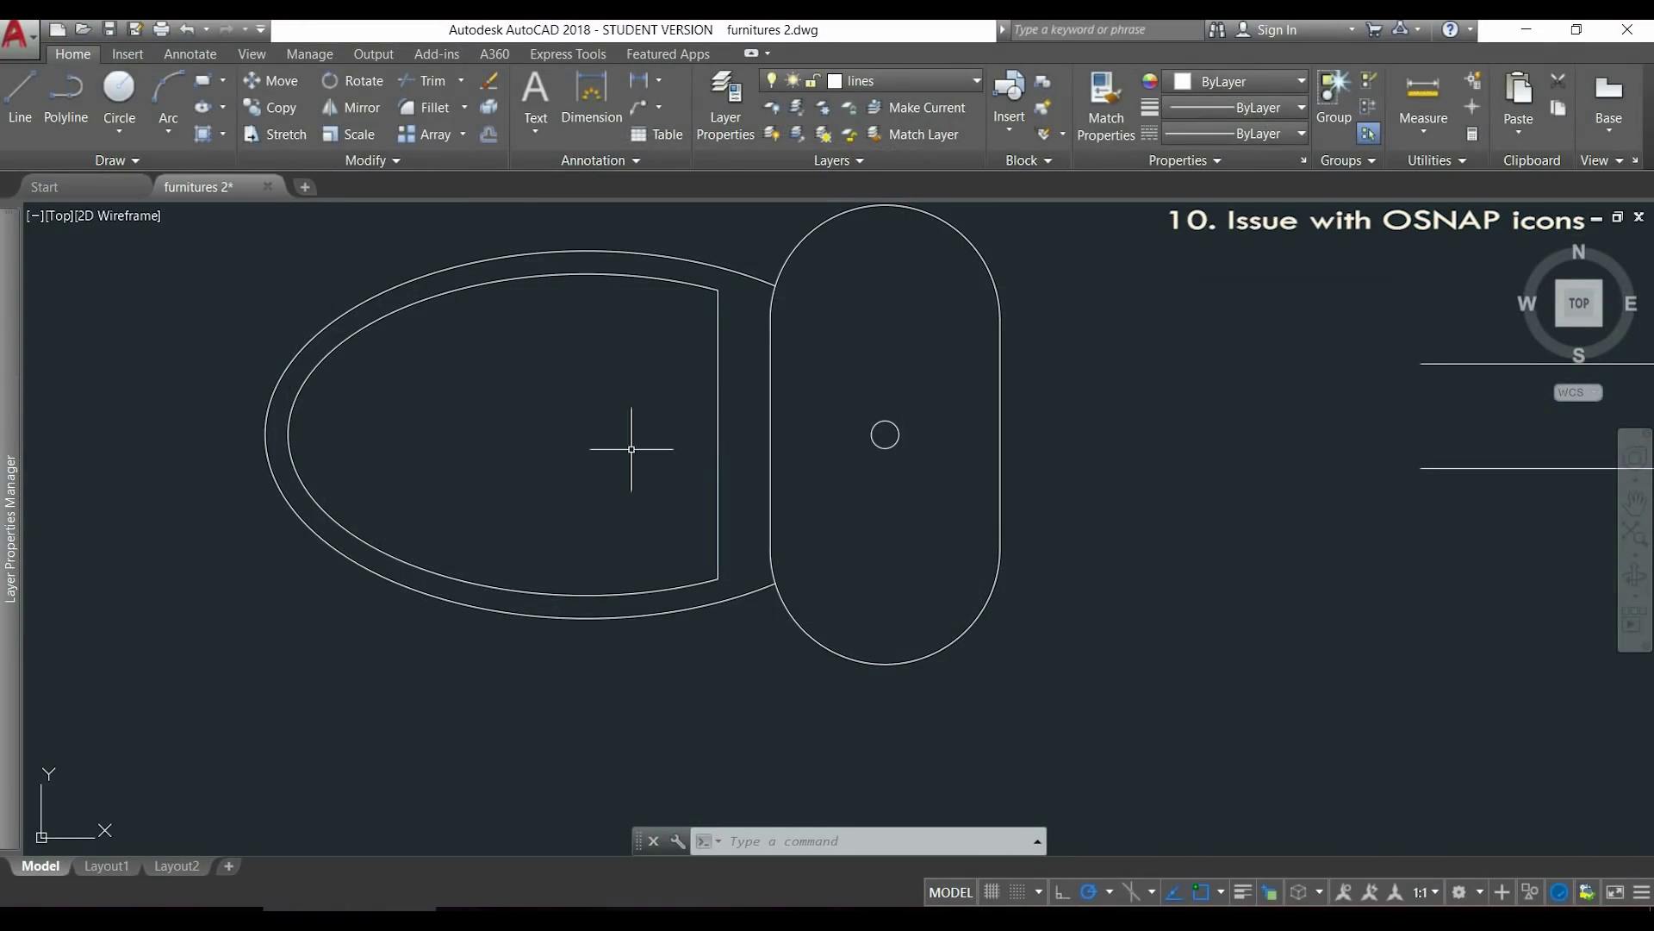
pyautogui.click(169, 135)
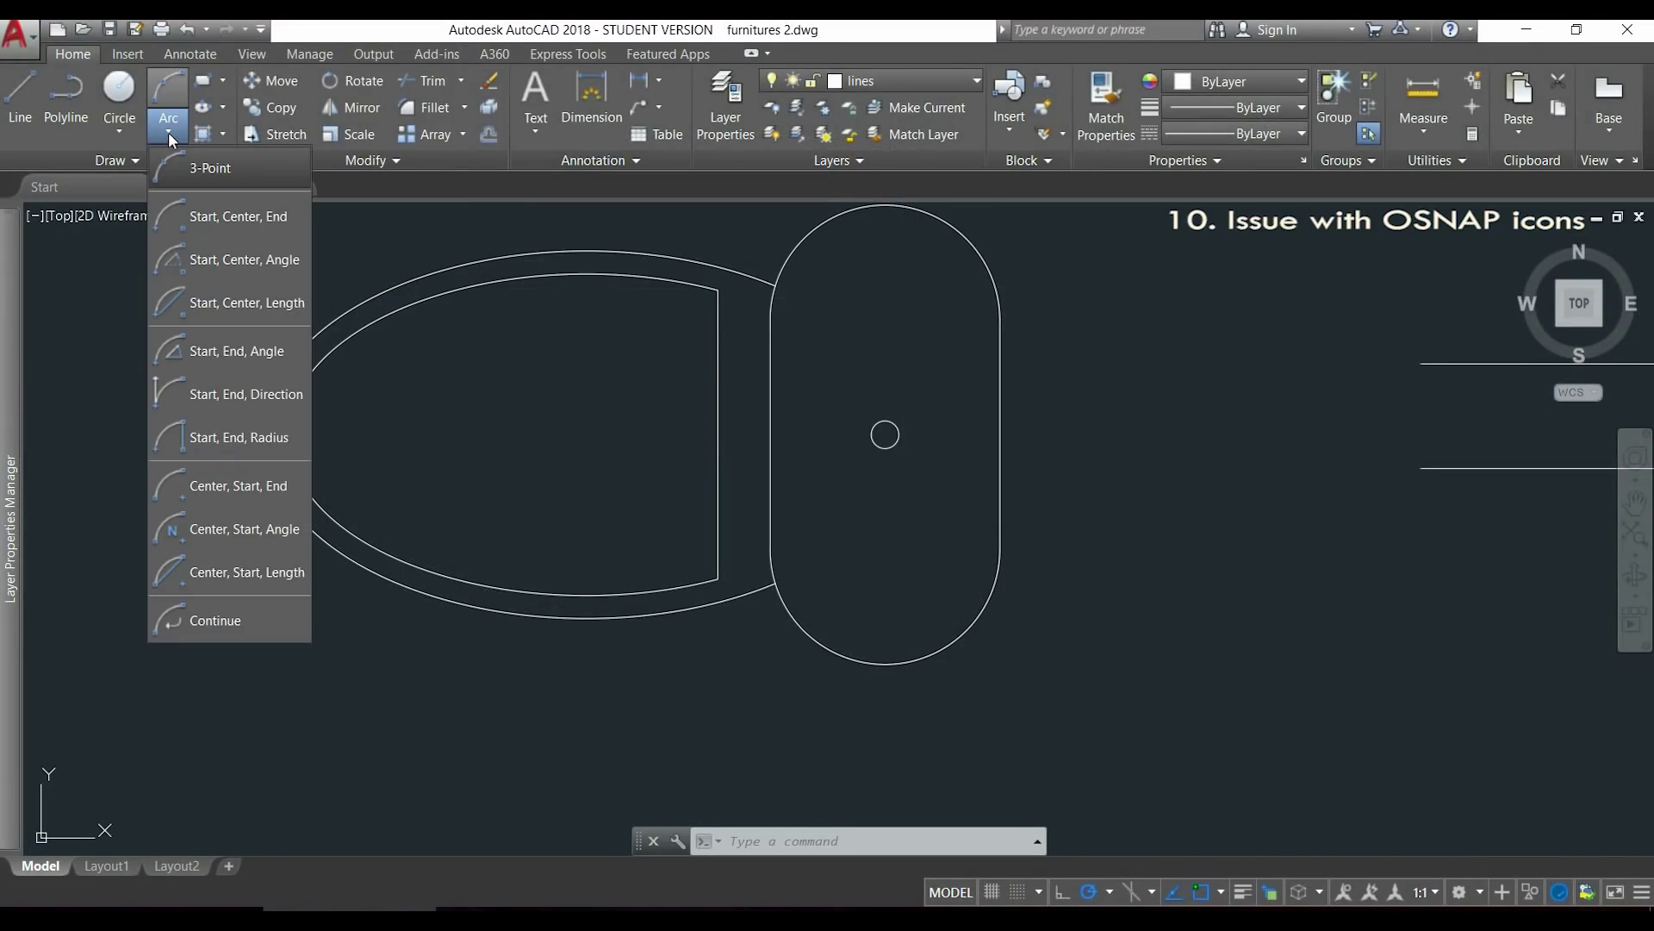
pyautogui.click(277, 168)
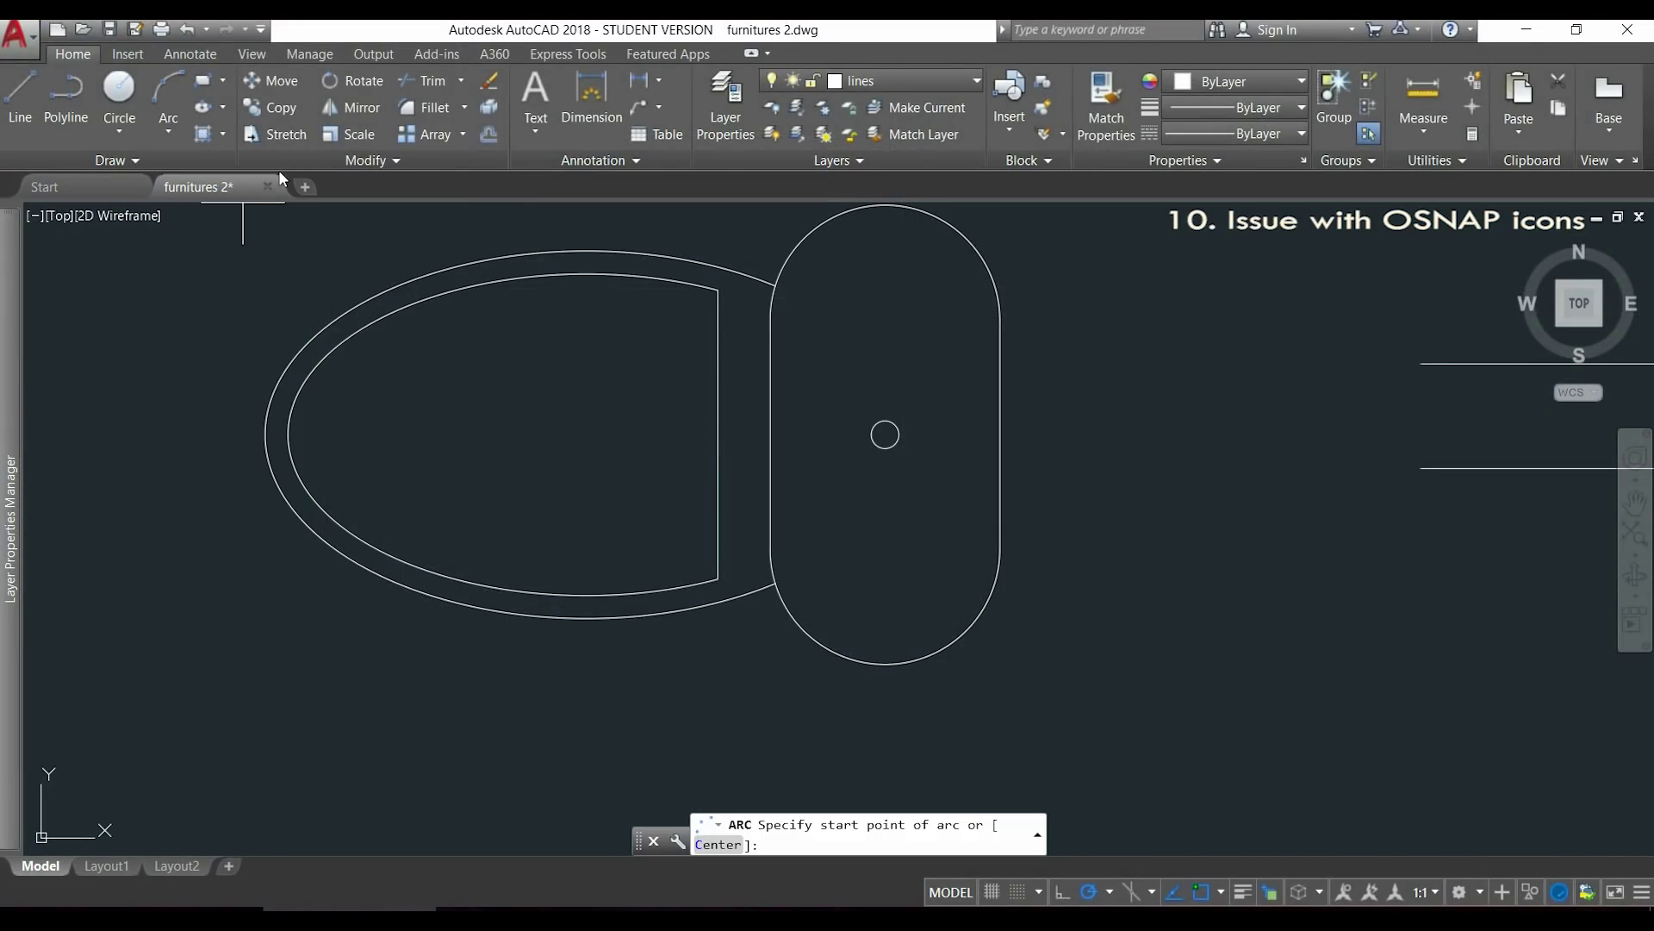
pyautogui.scroll(5, 762, 625)
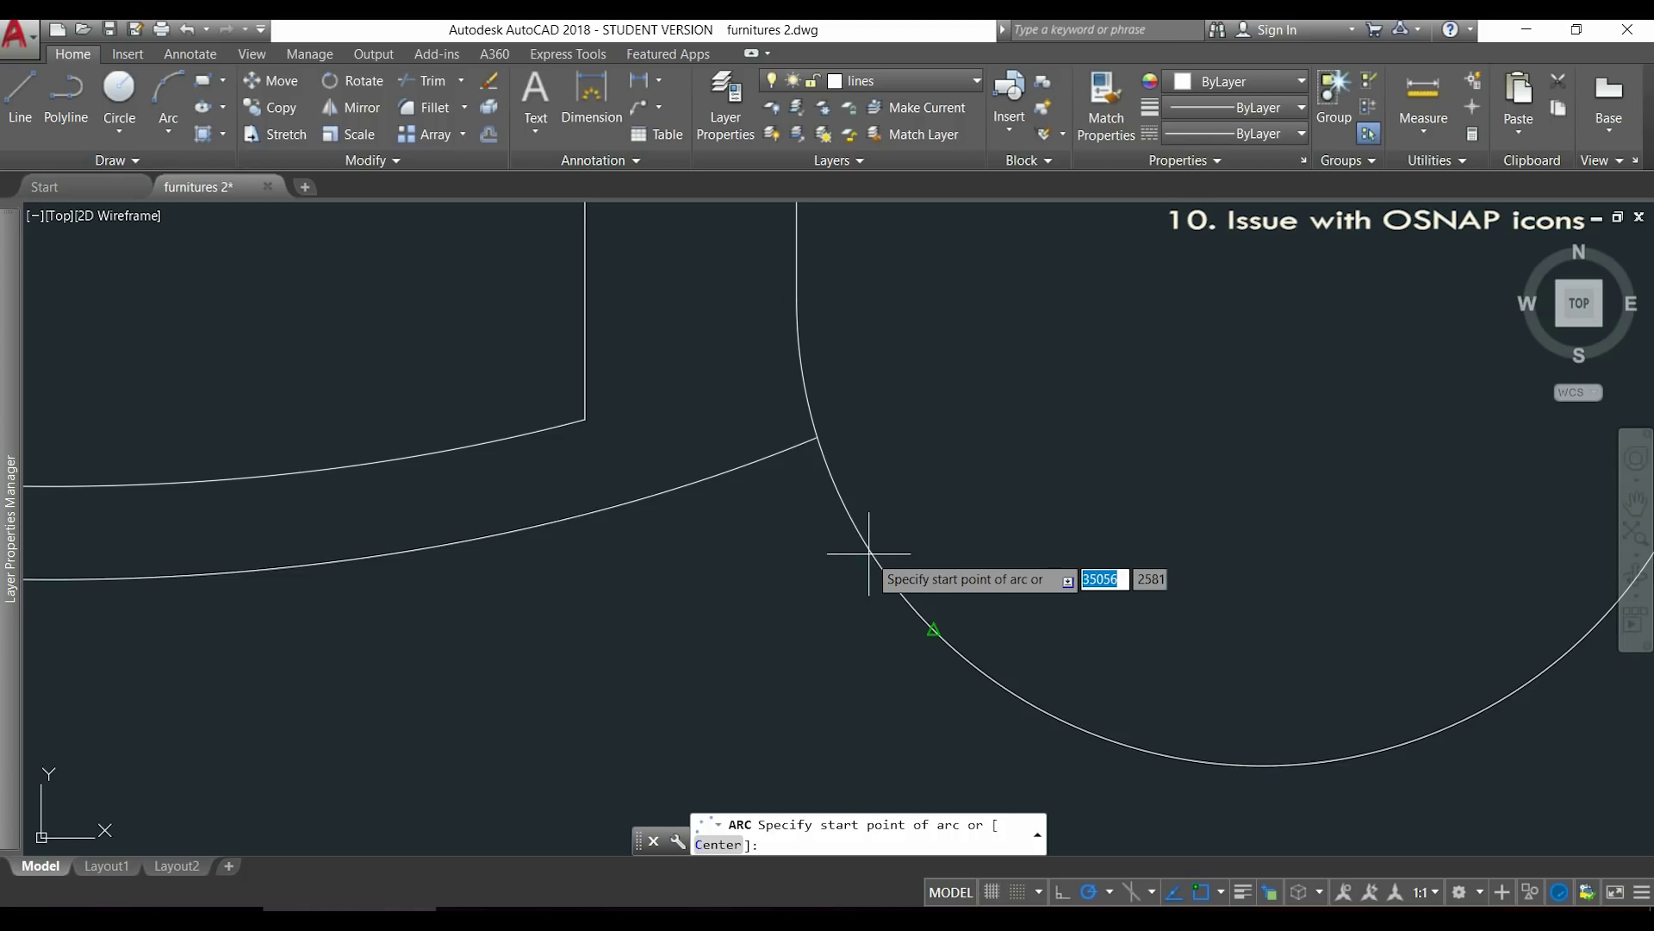
pyautogui.click(933, 628)
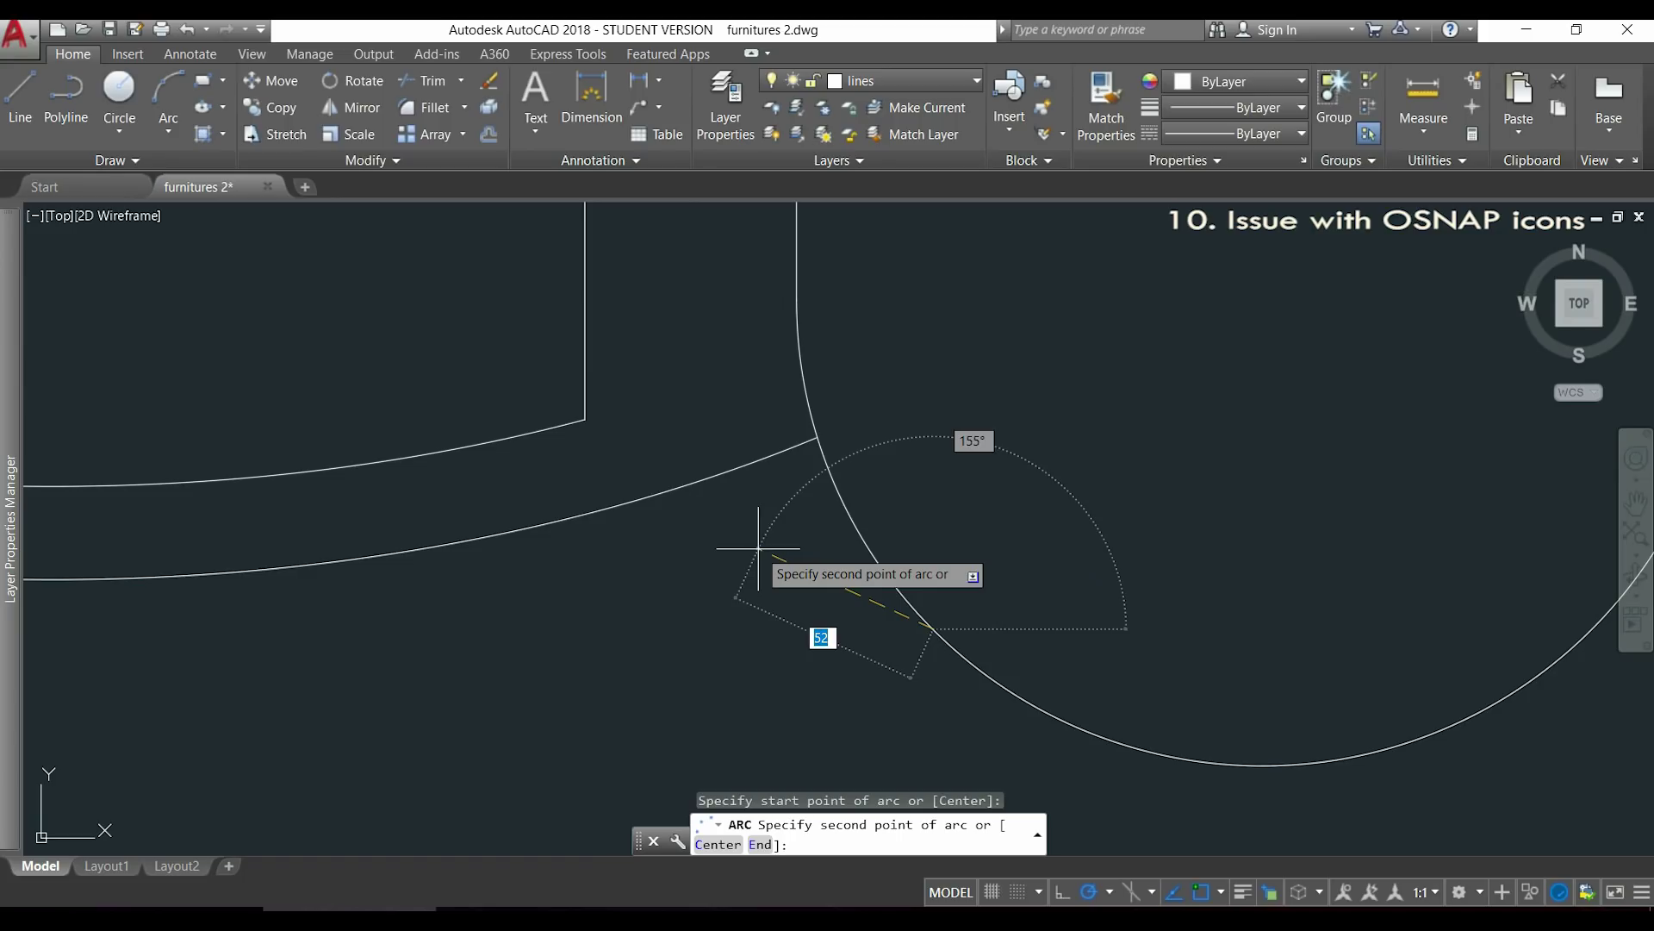
pyautogui.hotkey('ctrl', 'z')
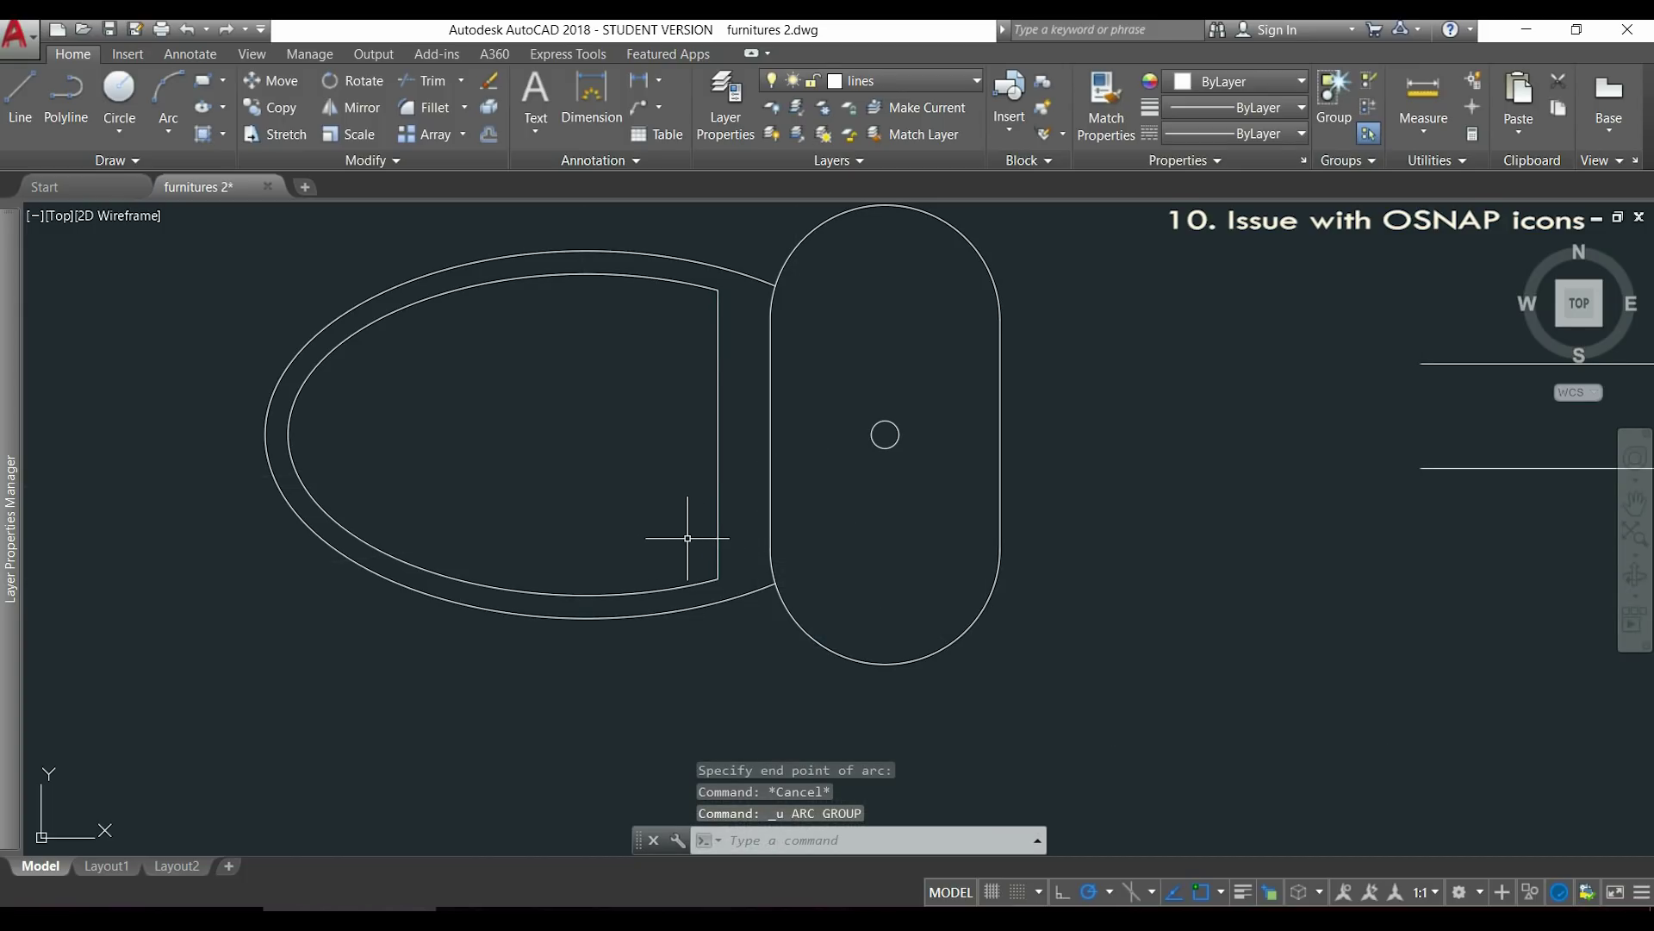
# Turn on Nearest snap and pick an arc's start and second points on the tank outline.
pyautogui.click(1221, 892)
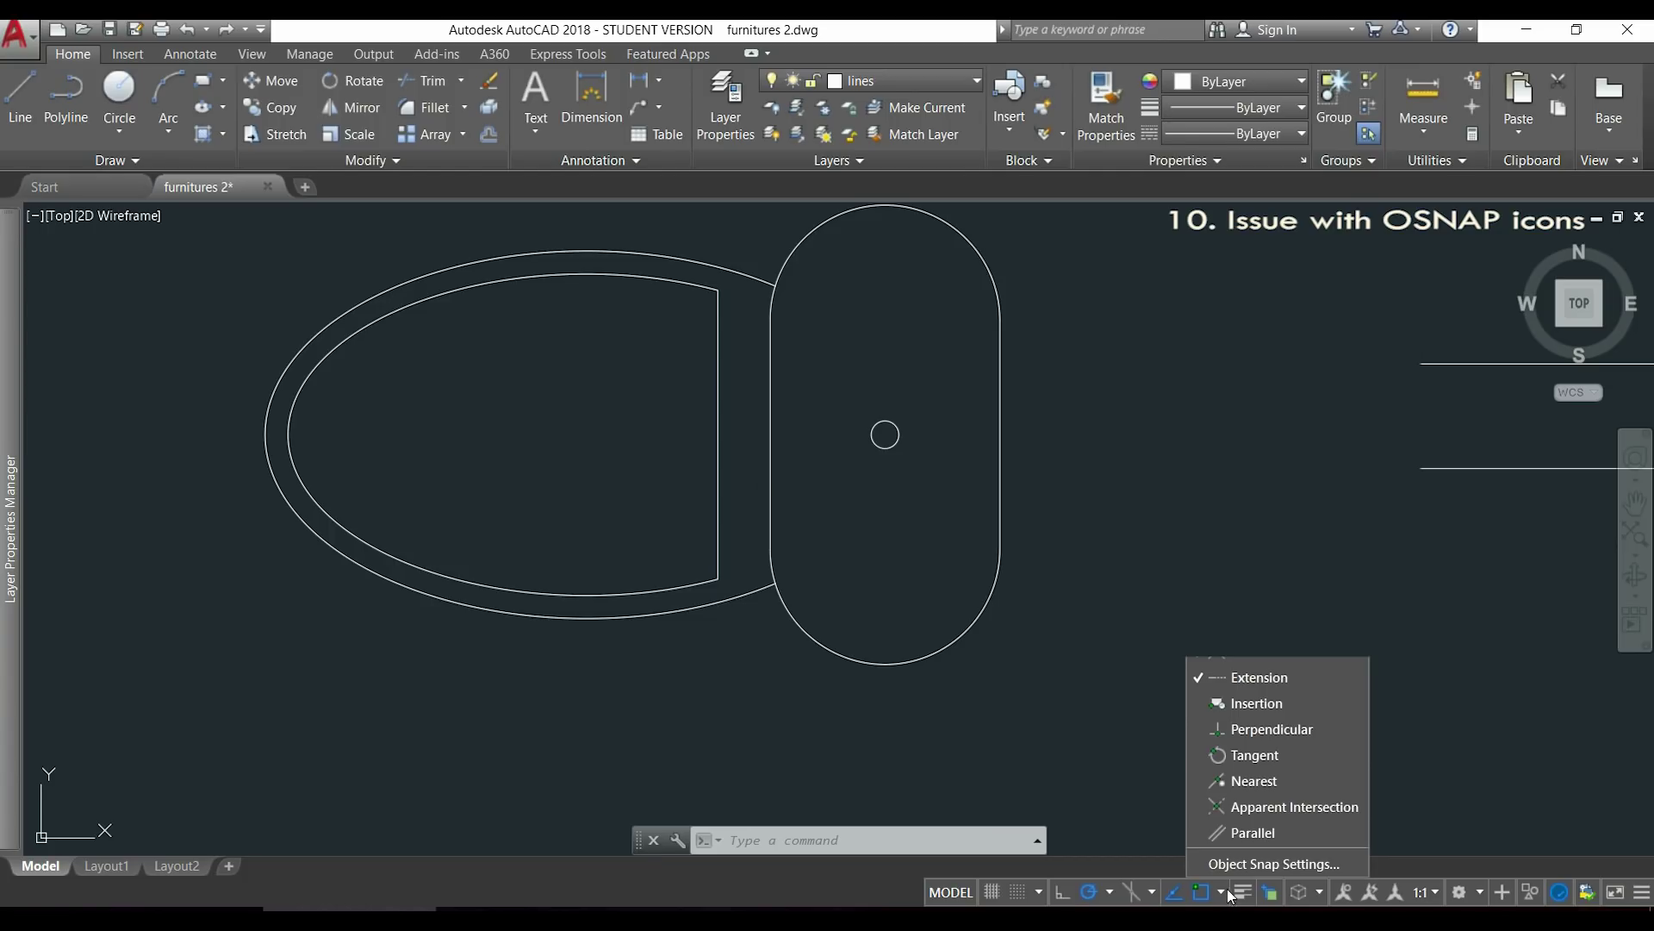
pyautogui.click(1327, 780)
pyautogui.write('a')
pyautogui.press('Return')
pyautogui.scroll(6, 789, 604)
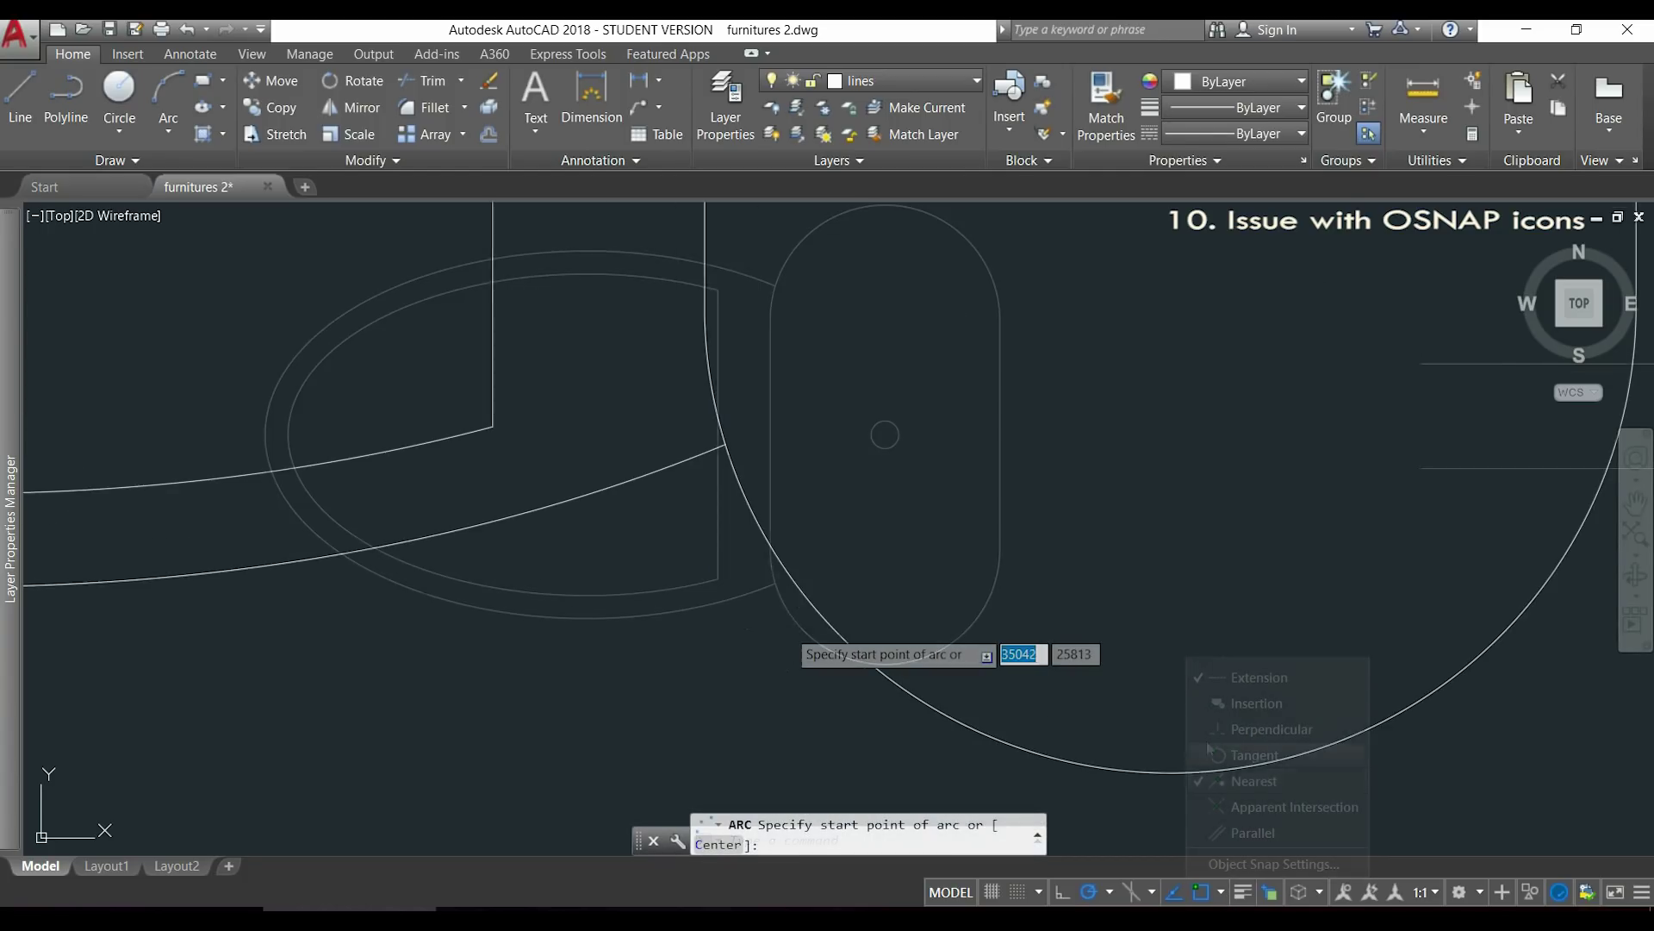
pyautogui.click(790, 583)
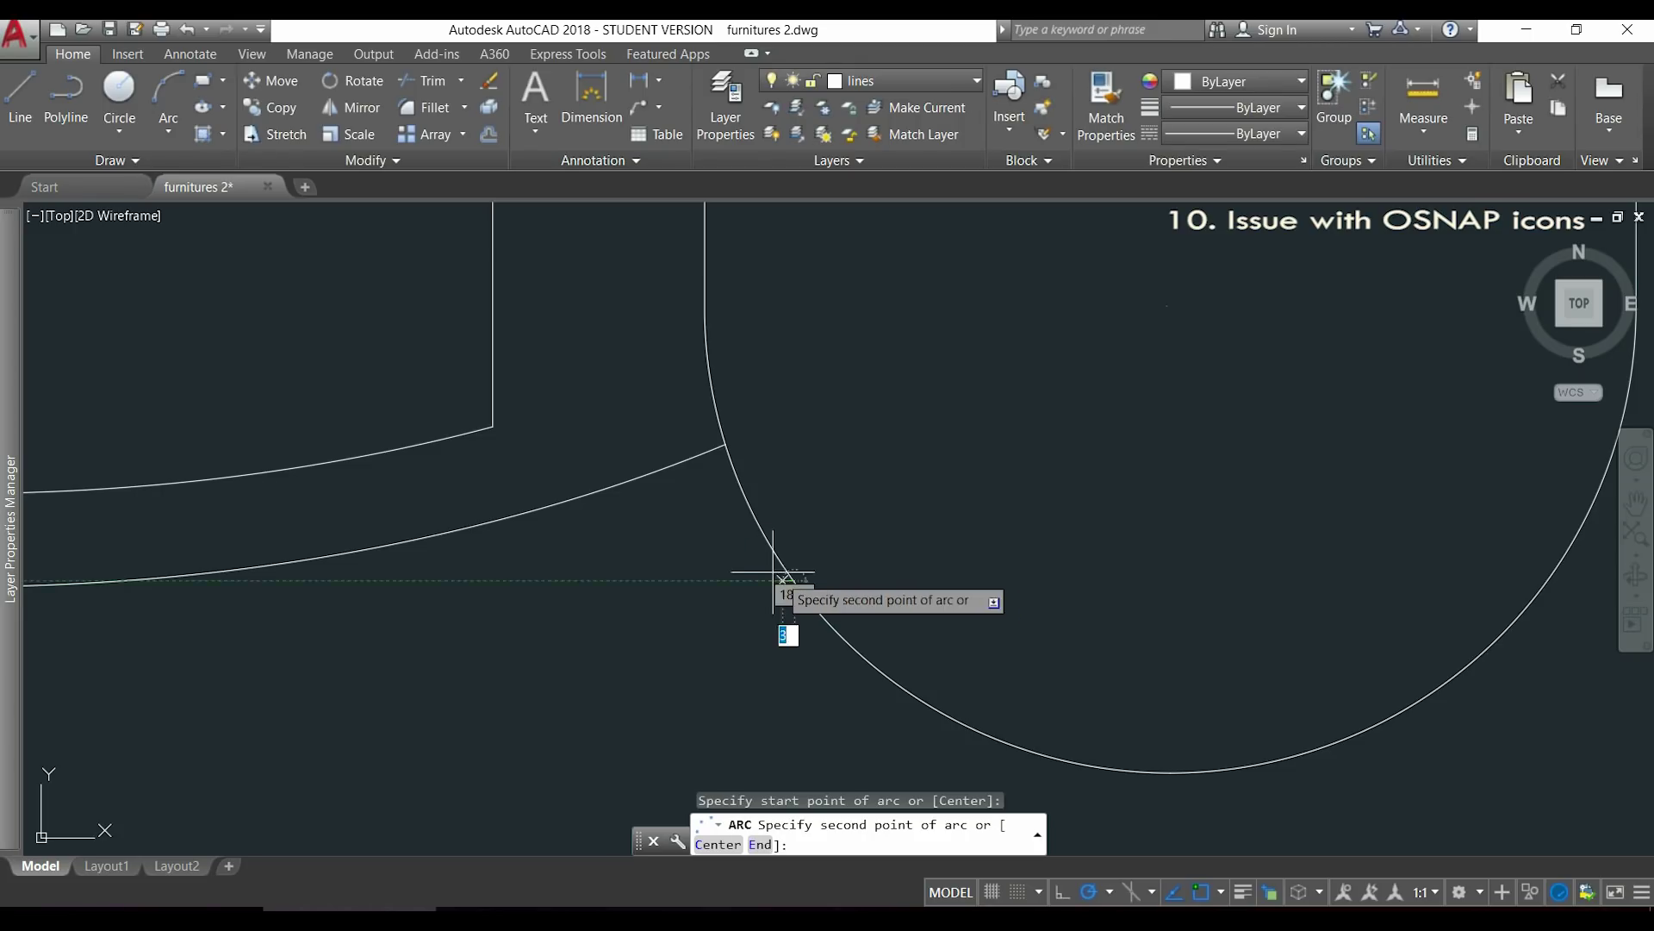
pyautogui.click(669, 544)
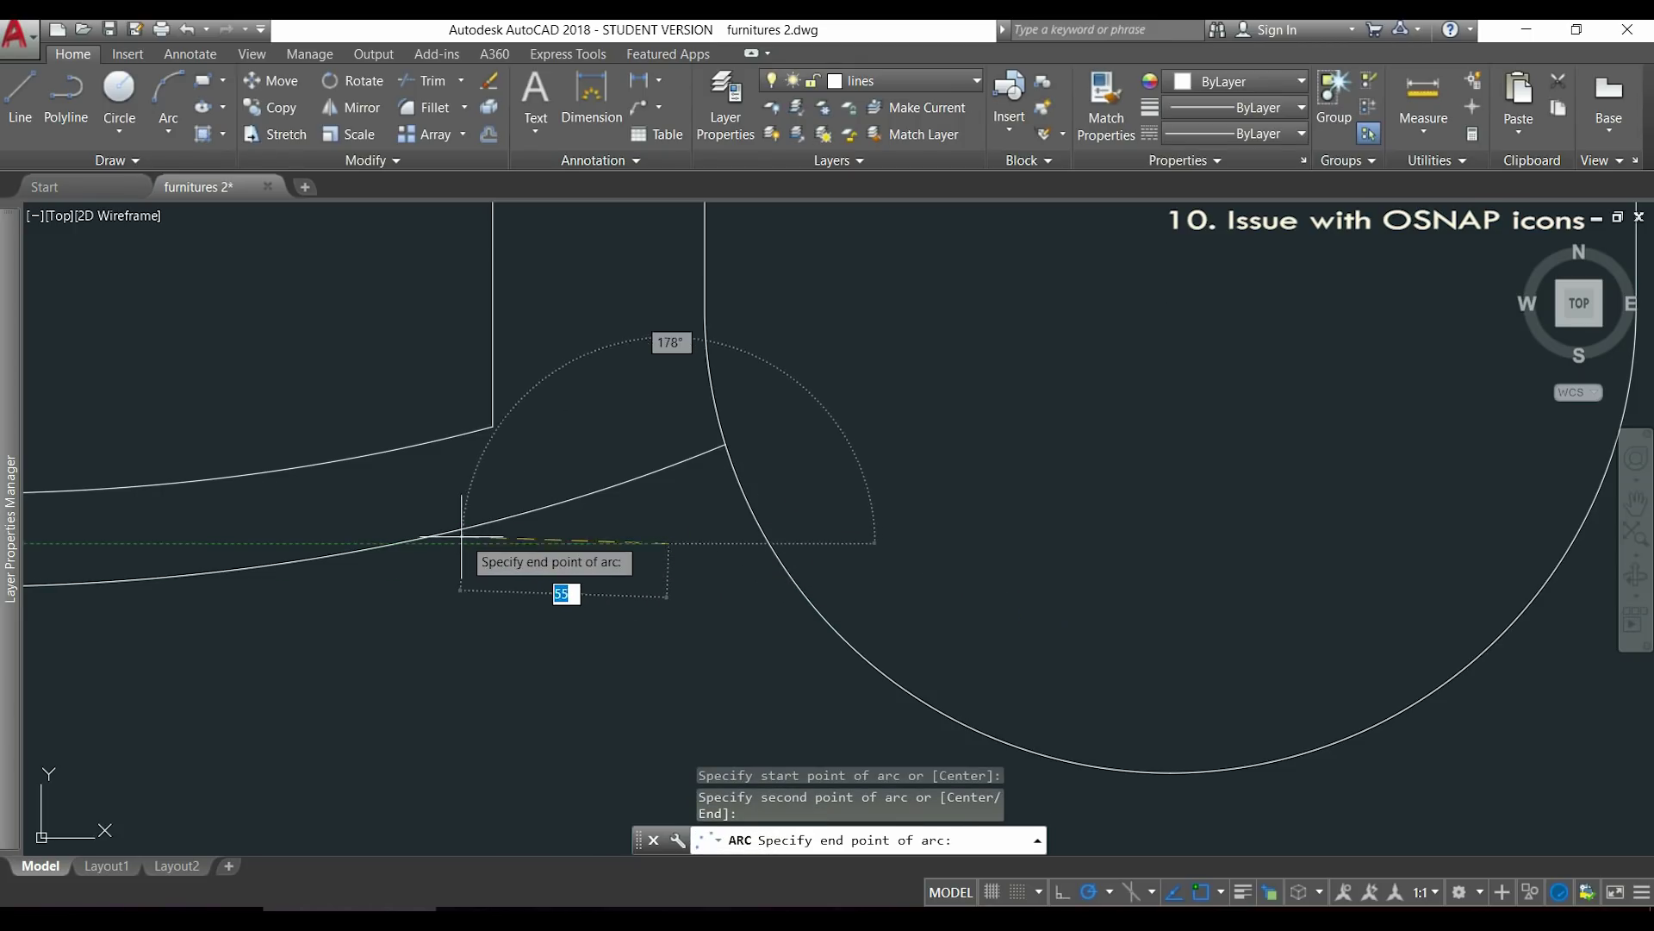